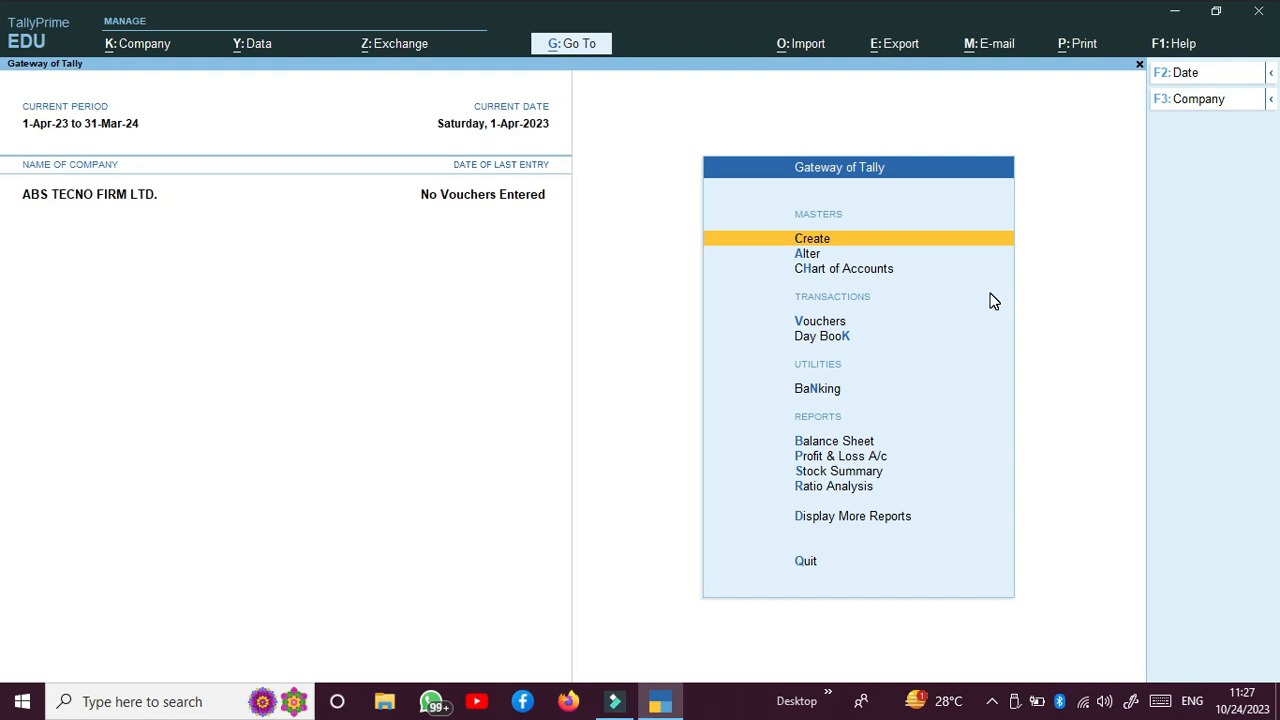
Step: From Gateway of Tally, go to Create and open a new Ledger creation form
{"action": "key", "text": "Down"}
{"action": "key", "text": "Up"}
{"action": "key", "text": "Return"}
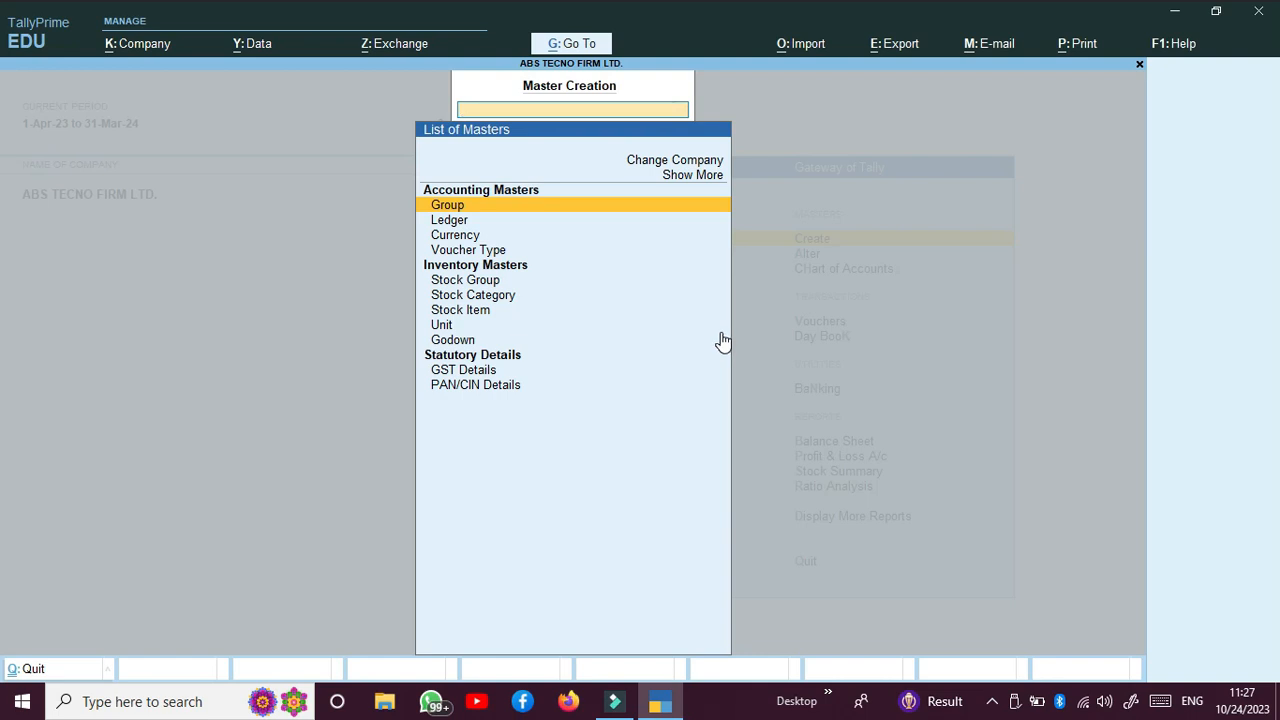
{"action": "key", "text": "Down"}
{"action": "key", "text": "Return"}
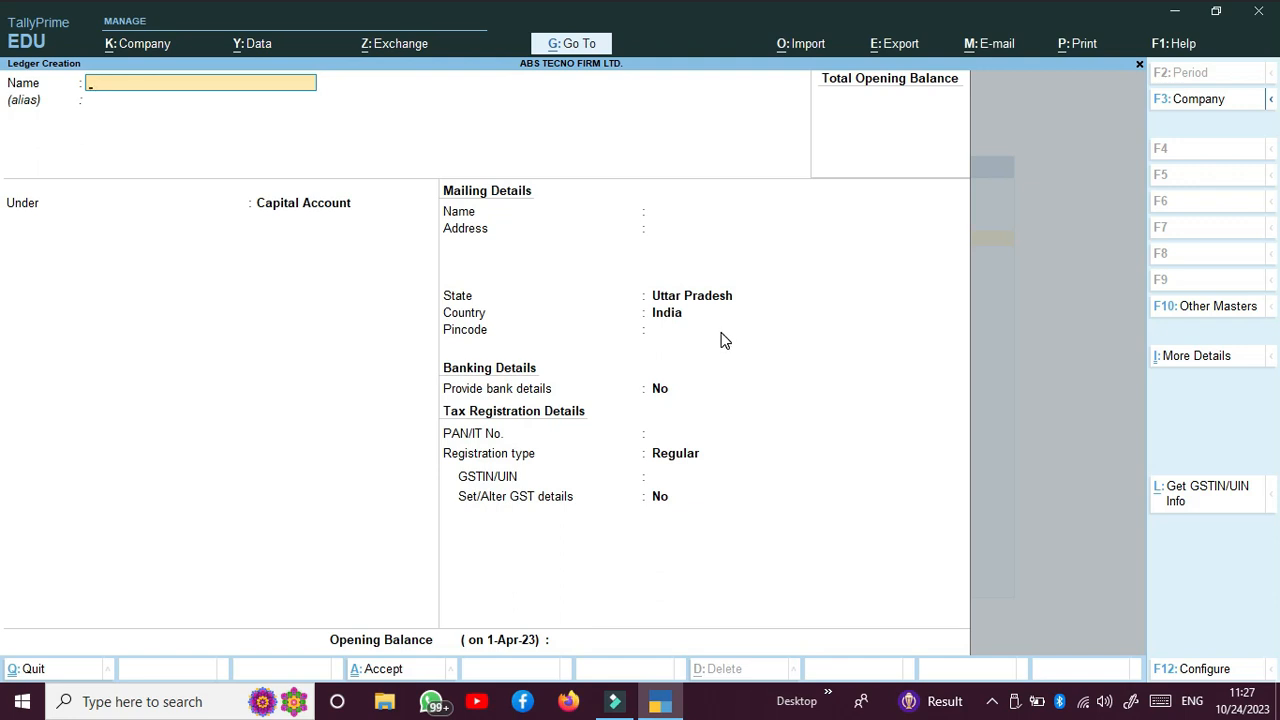
Step: Enter the customer's party name as the ledger name and place it under Sundry Debtors
{"action": "type", "text": "Ram a/c"}
{"action": "key", "text": "Return"}
{"action": "key", "text": "Return"}
{"action": "type", "text": "Su"}
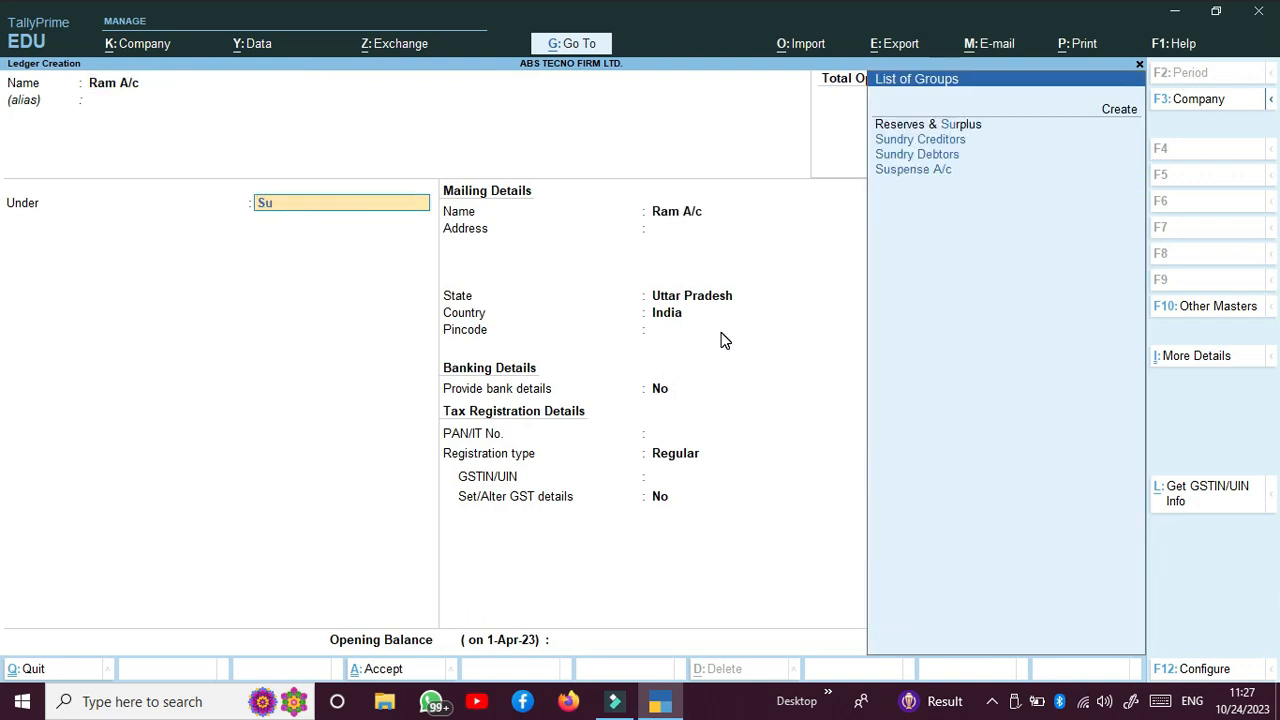
{"action": "key", "text": "Down"}
{"action": "key", "text": "Return"}
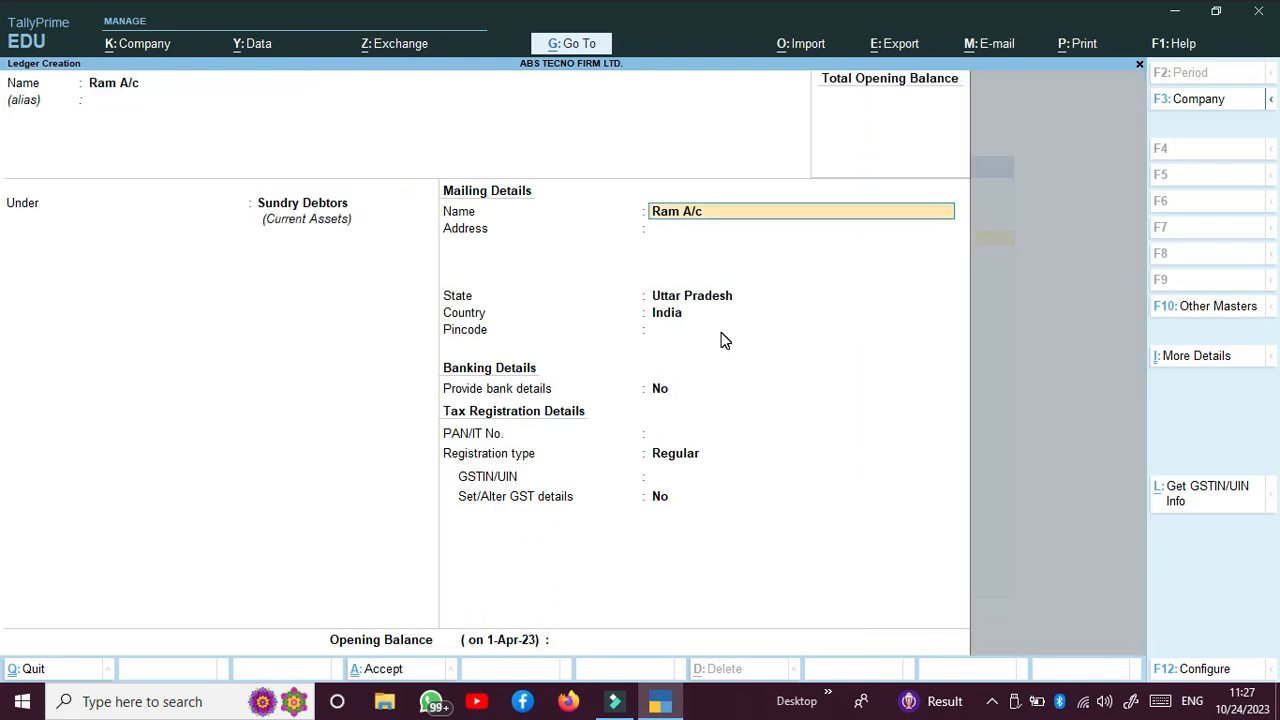
Step: Keep State as Uttar Pradesh and enter the pincode as the address line
{"action": "key", "text": "Return"}
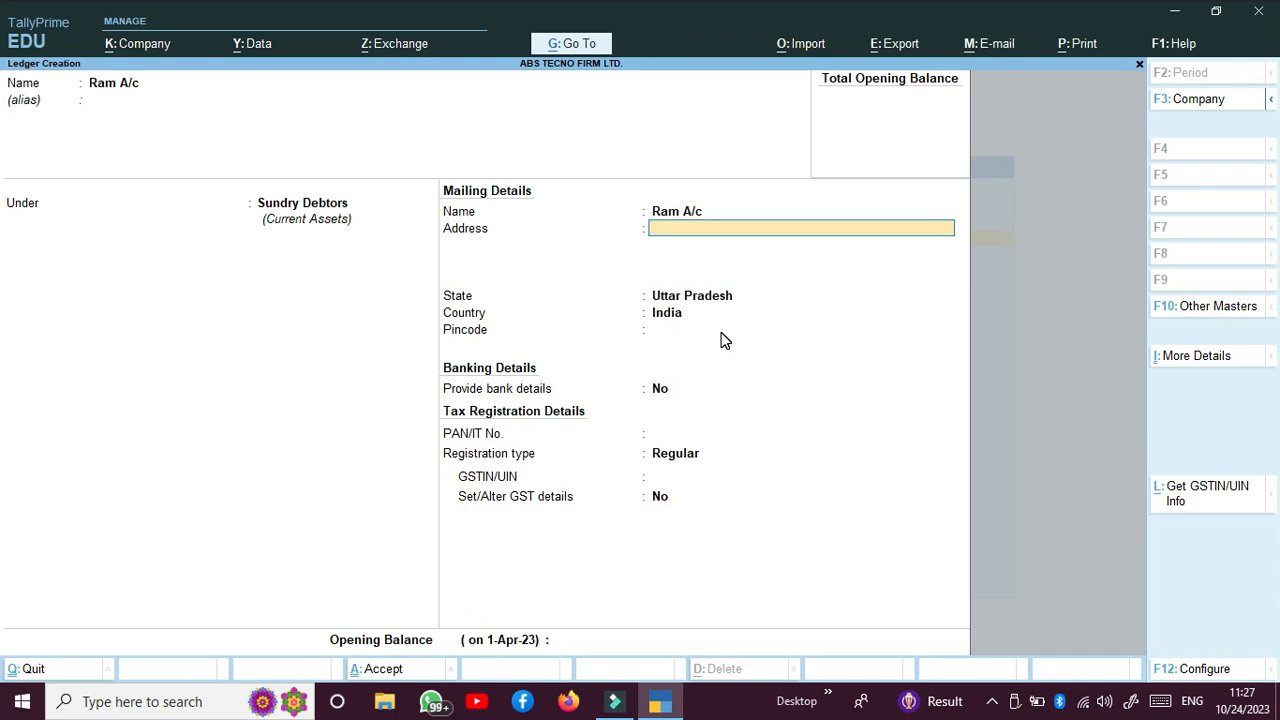
{"action": "key", "text": "Return"}
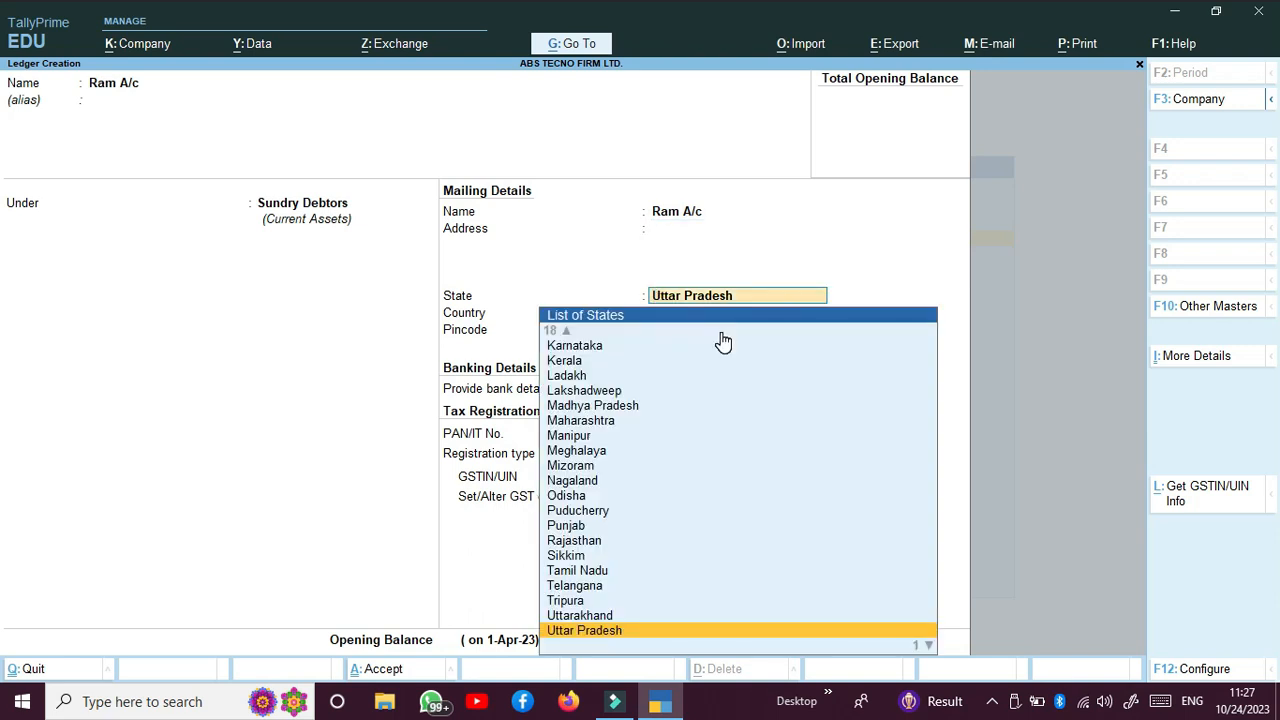
{"action": "key", "text": "Return"}
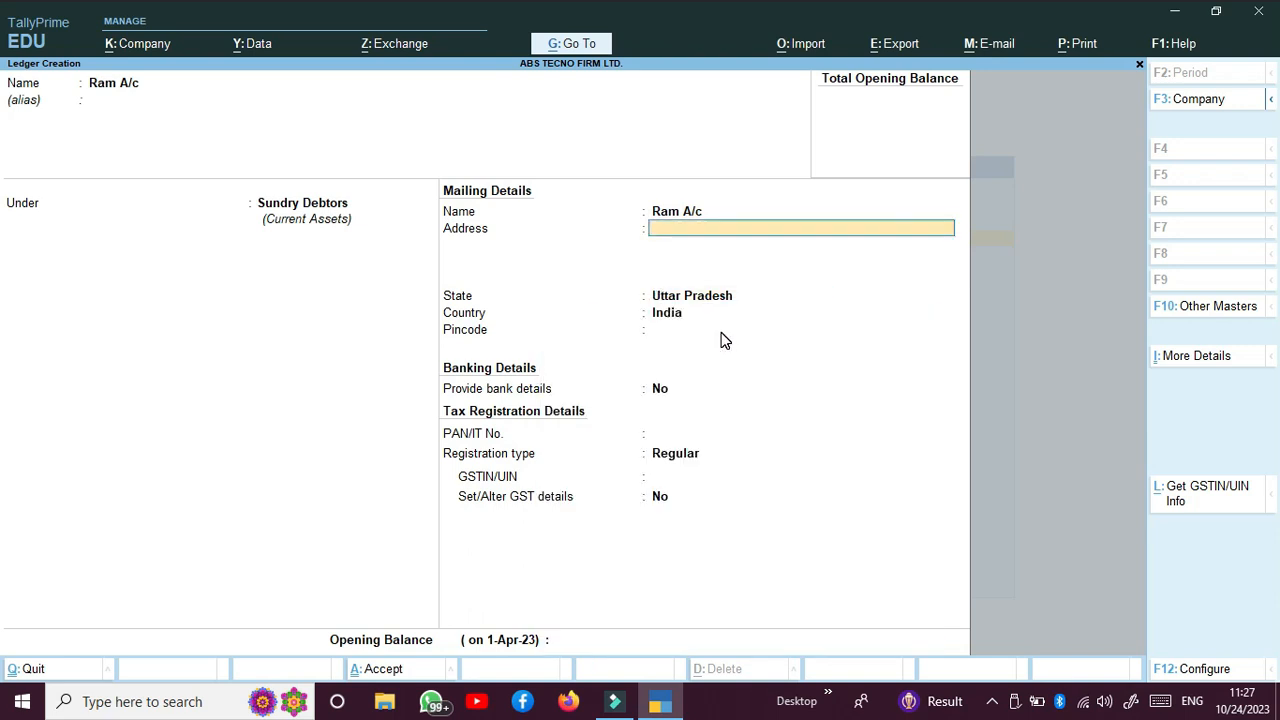
{"action": "type", "text": "Lalganj - Banda,"}
{"action": "key", "text": "BackSpace"}
{"action": "key", "text": "Return"}
{"action": "key", "text": "Return"}
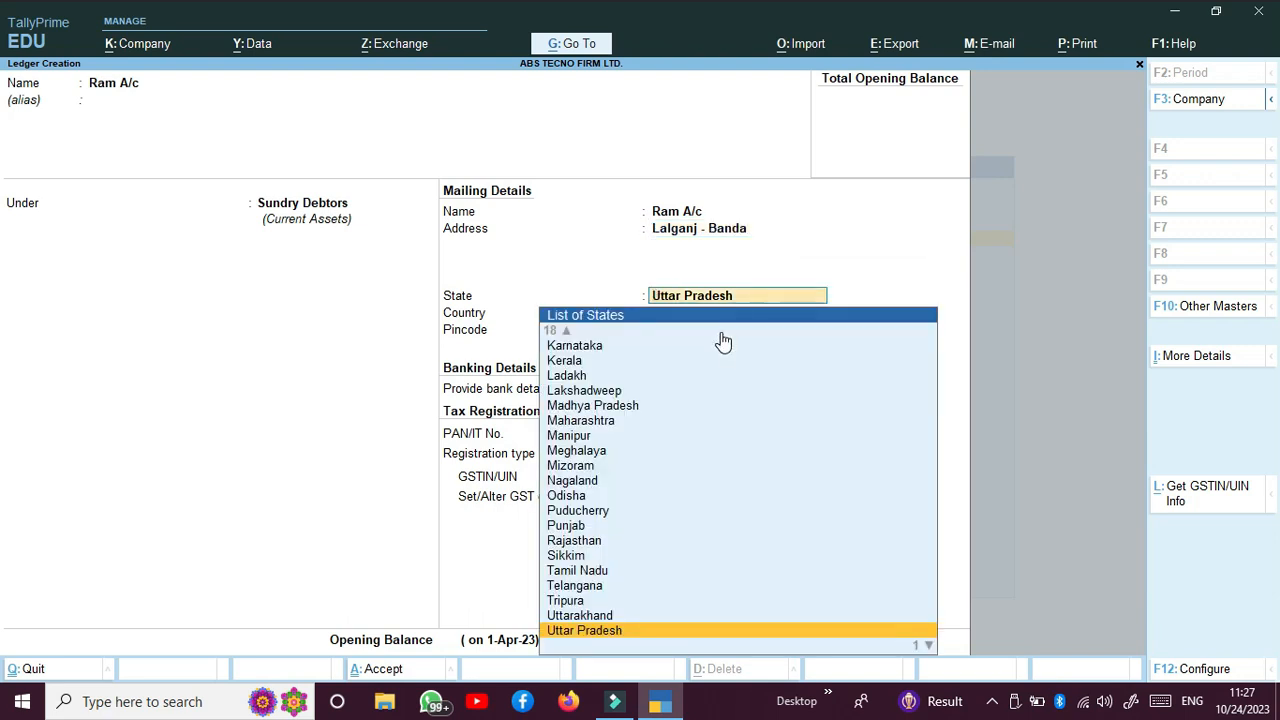
{"action": "key", "text": "BackSpace"}
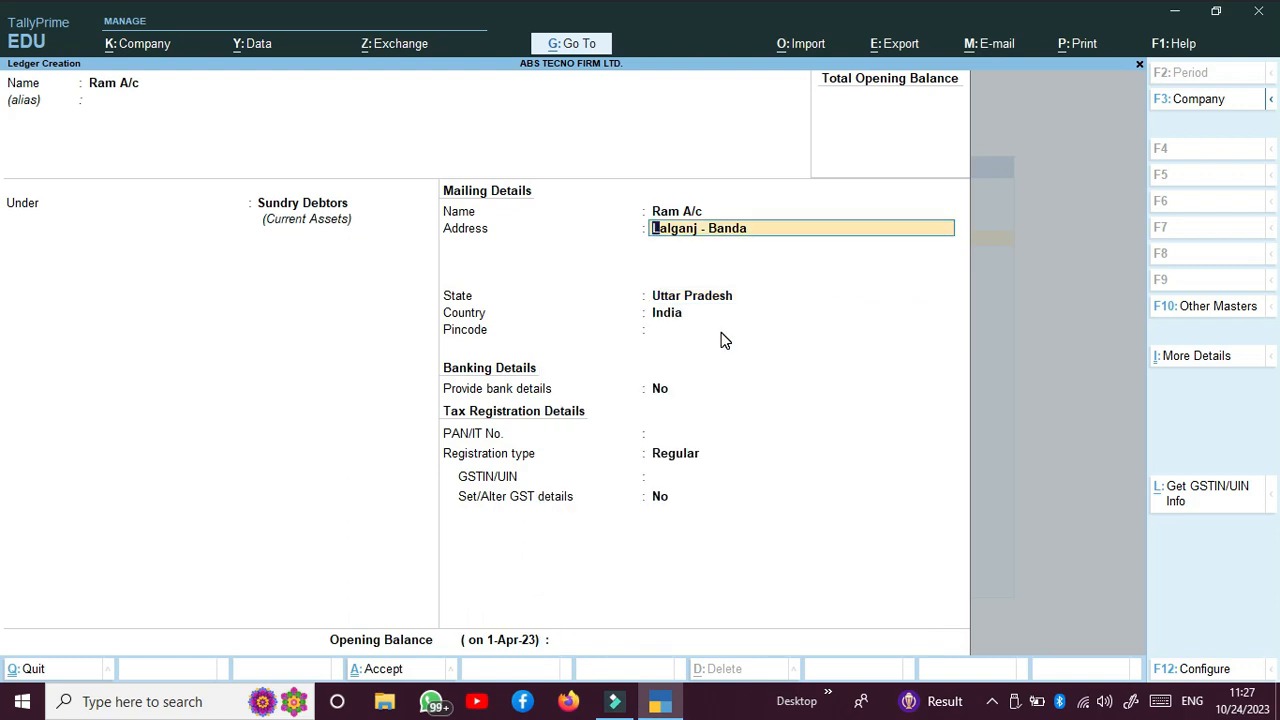
{"action": "type", "text": "\\"}
{"action": "type", "text": "pincode"}
{"action": "key", "text": "BackSpace"}
{"action": "key", "text": "BackSpace"}
{"action": "key", "text": "BackSpace"}
{"action": "key", "text": "BackSpace"}
{"action": "key", "text": "BackSpace"}
{"action": "key", "text": "BackSpace"}
{"action": "key", "text": "BackSpace"}
{"action": "type", "text": "Pincode 21000"}
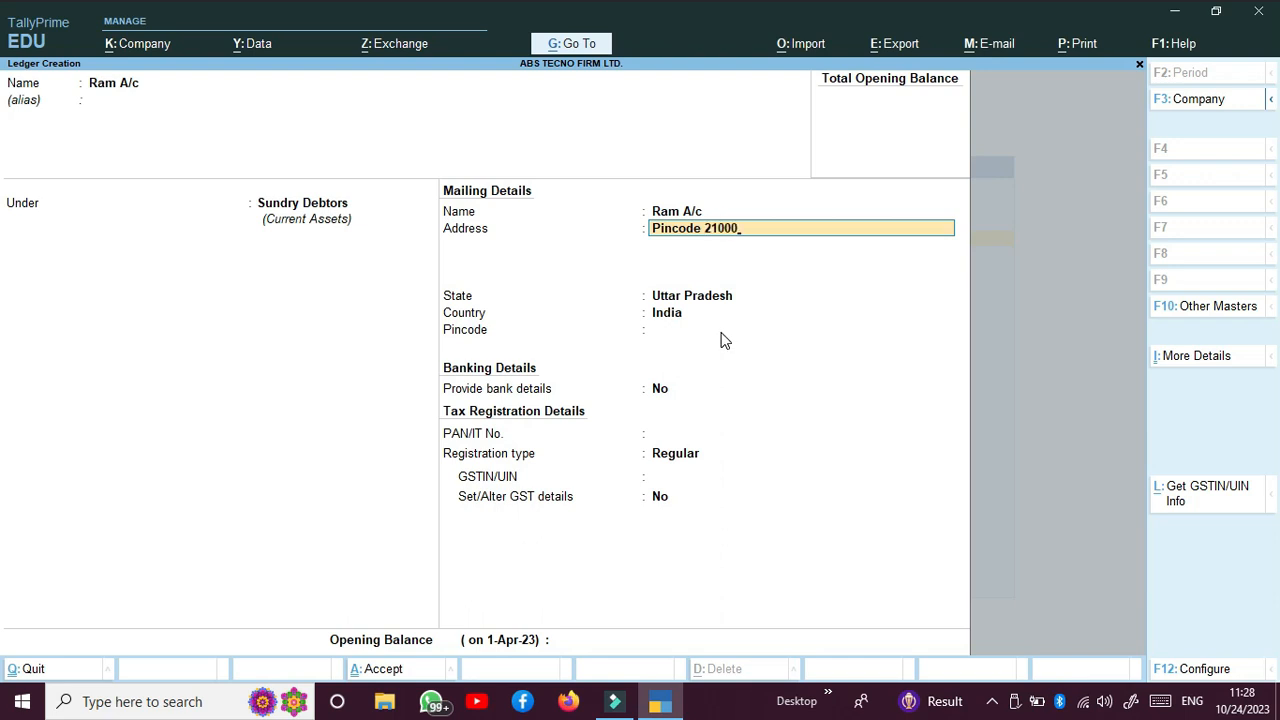
{"action": "type", "text": "1"}
Step: Confirm the pincode, leave bank details off, and enter the party's PAN and GSTIN
{"action": "key", "text": "Return"}
{"action": "key", "text": "Return"}
{"action": "key", "text": "Return"}
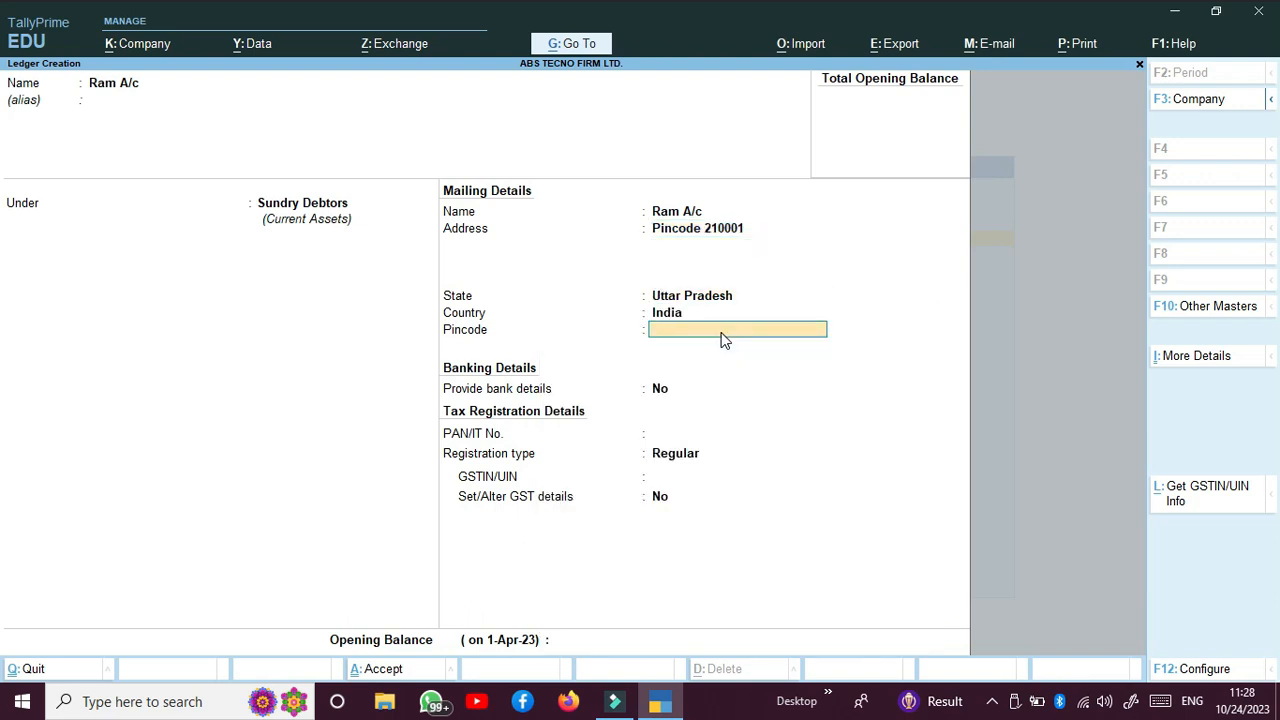
{"action": "type", "text": "210001"}
{"action": "key", "text": "Return"}
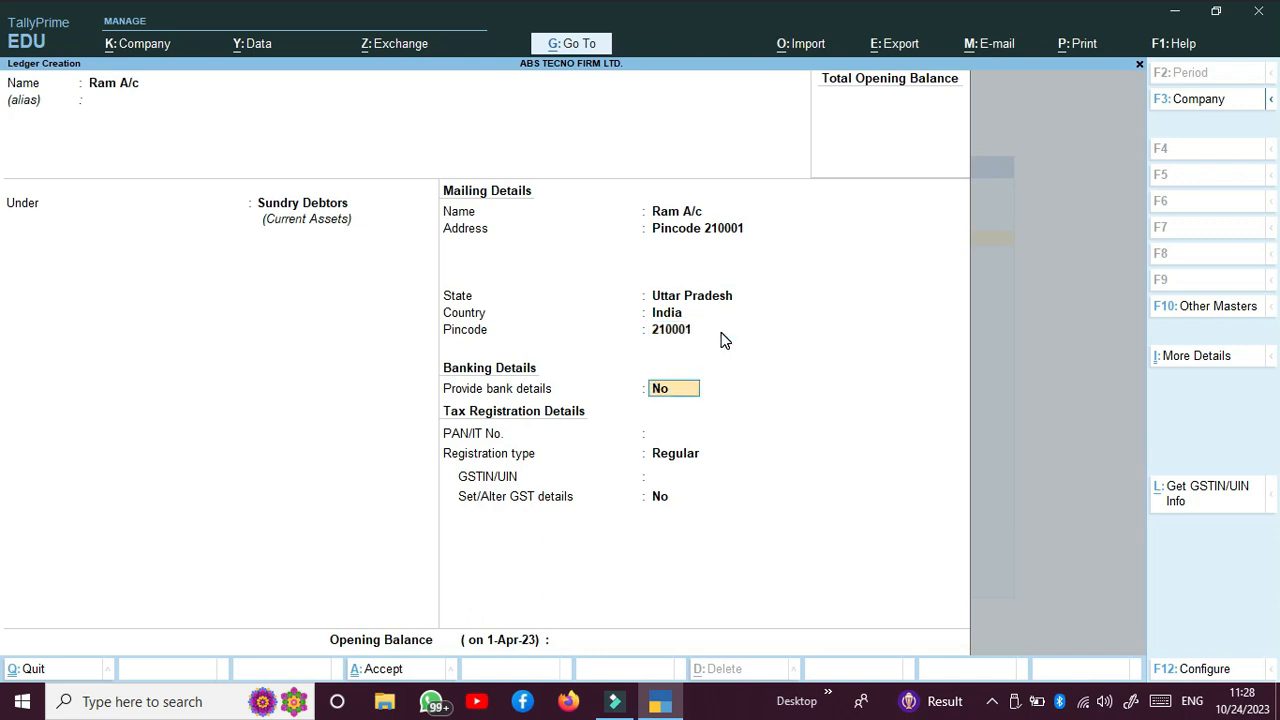
{"action": "key", "text": "Return"}
{"action": "type", "text": "CM"}
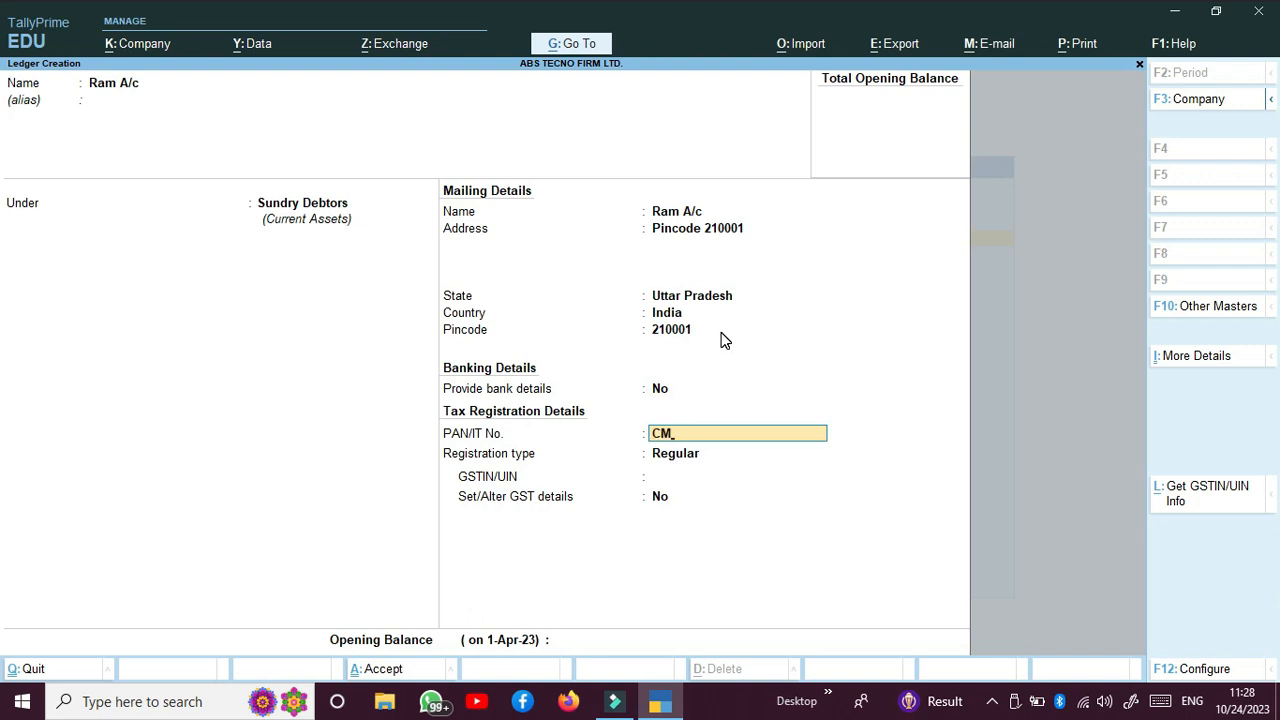
{"action": "key", "text": "BackSpace"}
{"action": "key", "text": "BackSpace"}
{"action": "key", "text": "Return"}
{"action": "key", "text": "Return"}
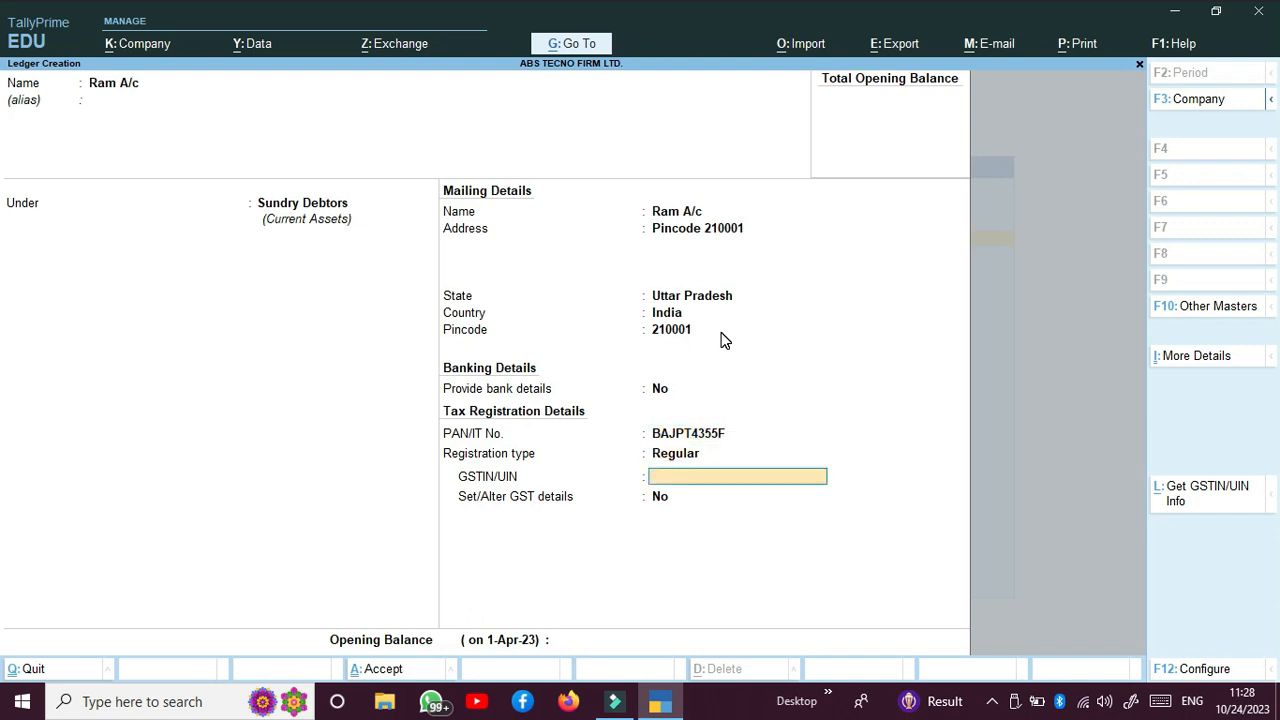
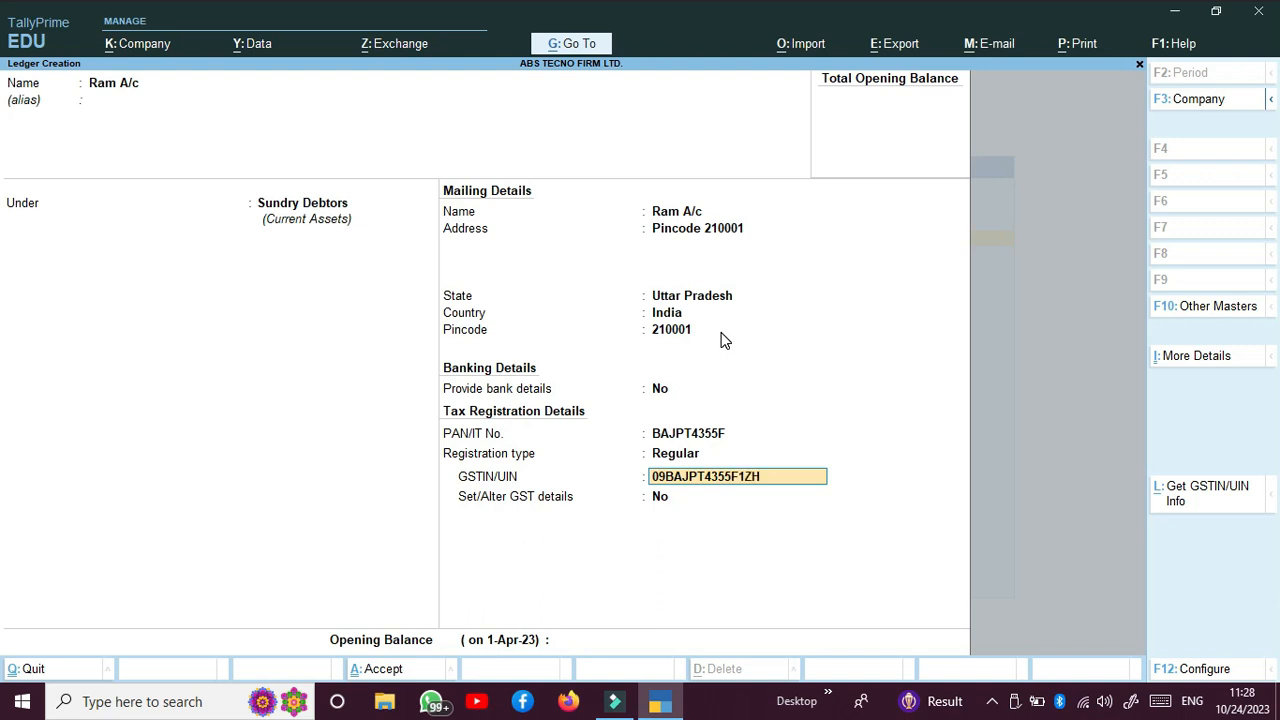
{"action": "key", "text": "Return"}
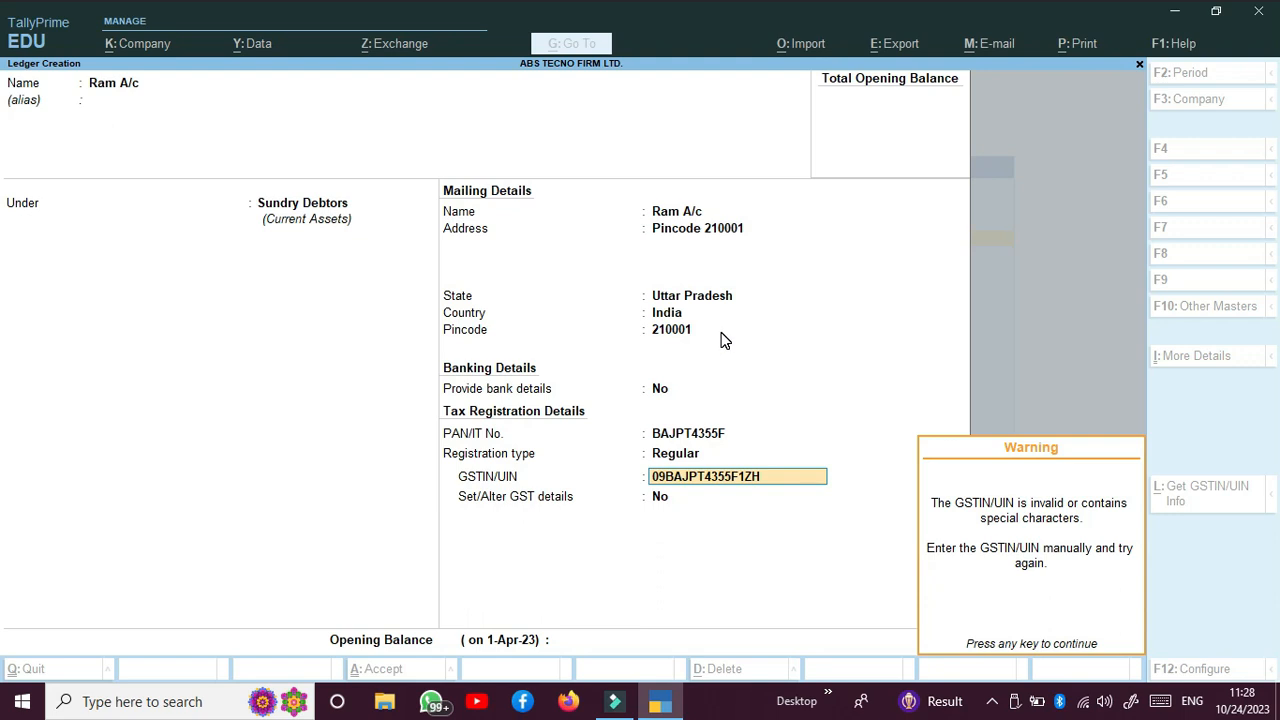
Step: Dismiss the invalid-GSTIN warning, turn on GST details with Regular registration, and return to the form
{"action": "key", "text": "Return"}
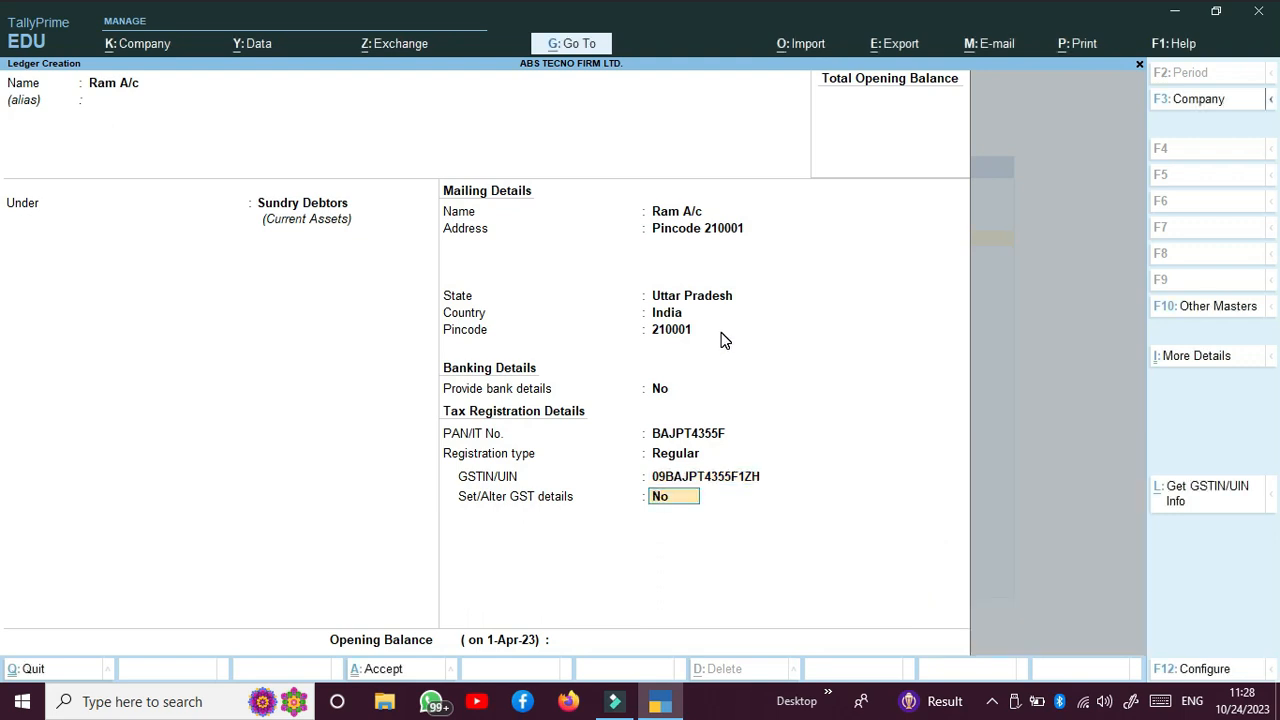
{"action": "key", "text": "y"}
{"action": "key", "text": "Return"}
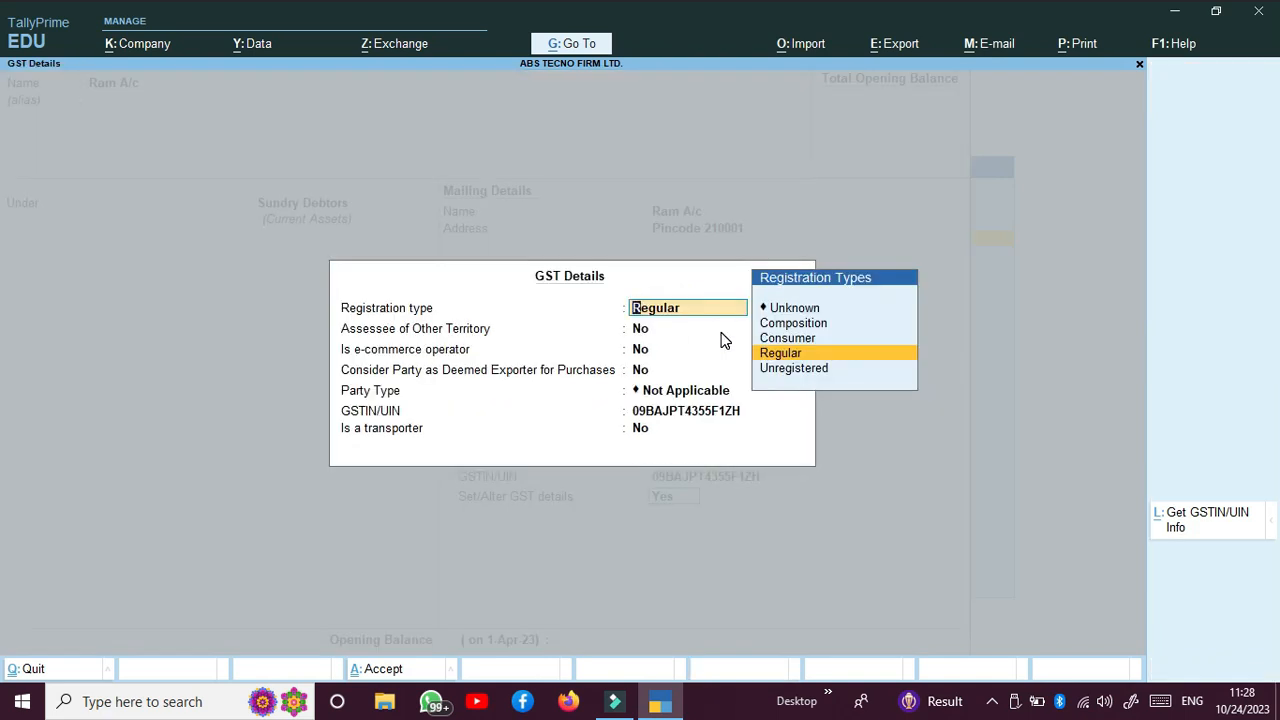
{"action": "key", "text": "Return"}
{"action": "key", "text": "Return"}
{"action": "key", "text": "Return"}
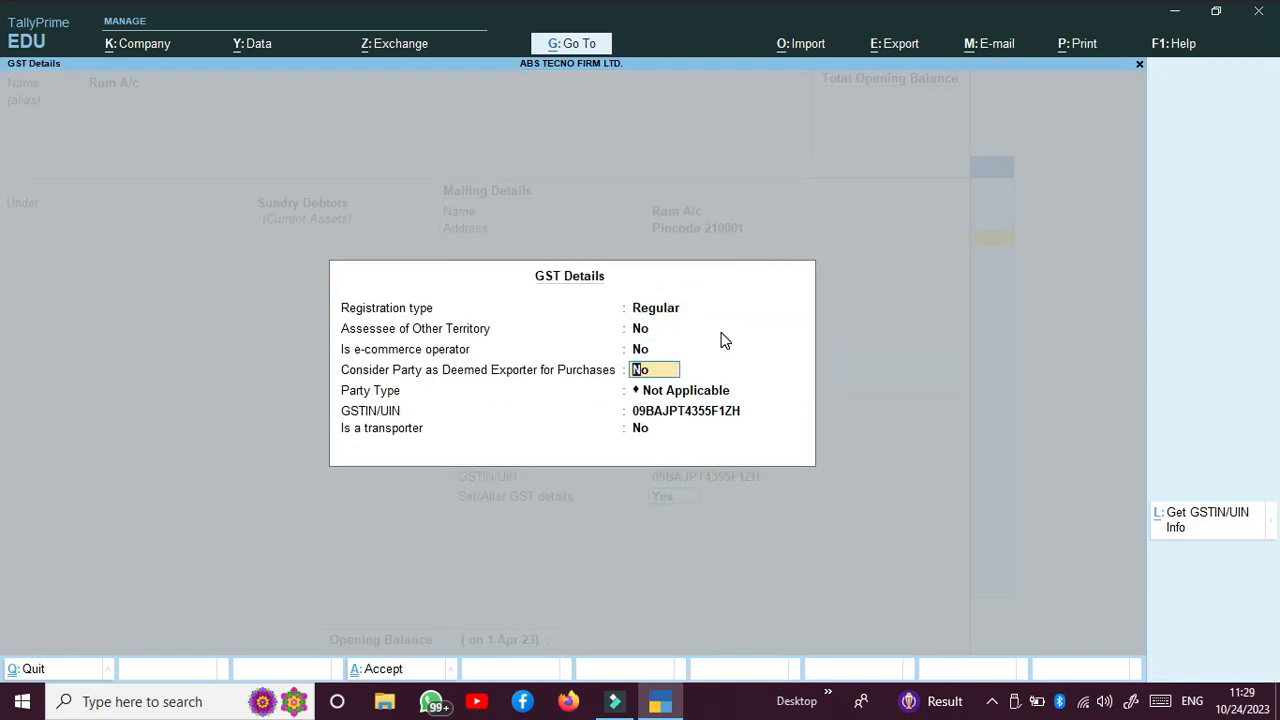
{"action": "key", "text": "Escape"}
{"action": "key", "text": "Escape"}
{"action": "key", "text": "y"}
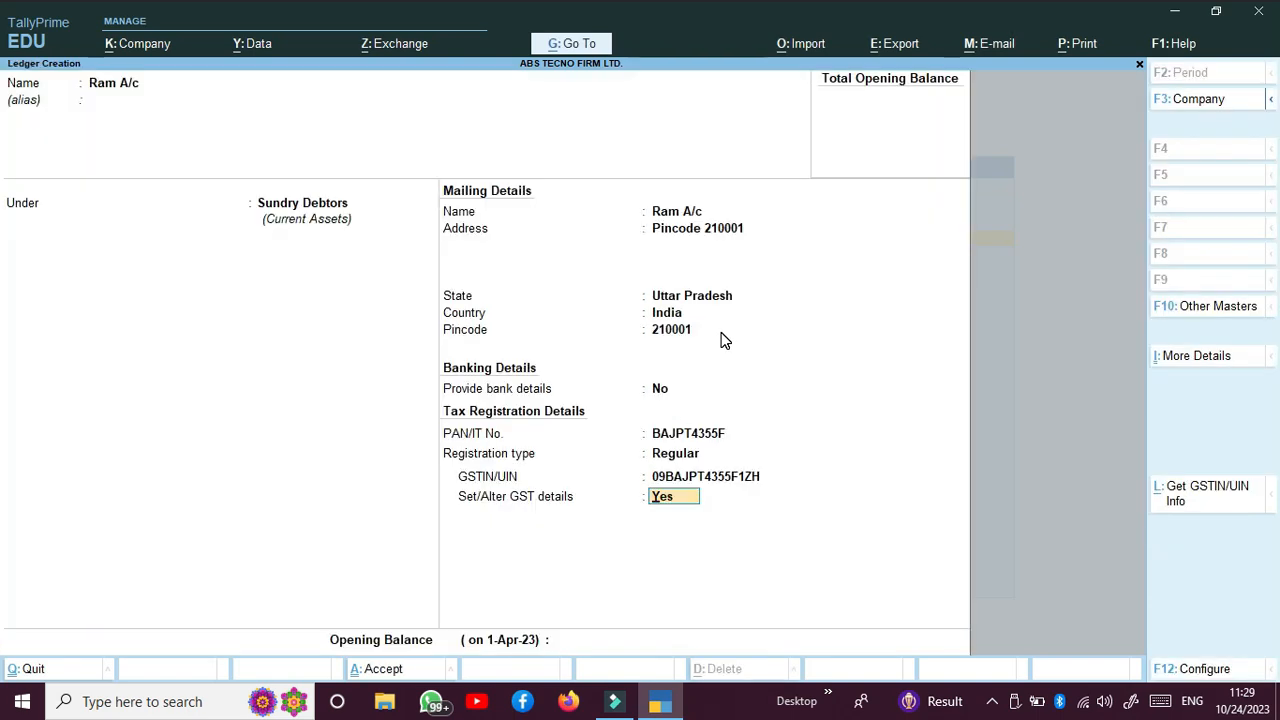
{"action": "key", "text": "Up"}
{"action": "key", "text": "Up"}
{"action": "key", "text": "Up"}
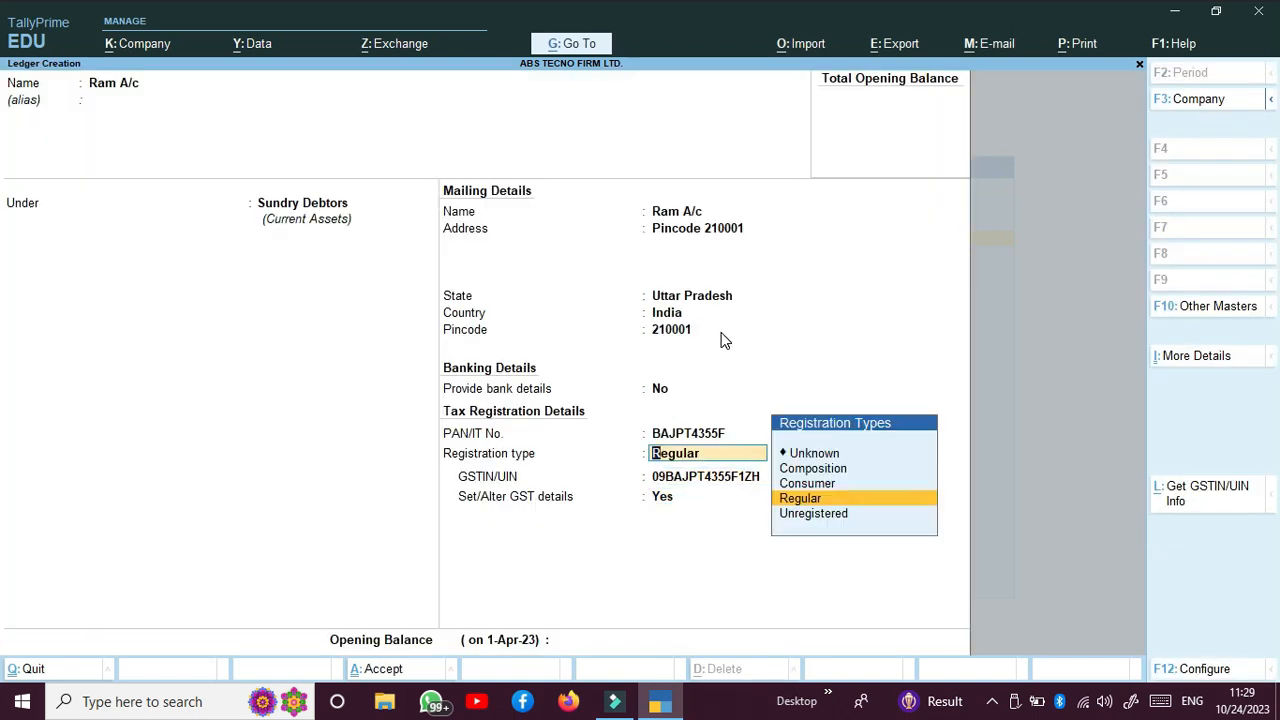
Step: Clear the old PAN and GSTIN, then paste in the corrected GSTIN
{"action": "key", "text": "BackSpace"}
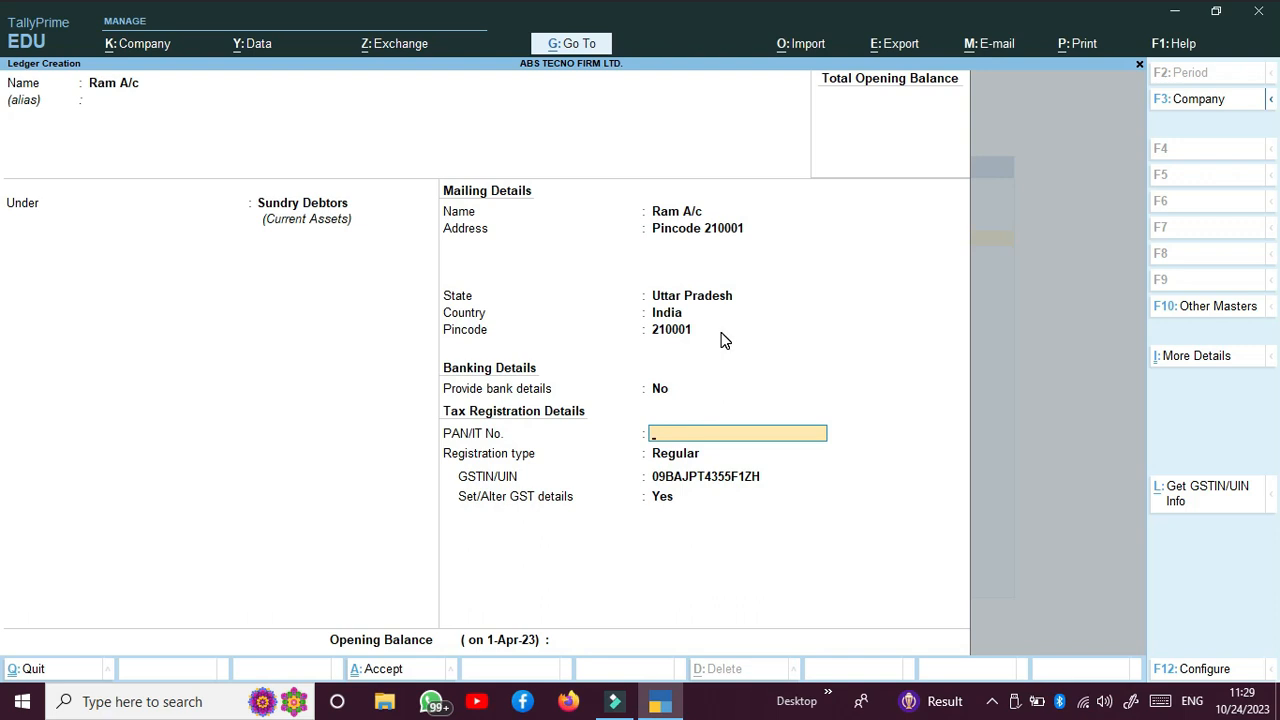
{"action": "key", "text": "Return"}
{"action": "key", "text": "Return"}
{"action": "key", "text": "BackSpace"}
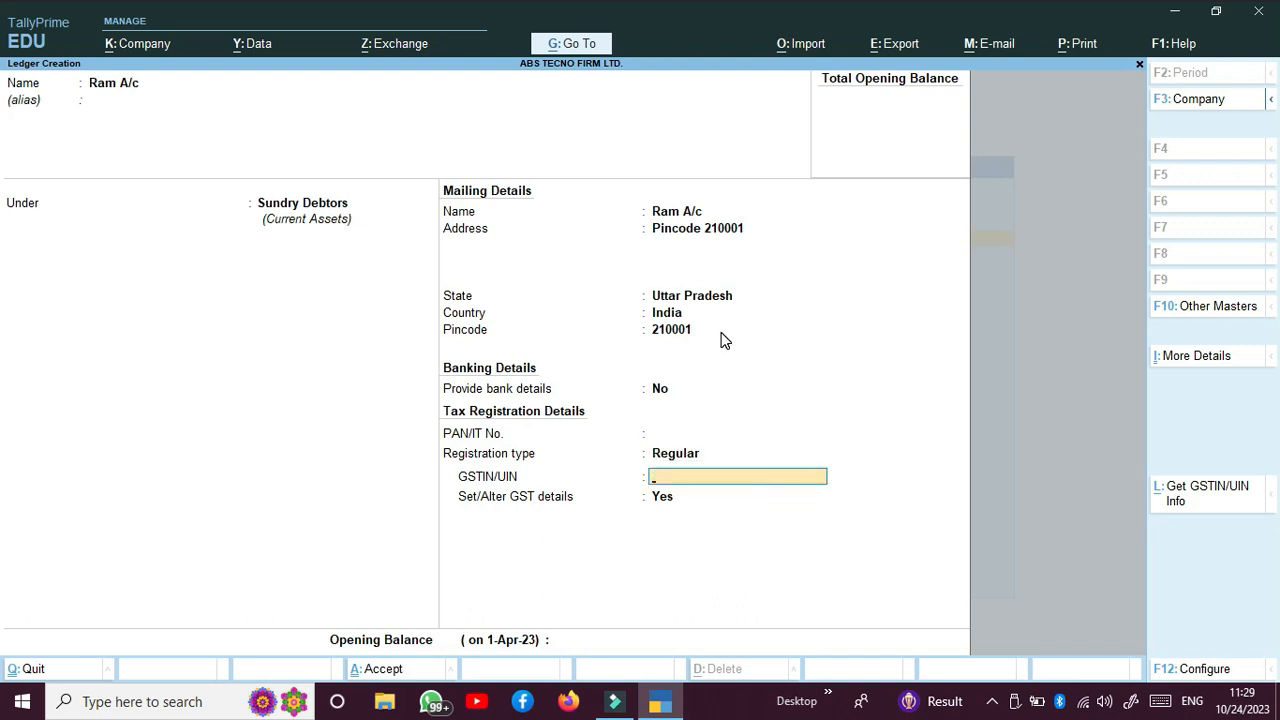
{"action": "key", "text": "Up"}
{"action": "key", "text": "Up"}
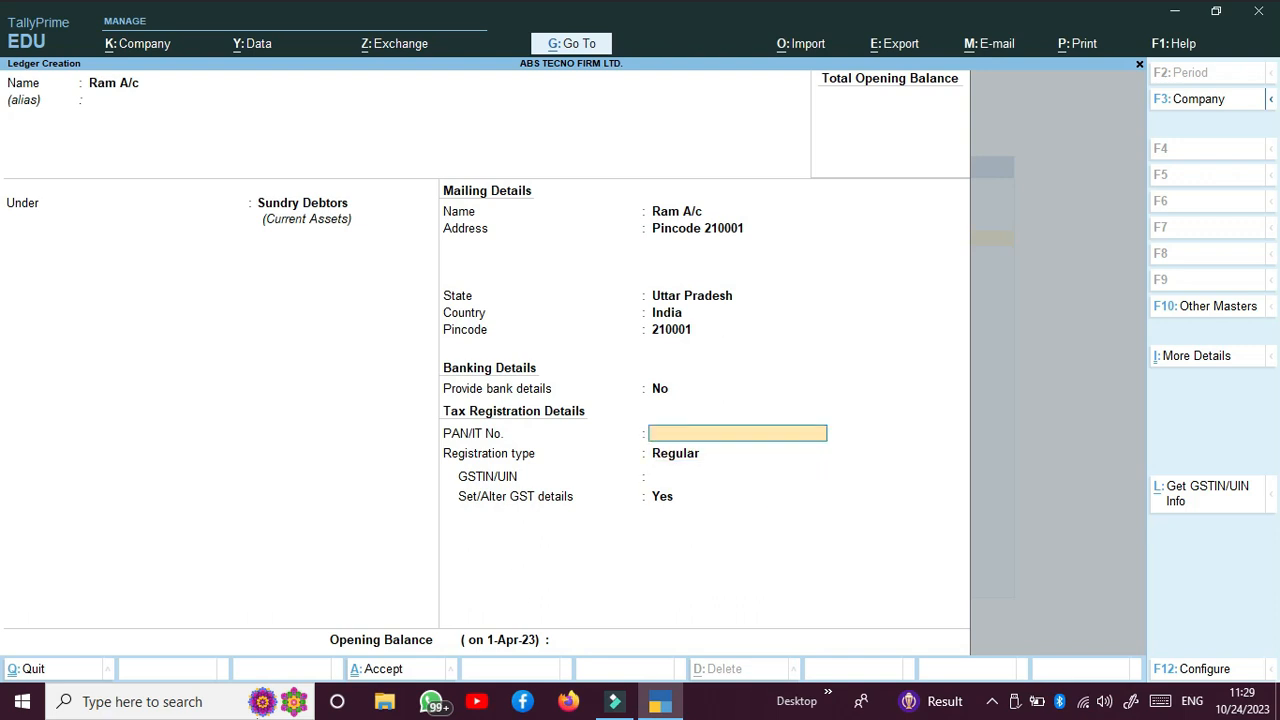
{"action": "left_click", "coordinate": [398, 705]}
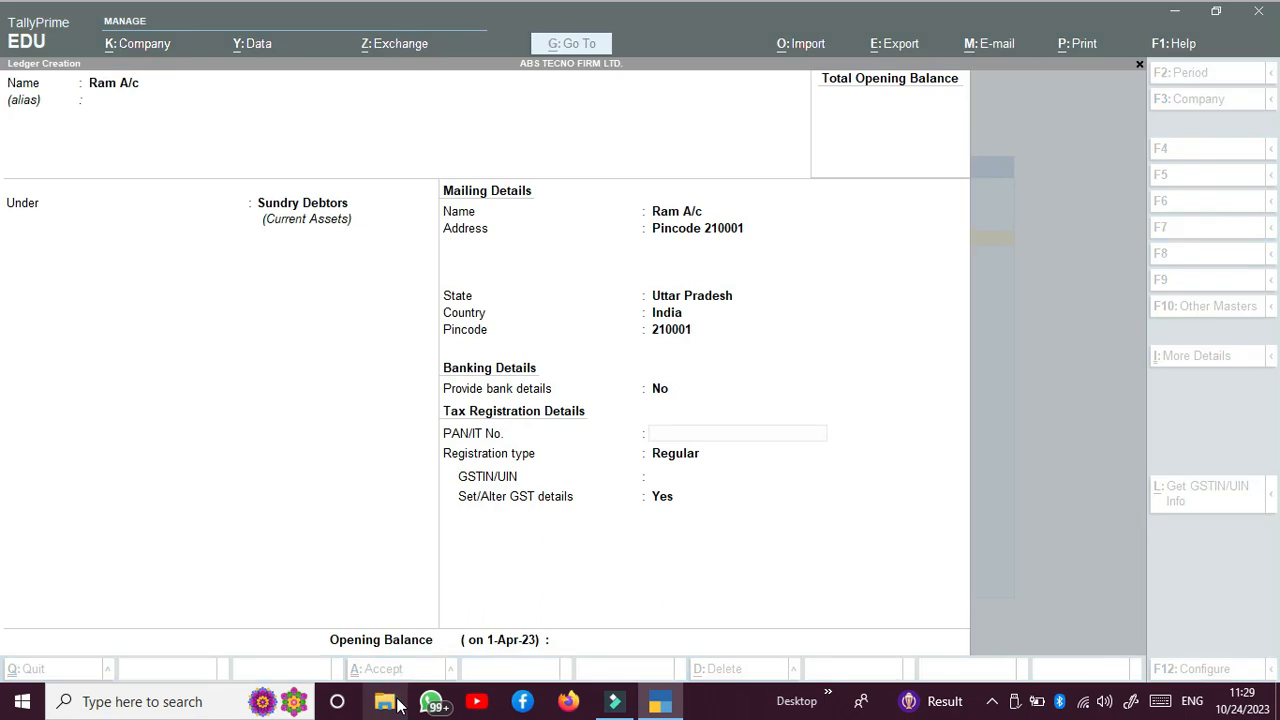
{"action": "left_click", "coordinate": [730, 515]}
{"action": "key", "text": "Return"}
{"action": "key", "text": "Return"}
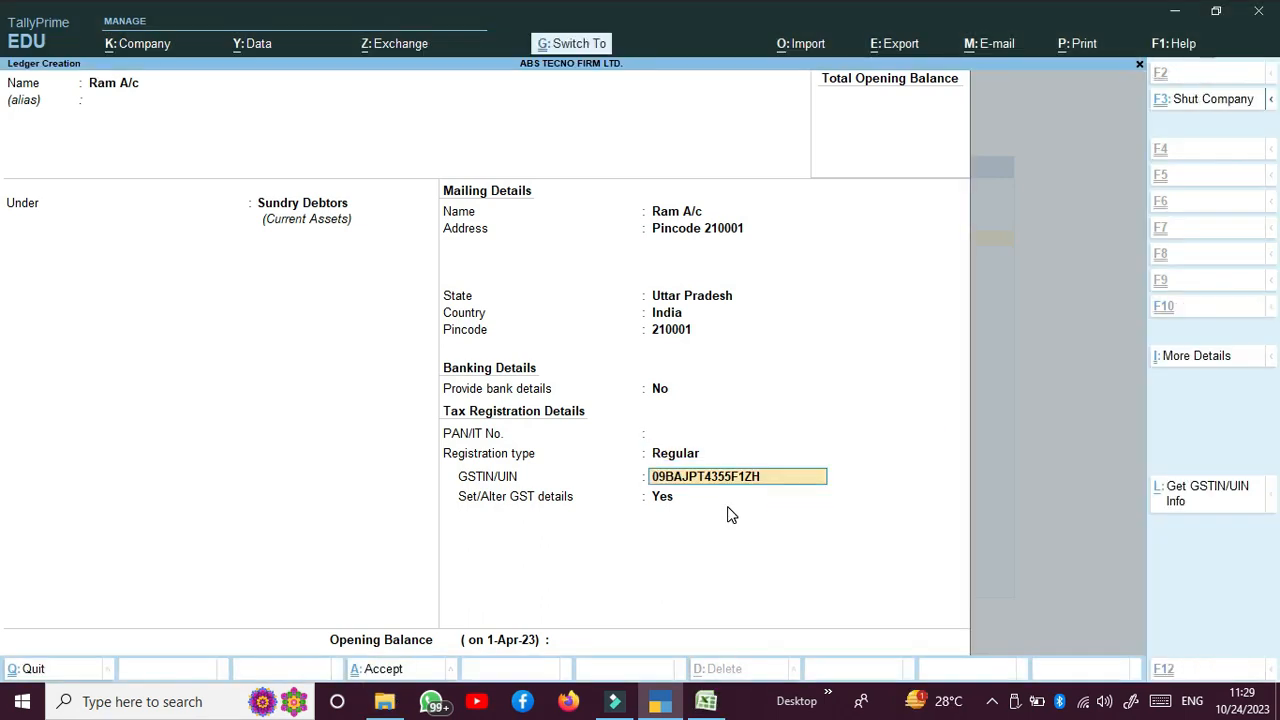
{"action": "key", "text": "BackSpace"}
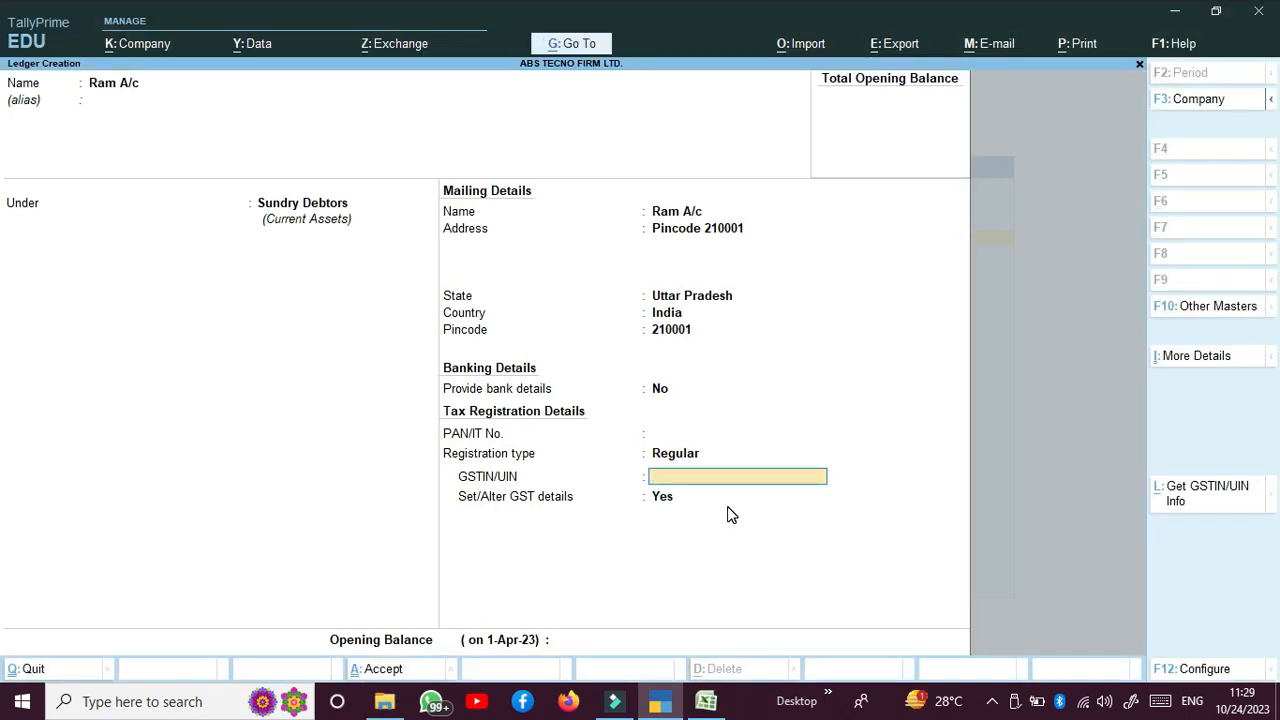
{"action": "key", "text": "ctrl"}
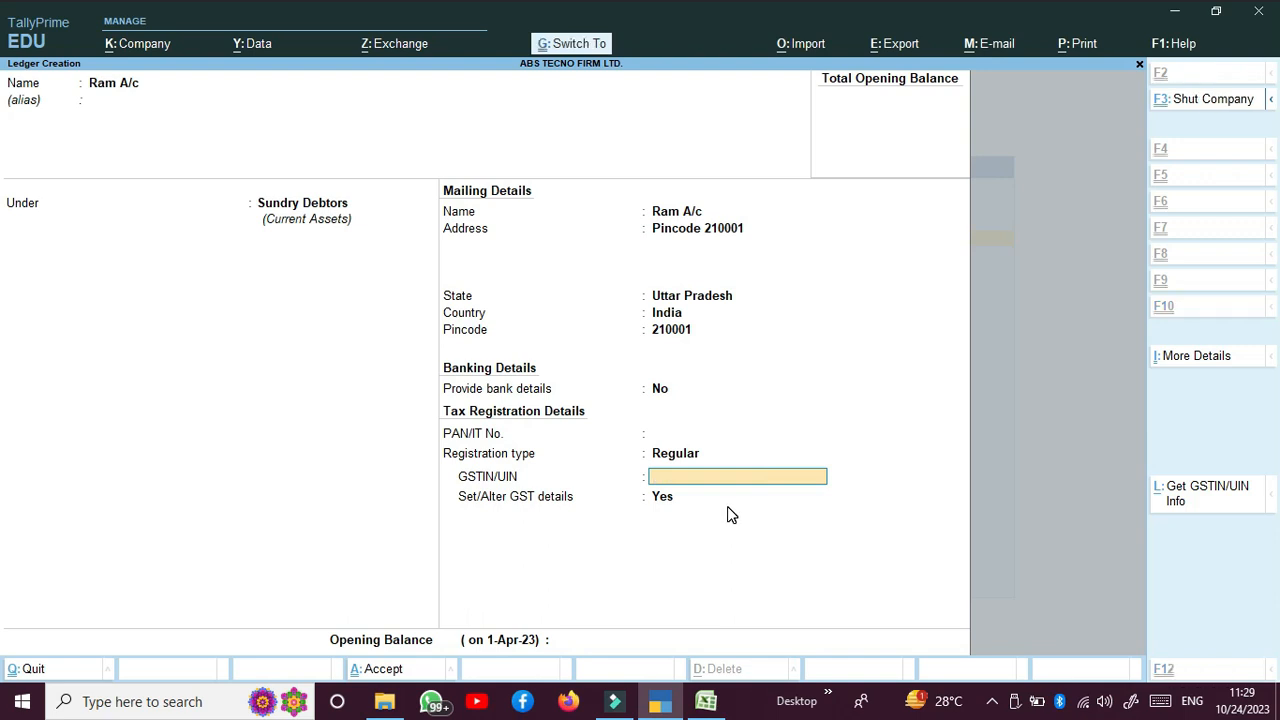
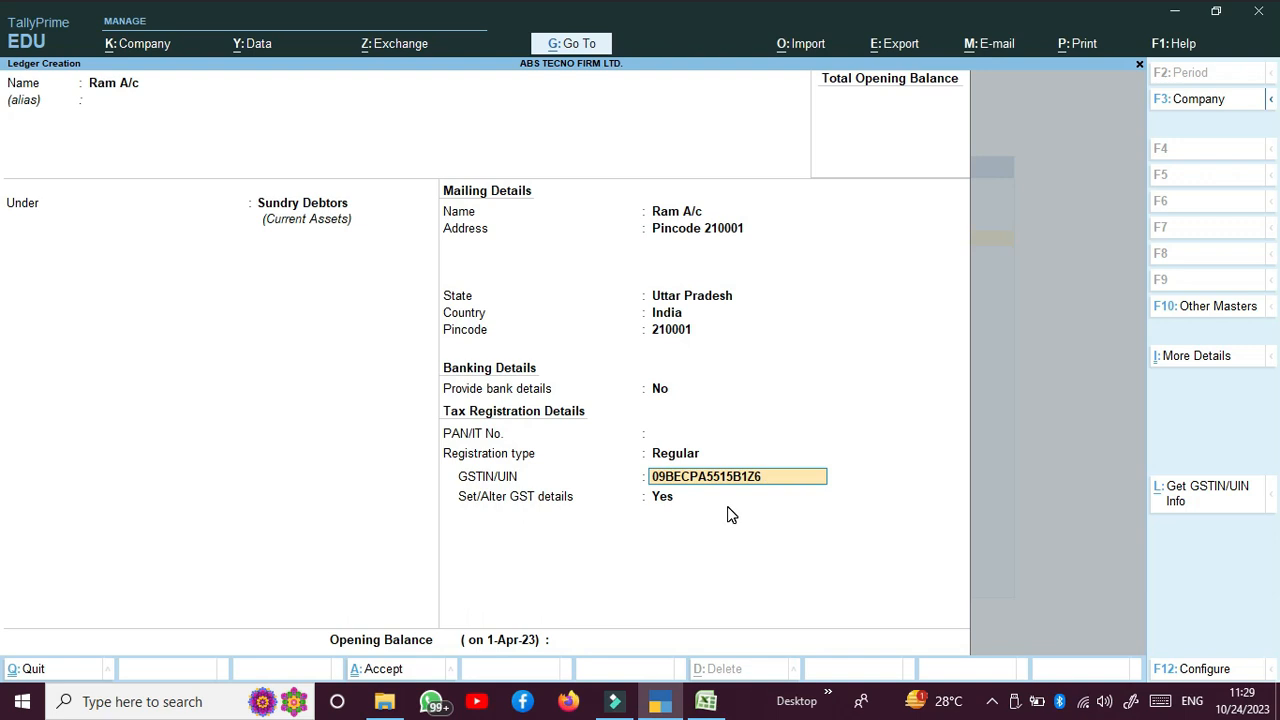
Step: Re-enter the party's matching PAN and keep Regular registration
{"action": "key", "text": "Return"}
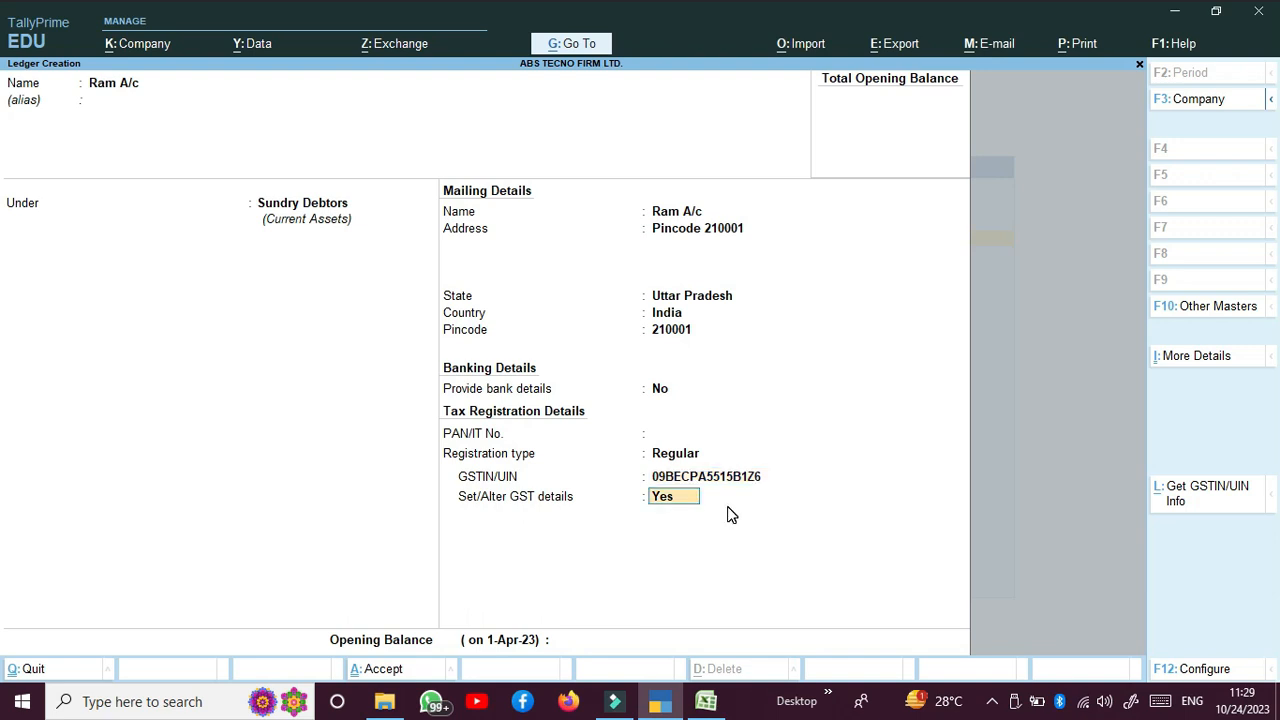
{"action": "key", "text": "BackSpace"}
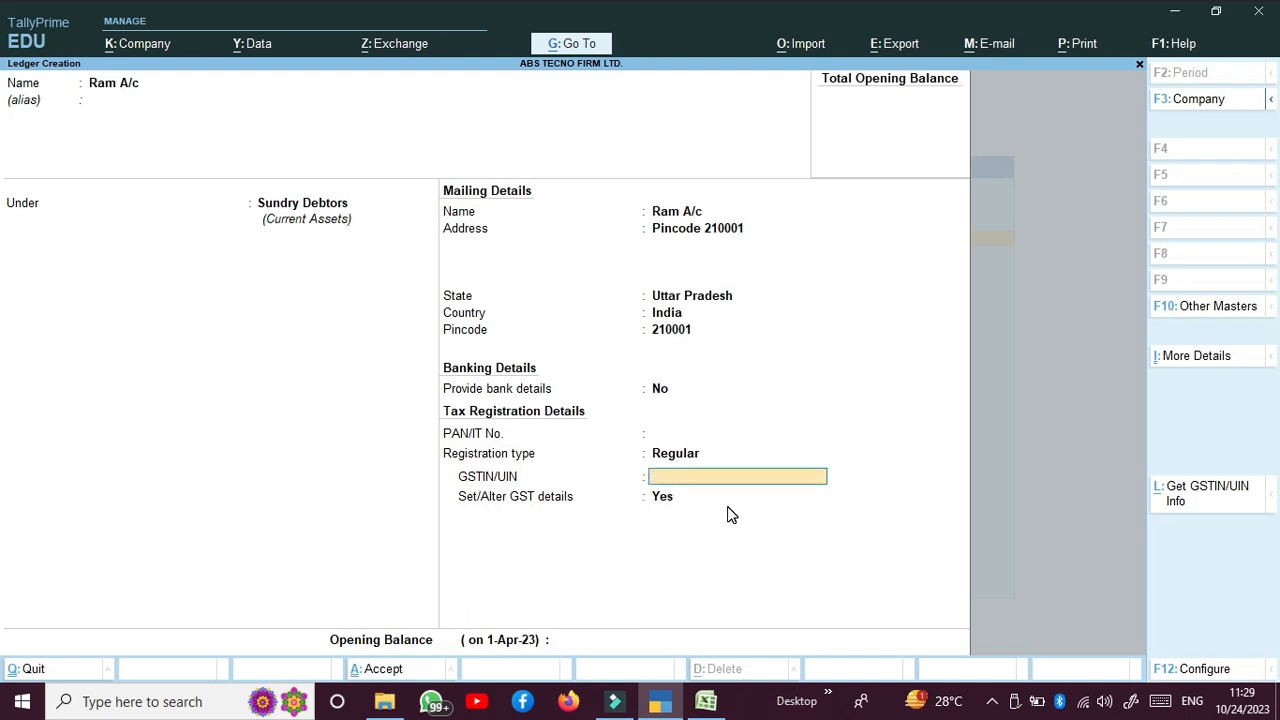
{"action": "key", "text": "BackSpace"}
{"action": "key", "text": "Return"}
{"action": "key", "text": "ctrl"}
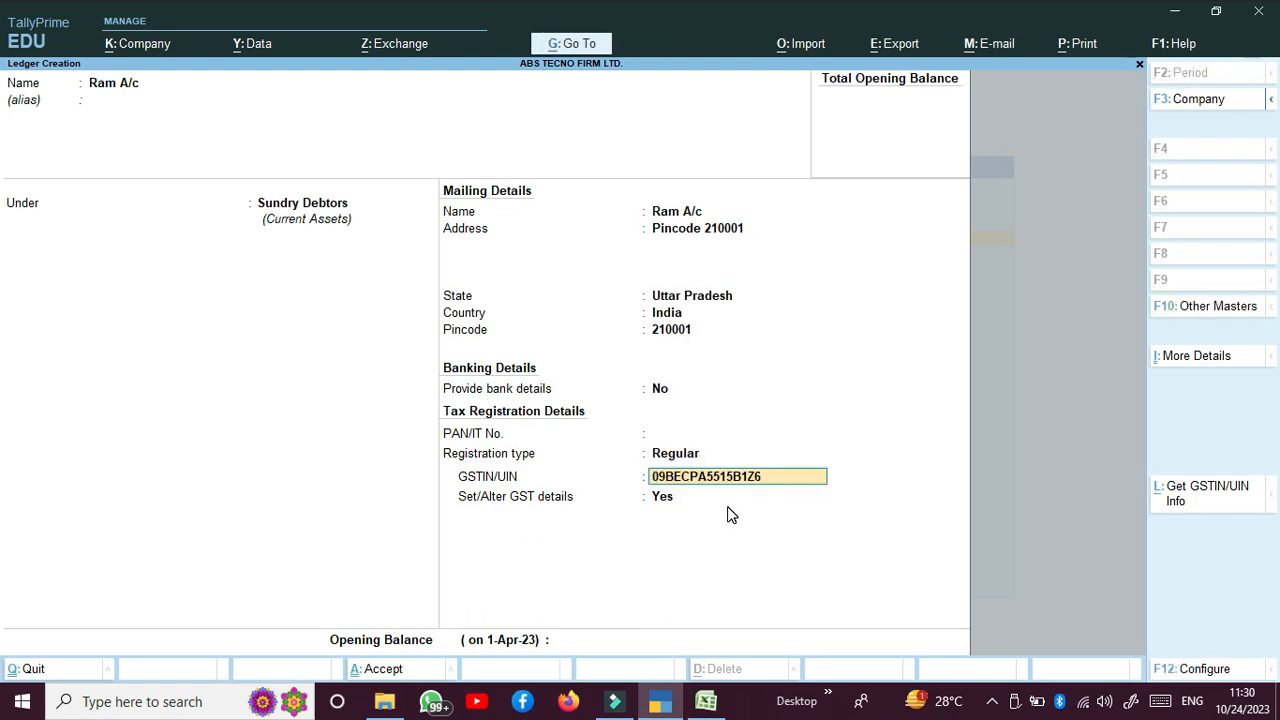
{"action": "key", "text": "Return"}
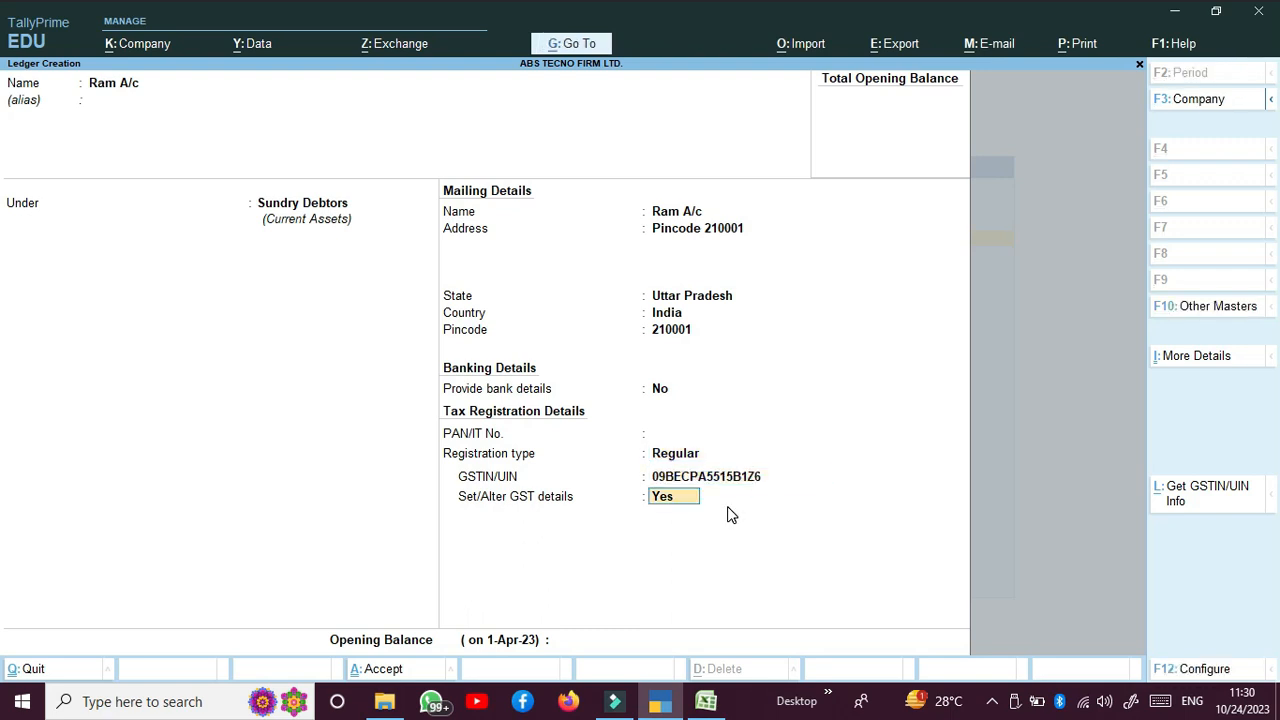
{"action": "key", "text": "BackSpace"}
{"action": "key", "text": "BackSpace"}
{"action": "key", "text": "BackSpace"}
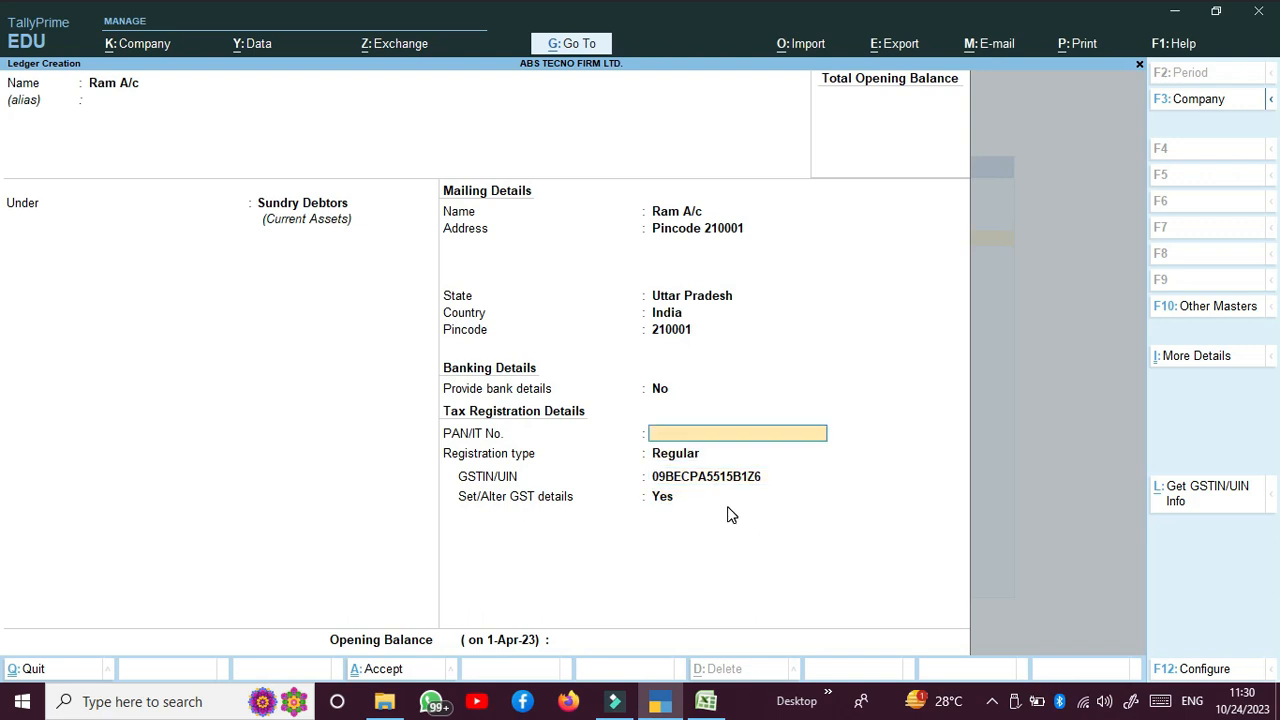
{"action": "key", "text": "Return"}
{"action": "key", "text": "Return"}
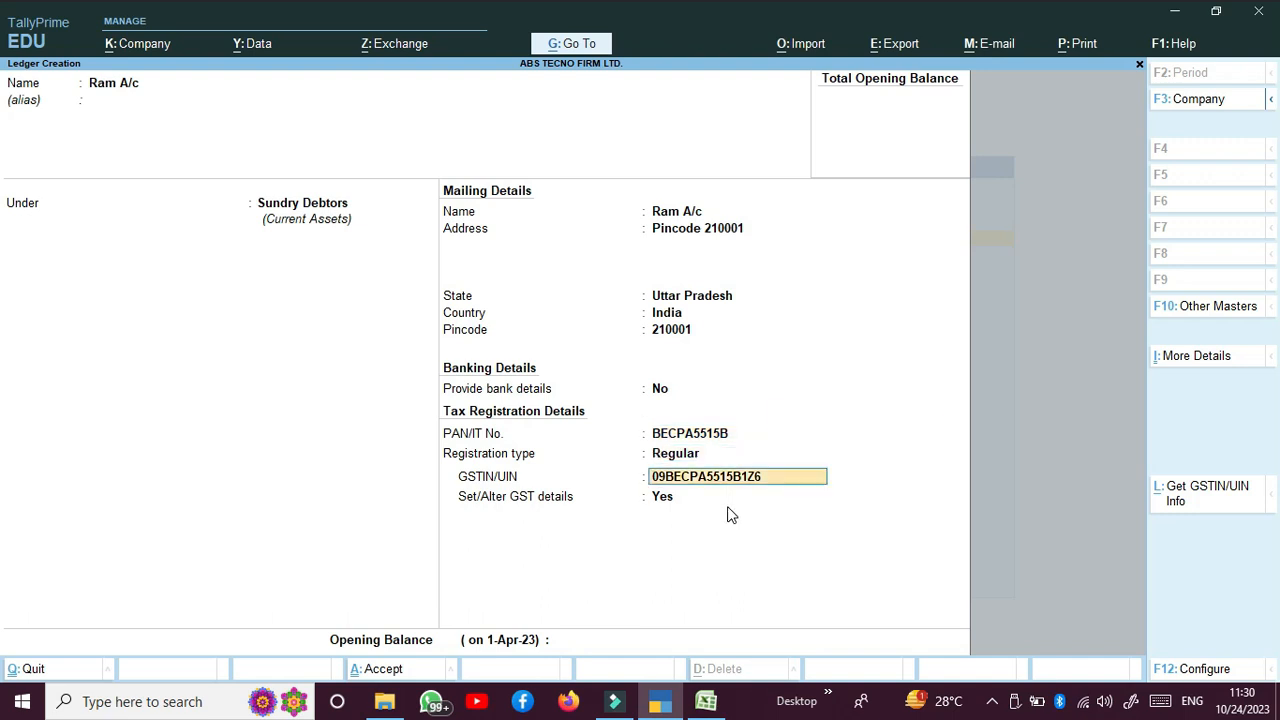
{"action": "key", "text": "Return"}
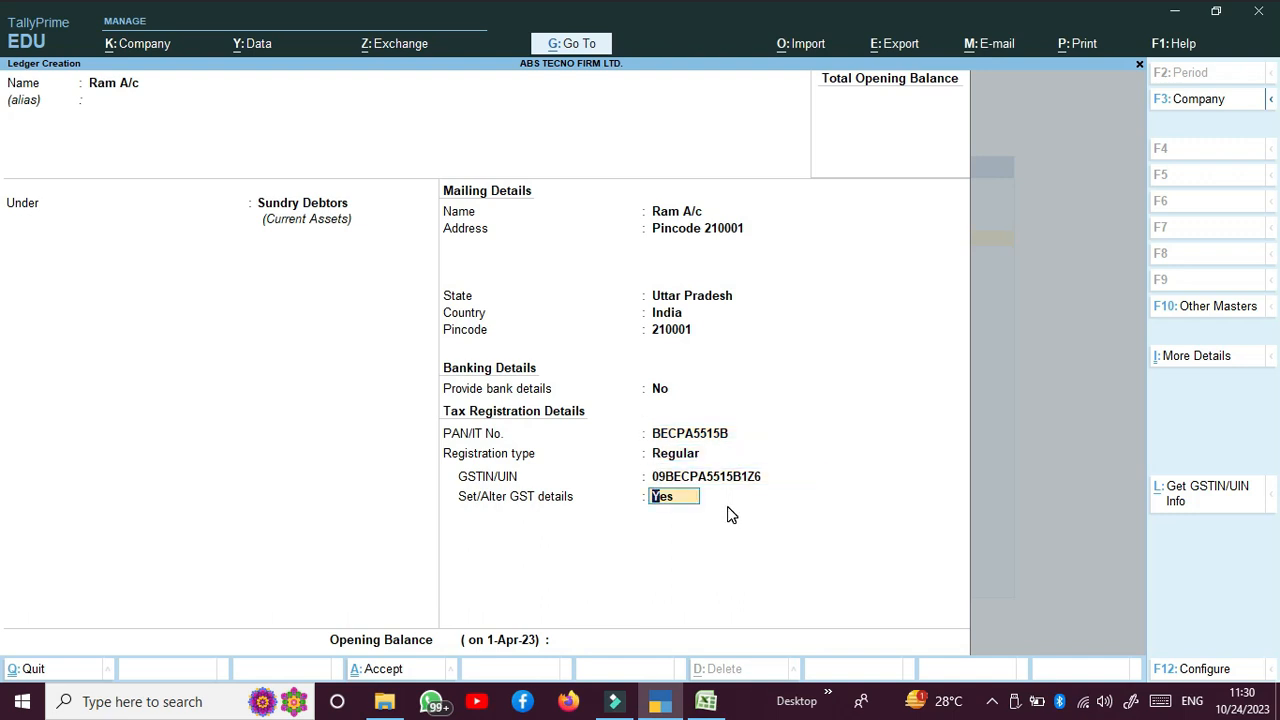
Step: Keep the GST defaults: Regular, party type Not Applicable, not a transporter. Then accept the ledger
{"action": "key", "text": "Return"}
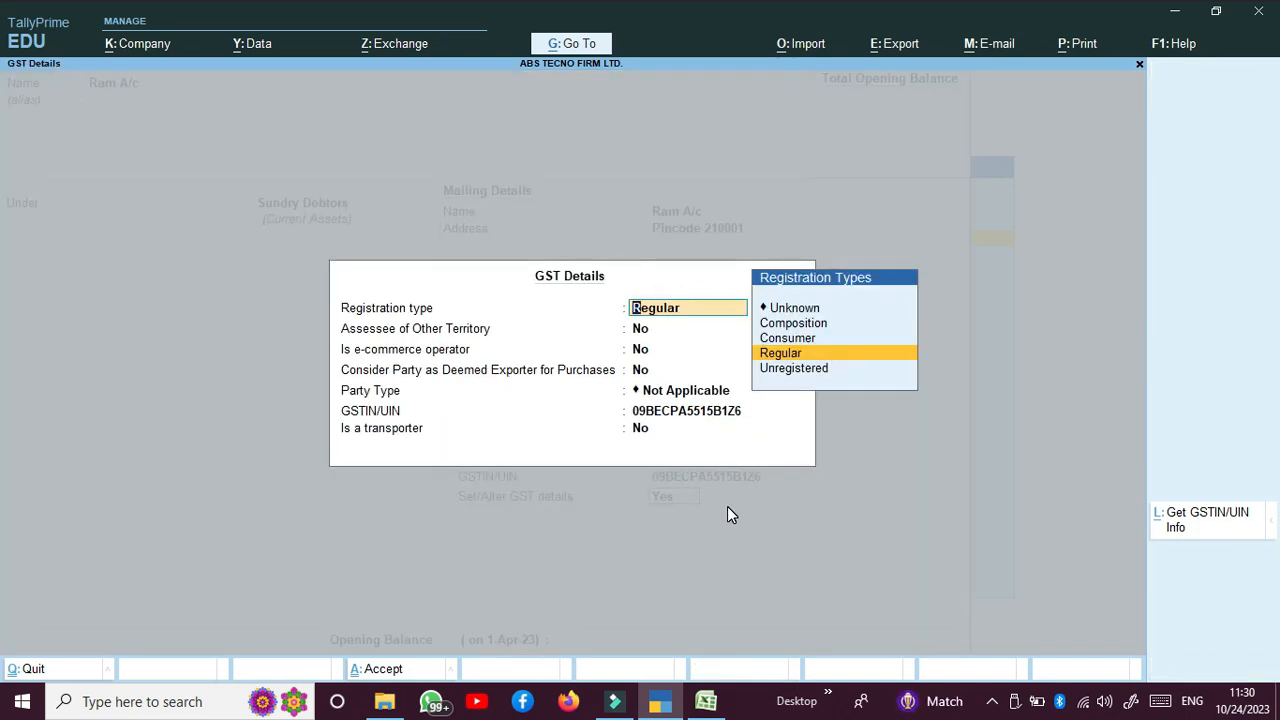
{"action": "key", "text": "Return"}
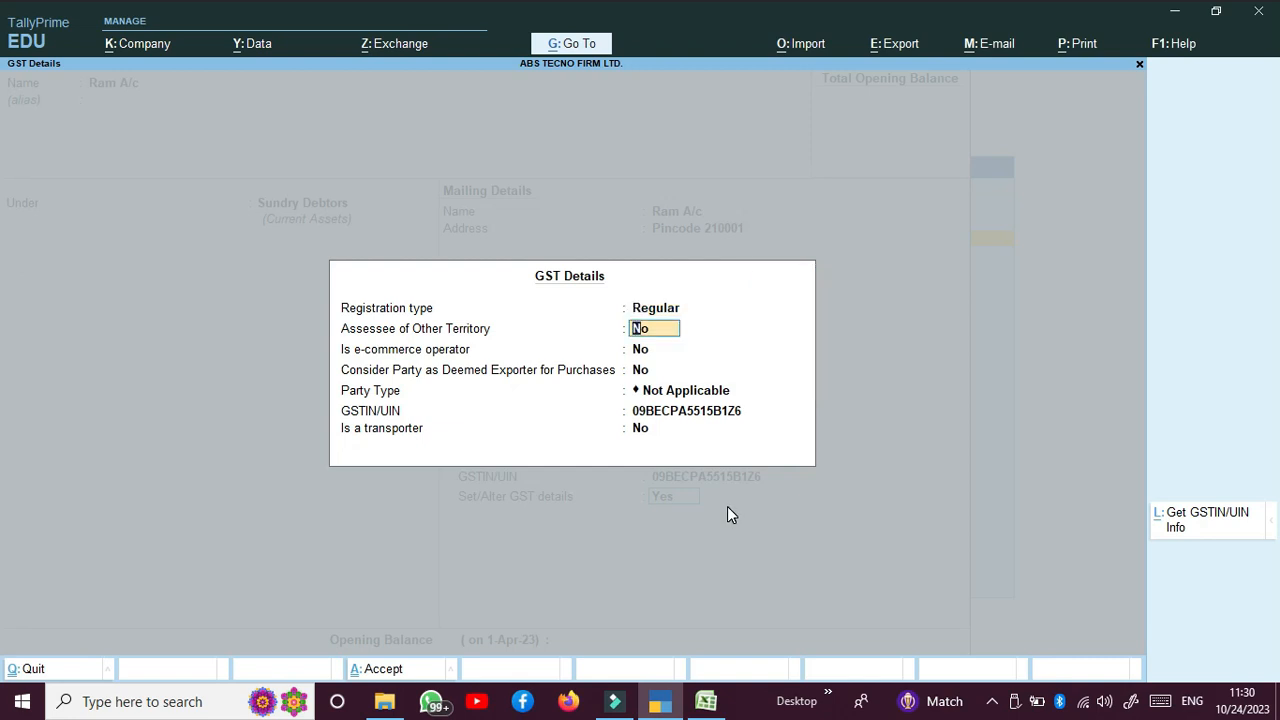
{"action": "key", "text": "Return"}
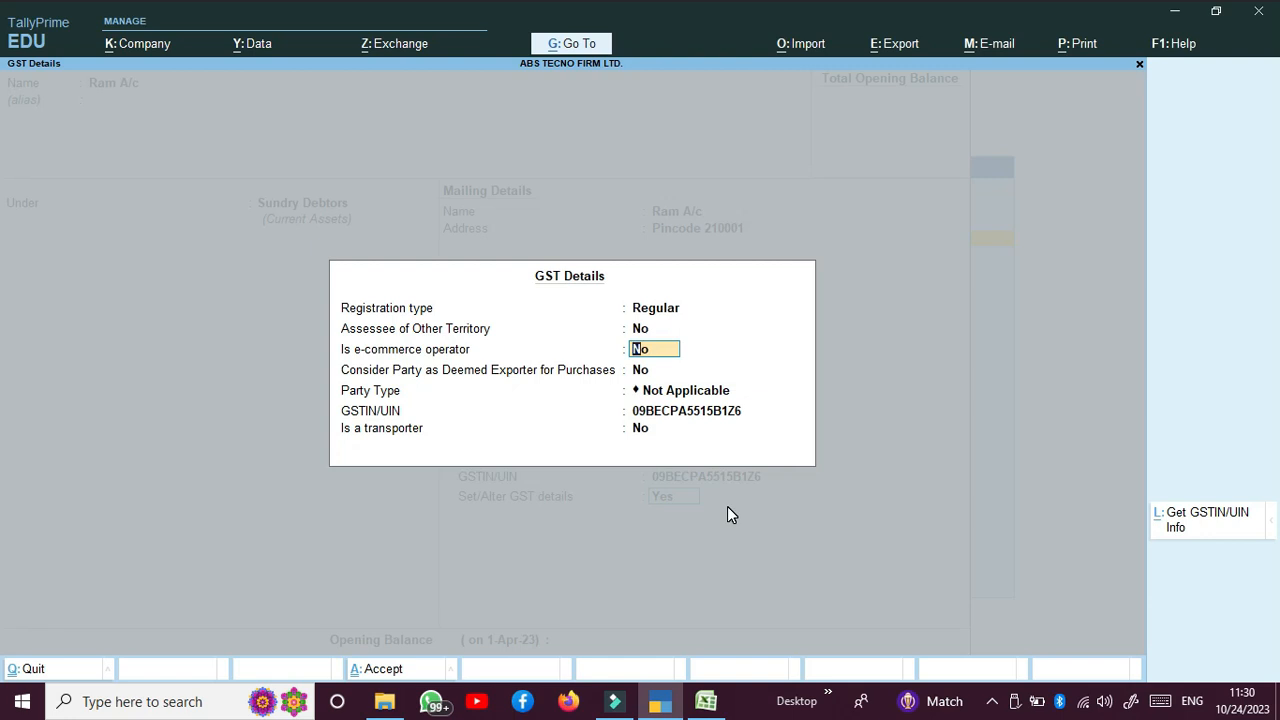
{"action": "key", "text": "Return"}
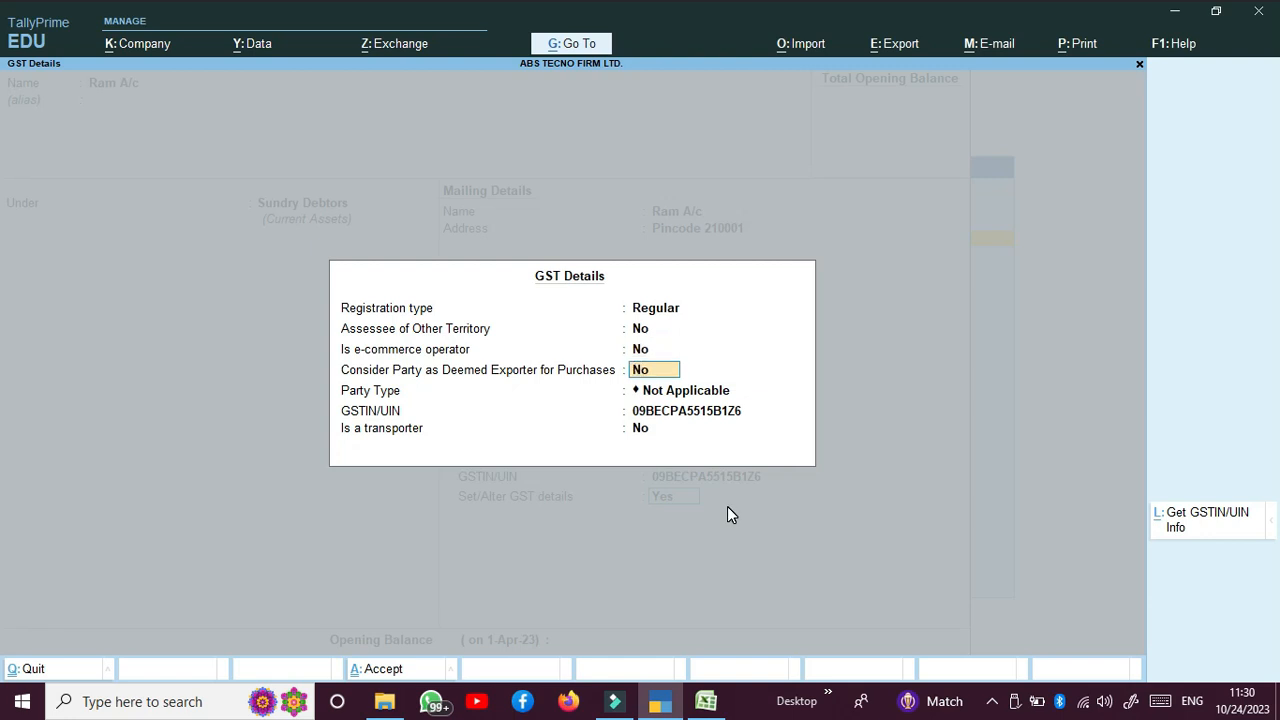
{"action": "key", "text": "Return"}
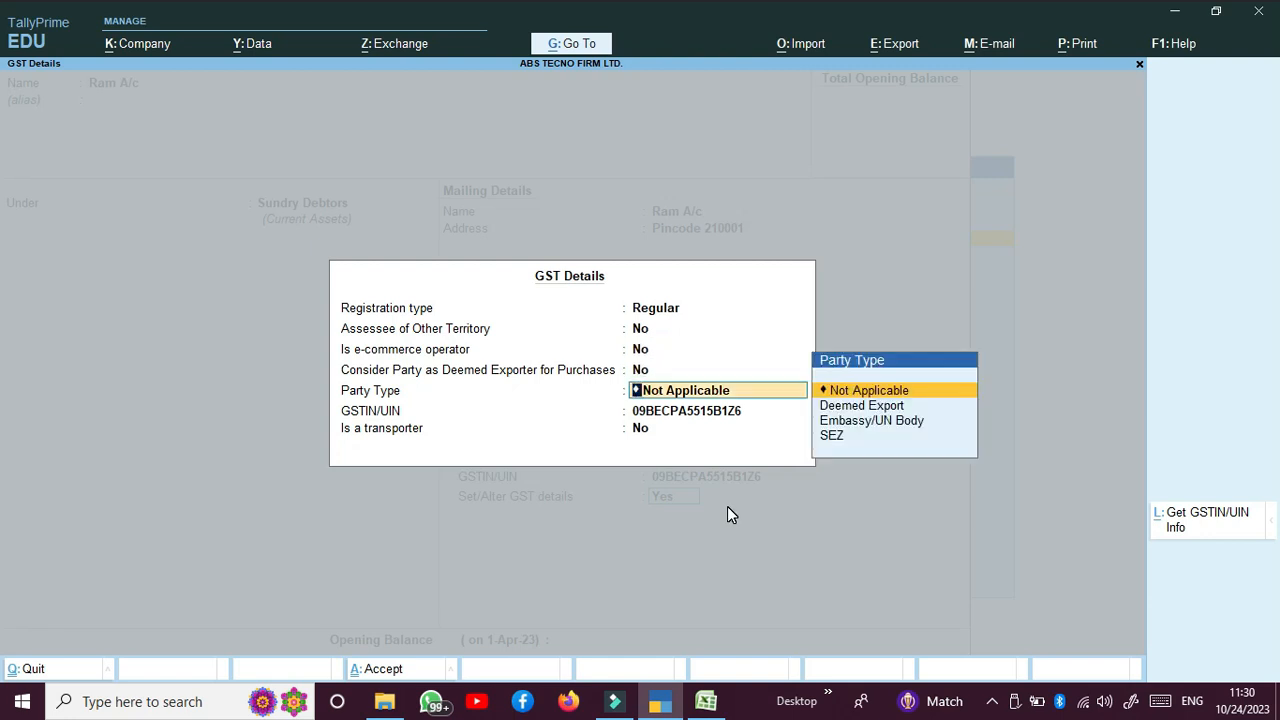
{"action": "key", "text": "Return"}
{"action": "key", "text": "Up"}
{"action": "key", "text": "Return"}
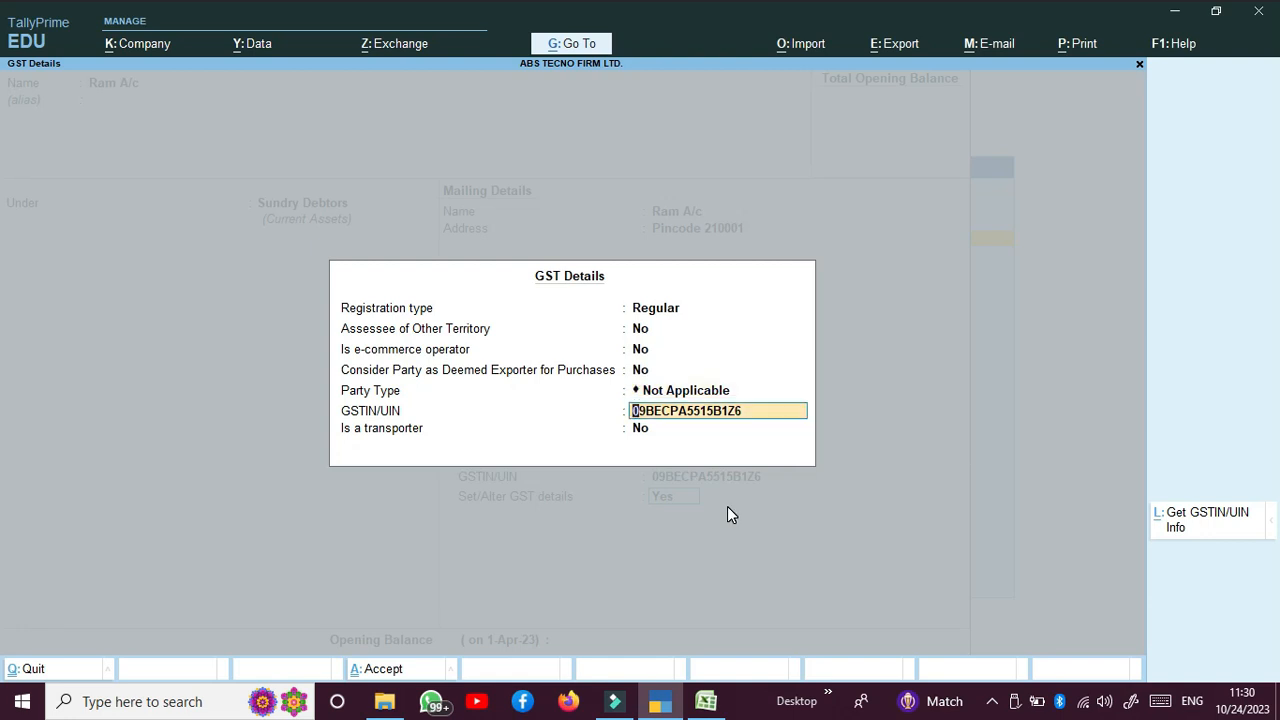
{"action": "key", "text": "Return"}
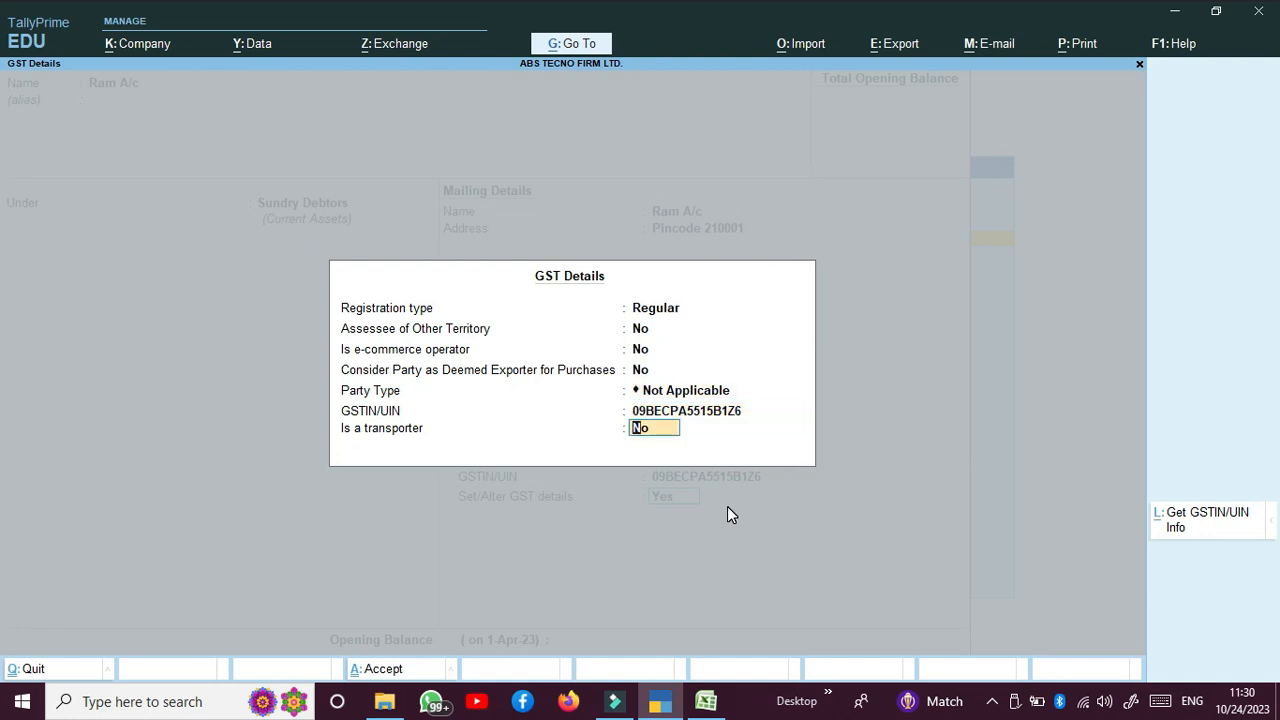
{"action": "key", "text": "Return"}
{"action": "key", "text": "Return"}
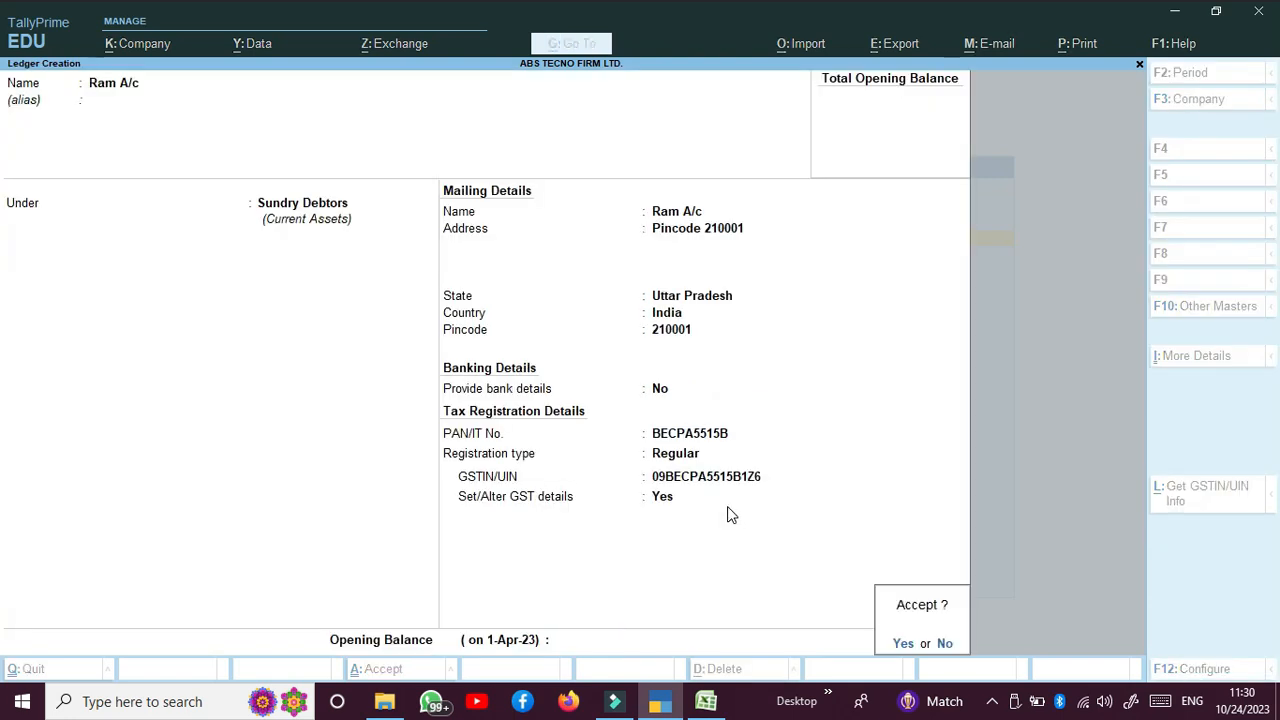
{"action": "key", "text": "Return"}
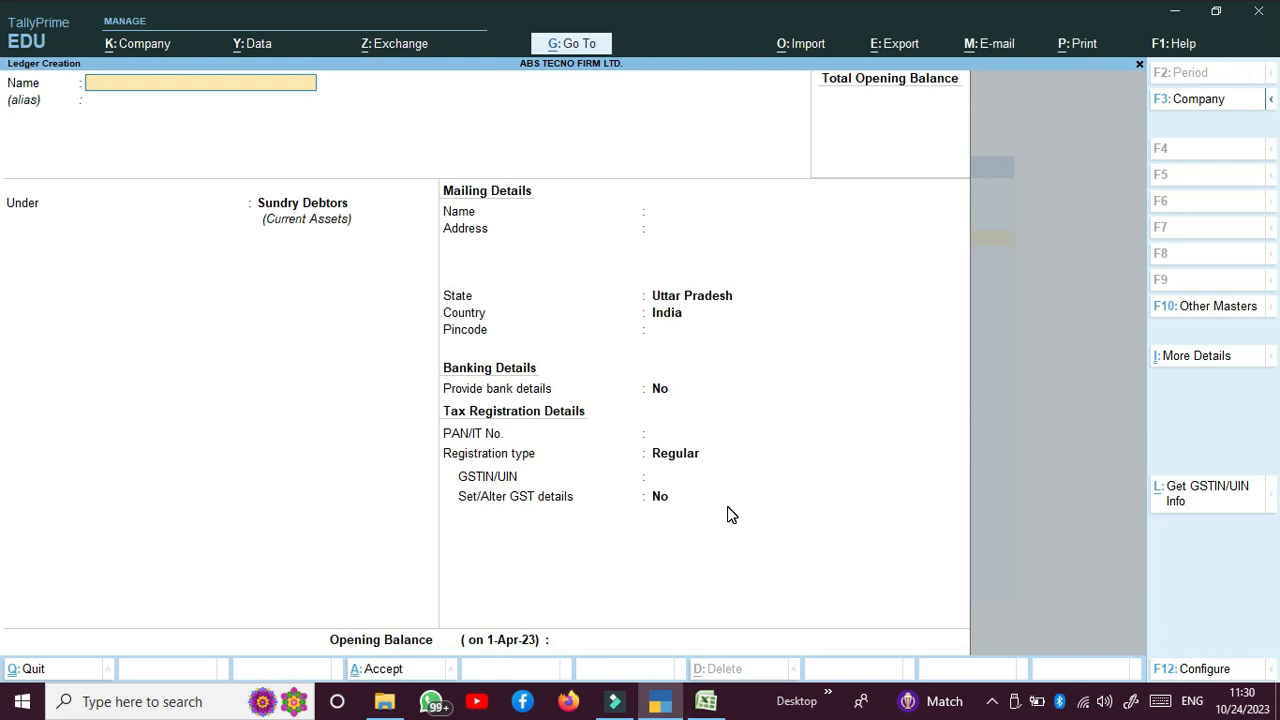
Step: Create the ledger Ik Telecom A/c under Sundry Creditors
{"action": "type", "text": "k Telecom A/c"}
{"action": "key", "text": "Return"}
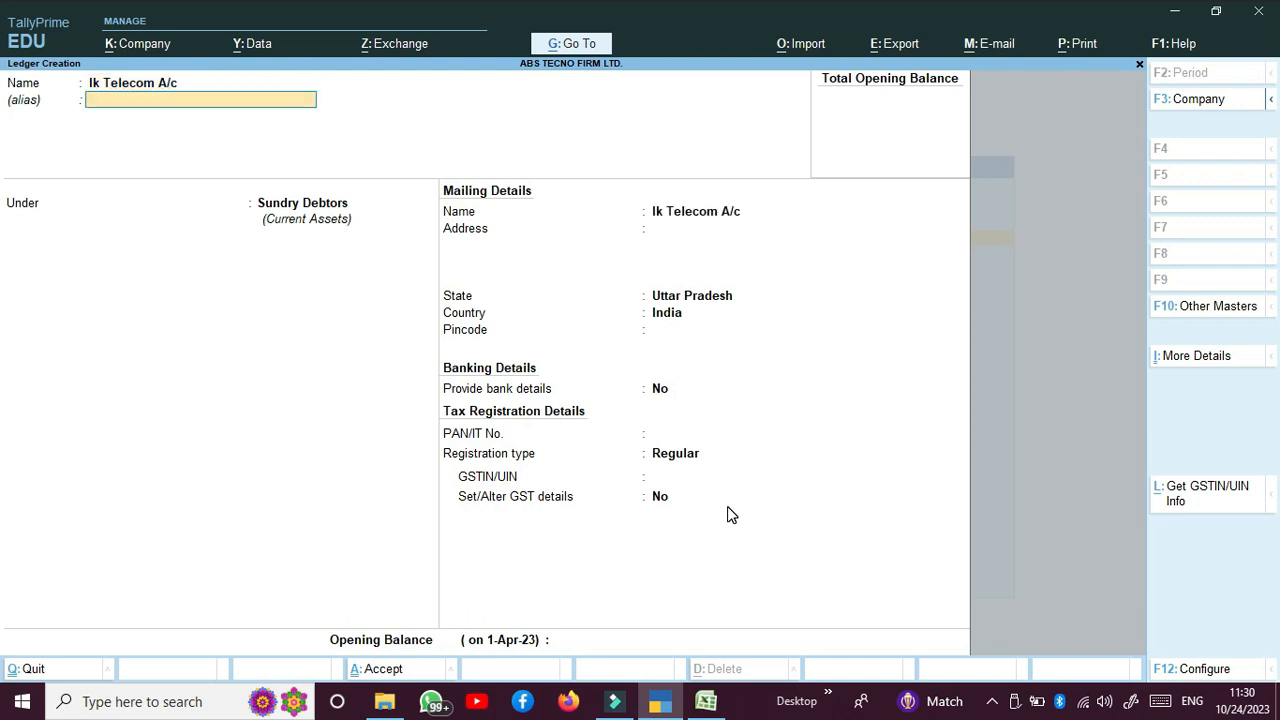
{"action": "key", "text": "Return"}
{"action": "type", "text": "Su"}
{"action": "key", "text": "Down"}
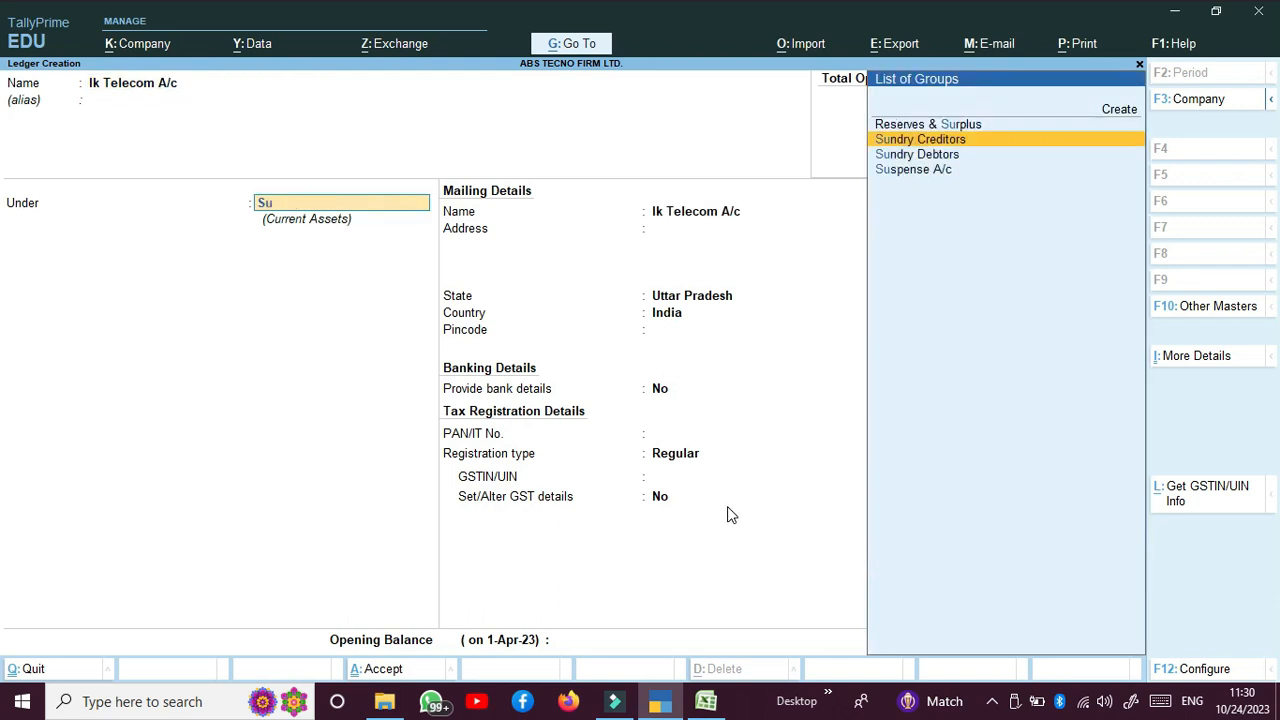
{"action": "key", "text": "Return"}
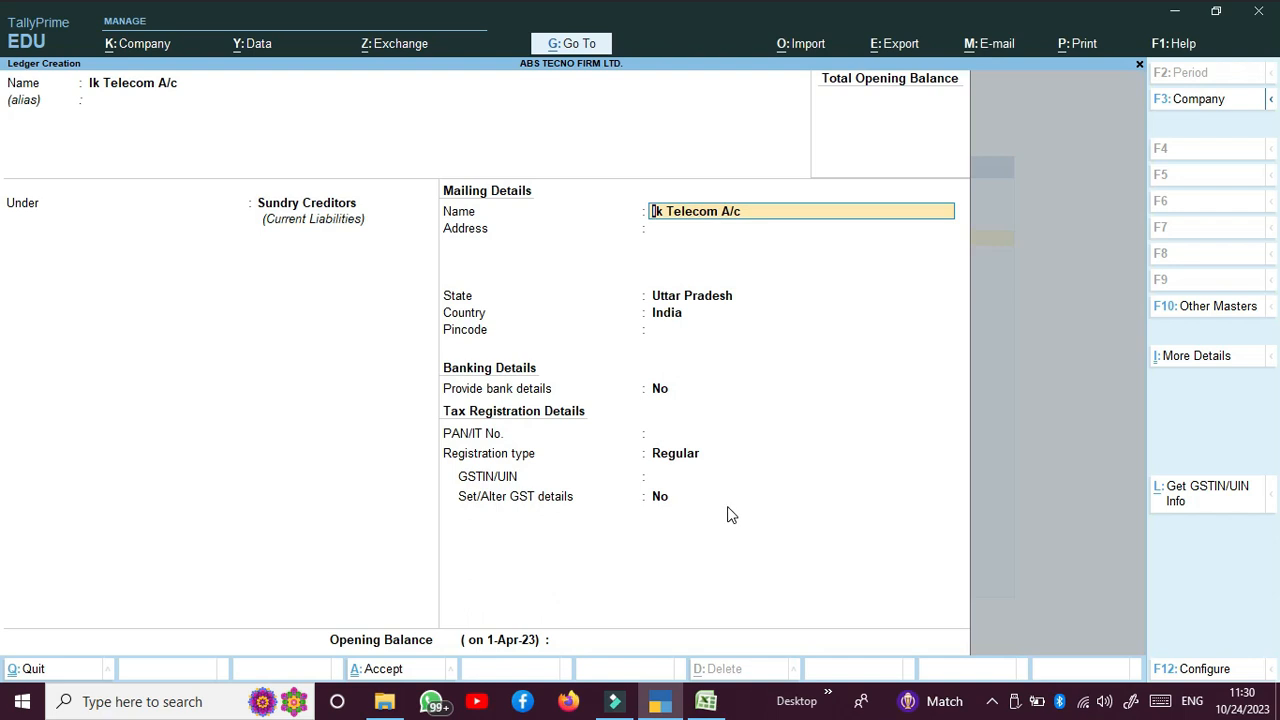
Step: Enter the party's address, keep State as Uttar Pradesh, and fill in the pincode
{"action": "key", "text": "Return"}
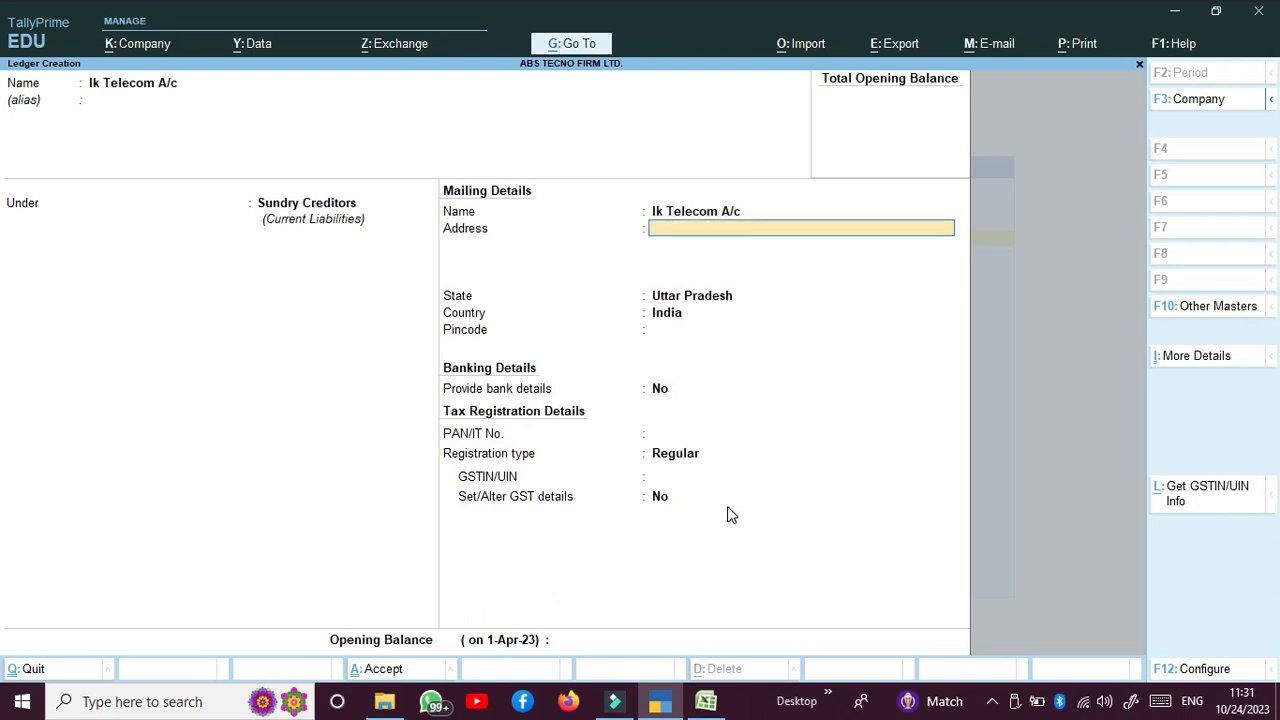
{"action": "type", "text": "New Market - Banda"}
{"action": "key", "text": "Return"}
{"action": "key", "text": "Return"}
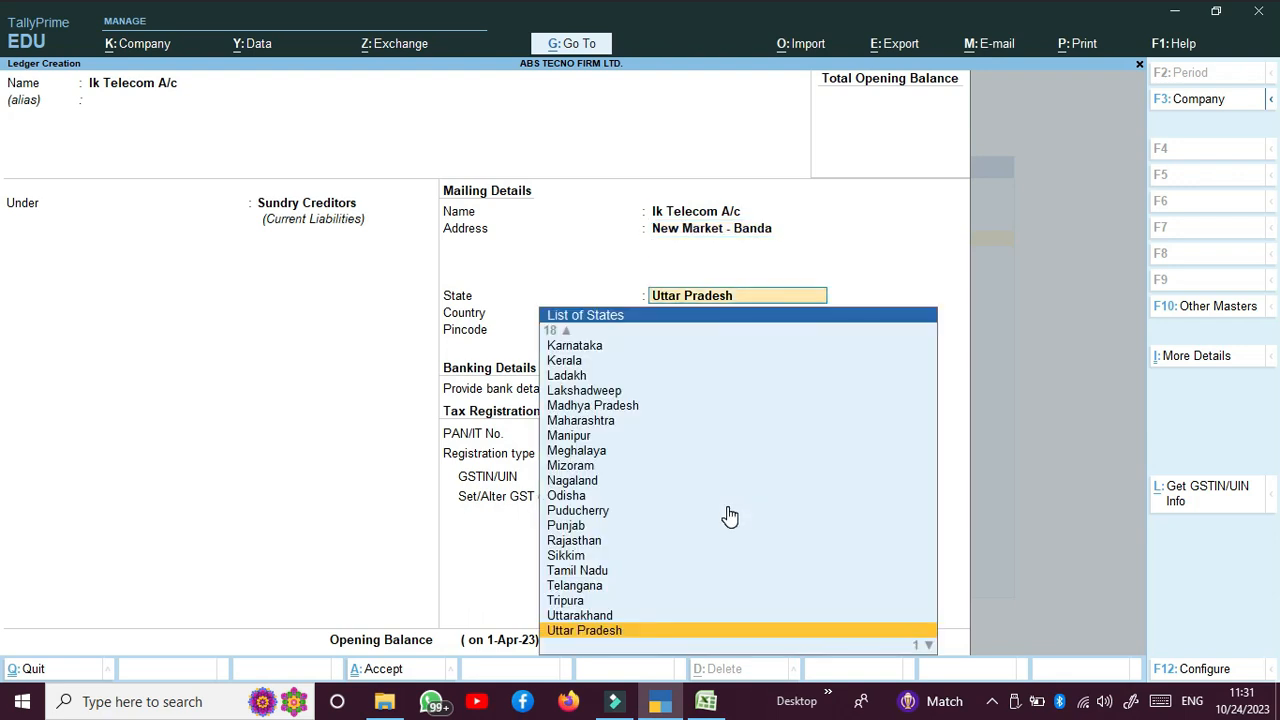
{"action": "key", "text": "Return"}
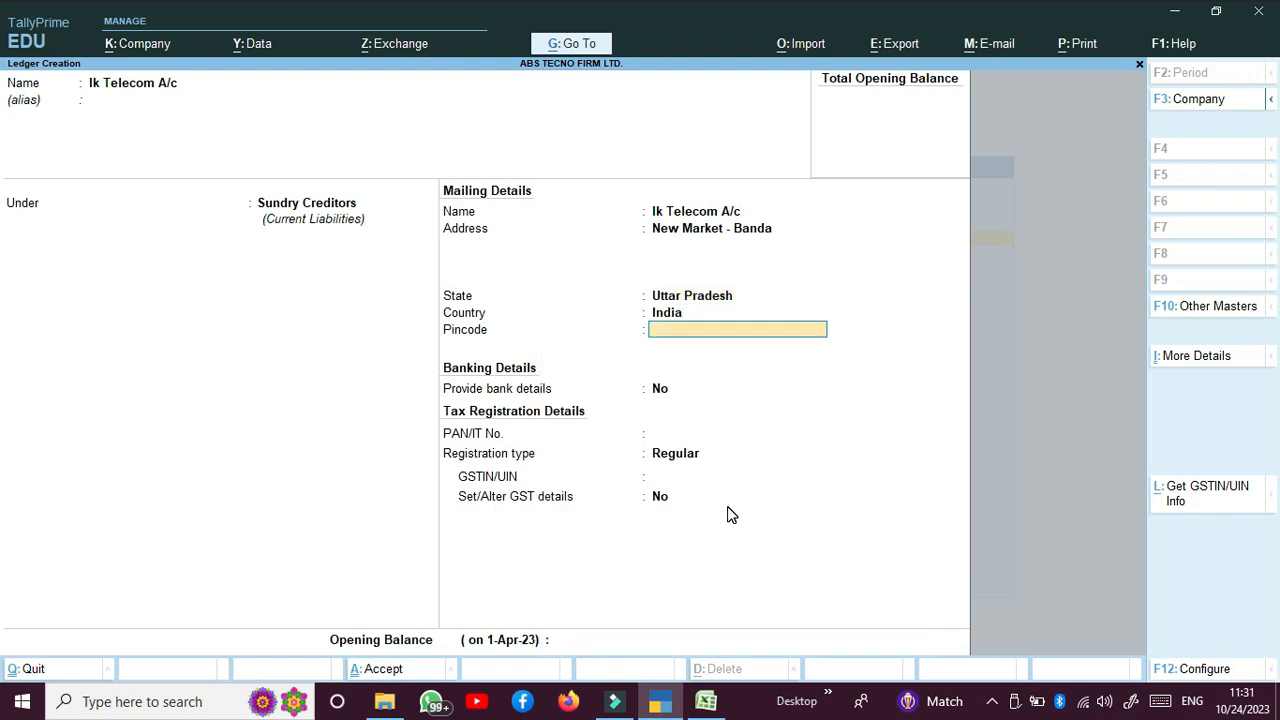
{"action": "type", "text": "210001"}
{"action": "key", "text": "Return"}
{"action": "key", "text": "Return"}
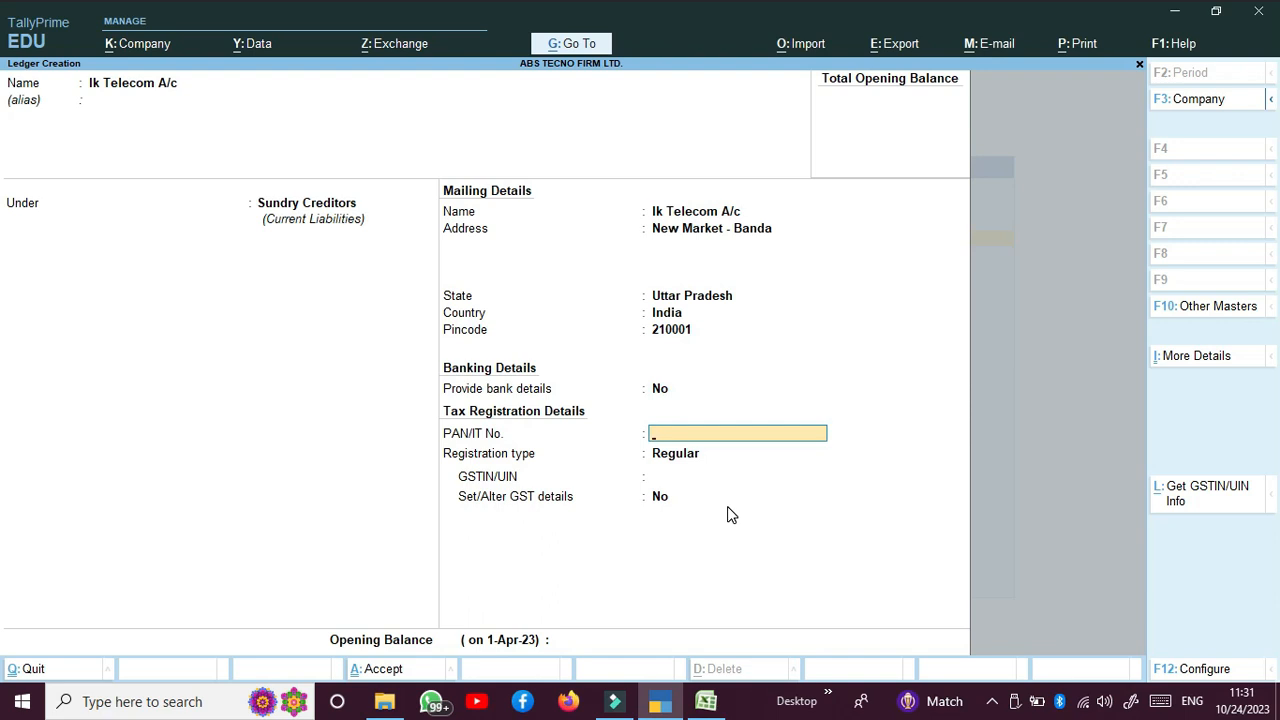
{"action": "key", "text": "Return"}
{"action": "key", "text": "Return"}
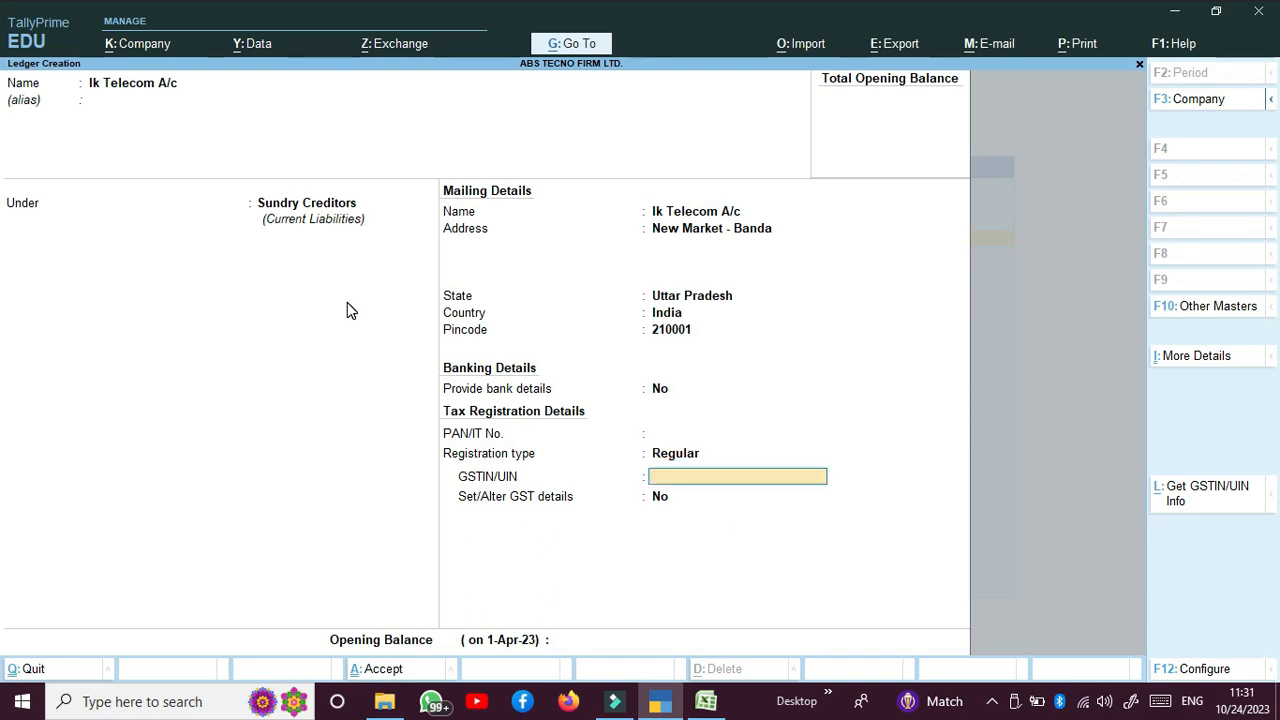
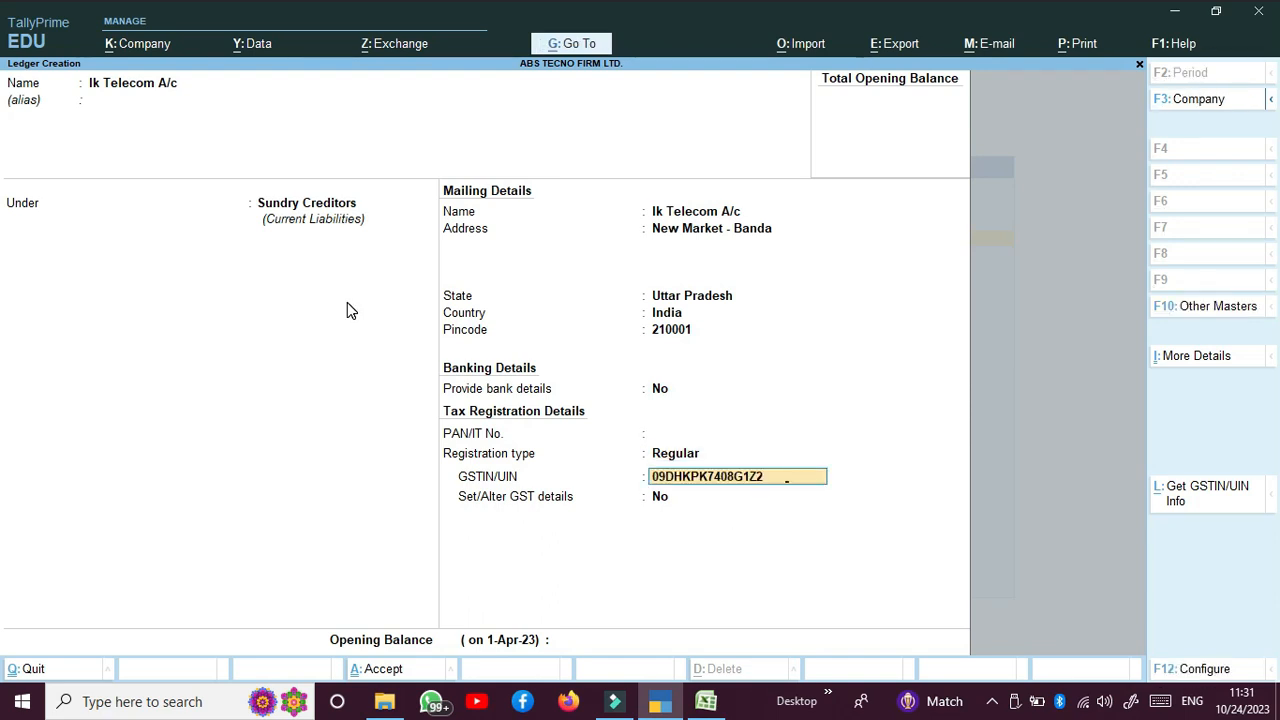
Step: Paste the creditor's GSTIN under Regular registration and clear the invalid-GSTIN warnings
{"action": "key", "text": "Return"}
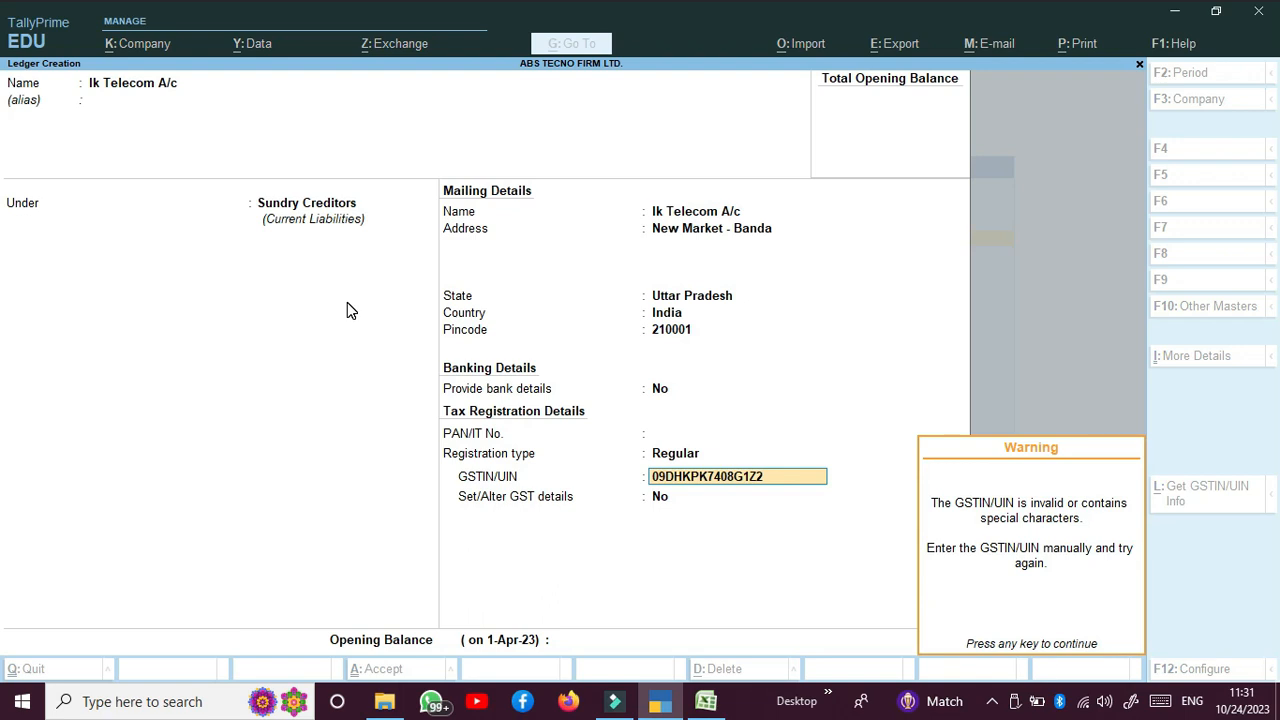
{"action": "key", "text": "Return"}
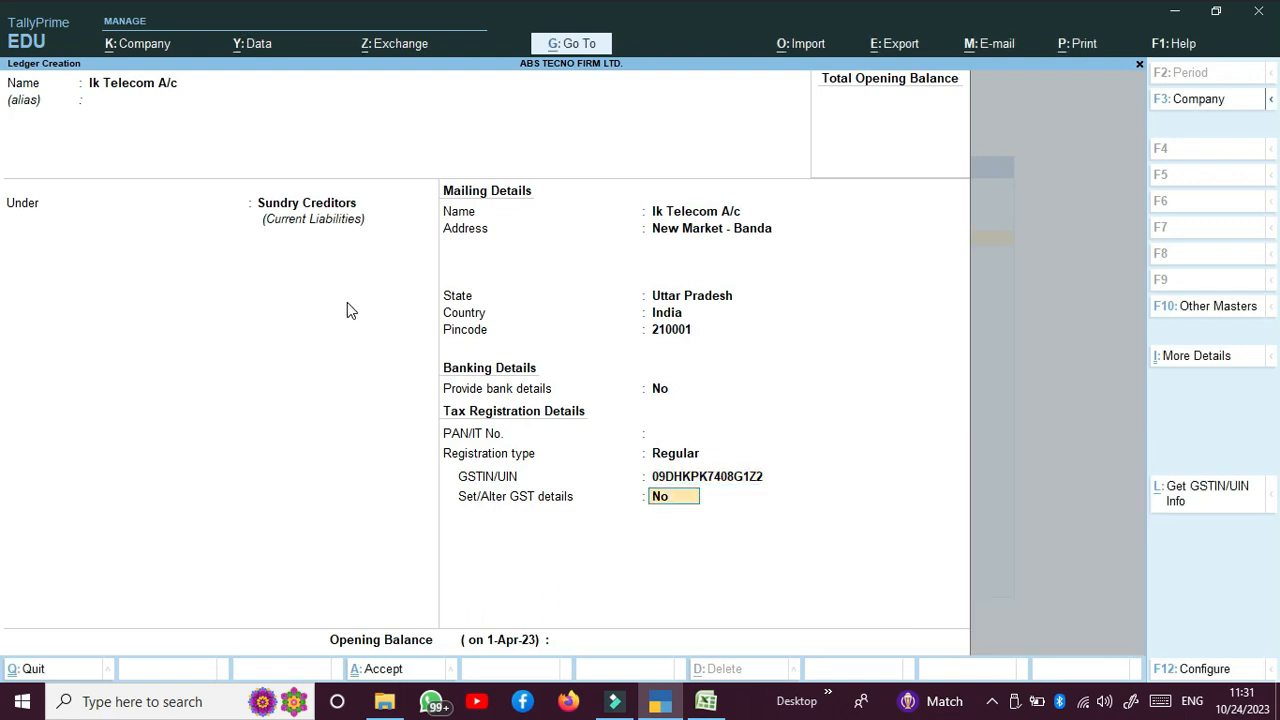
{"action": "key", "text": "BackSpace"}
{"action": "key", "text": "BackSpace"}
{"action": "key", "text": "BackSpace"}
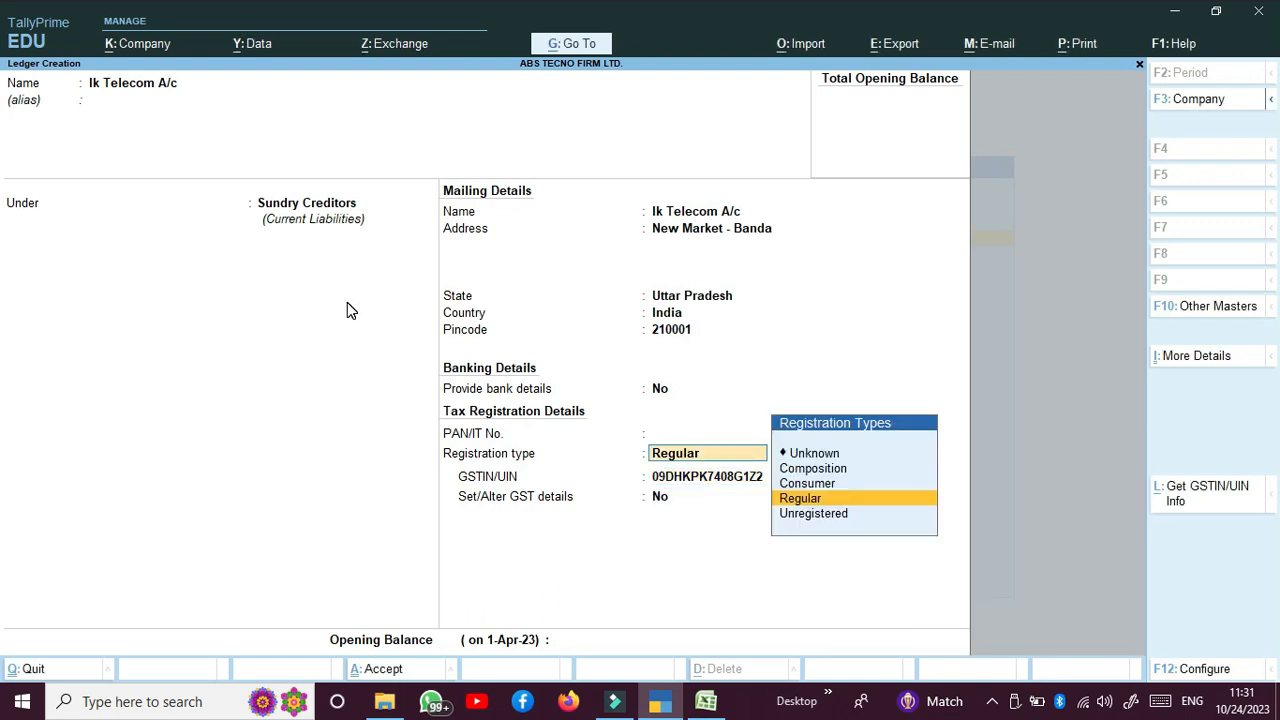
{"action": "key", "text": "Return"}
{"action": "key", "text": "Return"}
{"action": "key", "text": "space"}
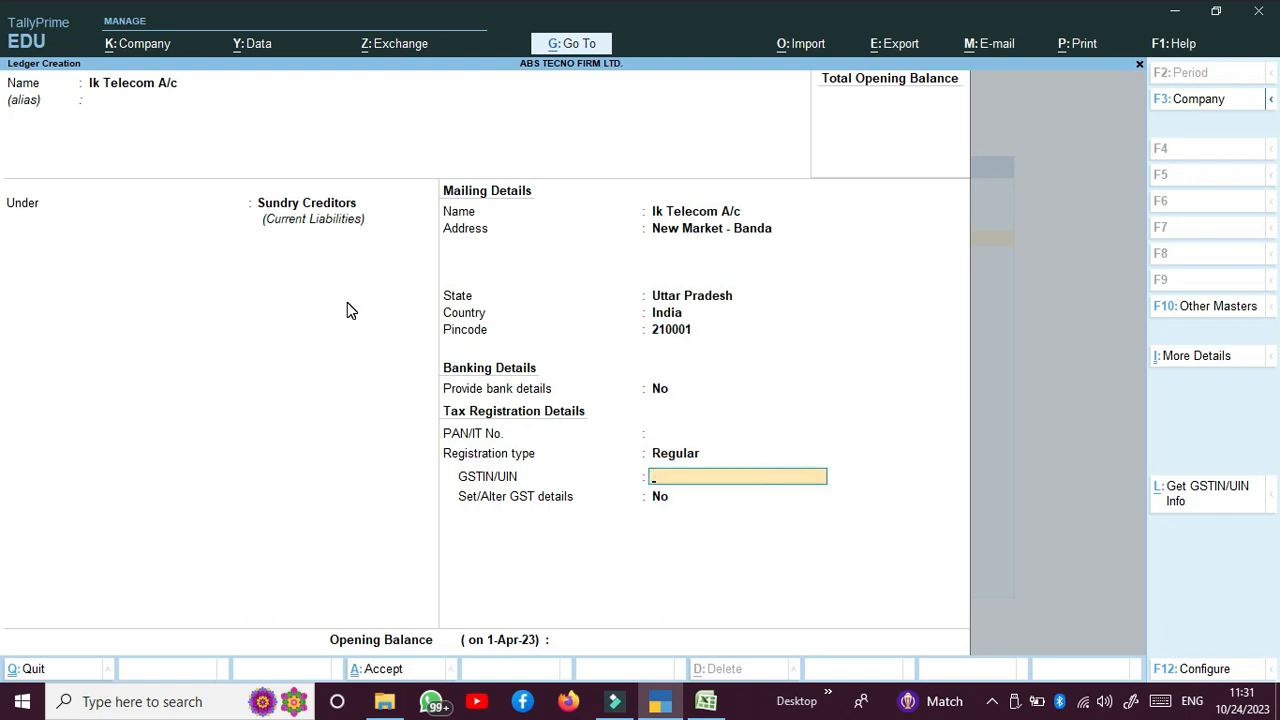
{"action": "key", "text": "ctrl+alt+v"}
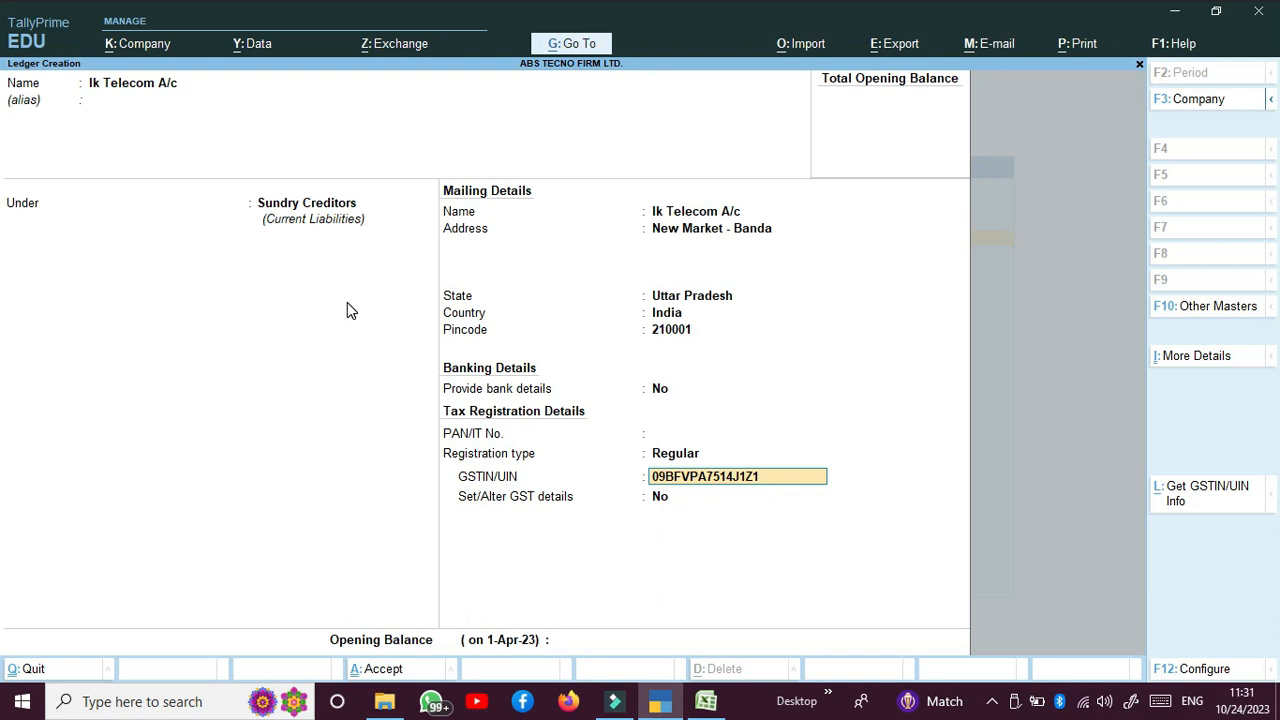
{"action": "key", "text": "Return"}
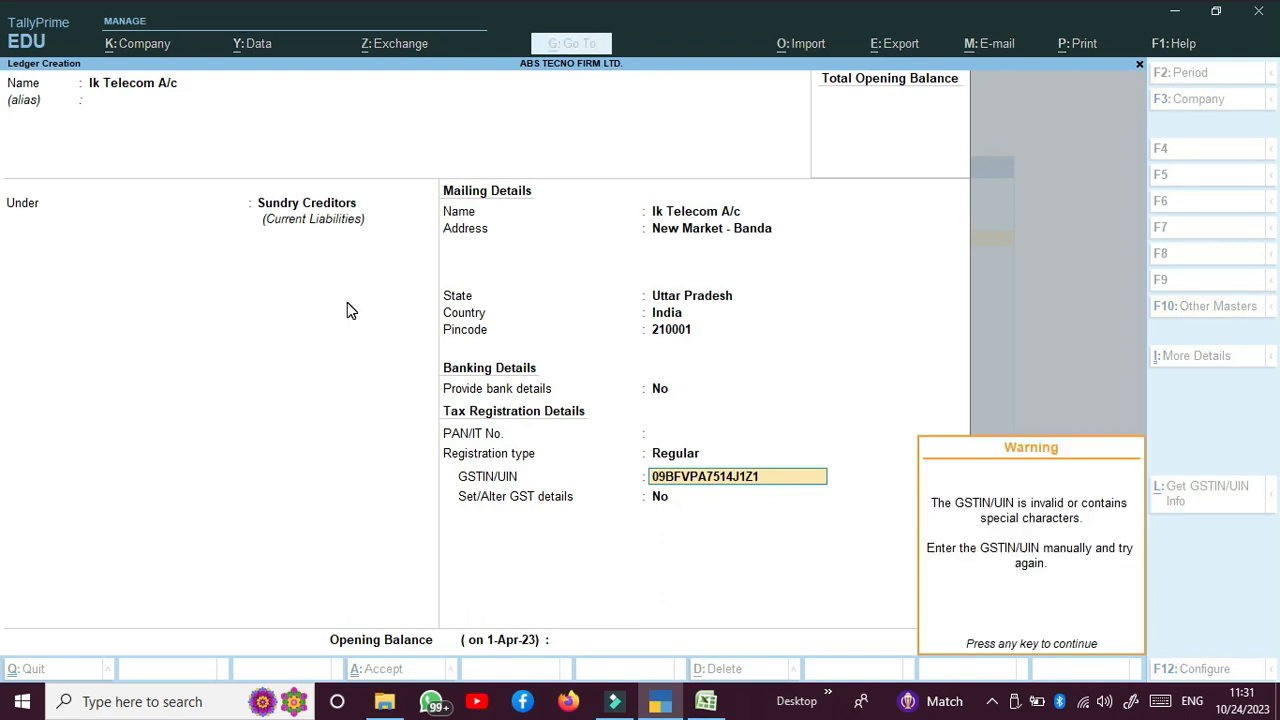
{"action": "key", "text": "Return"}
{"action": "key", "text": "BackSpace"}
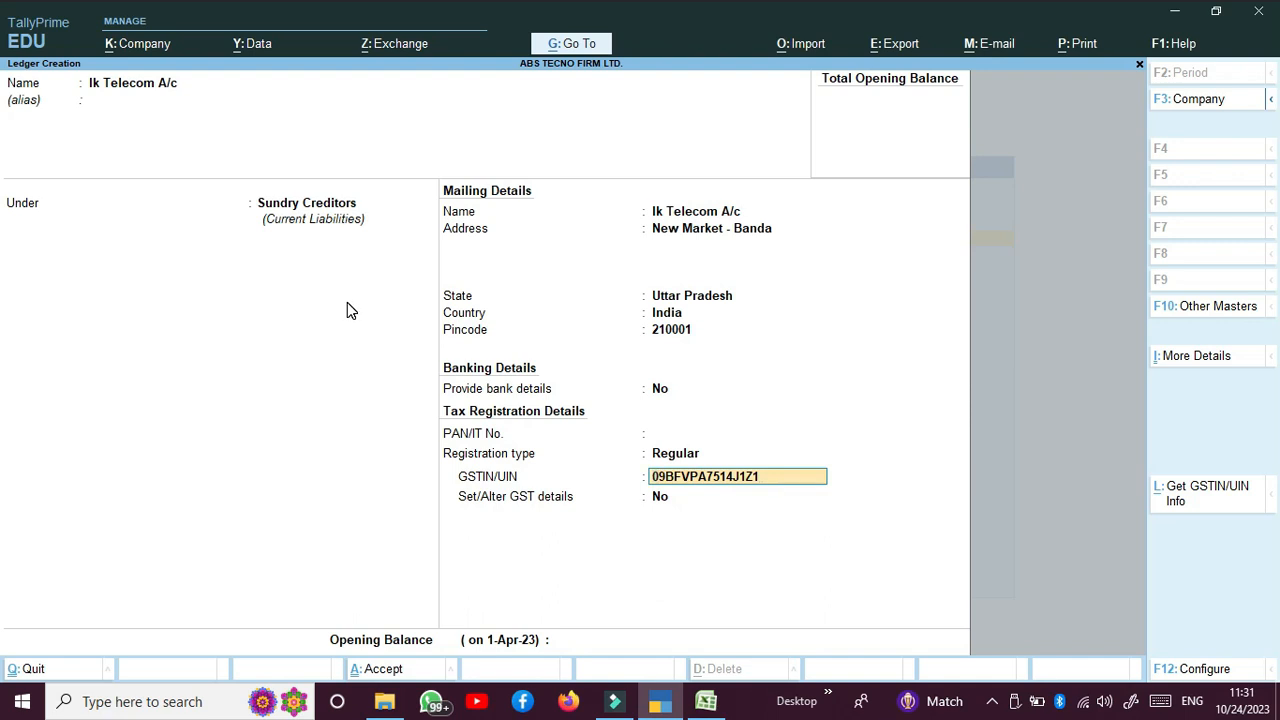
{"action": "key", "text": "Return"}
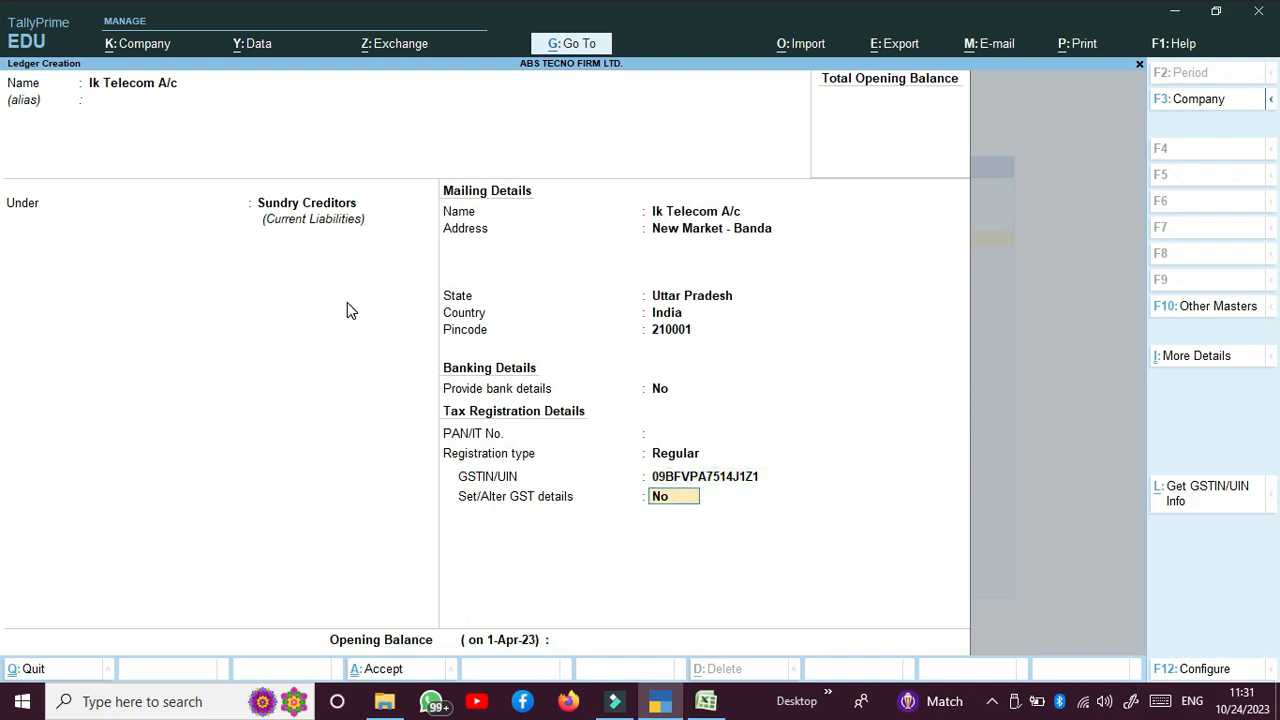
Step: Go back to PAN/IT No. and enter the creditor's PAN
{"action": "key", "text": "BackSpace"}
{"action": "key", "text": "BackSpace"}
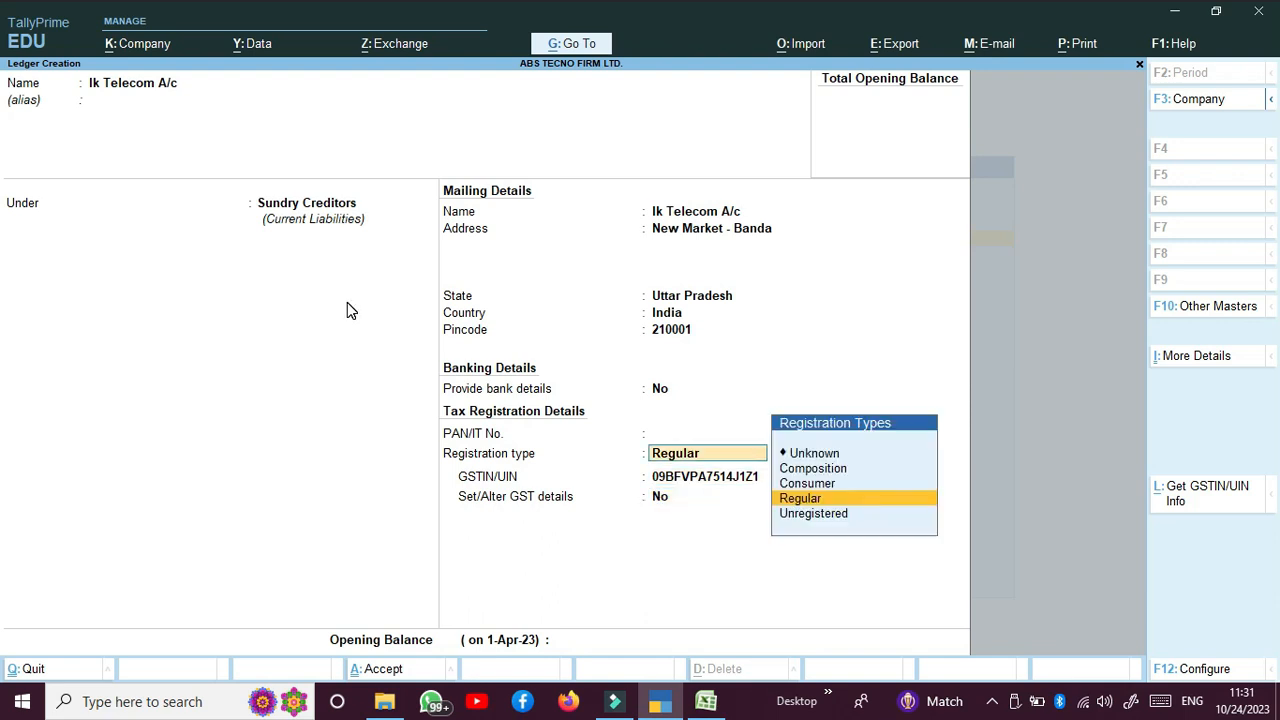
{"action": "key", "text": "BackSpace"}
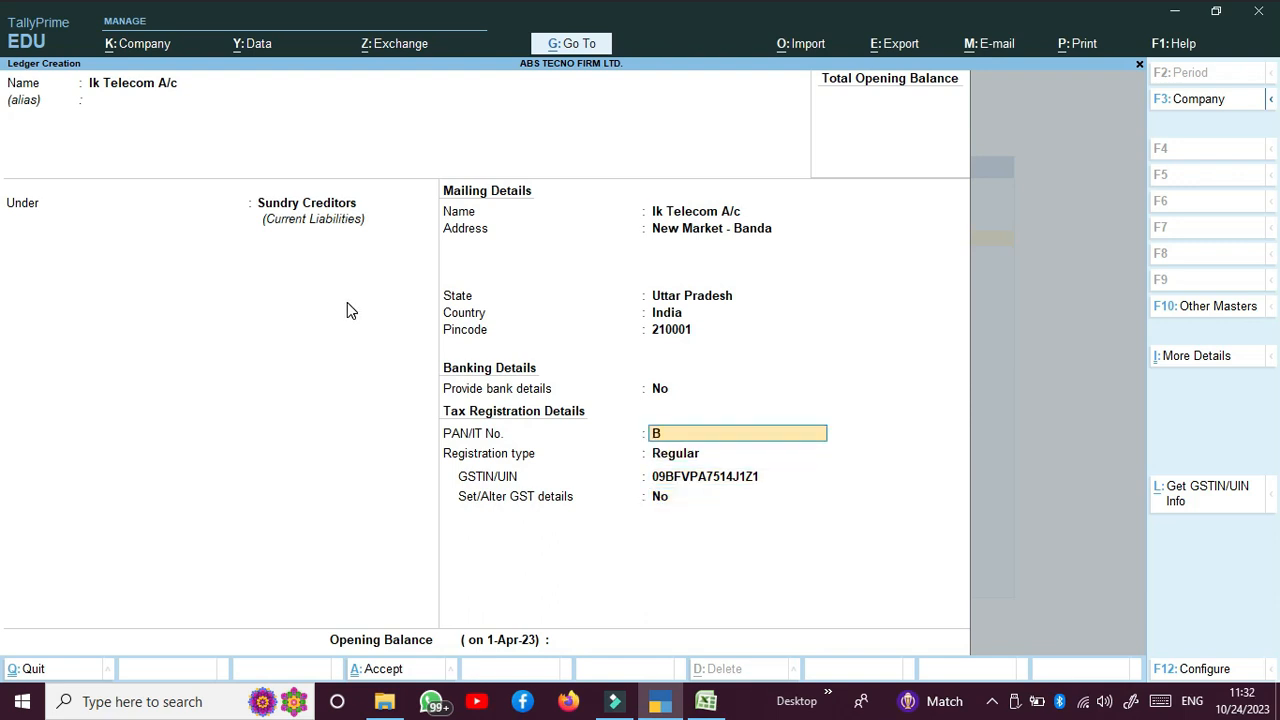
{"action": "key", "text": "Return"}
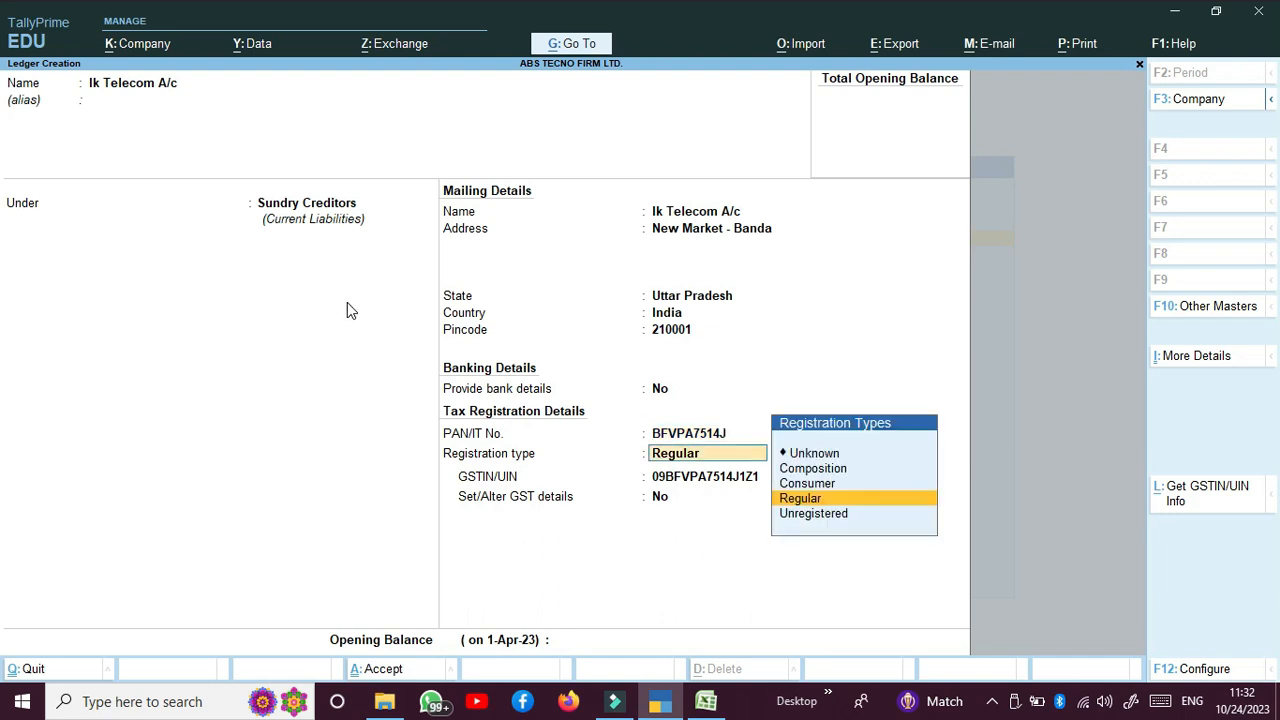
{"action": "left_click", "coordinate": [172, 92]}
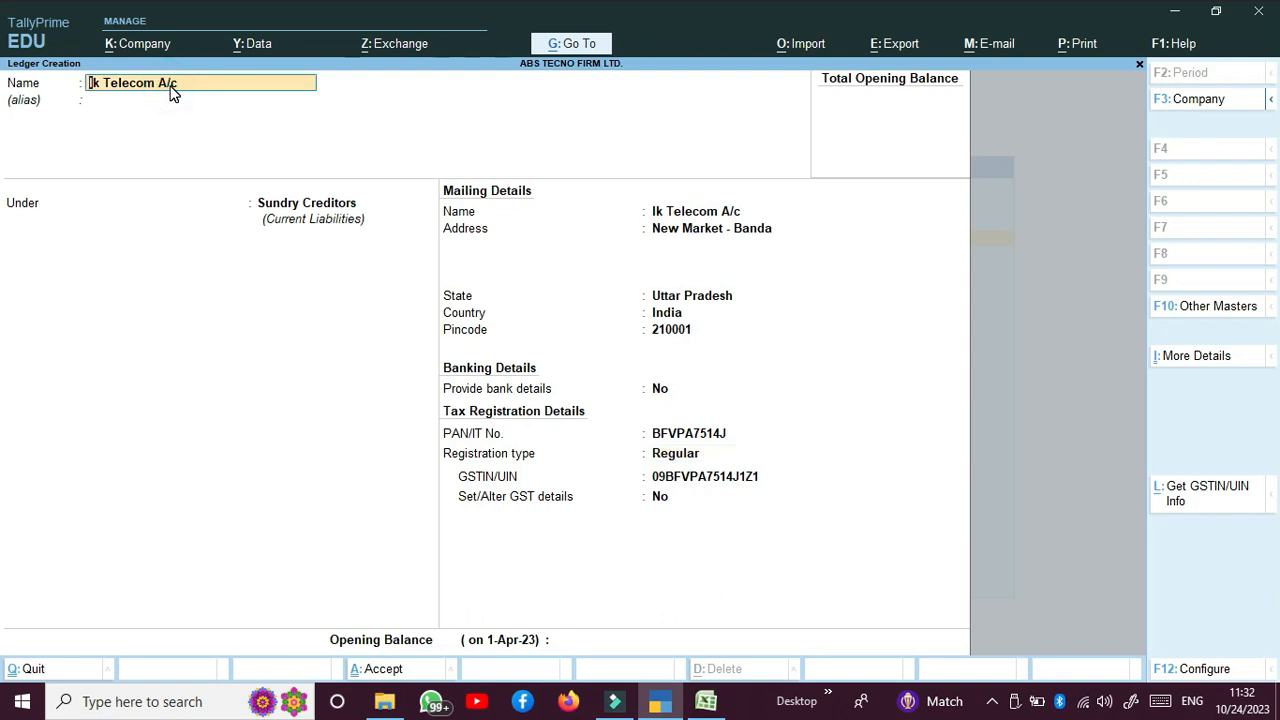
Step: Rename the ledger to Kuldev Computers, update its address, and save it
{"action": "type", "text": "Kuk"}
{"action": "key", "text": "BackSpace"}
{"action": "type", "text": "ldev Com"}
{"action": "key", "text": "Return"}
{"action": "key", "text": "Return"}
{"action": "key", "text": "Return"}
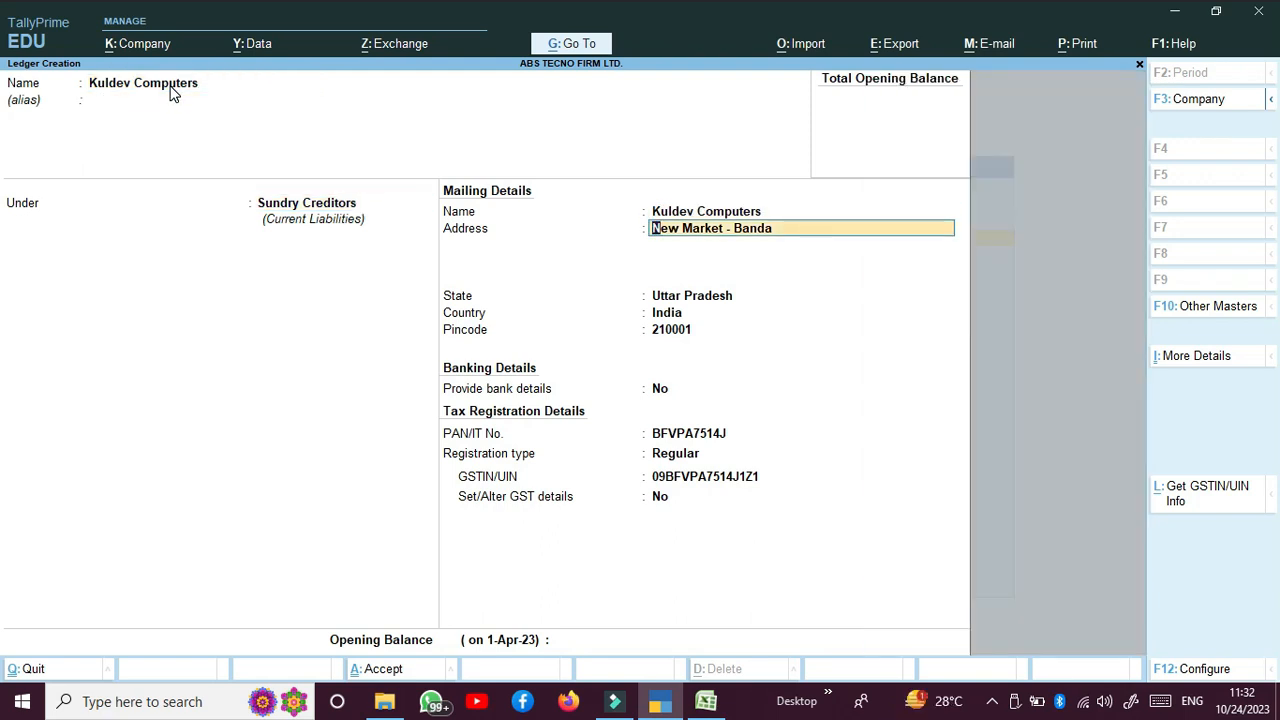
{"action": "type", "text": "Aliganj"}
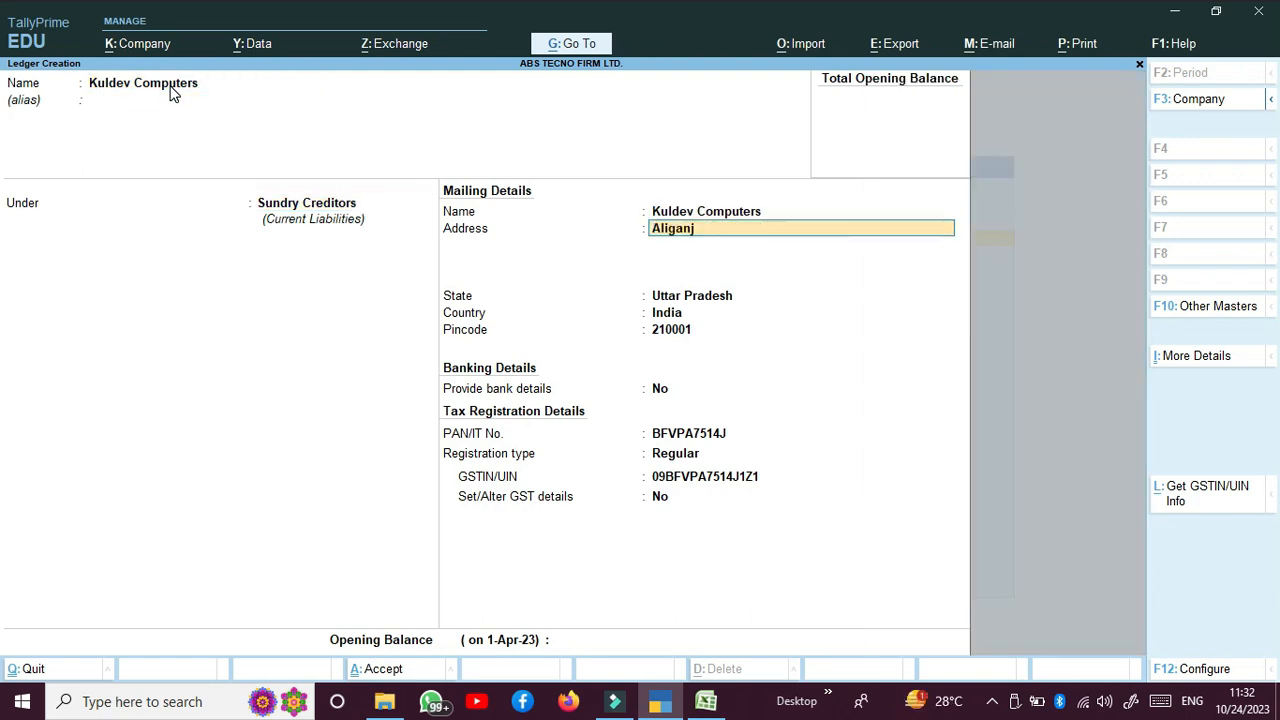
{"action": "type", "text": " - Banda"}
{"action": "key", "text": "Return"}
{"action": "key", "text": "Return"}
{"action": "key", "text": "Return"}
{"action": "key", "text": "Return"}
{"action": "key", "text": "Return"}
{"action": "key", "text": "Return"}
{"action": "key", "text": "Return"}
{"action": "key", "text": "Return"}
{"action": "key", "text": "Return"}
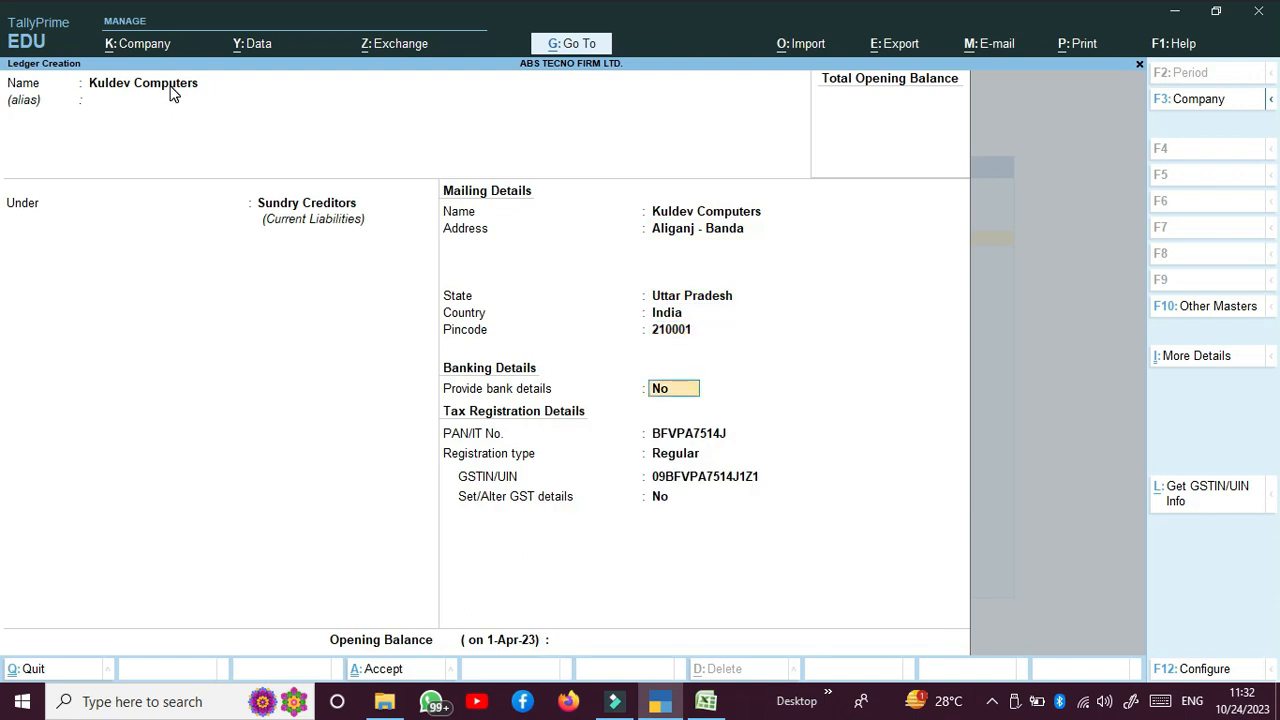
{"action": "key", "text": "Return"}
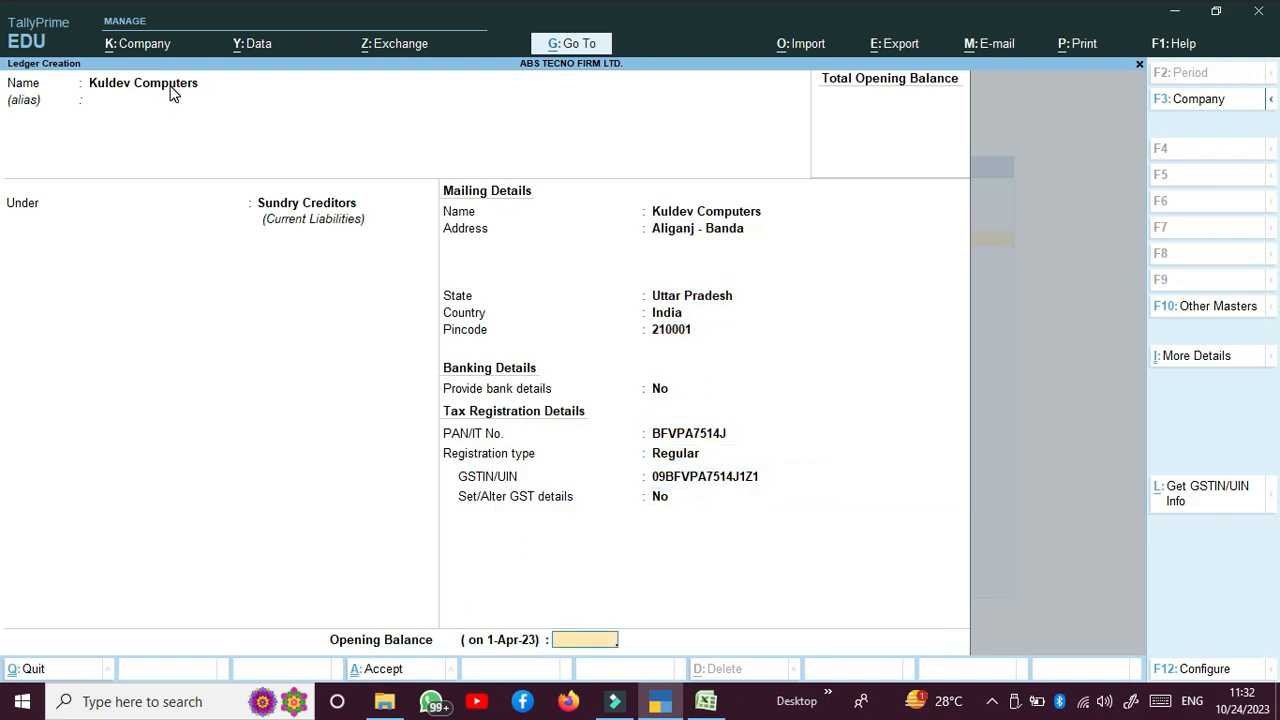
{"action": "key", "text": "Return"}
{"action": "key", "text": "Return"}
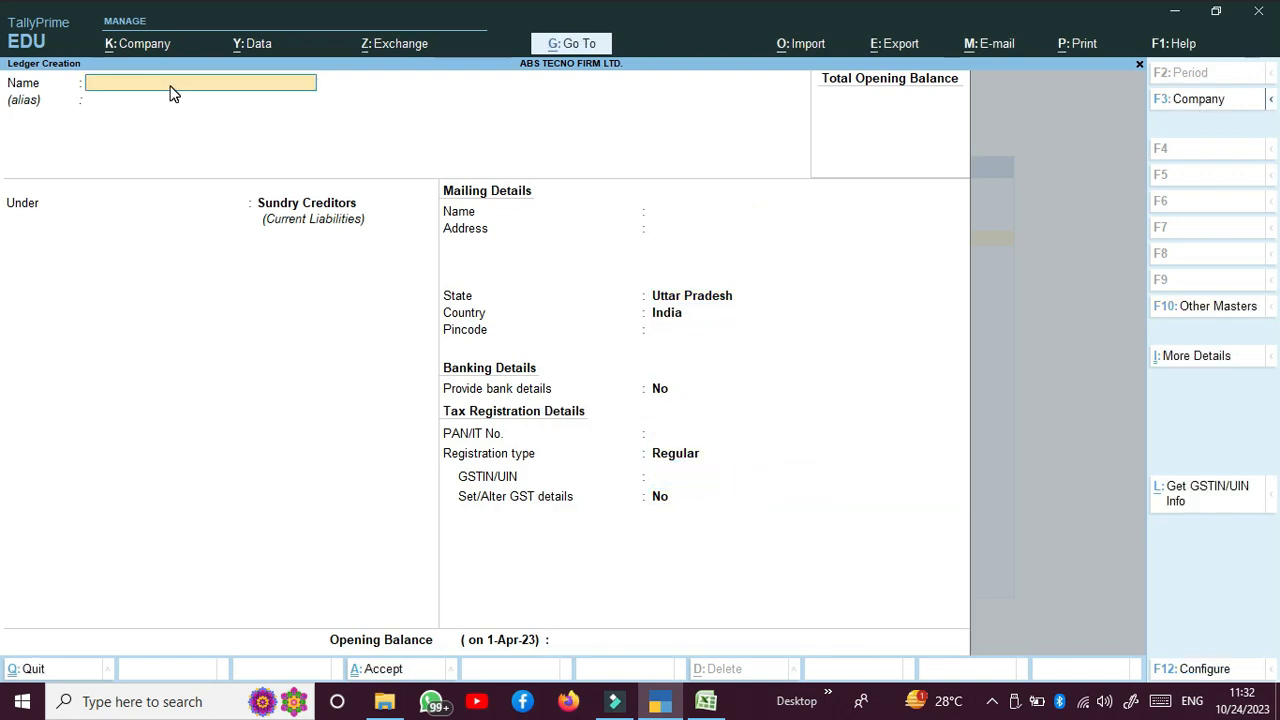
Step: Name the ledger Purchase a/c and put it under Purchase Accounts
{"action": "type", "text": "Cash"}
{"action": "key", "text": "Return"}
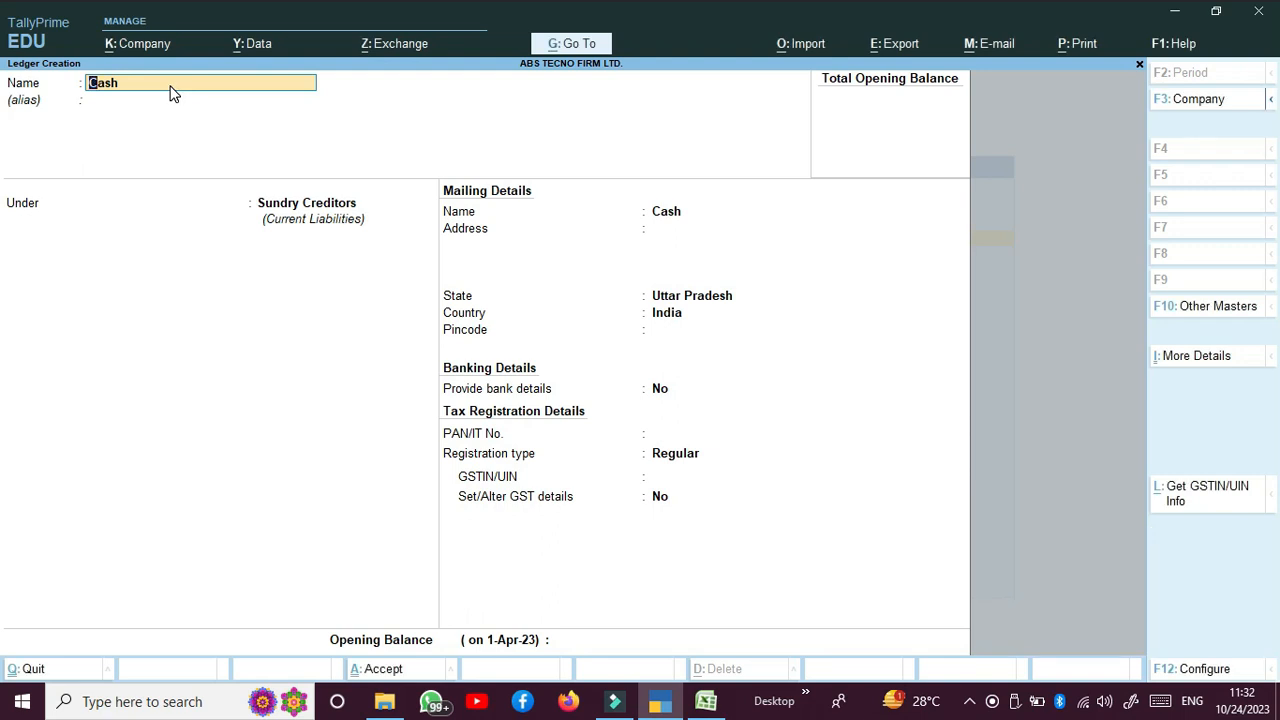
{"action": "type", "text": "P"}
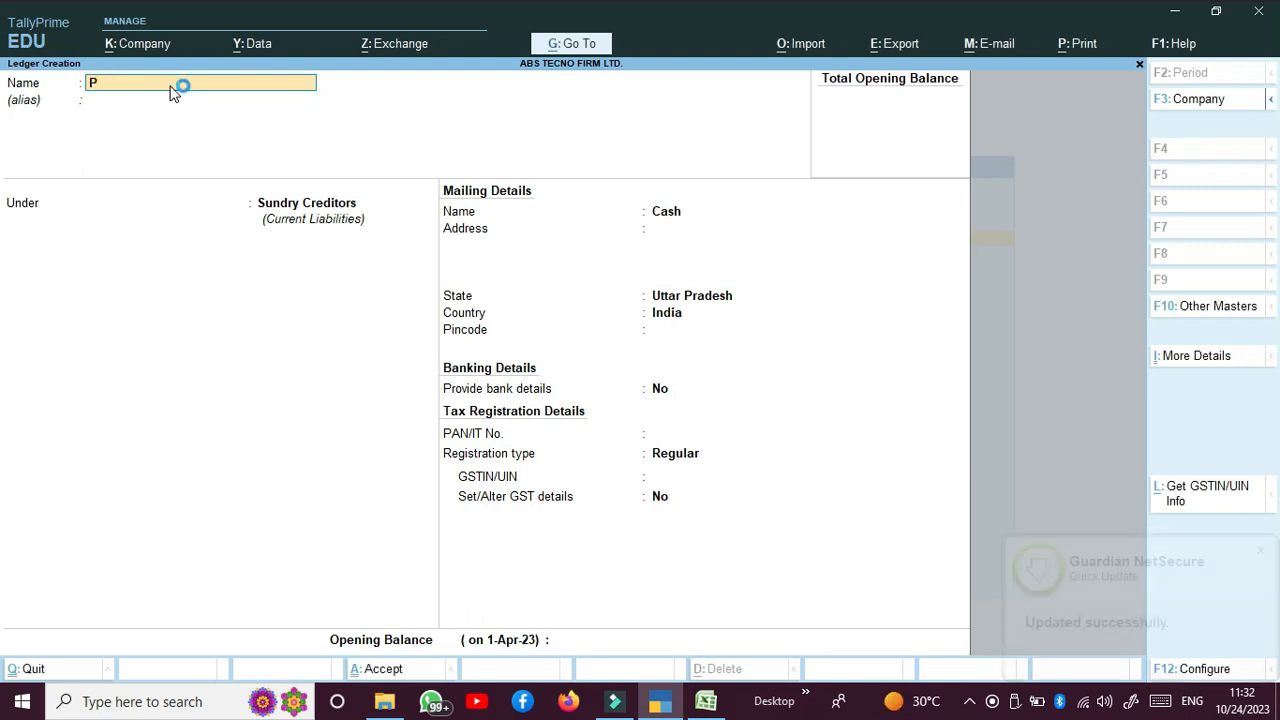
{"action": "type", "text": "urchase"}
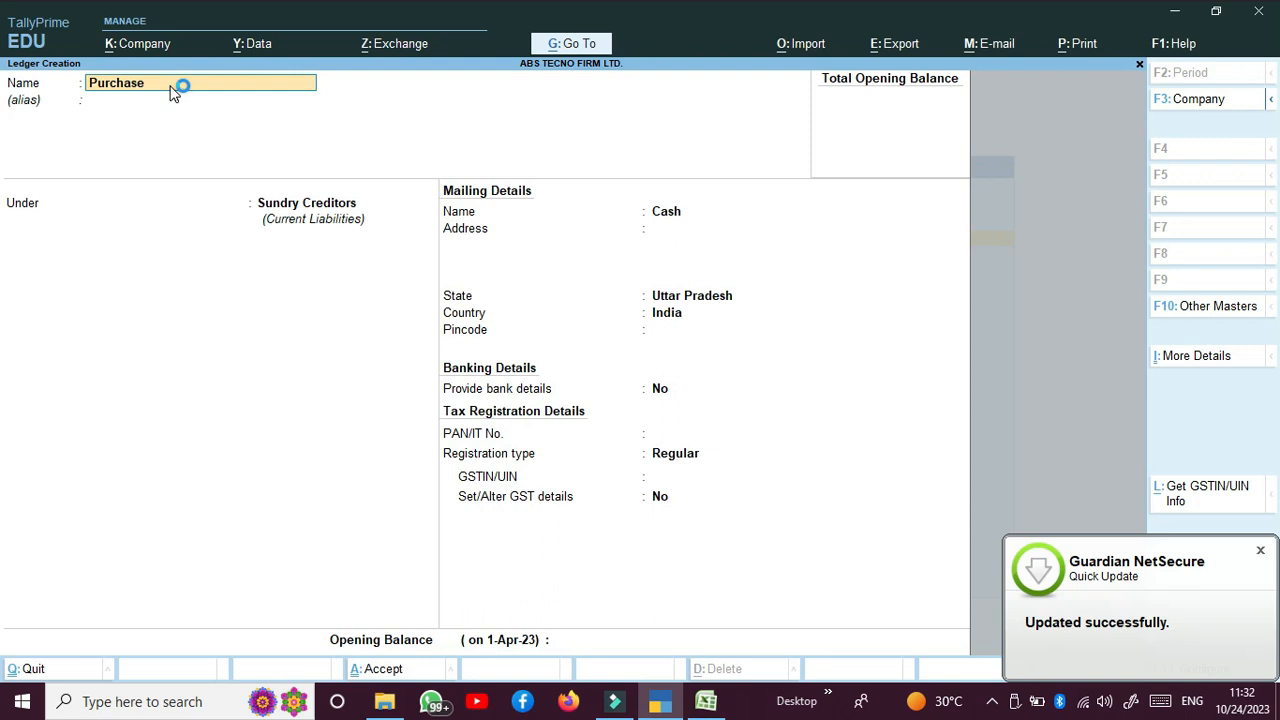
{"action": "type", "text": " a/c"}
{"action": "key", "text": "Return"}
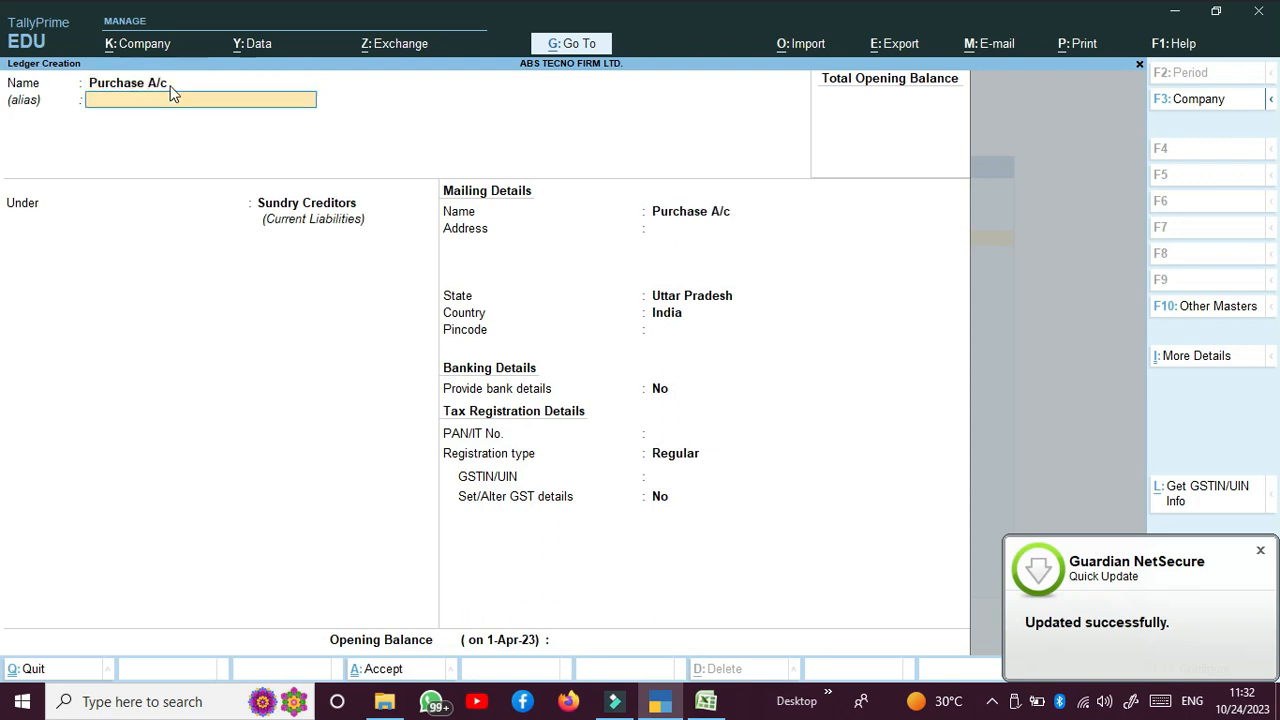
{"action": "key", "text": "Return"}
{"action": "type", "text": "Pu"}
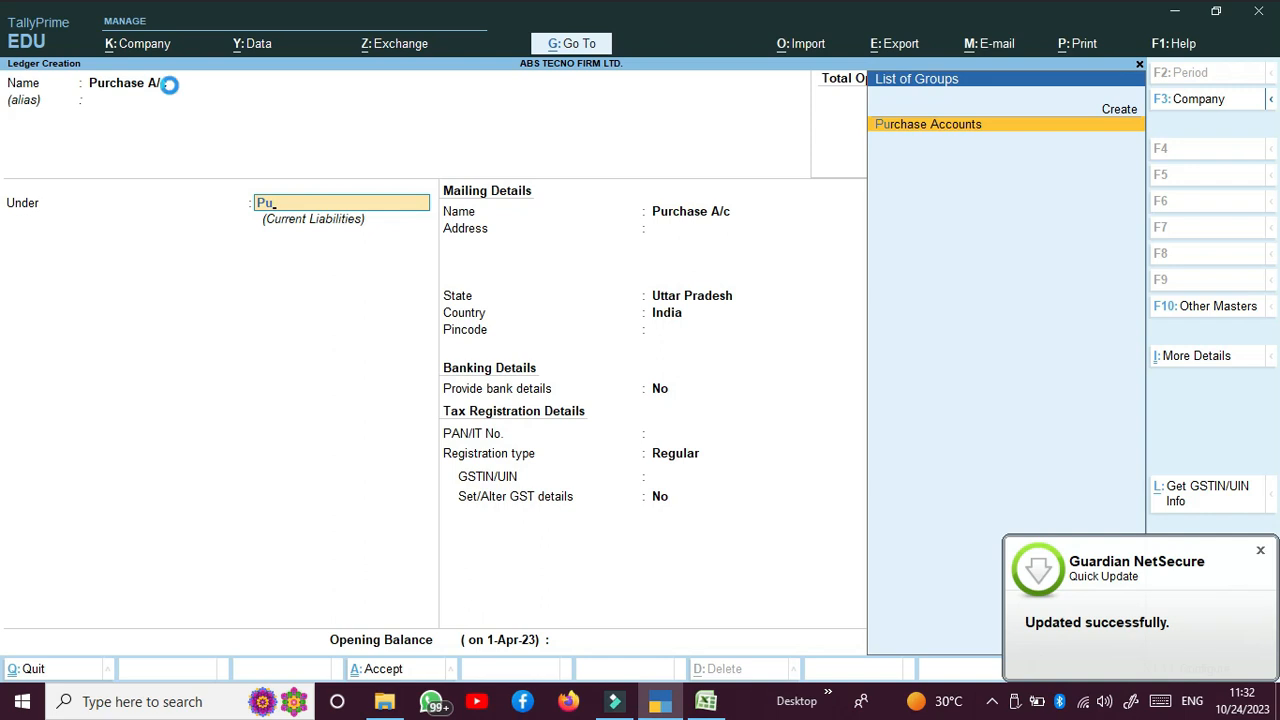
{"action": "key", "text": "Return"}
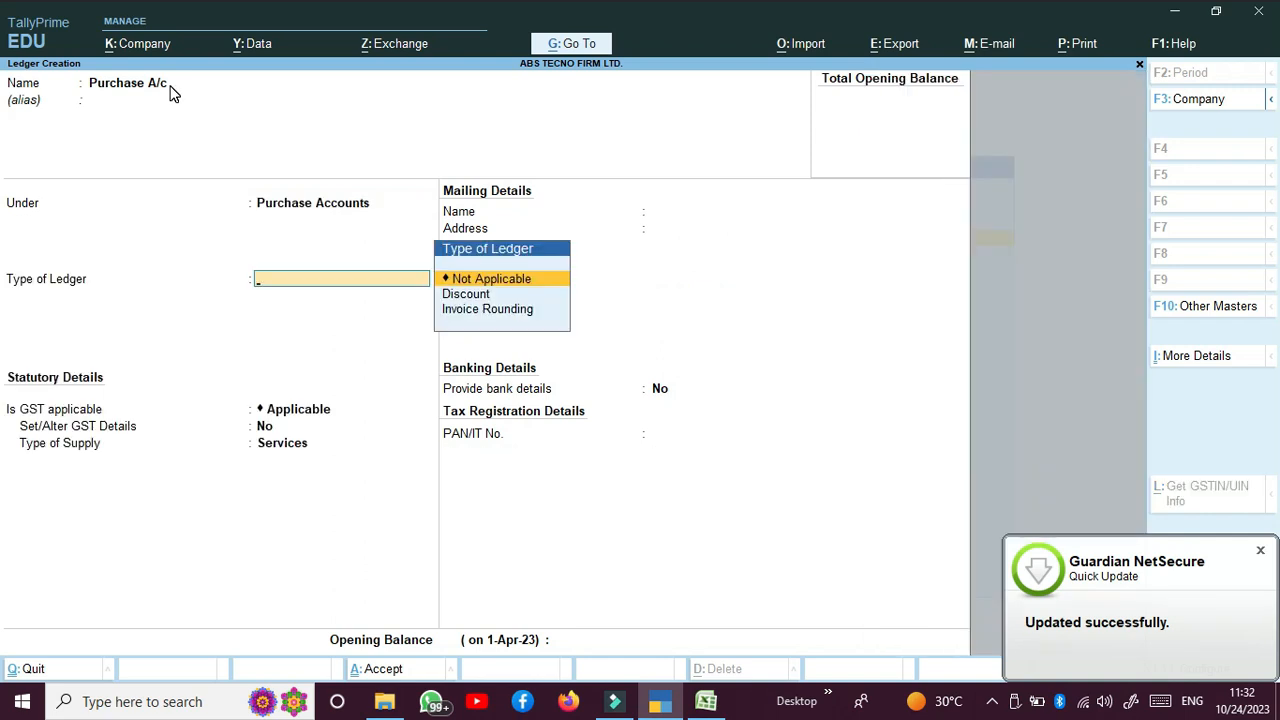
Step: Keep GST applicable, set the supply type to Goods, and save the ledger
{"action": "key", "text": "Return"}
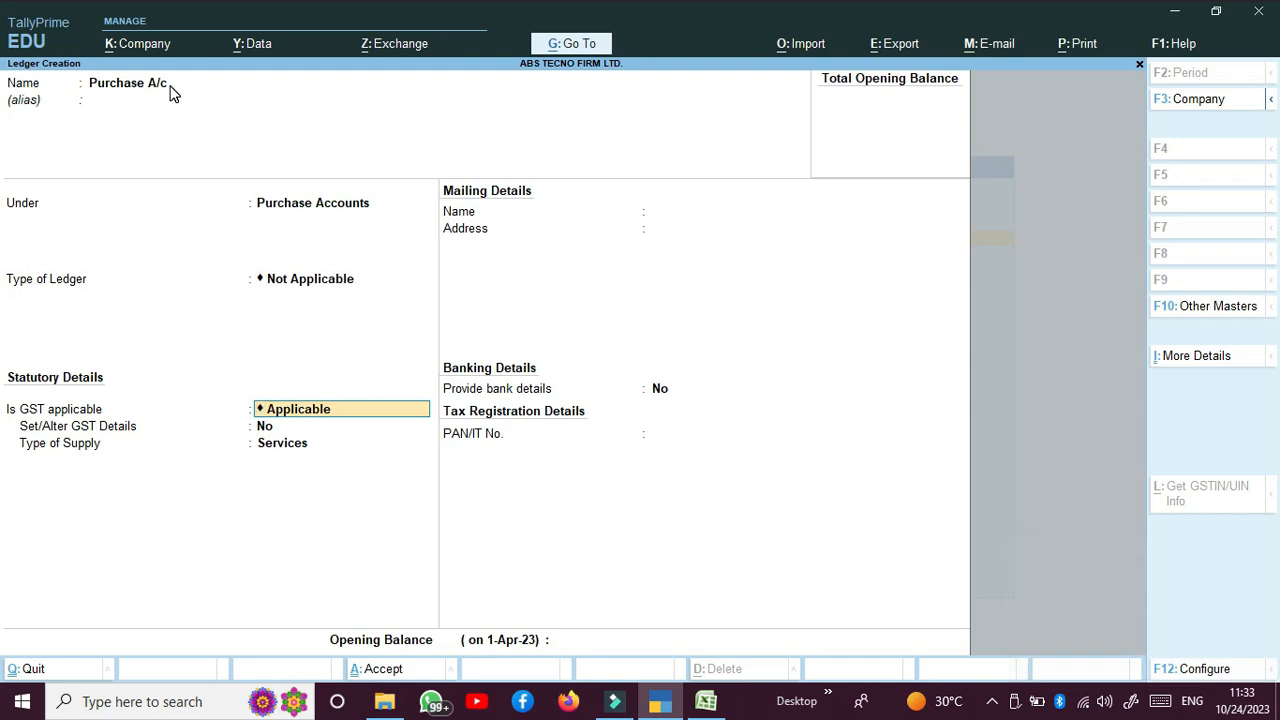
{"action": "key", "text": "Return"}
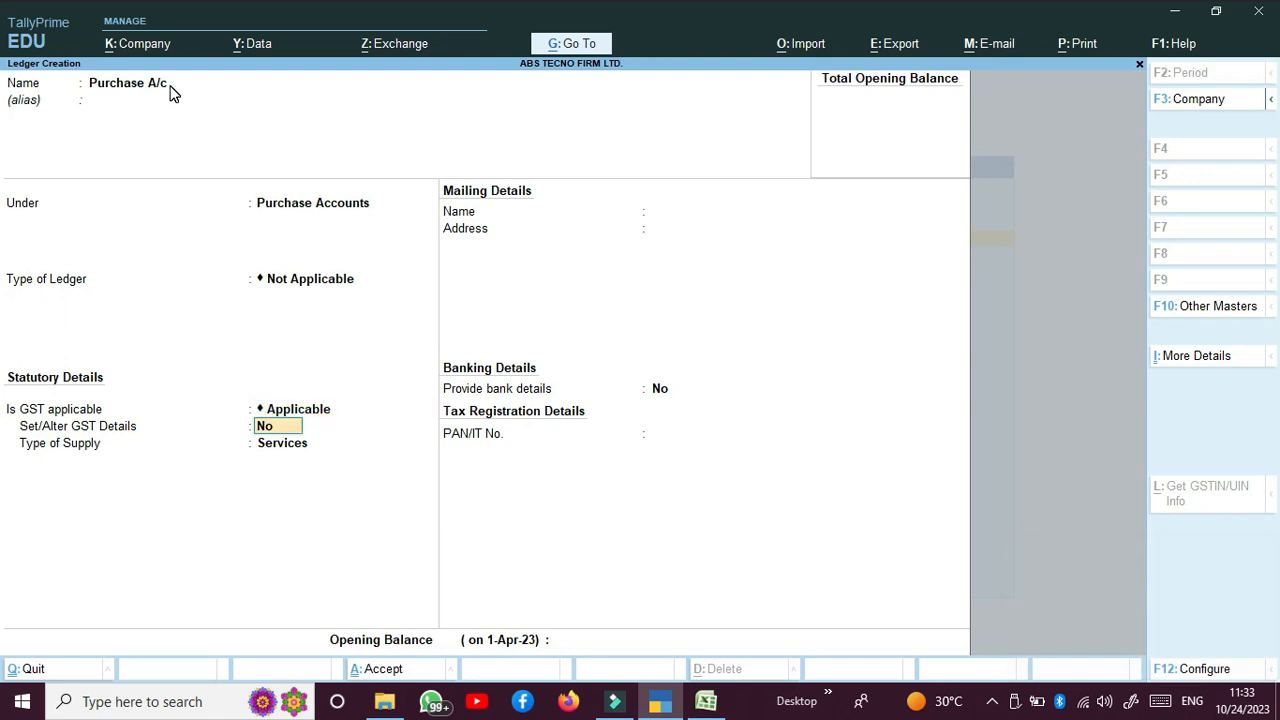
{"action": "key", "text": "Return"}
{"action": "key", "text": "Up"}
{"action": "key", "text": "Return"}
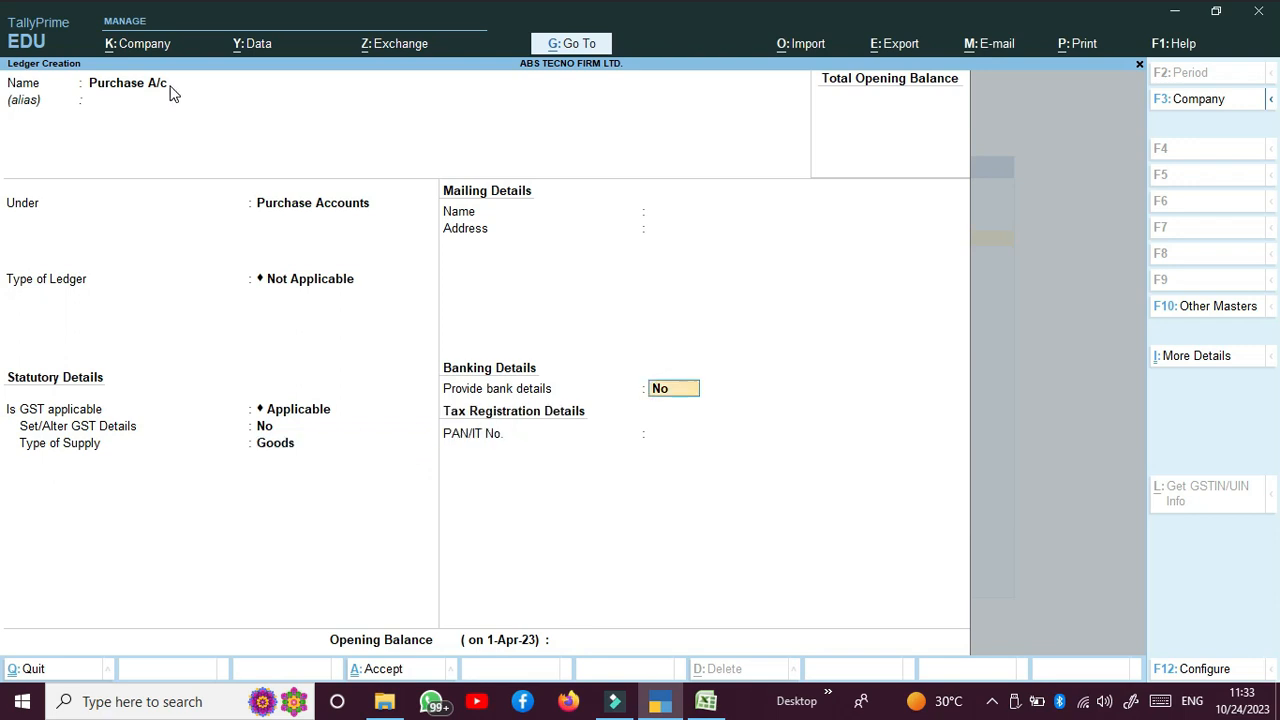
{"action": "key", "text": "Return"}
{"action": "key", "text": "Return"}
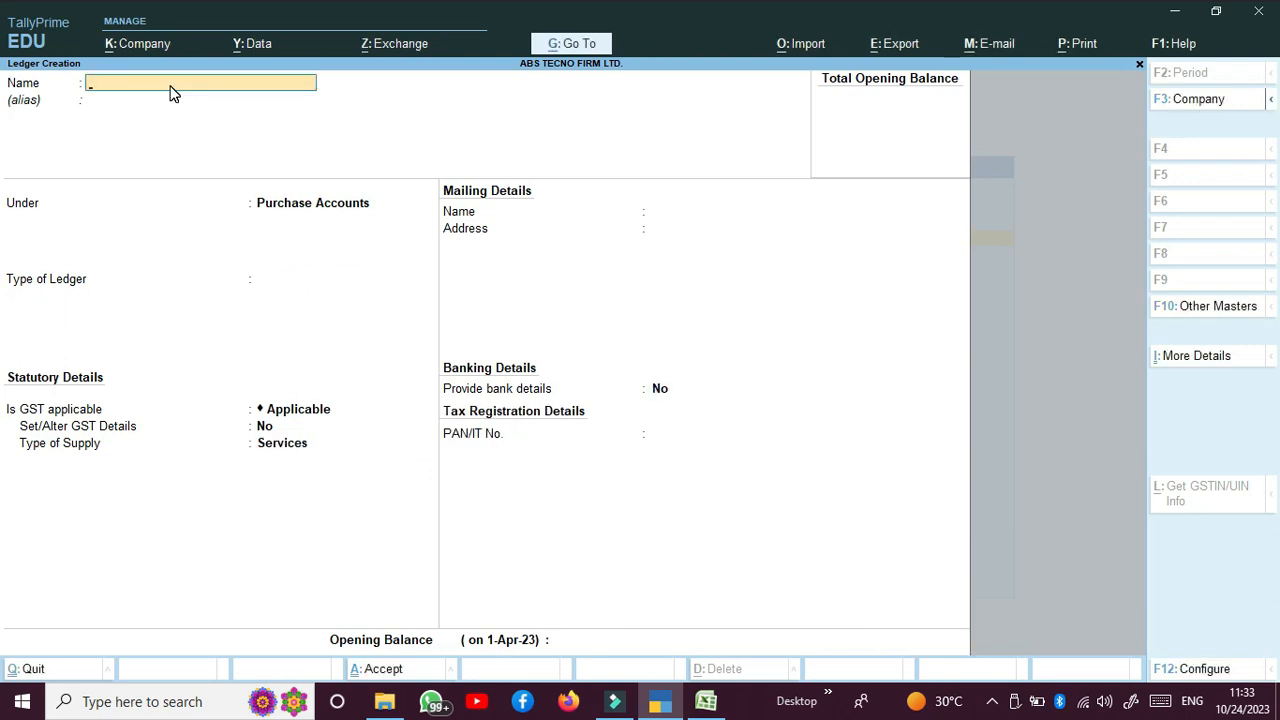
Step: Create the Sales A/c ledger under Sales Accounts with GST applicable and Goods as supply type
{"action": "type", "text": "Sales A/c"}
{"action": "key", "text": "Return"}
{"action": "key", "text": "Return"}
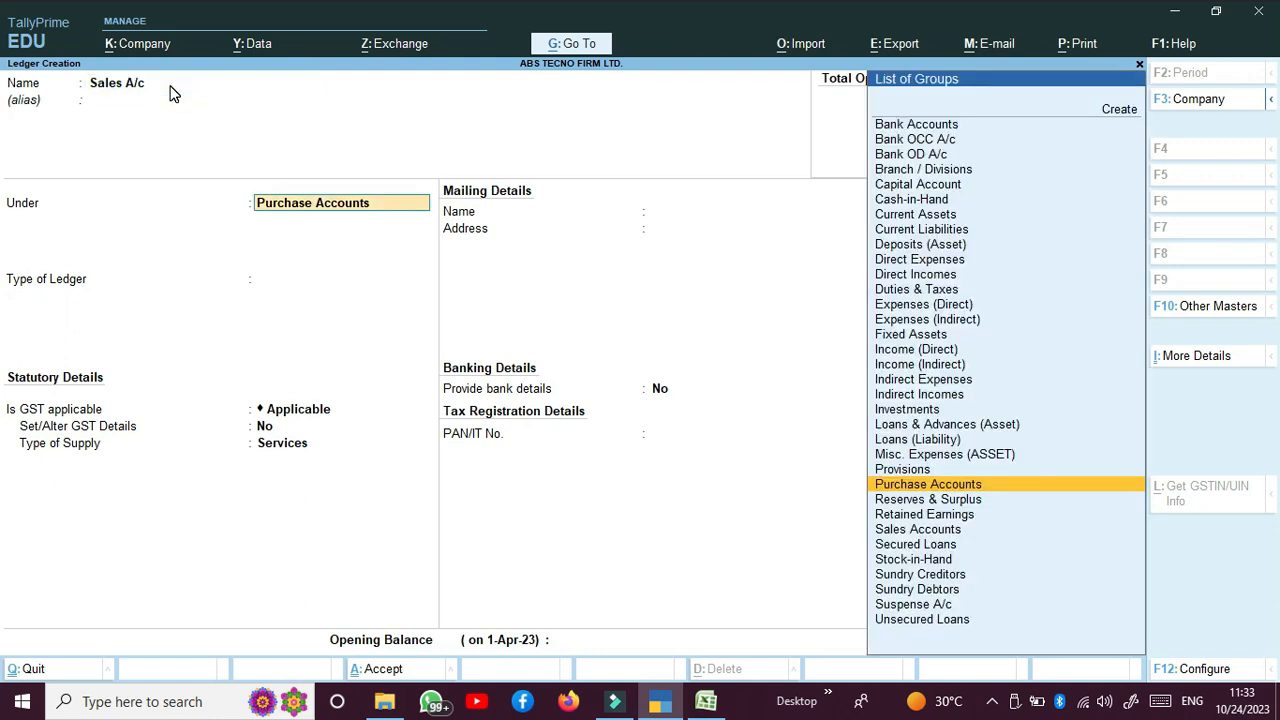
{"action": "type", "text": "Sa"}
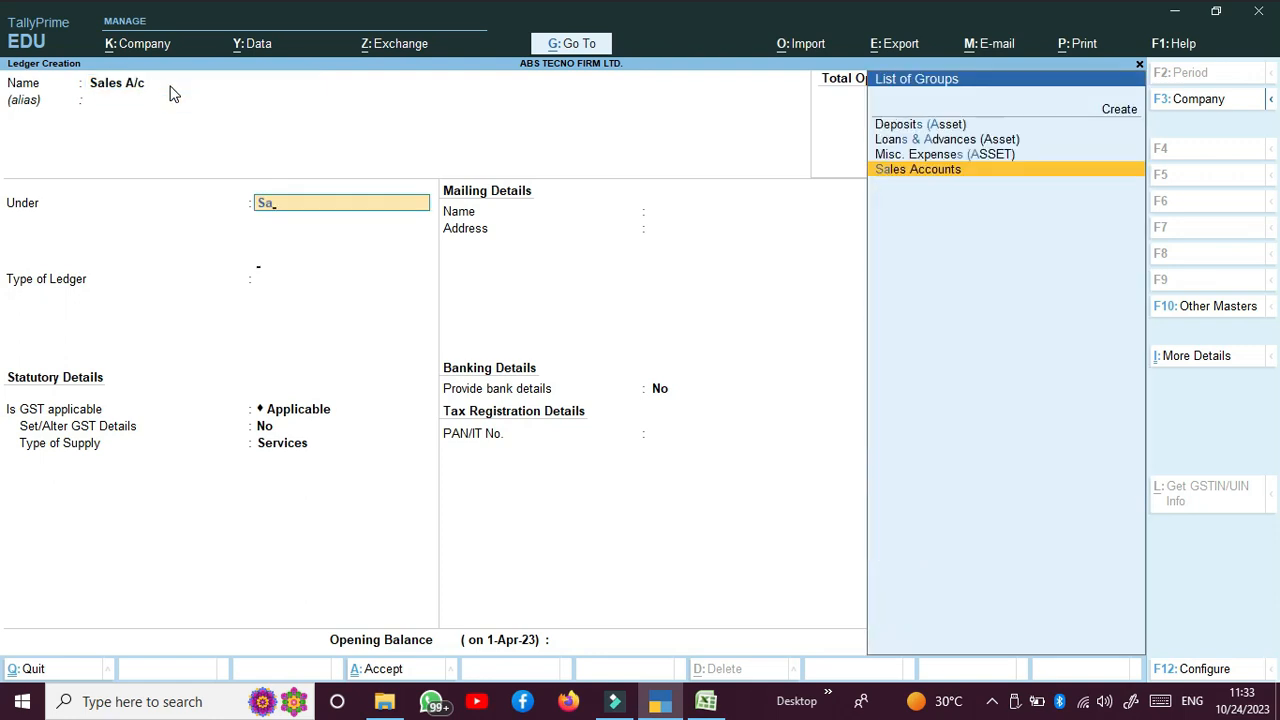
{"action": "key", "text": "Return"}
{"action": "key", "text": "Return"}
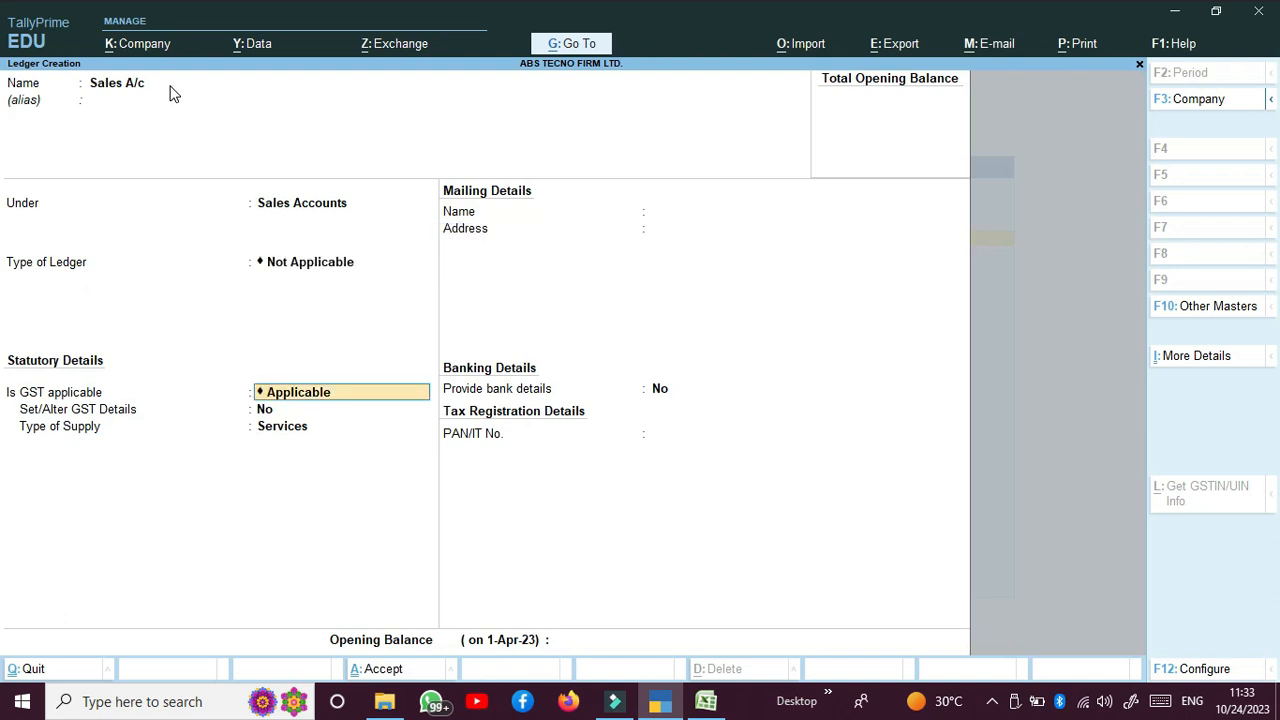
{"action": "key", "text": "Return"}
{"action": "key", "text": "Return"}
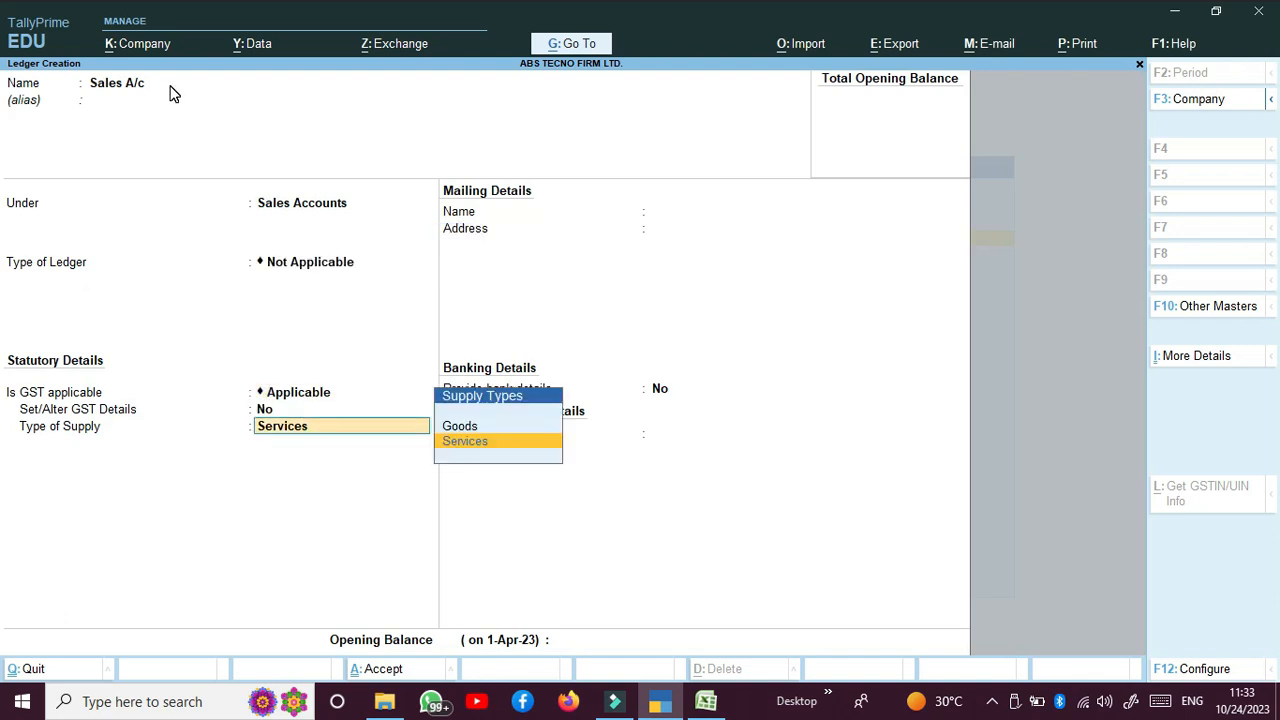
{"action": "key", "text": "Up"}
{"action": "key", "text": "Return"}
{"action": "key", "text": "Return"}
{"action": "key", "text": "Return"}
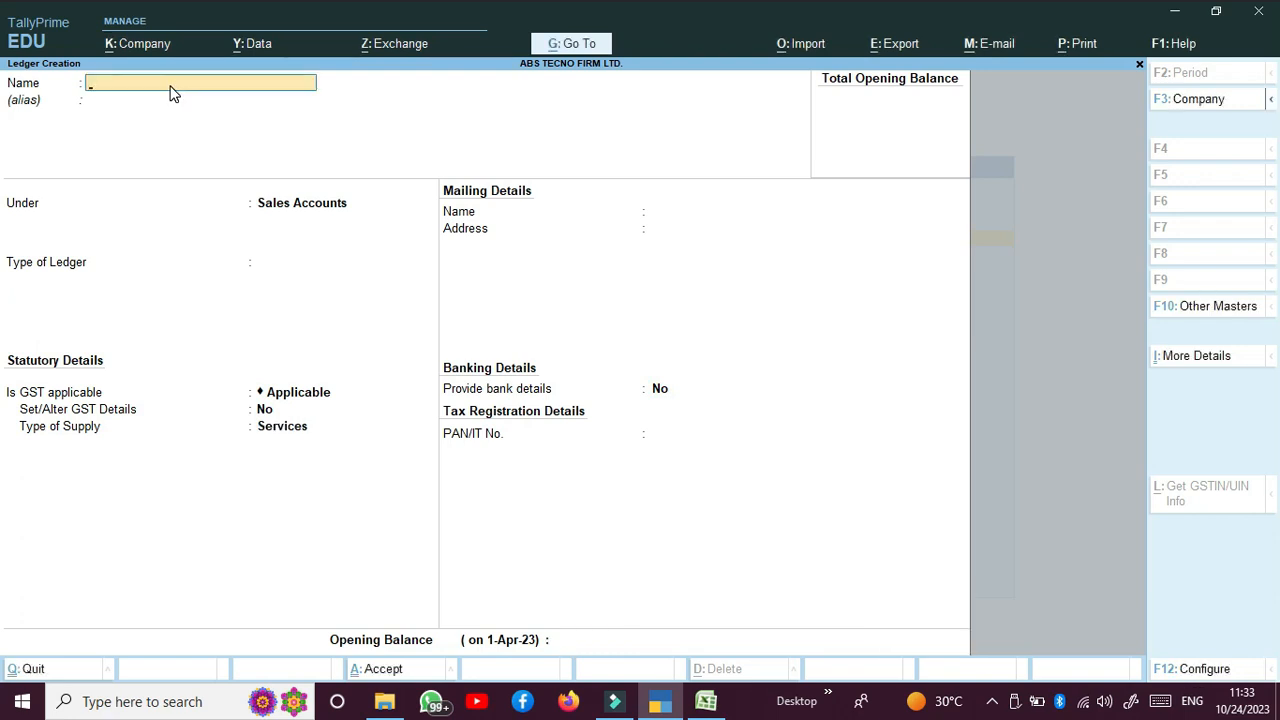
Step: Name the new ledger IGST and place it under Duties & Taxes
{"action": "type", "text": "IGST"}
{"action": "key", "text": "Return"}
{"action": "key", "text": "Return"}
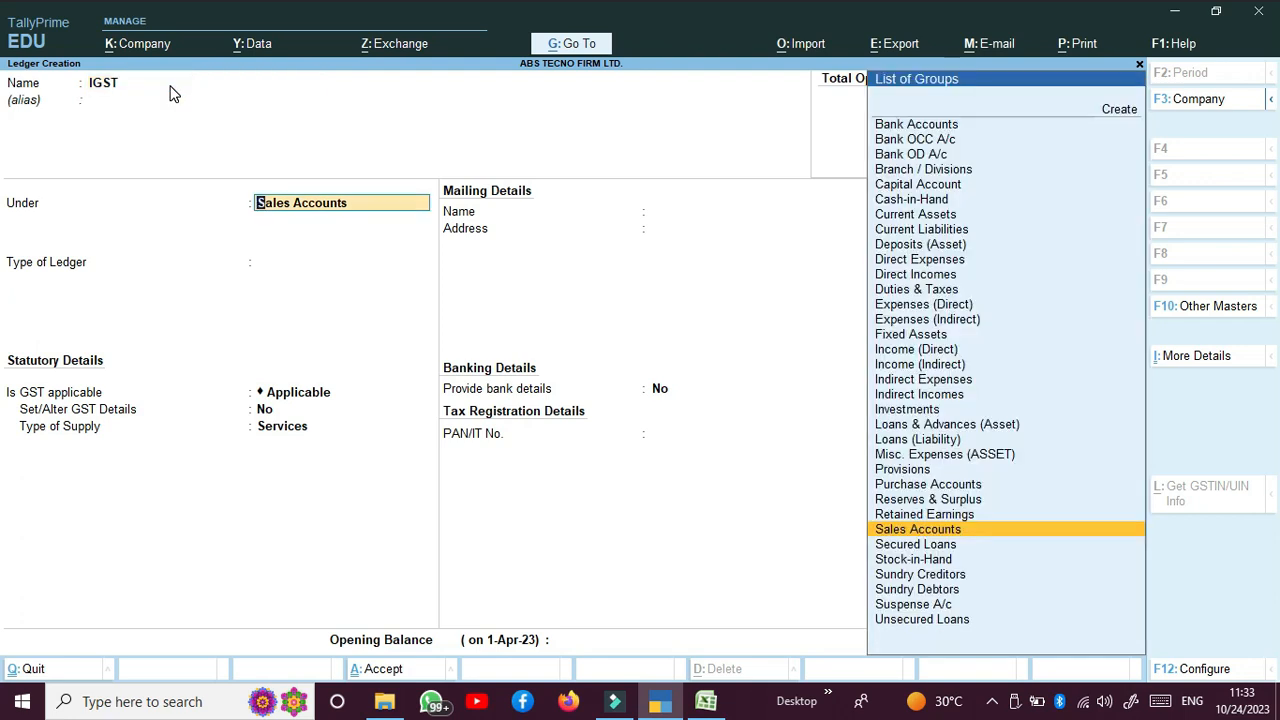
{"action": "type", "text": "IN"}
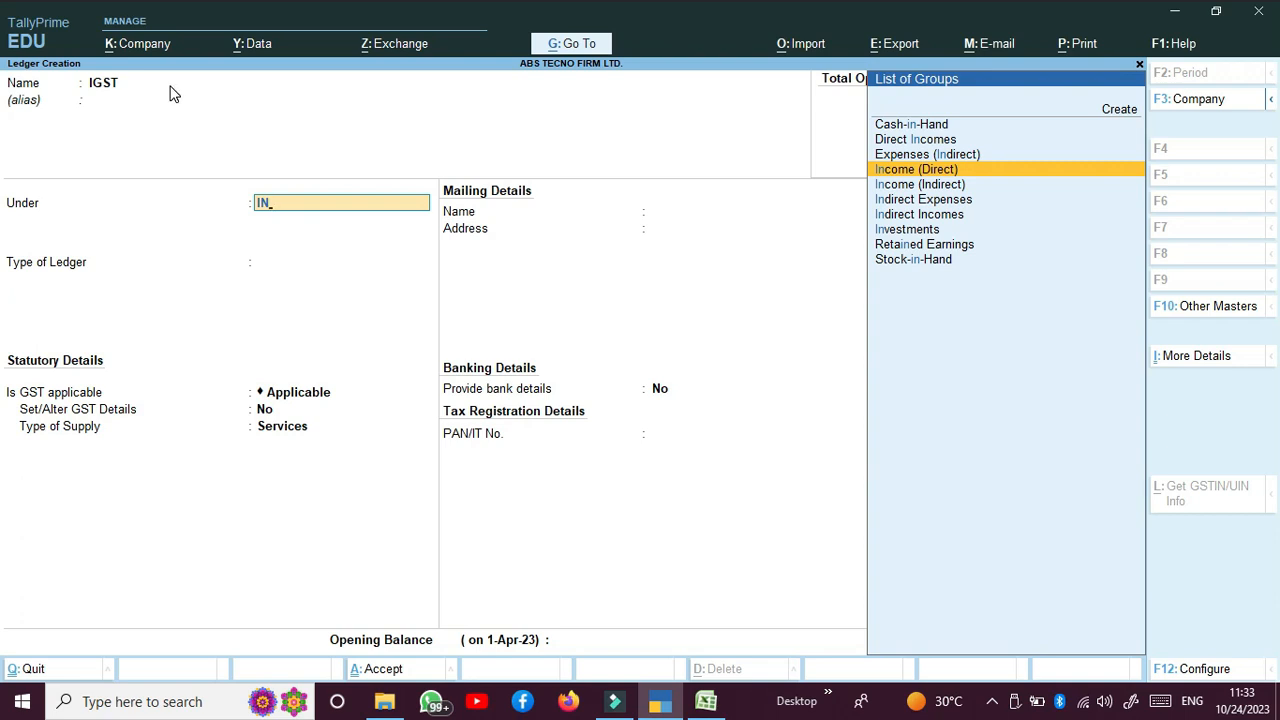
{"action": "key", "text": "BackSpace"}
{"action": "key", "text": "BackSpace"}
{"action": "type", "text": "DU"}
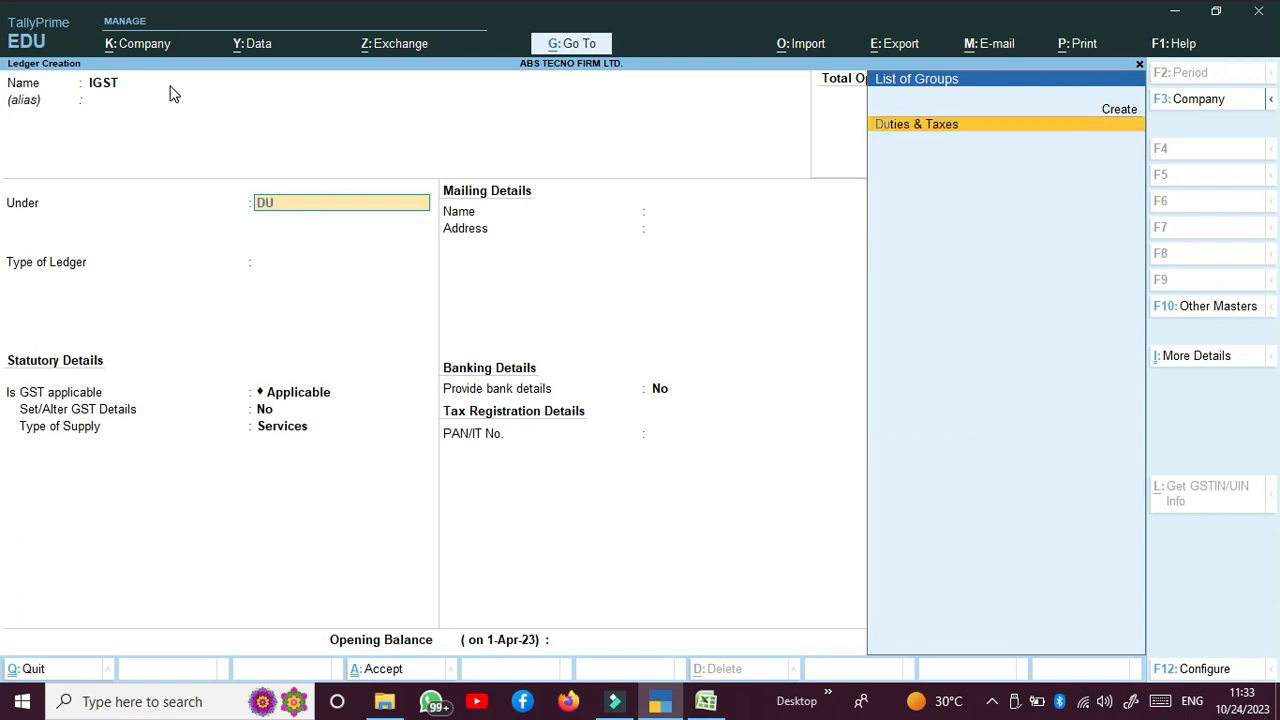
{"action": "key", "text": "Return"}
Step: Set duty type GST with Integrated Tax, keep remaining defaults, and save the IGST ledger
{"action": "key", "text": "Up"}
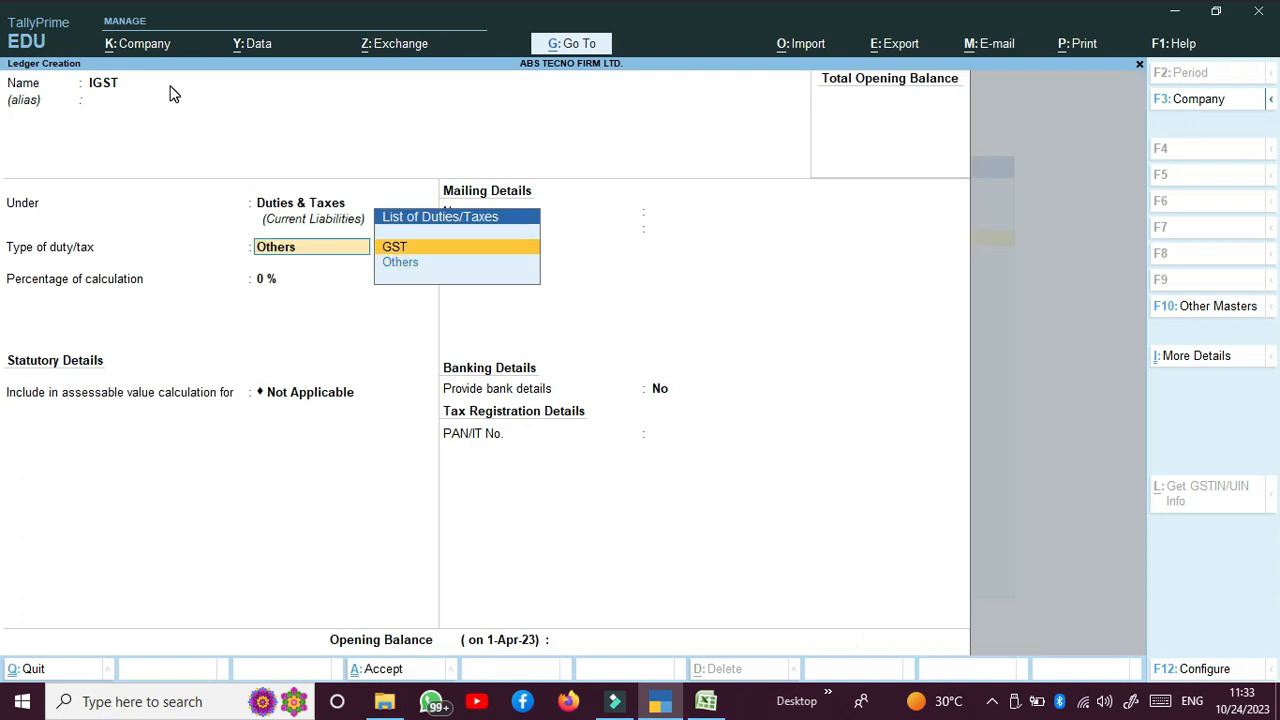
{"action": "key", "text": "Return"}
{"action": "key", "text": "Down"}
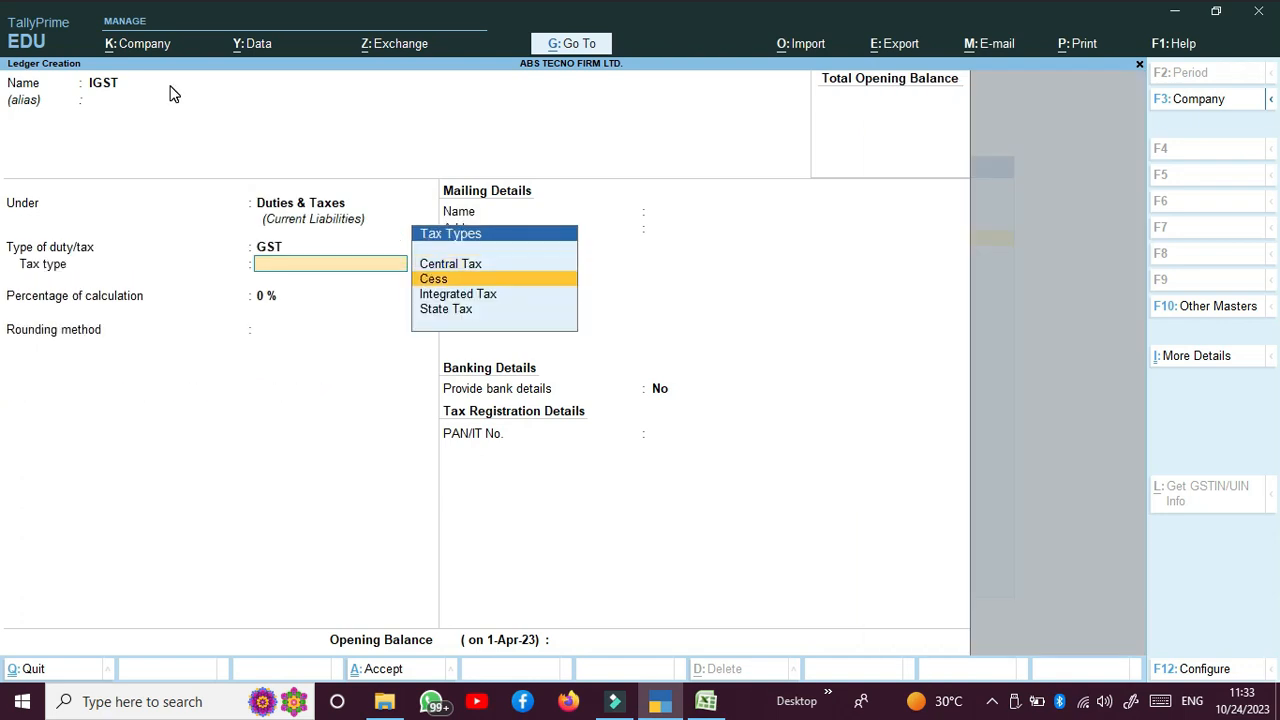
{"action": "key", "text": "Down"}
{"action": "key", "text": "Return"}
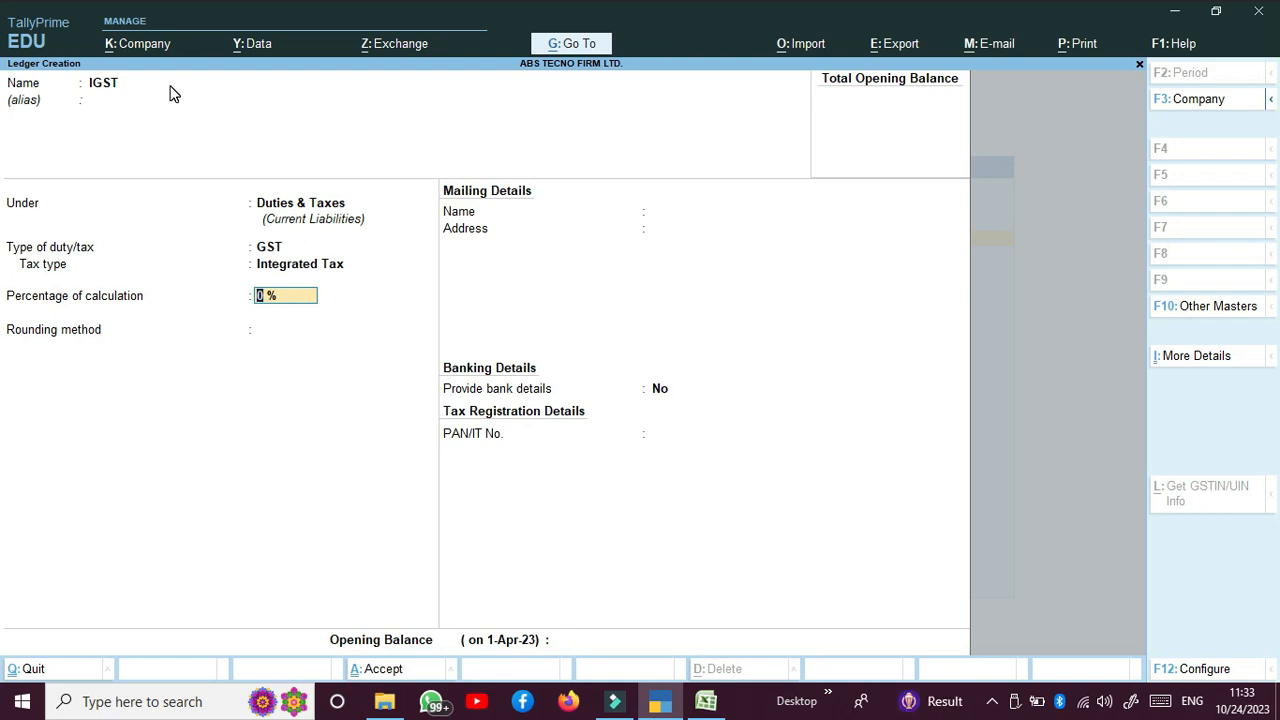
{"action": "key", "text": "Return"}
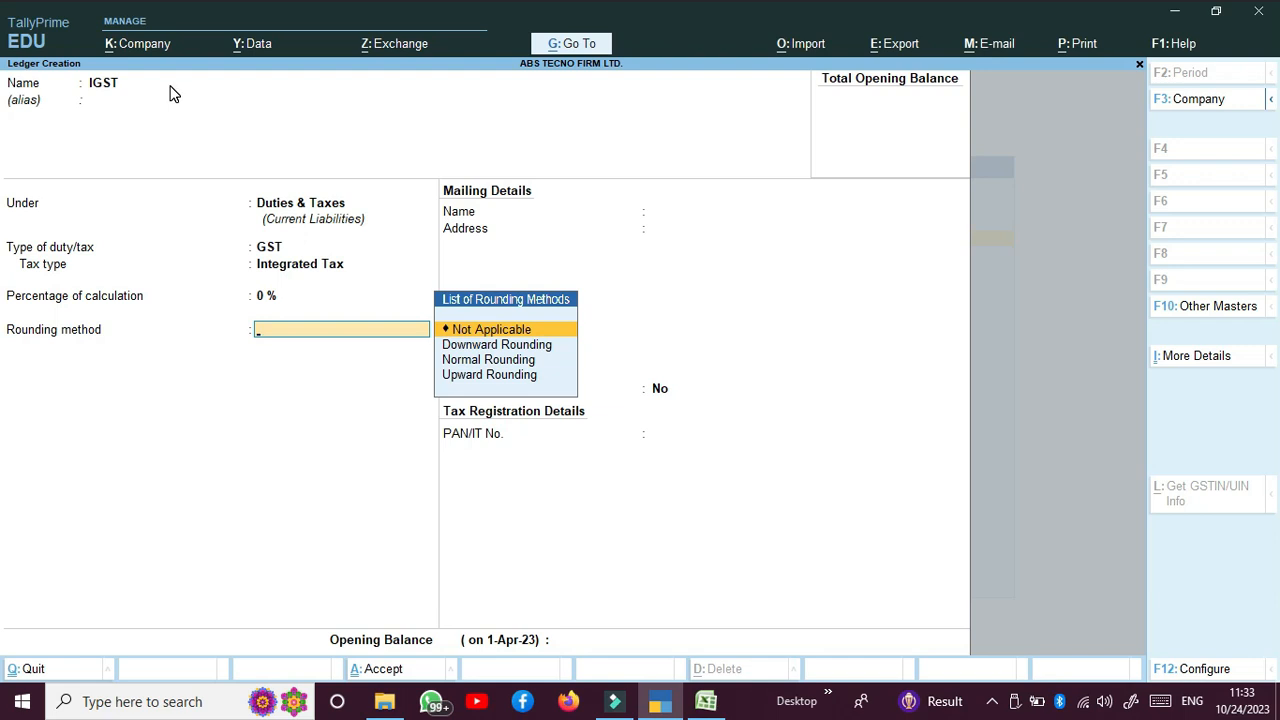
{"action": "key", "text": "Return"}
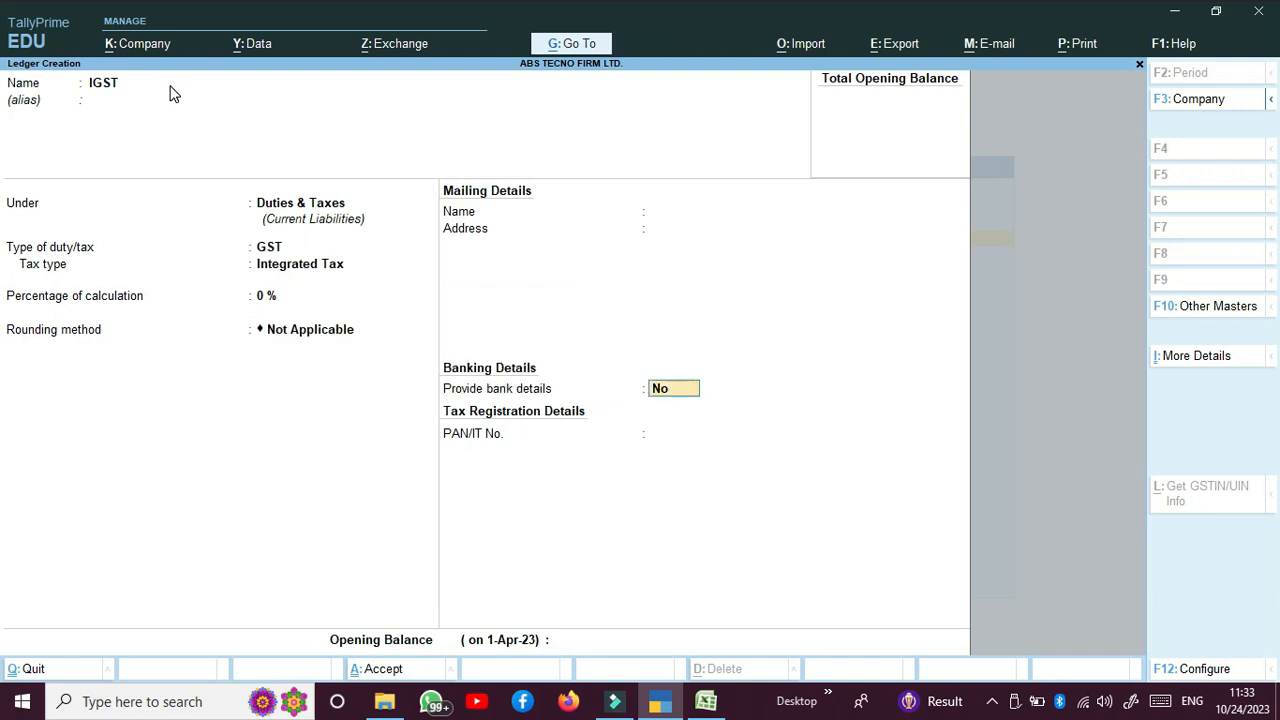
{"action": "key", "text": "Return"}
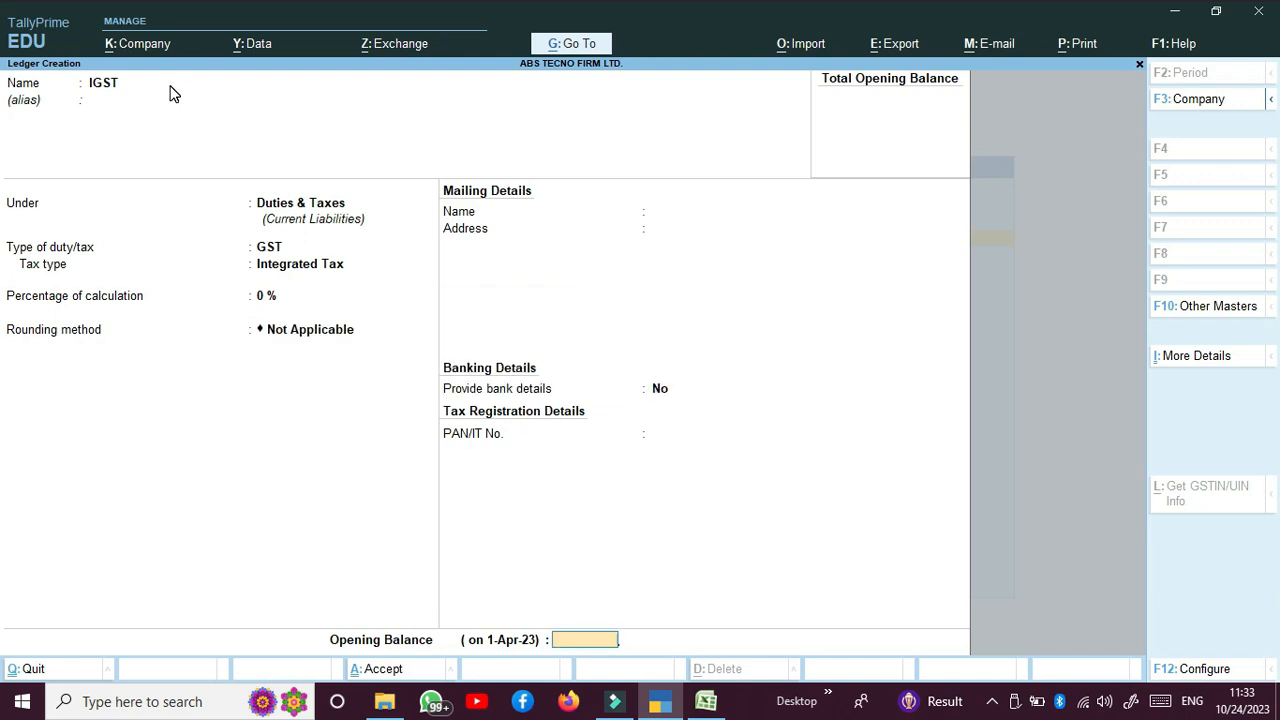
{"action": "key", "text": "Return"}
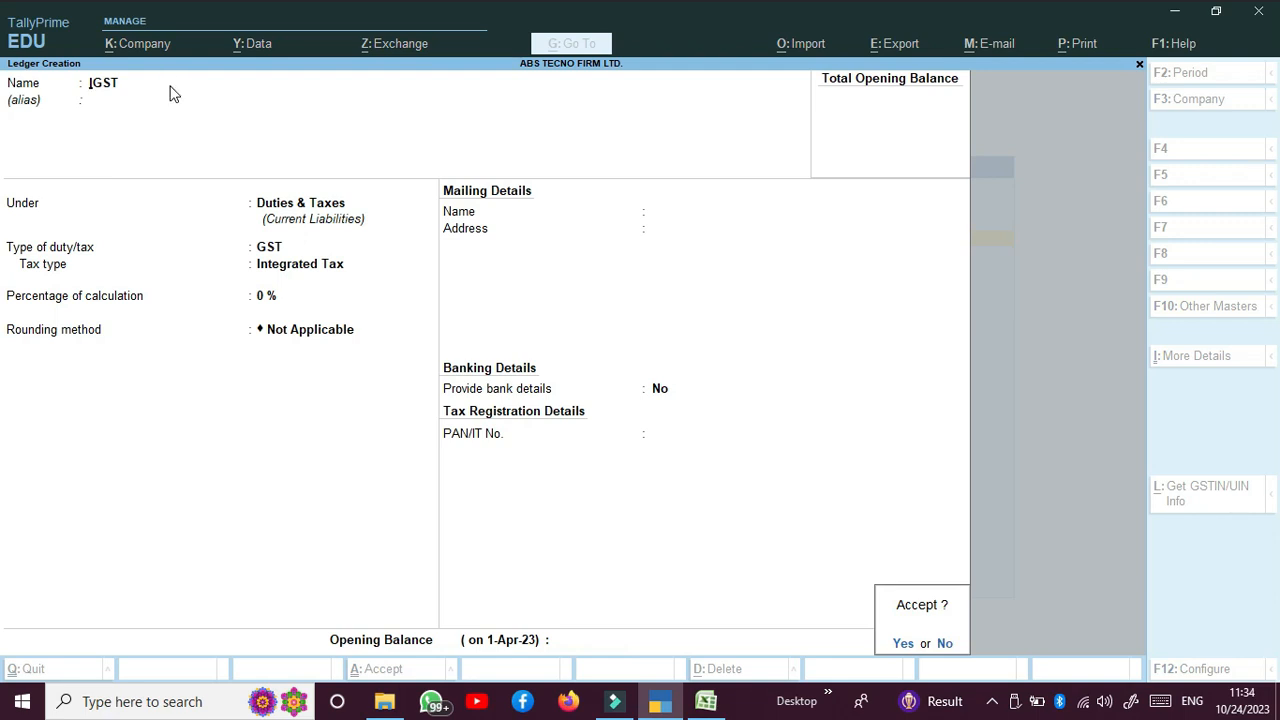
{"action": "key", "text": "Return"}
Step: Create the CGST ledger with GST as duty type and Central Tax as tax type
{"action": "type", "text": "CG"}
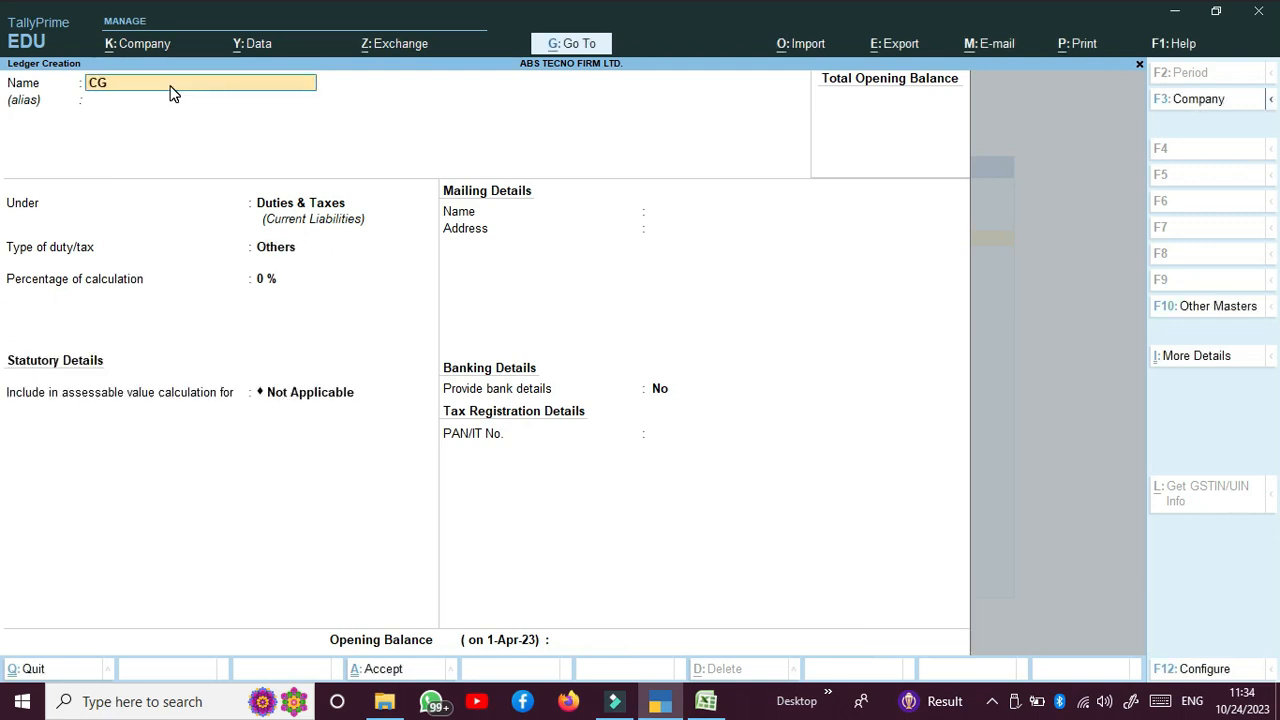
{"action": "type", "text": "ST"}
{"action": "key", "text": "Return"}
{"action": "key", "text": "Return"}
{"action": "key", "text": "Return"}
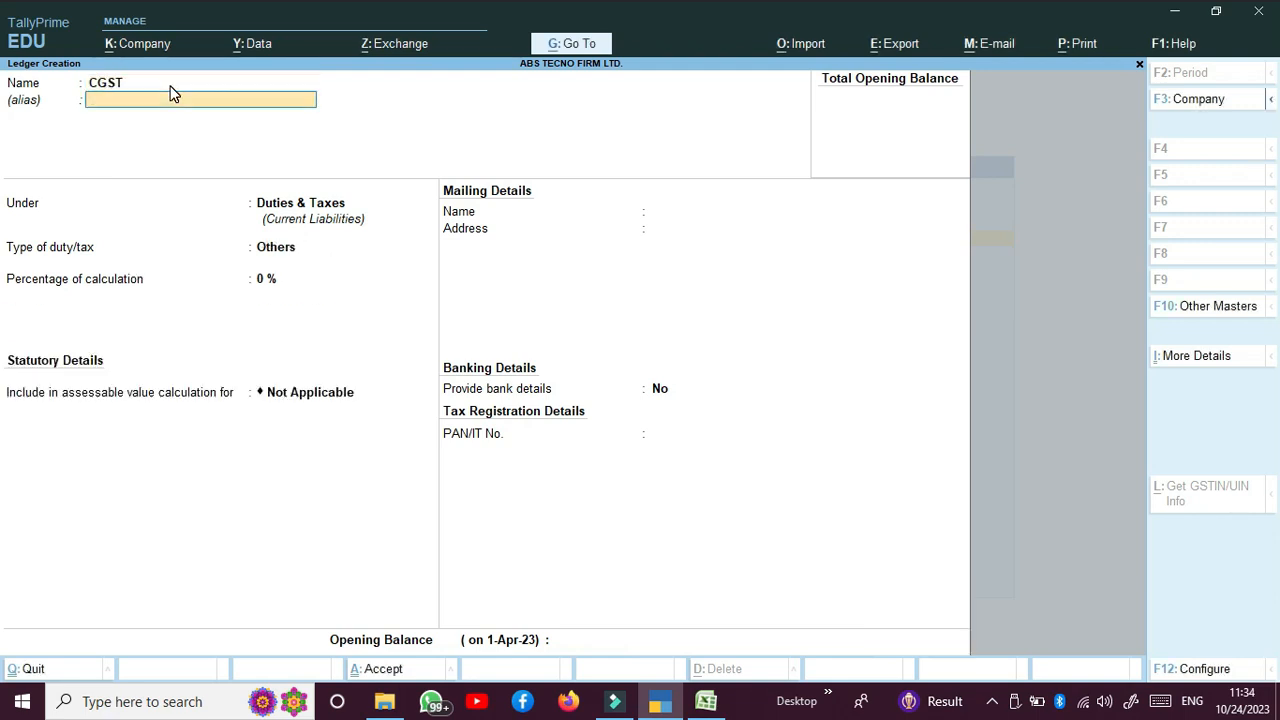
{"action": "key", "text": "Up"}
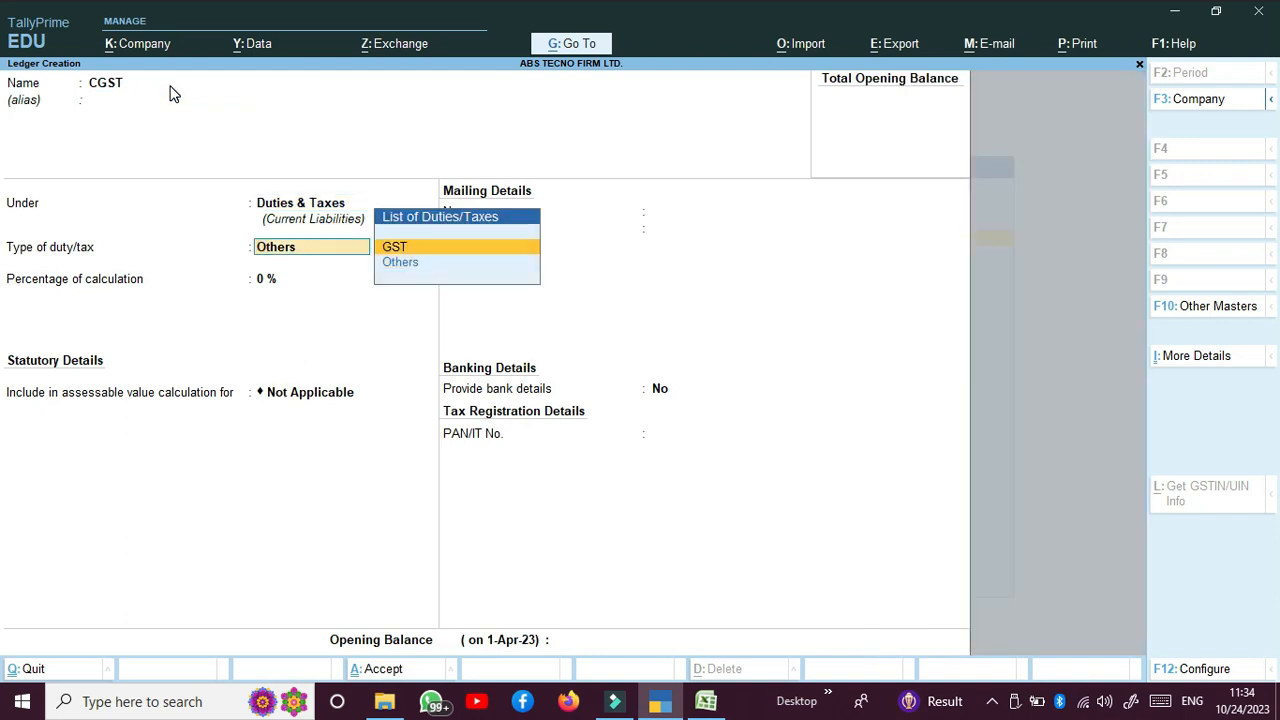
{"action": "key", "text": "Return"}
{"action": "key", "text": "Down"}
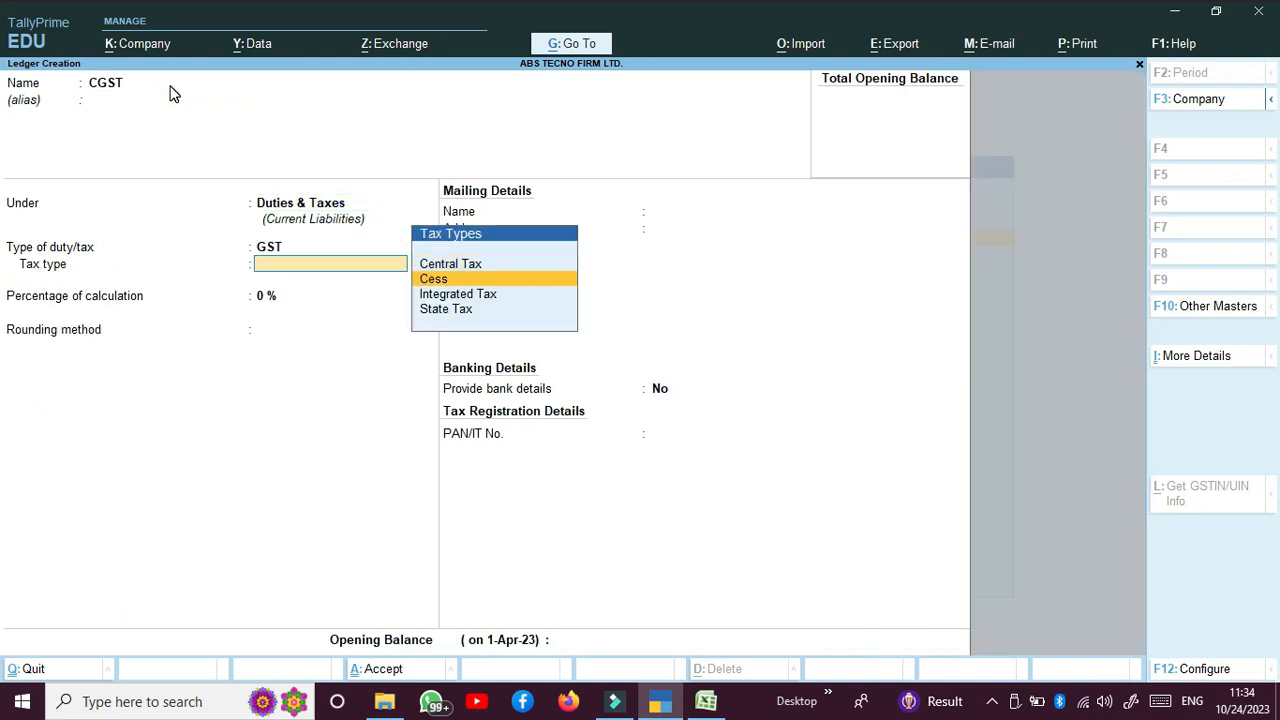
{"action": "key", "text": "Up"}
{"action": "key", "text": "Return"}
{"action": "key", "text": "Return"}
{"action": "key", "text": "Return"}
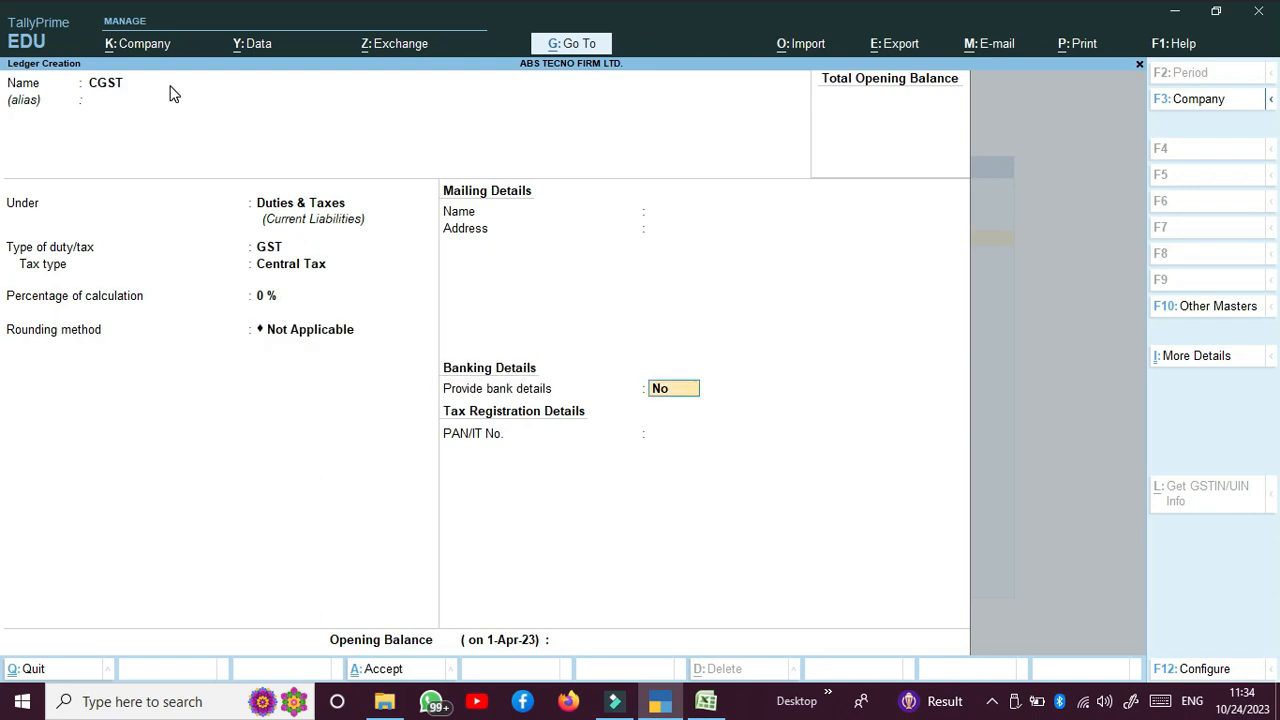
{"action": "key", "text": "Return"}
Step: Save CGST, then create the SGST ledger with GST duty type and State Tax
{"action": "key", "text": "Return"}
{"action": "type", "text": "y"}
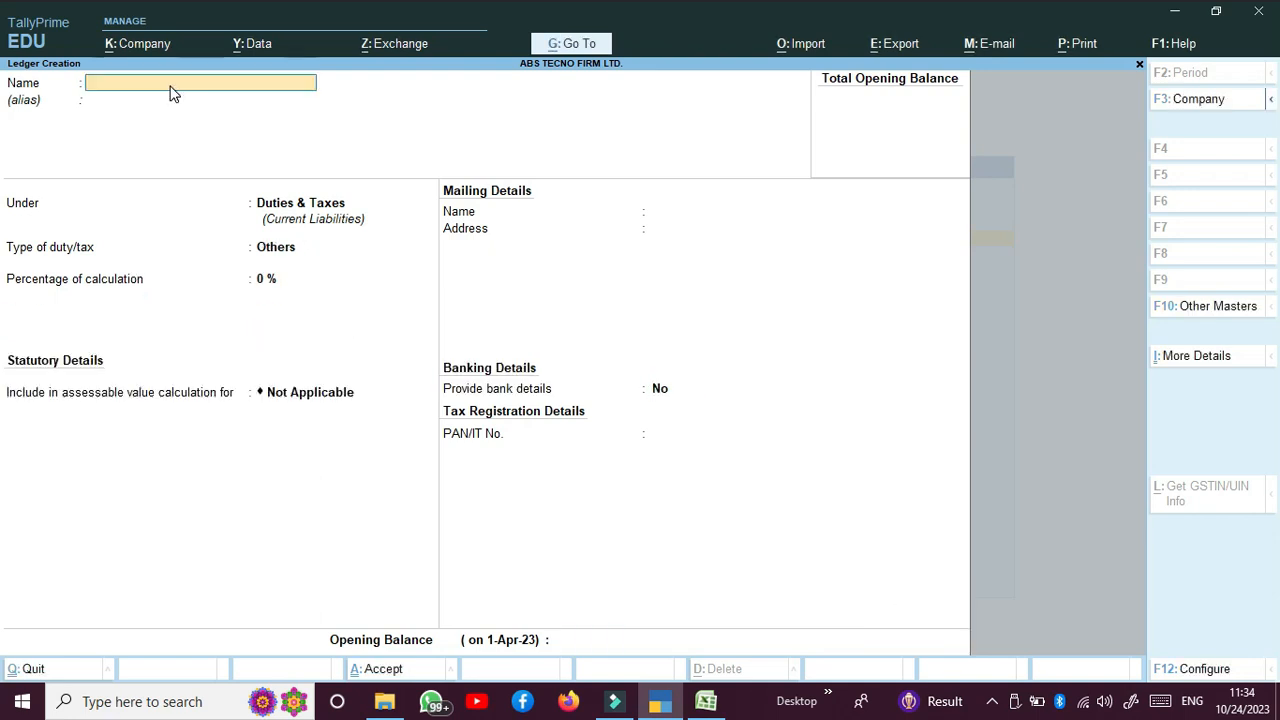
{"action": "type", "text": "SGST"}
{"action": "key", "text": "Return"}
{"action": "key", "text": "Return"}
{"action": "key", "text": "Return"}
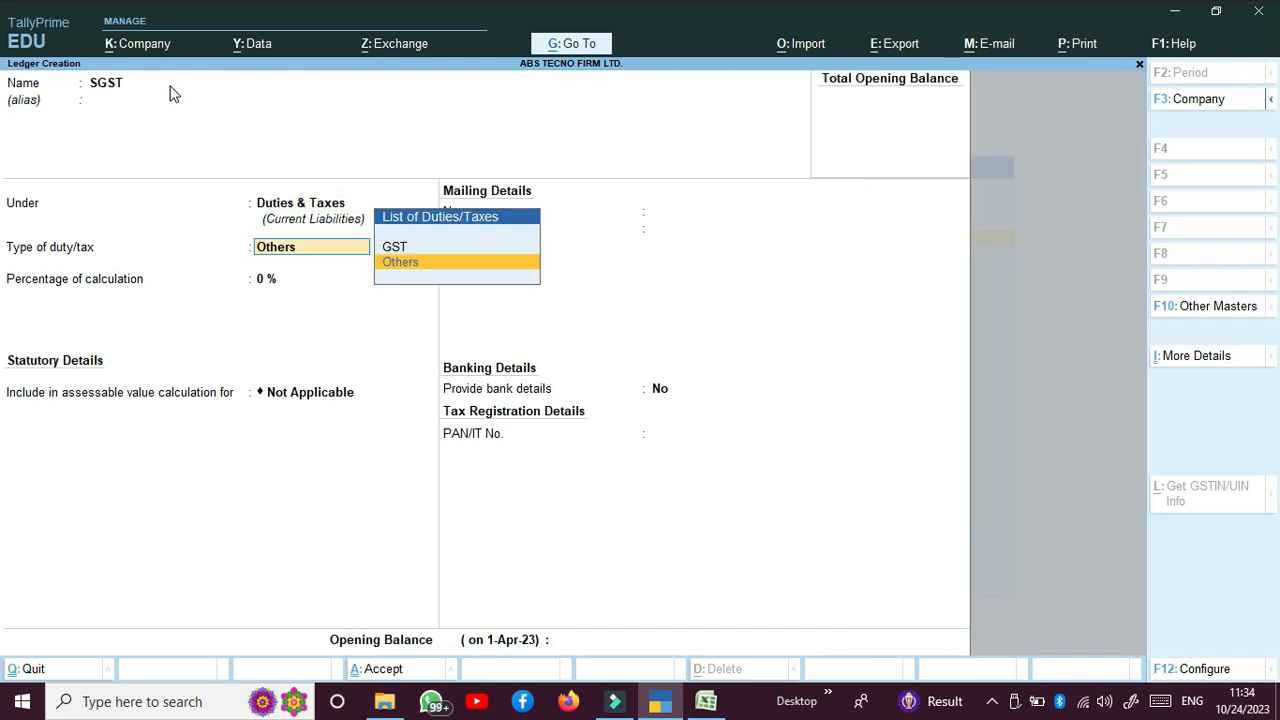
{"action": "key", "text": "Up"}
{"action": "key", "text": "Return"}
{"action": "key", "text": "Down"}
{"action": "key", "text": "Down"}
{"action": "key", "text": "Down"}
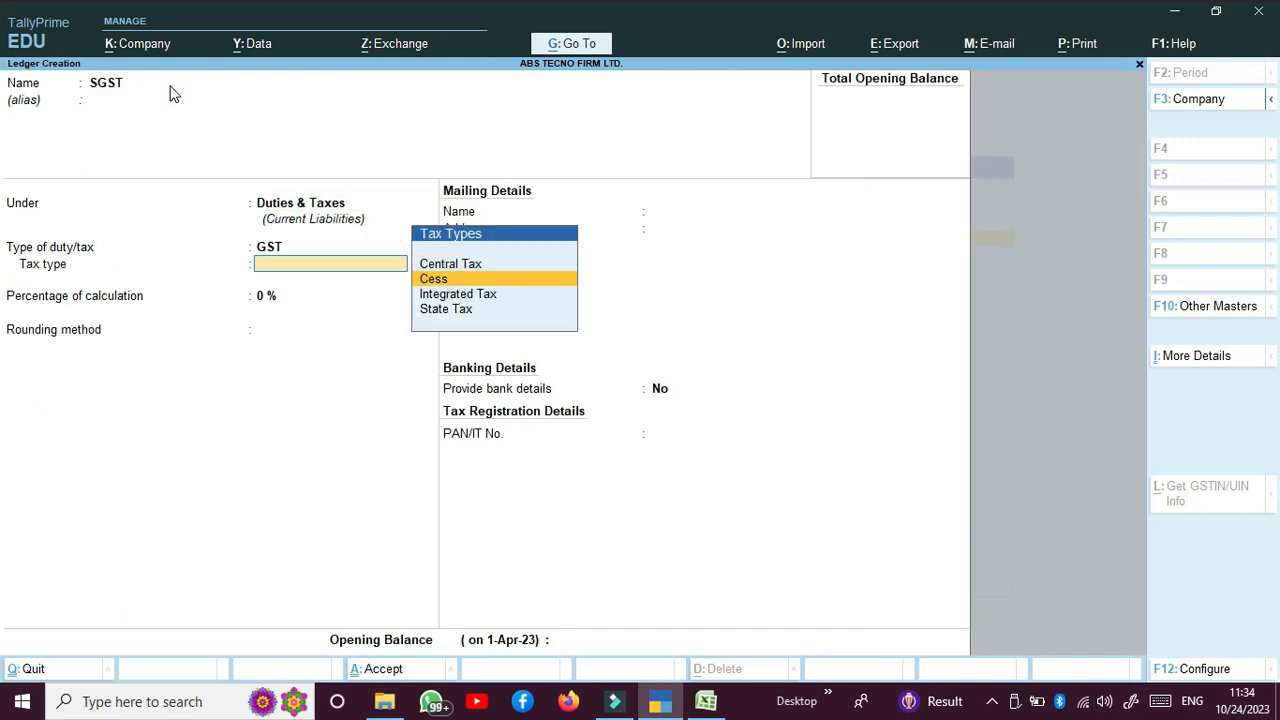
{"action": "key", "text": "Return"}
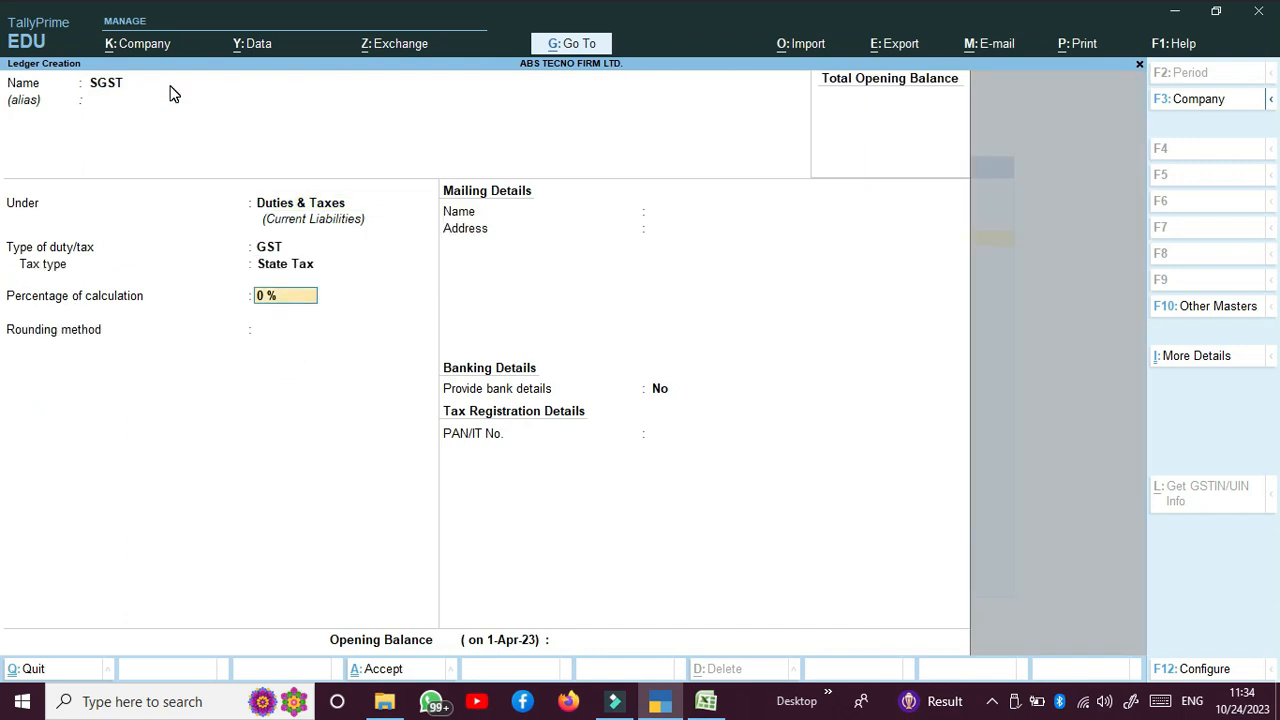
{"action": "key", "text": "Return"}
{"action": "key", "text": "Return"}
{"action": "key", "text": "Return"}
{"action": "key", "text": "Return"}
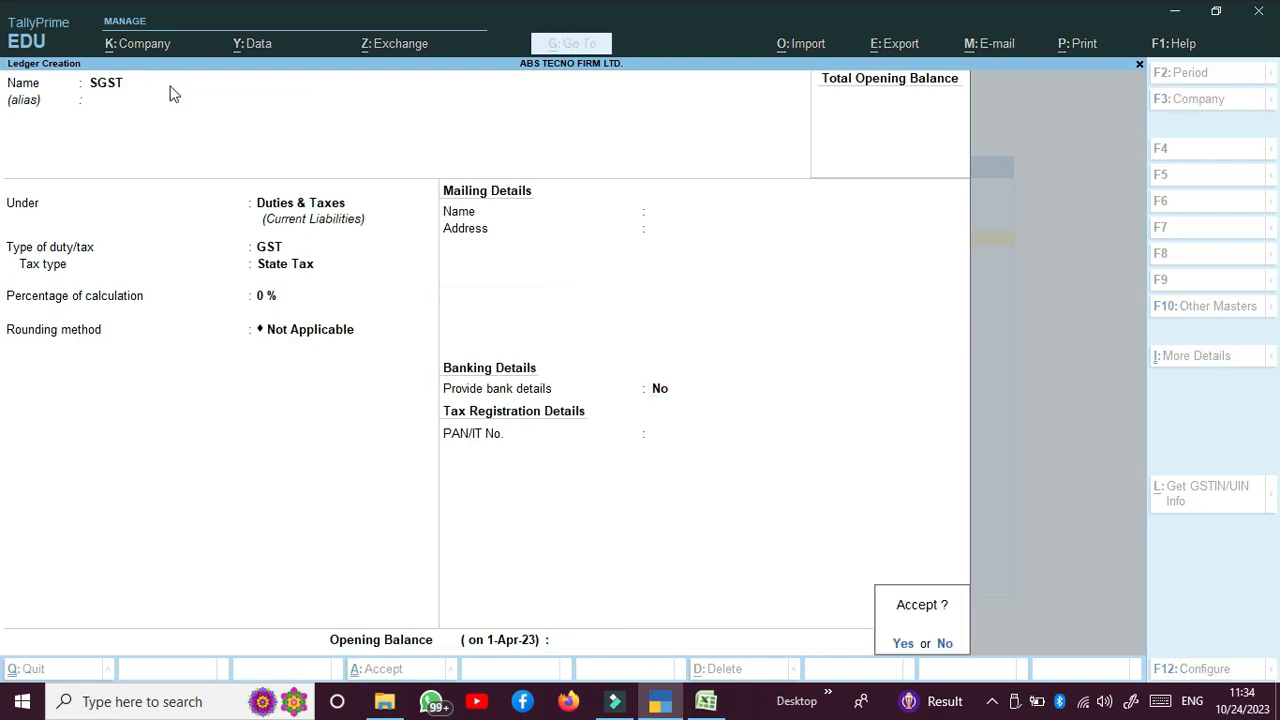
{"action": "key", "text": "Return"}
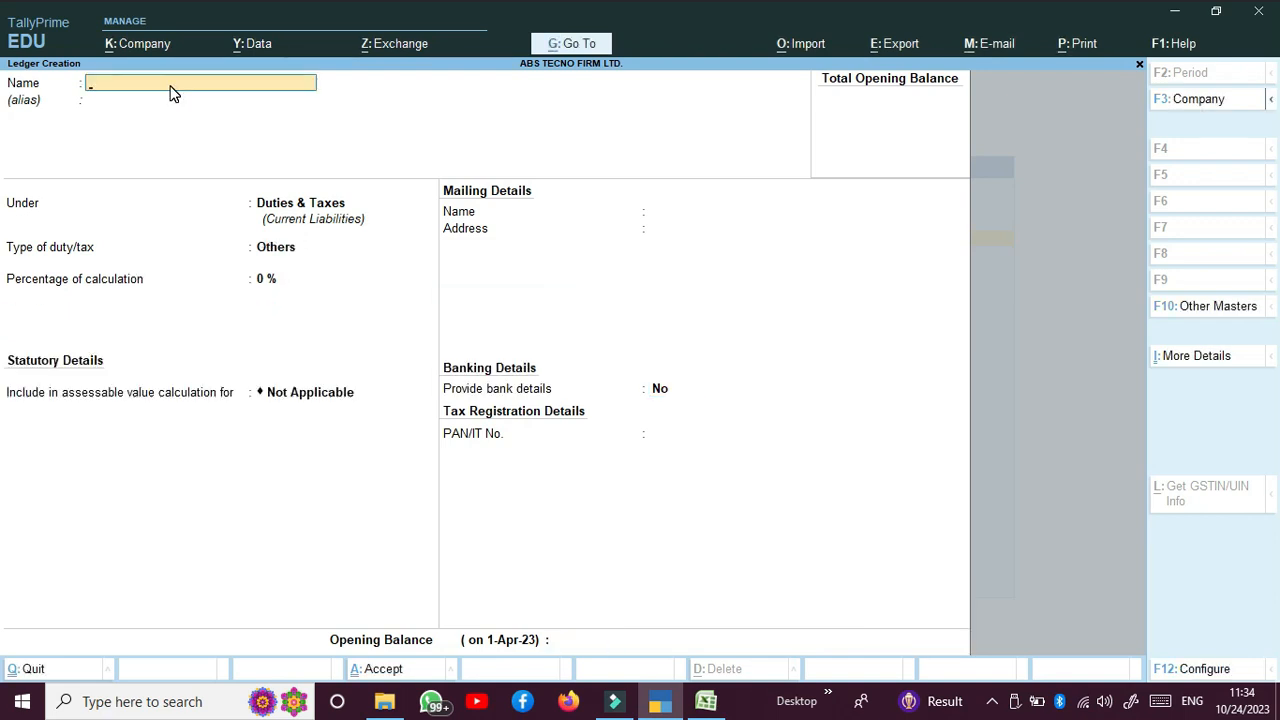
Step: Name the new ledger ROUND OFF and place it under Indirect Expenses
{"action": "type", "text": "ROUND OFF"}
{"action": "key", "text": "Return"}
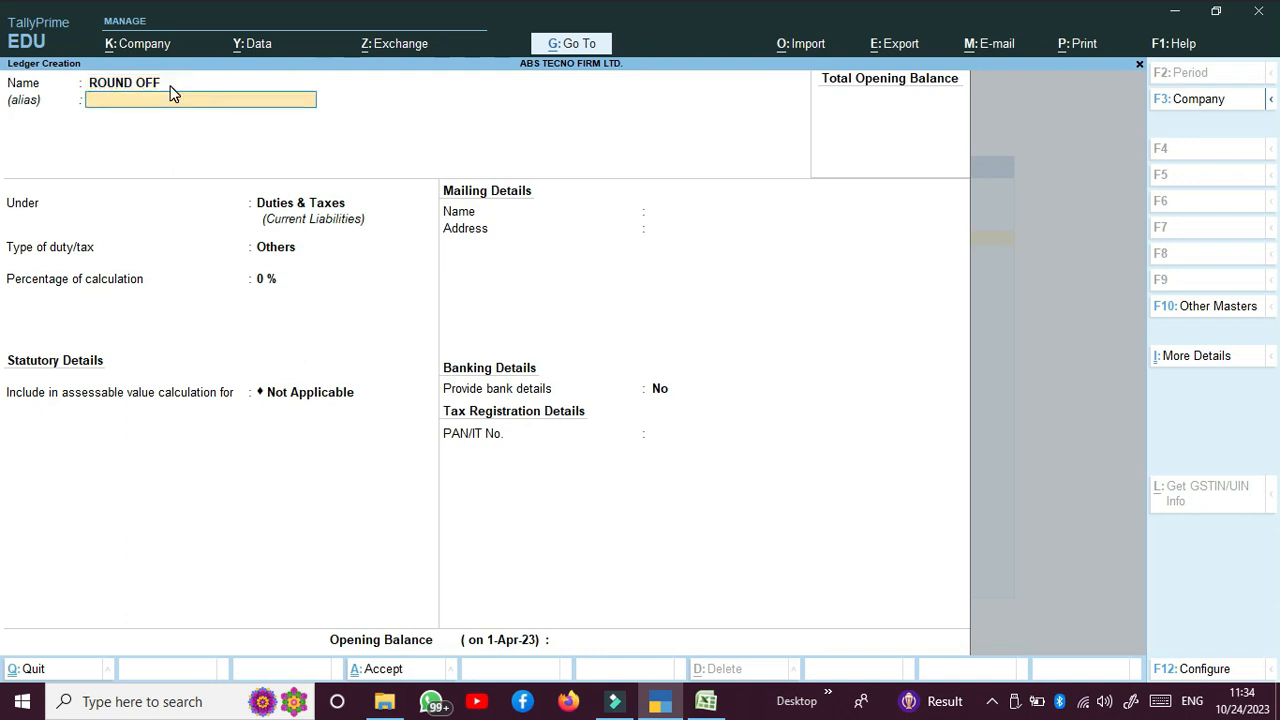
{"action": "key", "text": "Return"}
{"action": "type", "text": "IN"}
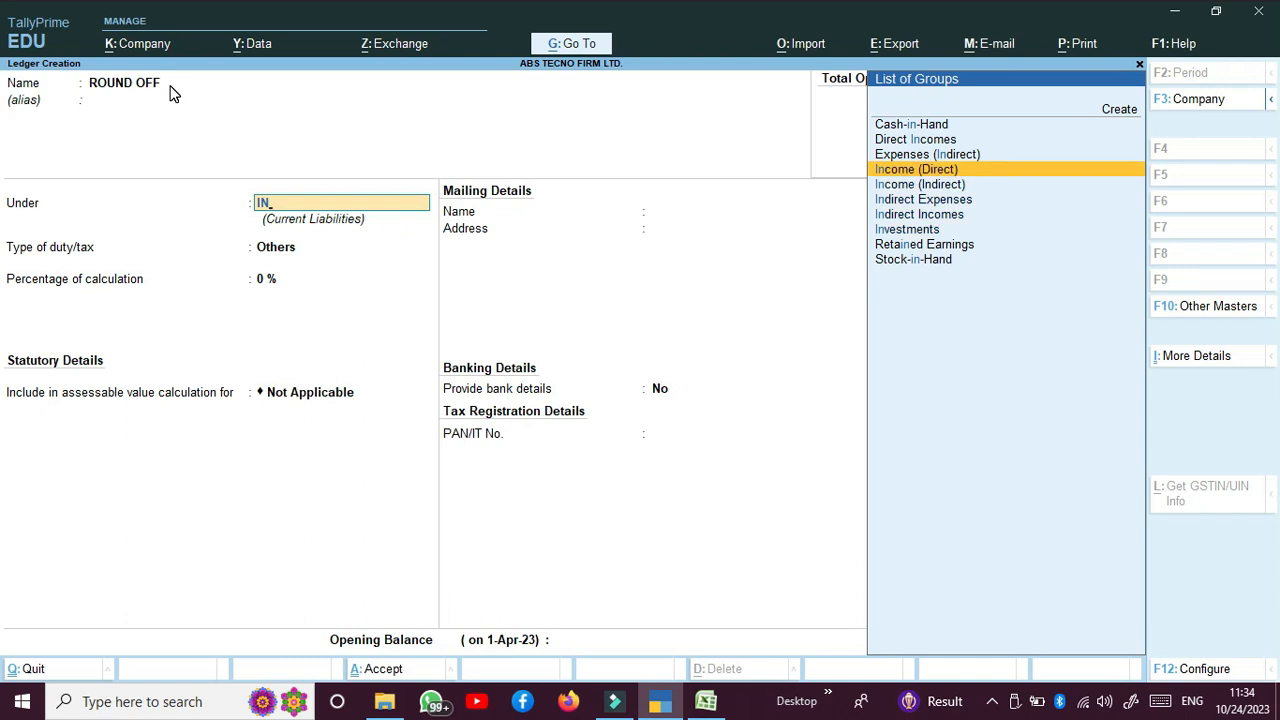
{"action": "key", "text": "Down"}
{"action": "key", "text": "Down"}
{"action": "key", "text": "Return"}
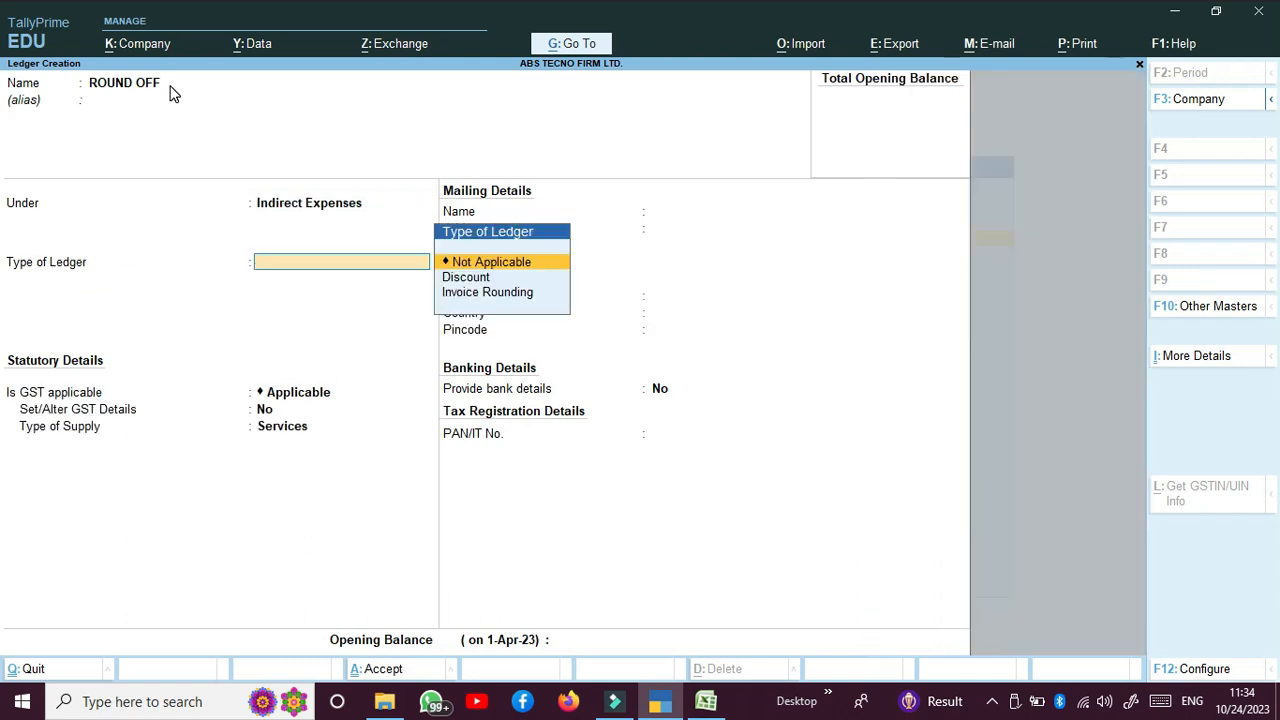
{"action": "key", "text": "Down"}
{"action": "key", "text": "Down"}
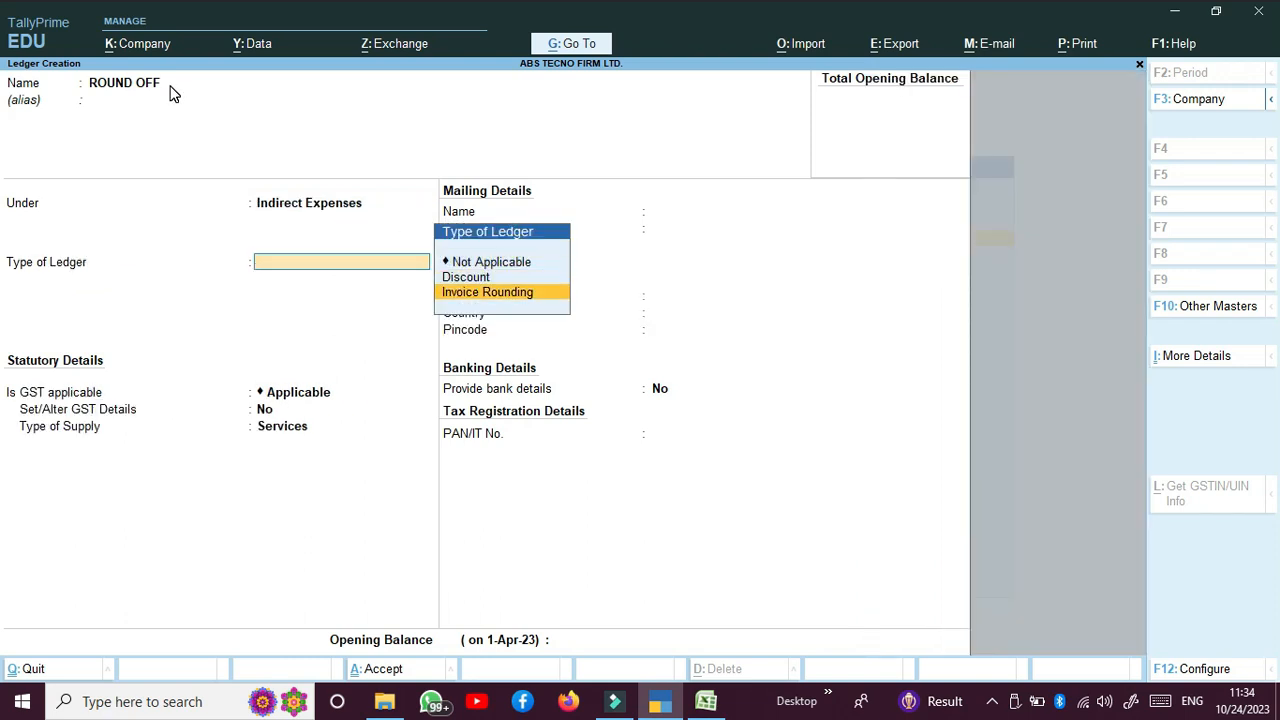
Step: Make it an Invoice Rounding ledger with Normal Rounding and limit 1
{"action": "key", "text": "Return"}
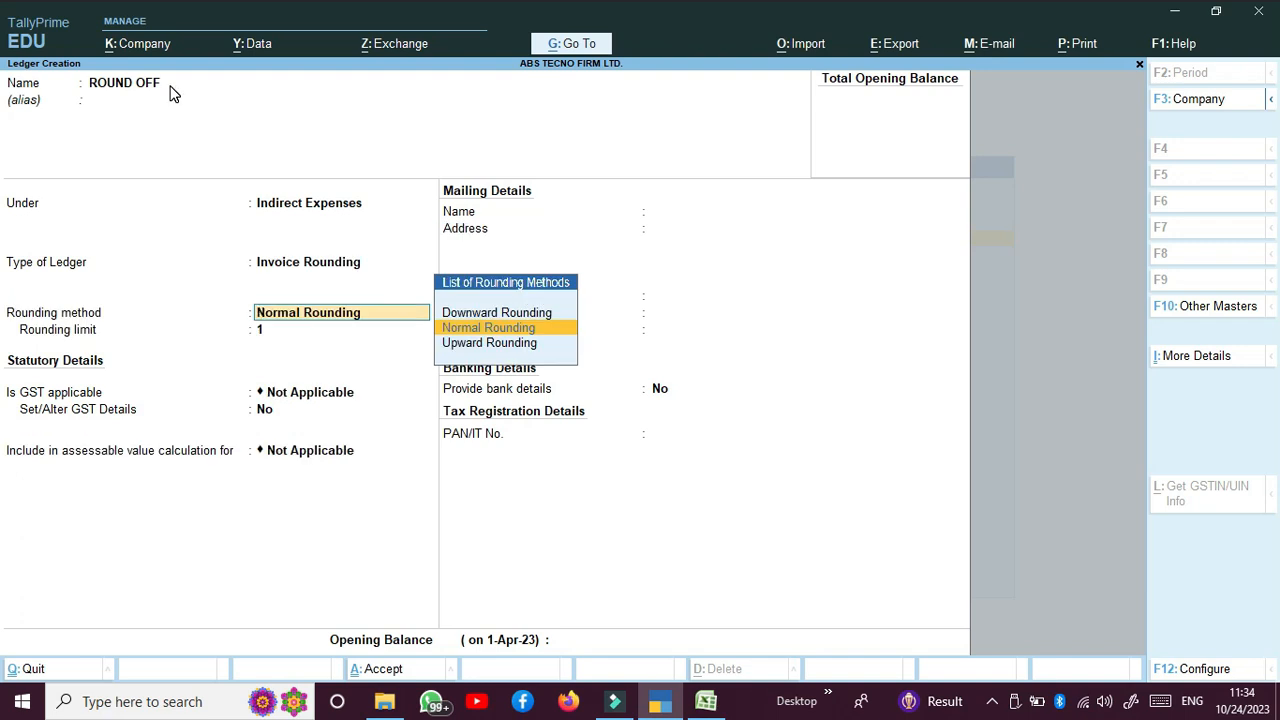
{"action": "key", "text": "Return"}
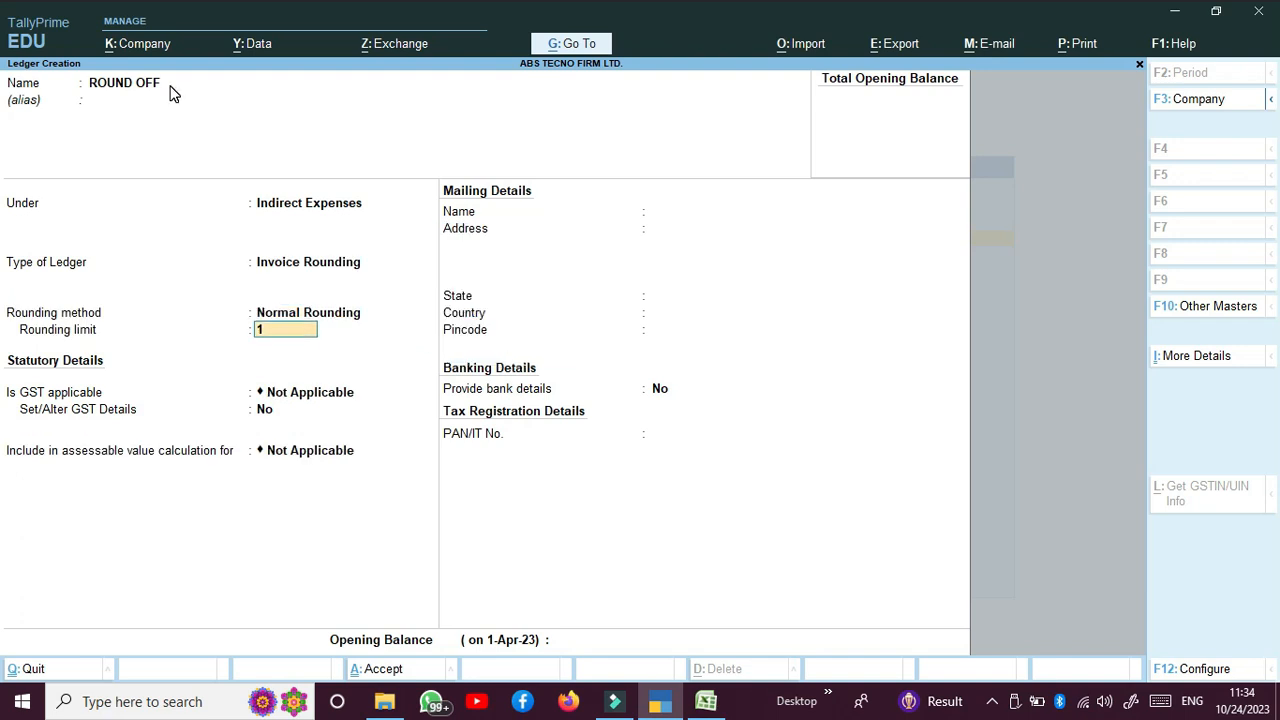
{"action": "key", "text": "Return"}
{"action": "key", "text": "Return"}
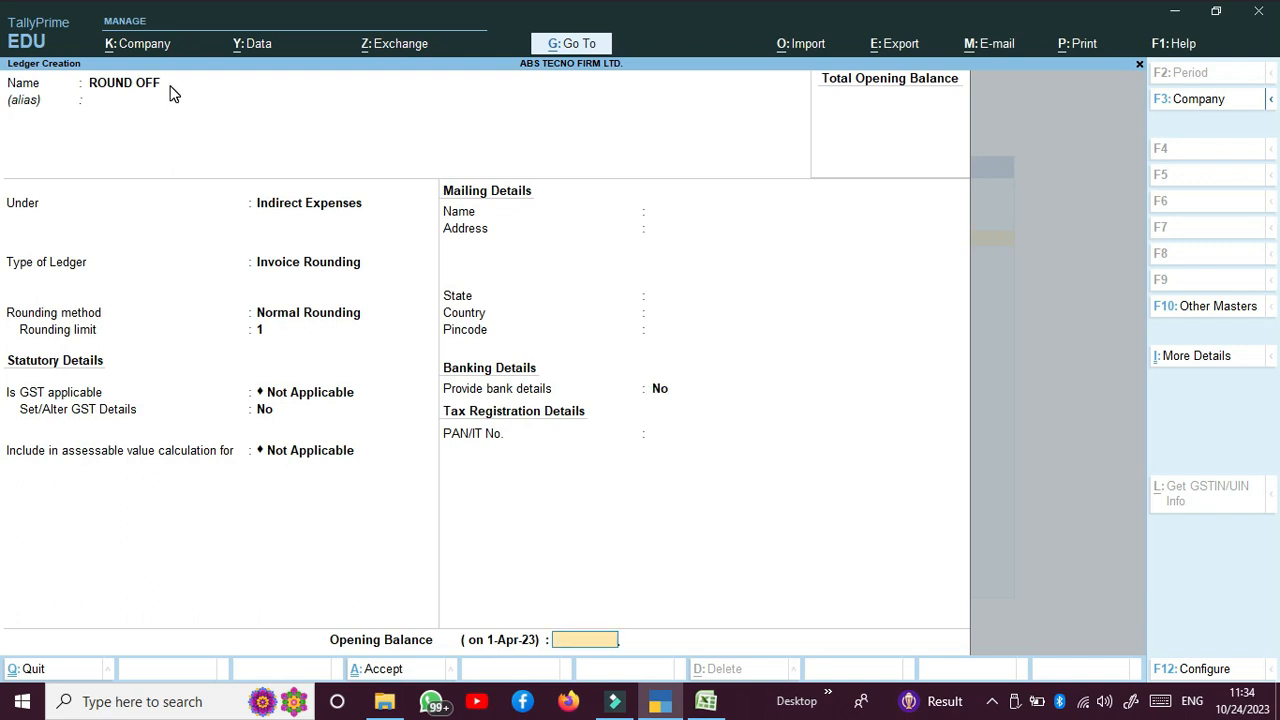
{"action": "key", "text": "Return"}
{"action": "key", "text": "Return"}
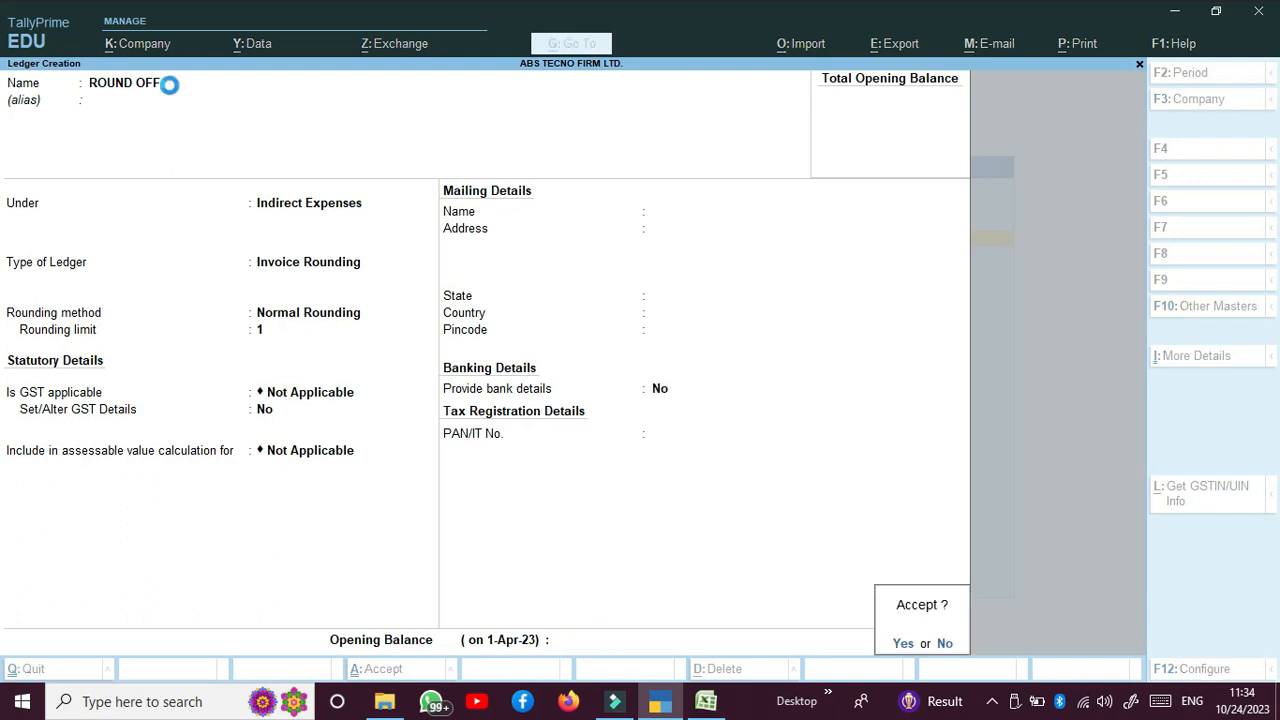
{"action": "key", "text": "Escape"}
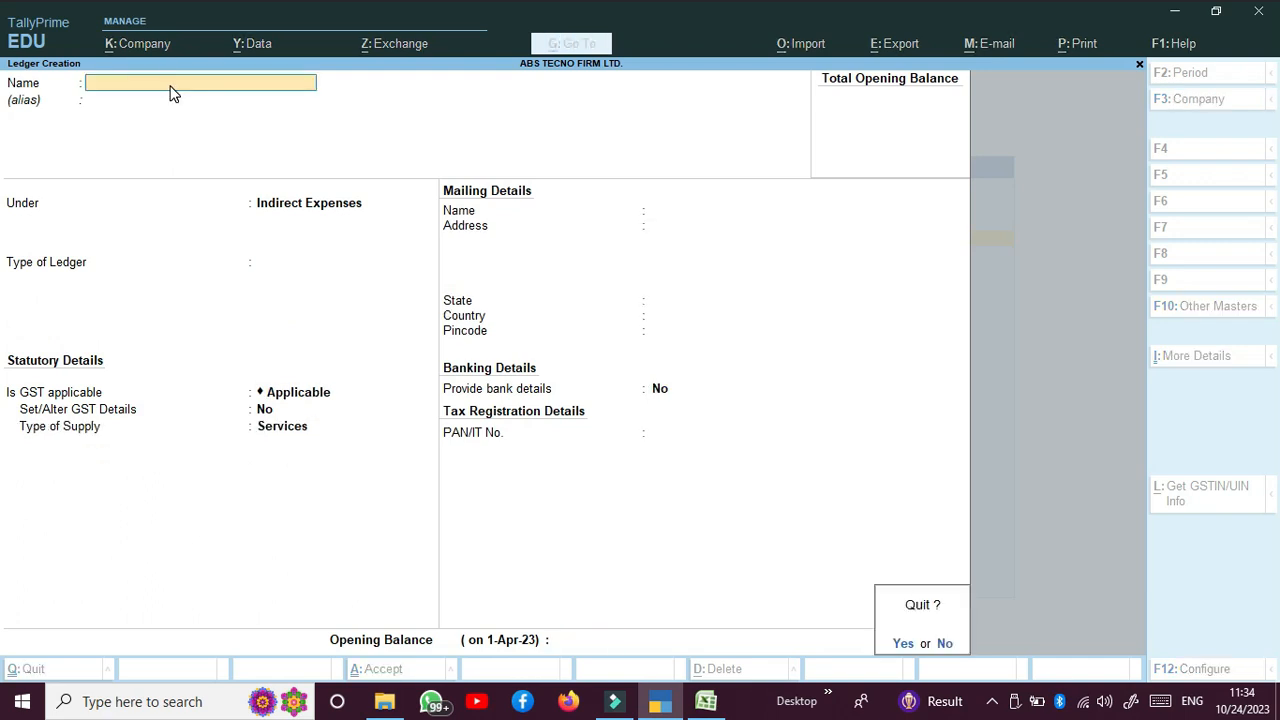
Step: Reopen a blank Ledger Creation form and copy Rahul Telecom's GSTIN from Excel cell D8
{"action": "key", "text": "Return"}
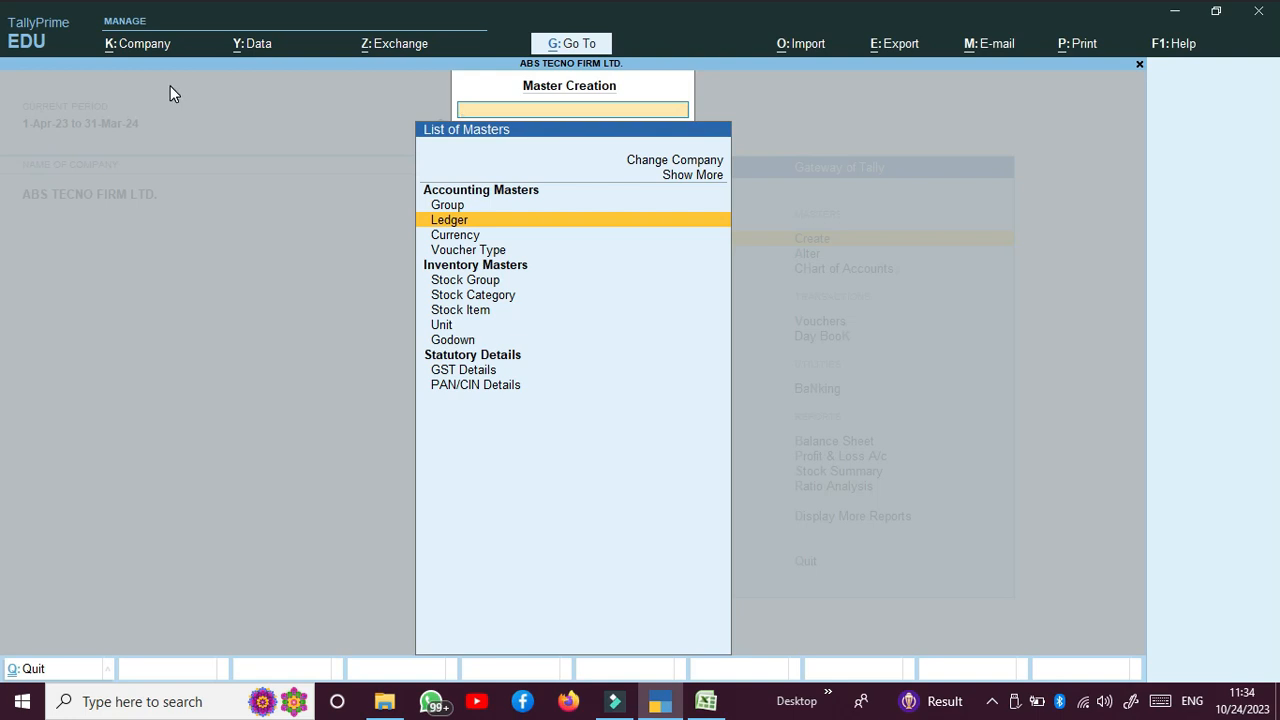
{"action": "key", "text": "Return"}
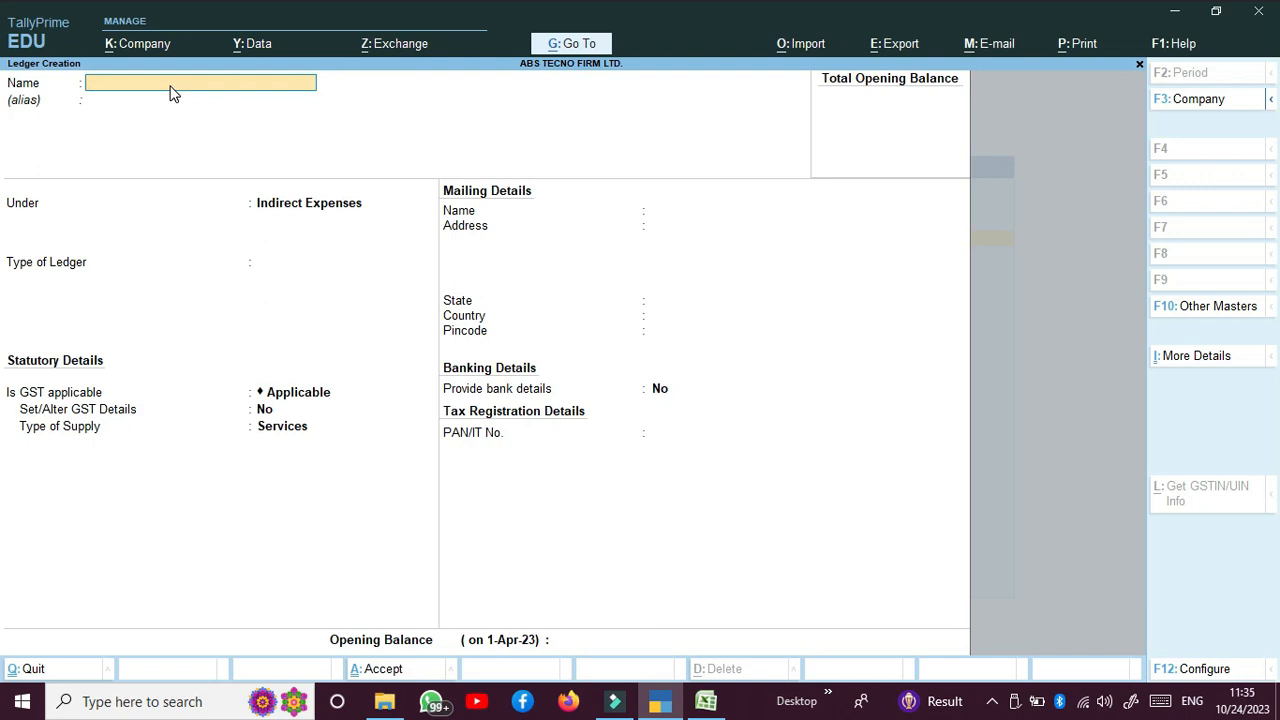
{"action": "key", "text": "alt+Tab"}
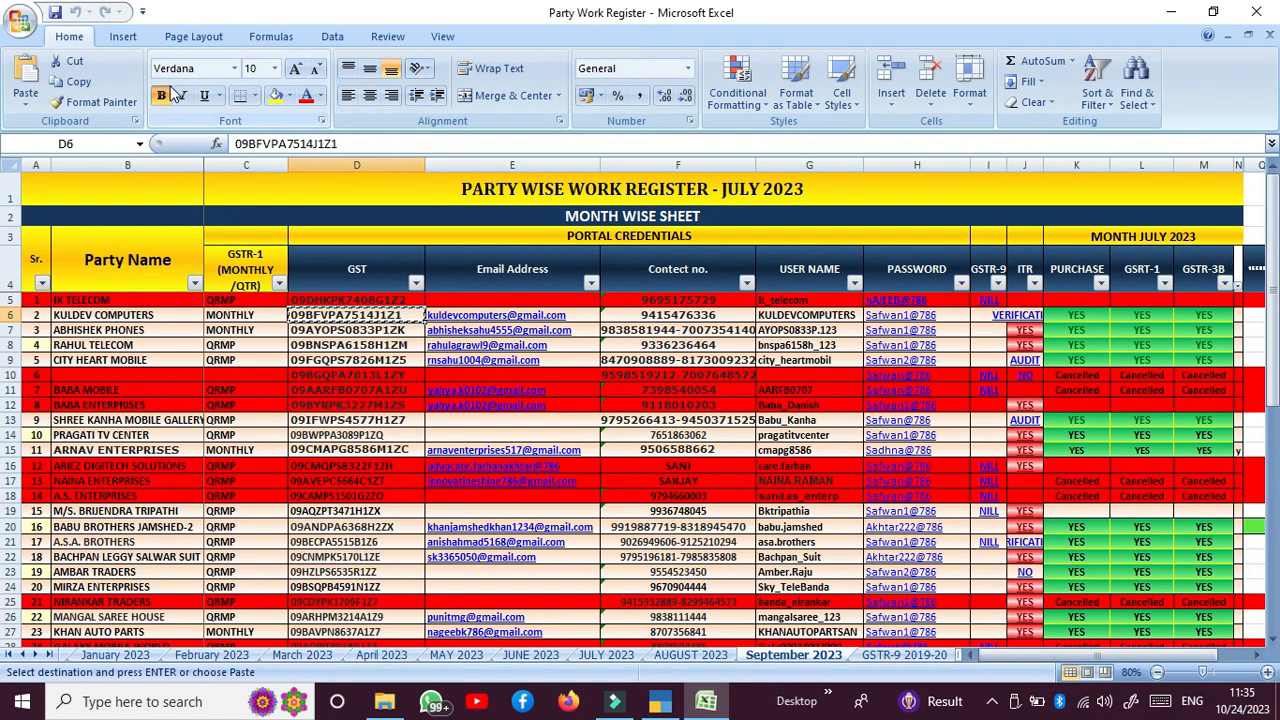
{"action": "left_click", "coordinate": [303, 345]}
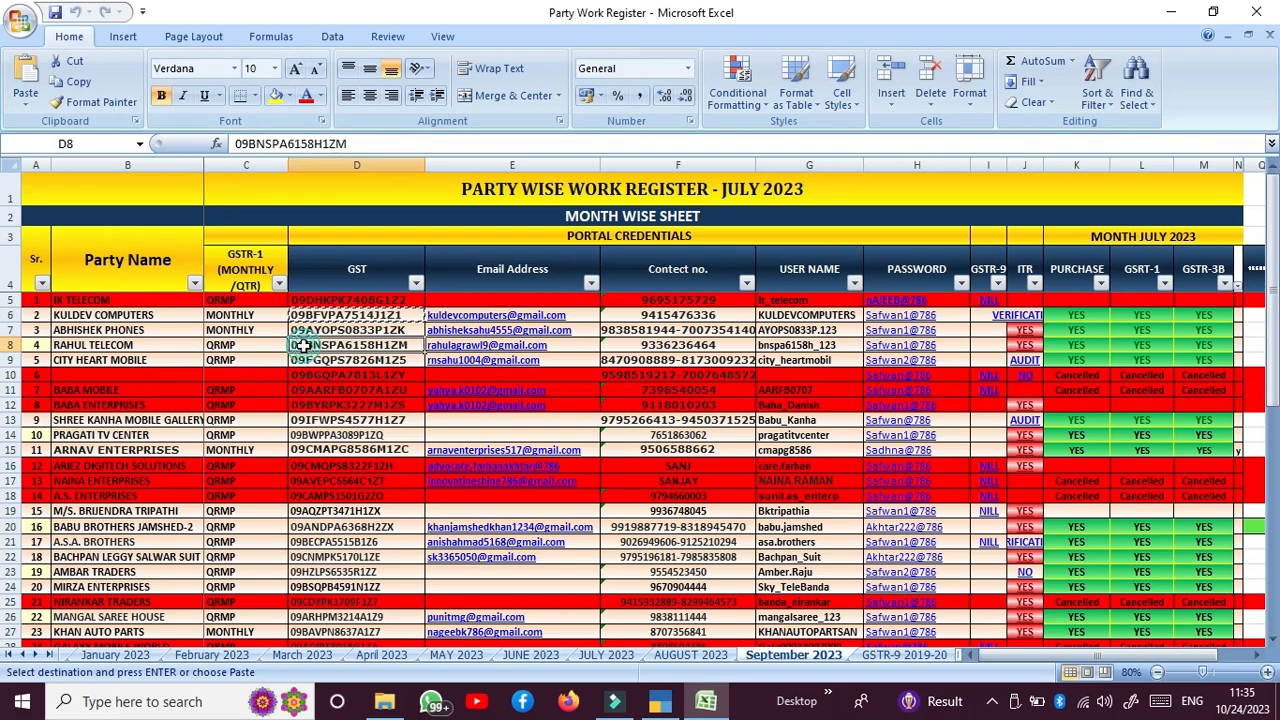
{"action": "key", "text": "ctrl+c"}
{"action": "key", "text": "alt+Tab"}
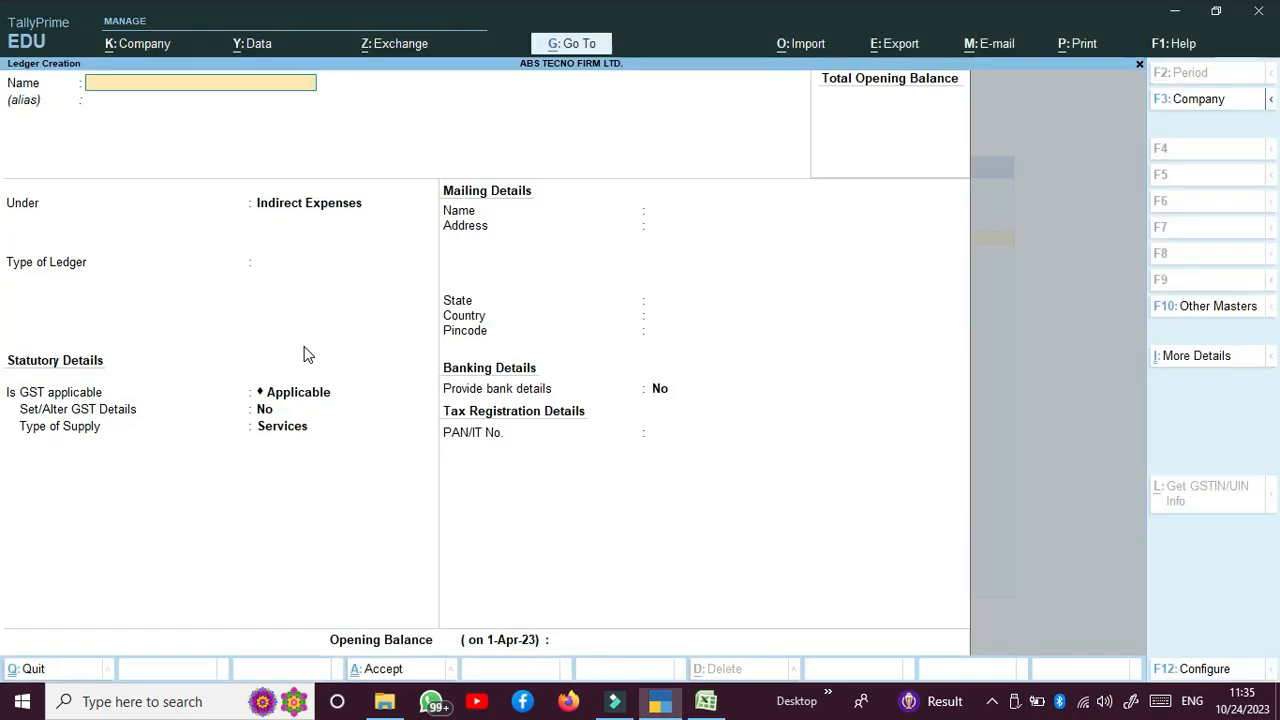
Step: Create ledger RAHUL TELECOM under Sundry Debtors and fill in its address and pincode
{"action": "type", "text": "R"}
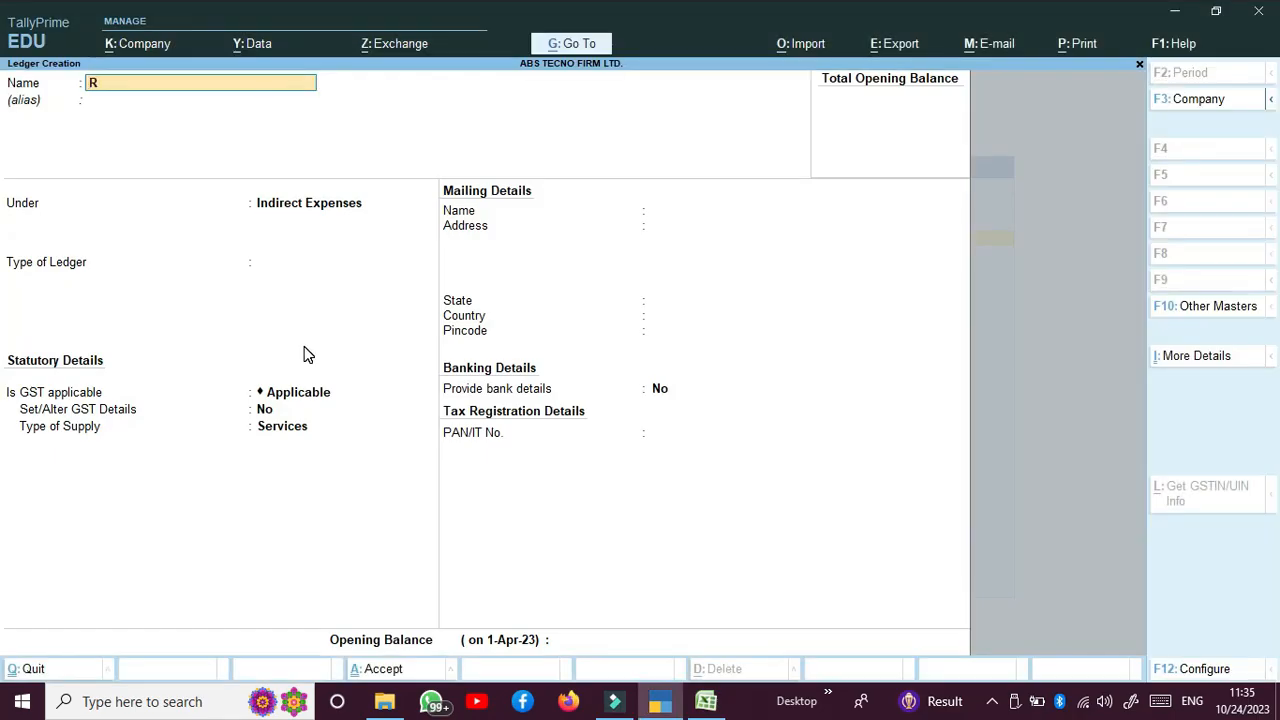
{"action": "type", "text": "AHUL TELECOM"}
{"action": "key", "text": "Return"}
{"action": "key", "text": "Return"}
{"action": "type", "text": "Su"}
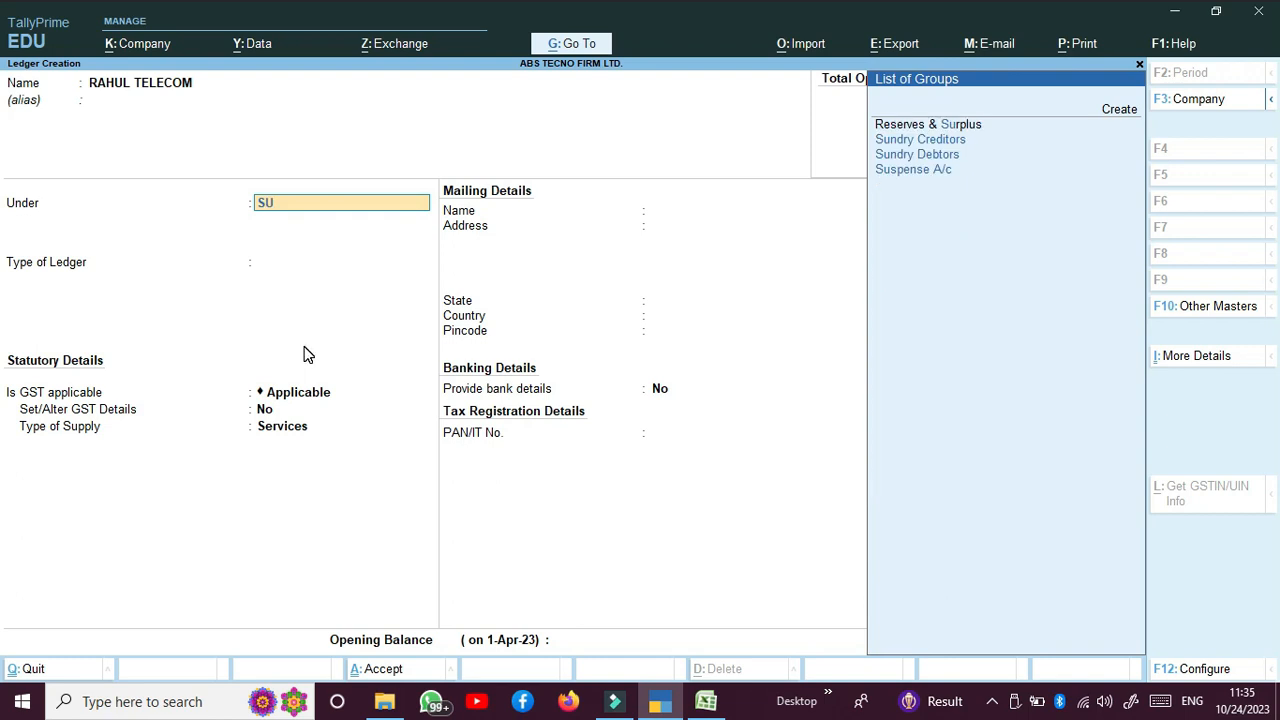
{"action": "key", "text": "Down"}
{"action": "key", "text": "Down"}
{"action": "key", "text": "Return"}
{"action": "key", "text": "Return"}
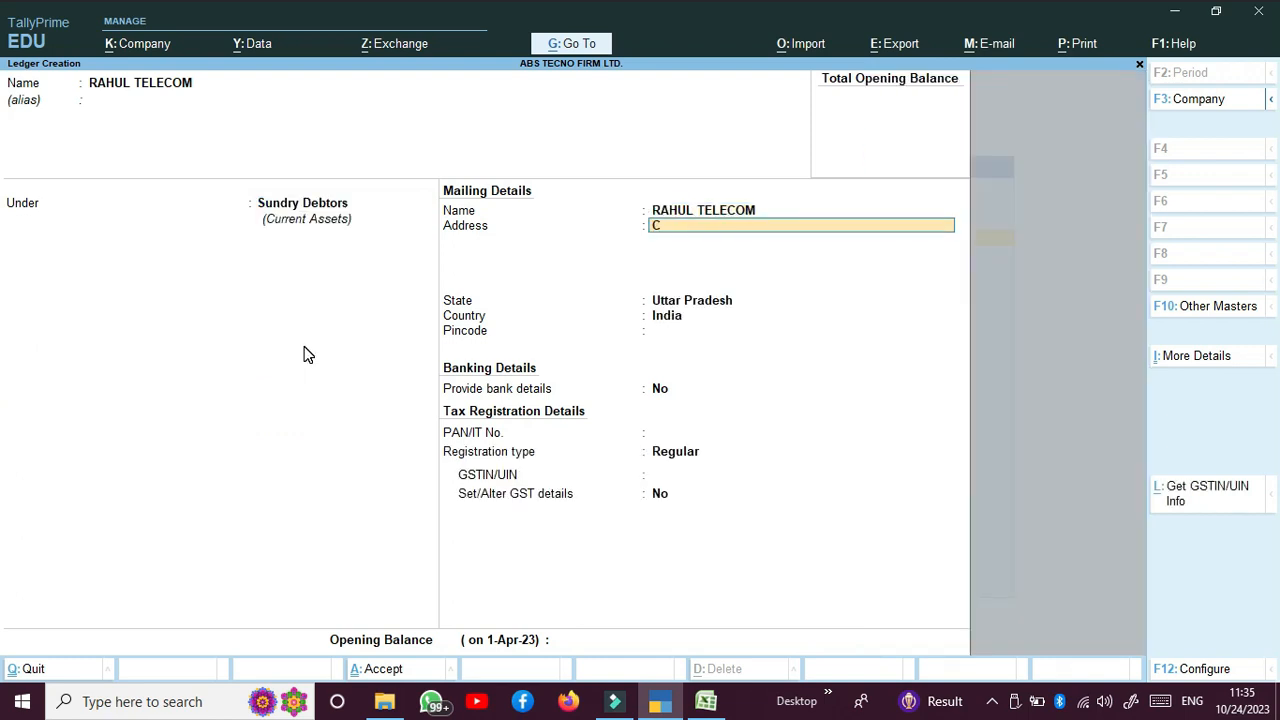
{"action": "type", "text": "PILI KOTHI - BANDA"}
{"action": "key", "text": "Return"}
{"action": "key", "text": "Return"}
{"action": "key", "text": "Return"}
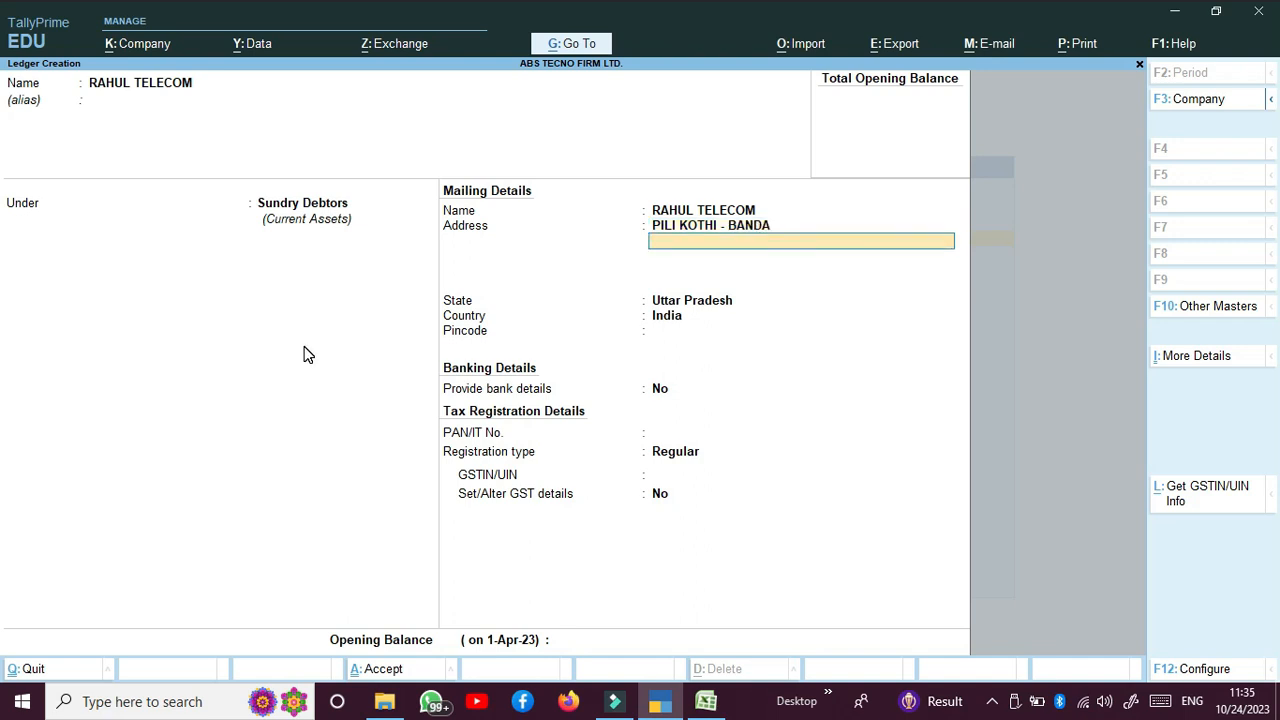
{"action": "type", "text": "210001"}
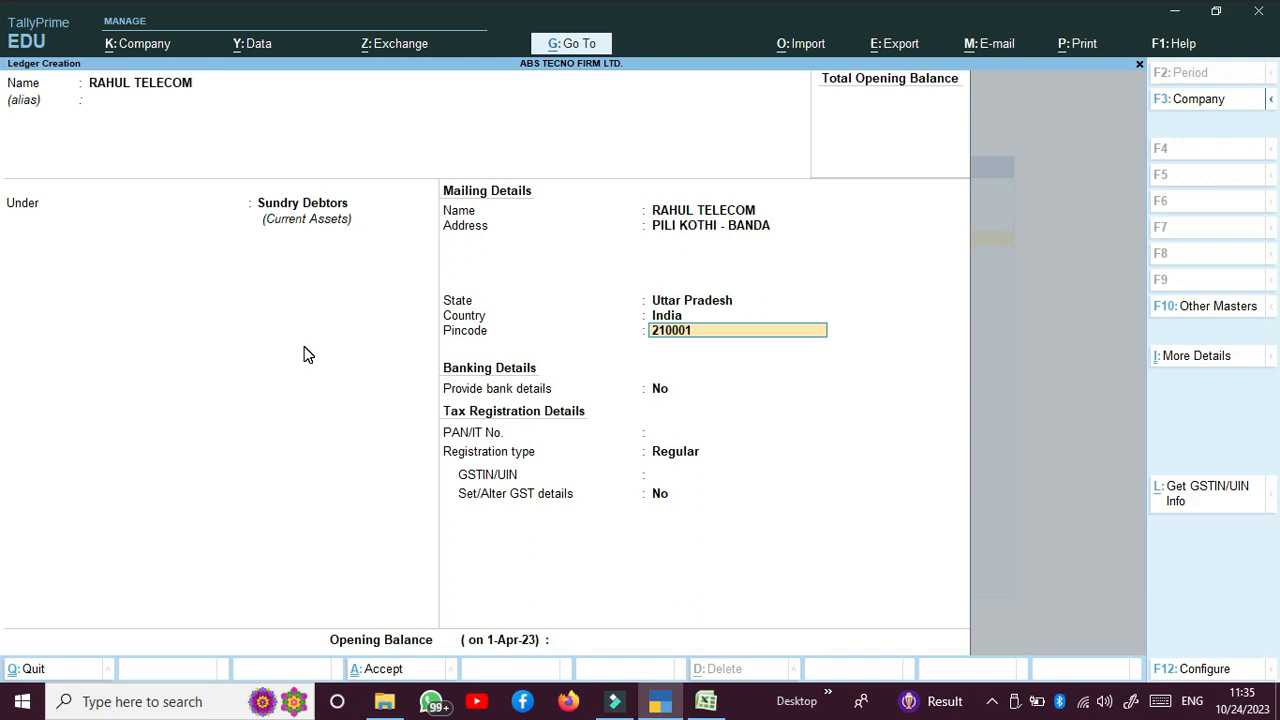
{"action": "key", "text": "Return"}
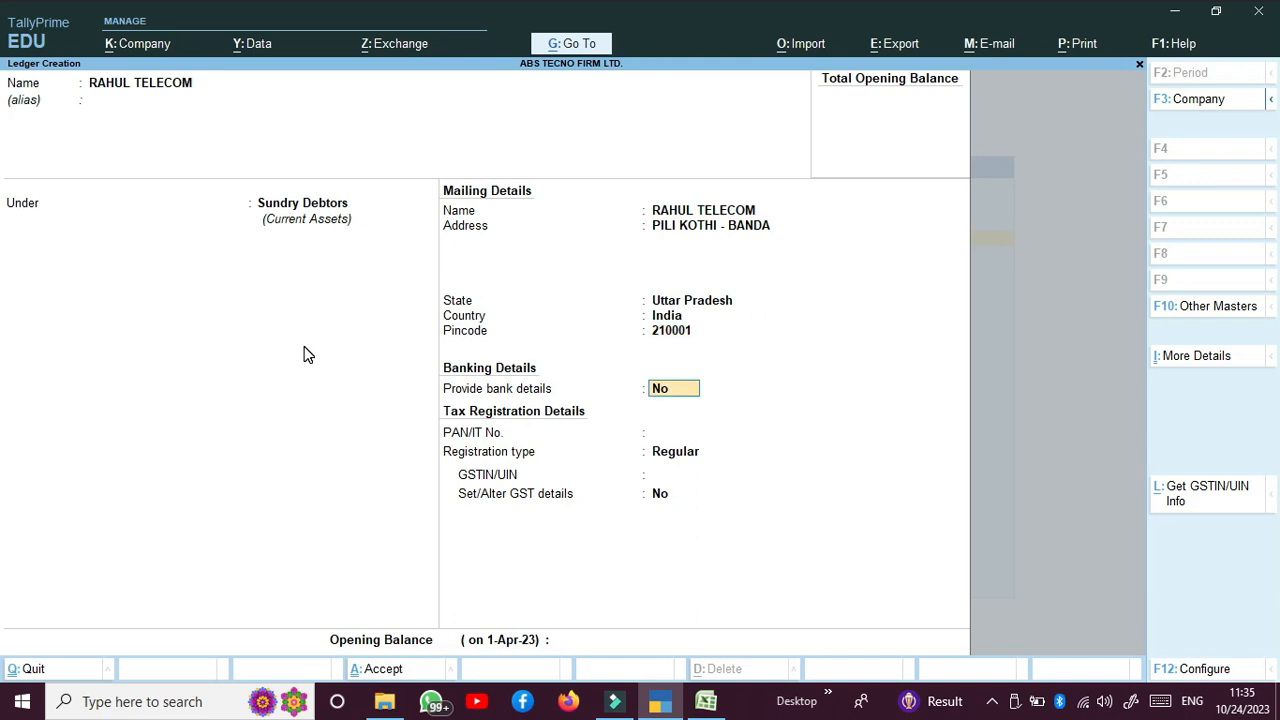
{"action": "key", "text": "Return"}
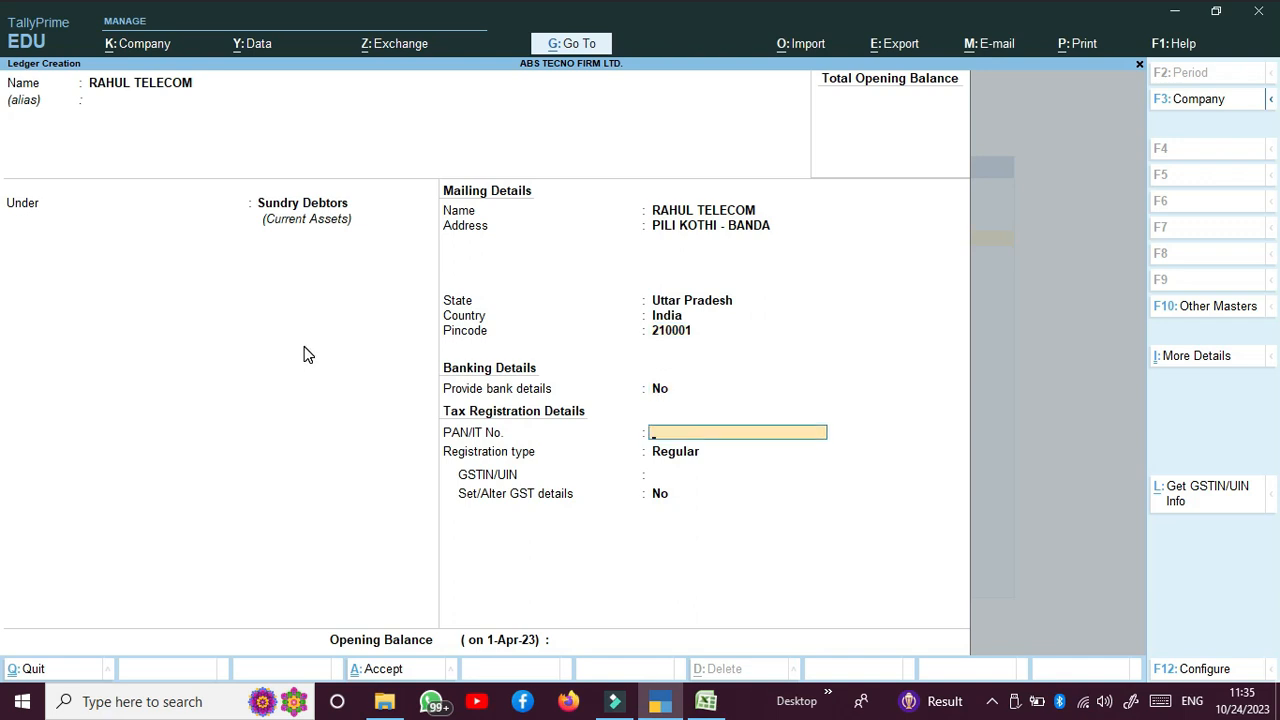
Step: Keep Regular registration and paste the copied GSTIN, re-pasting after an invalid-GSTIN warning
{"action": "key", "text": "Return"}
{"action": "key", "text": "Return"}
{"action": "key", "text": "ctrl+v"}
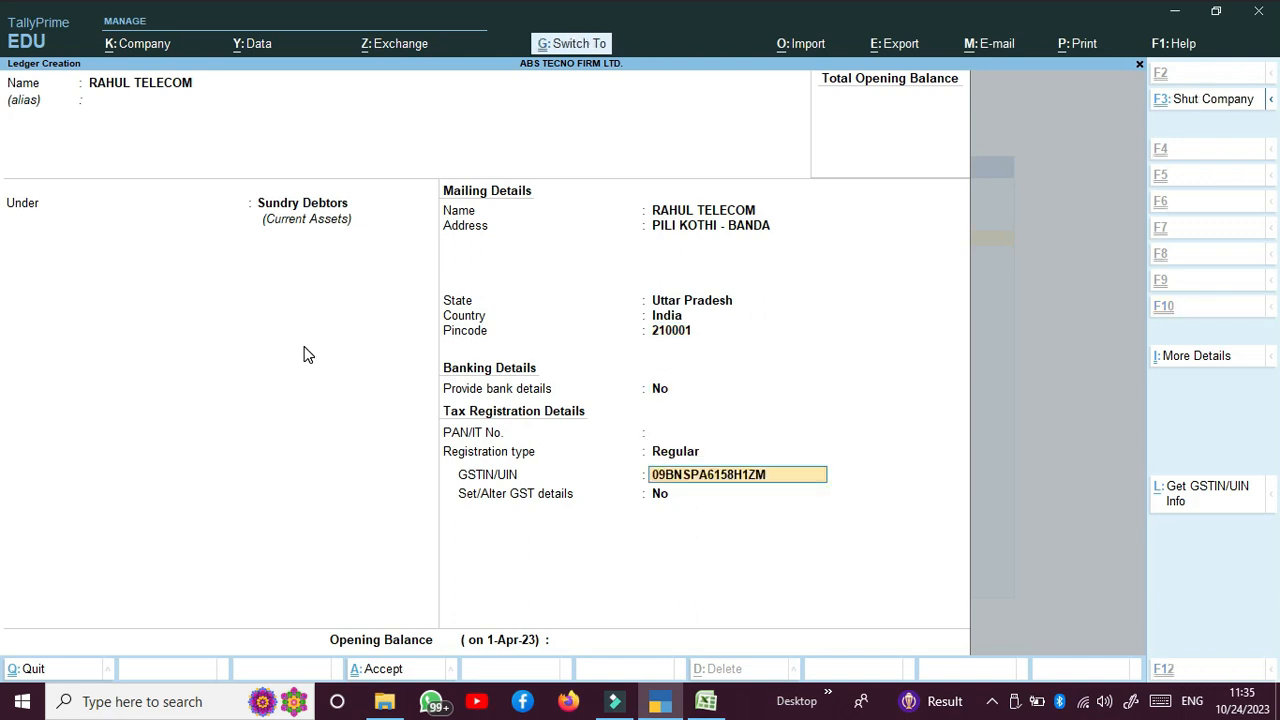
{"action": "key", "text": "Return"}
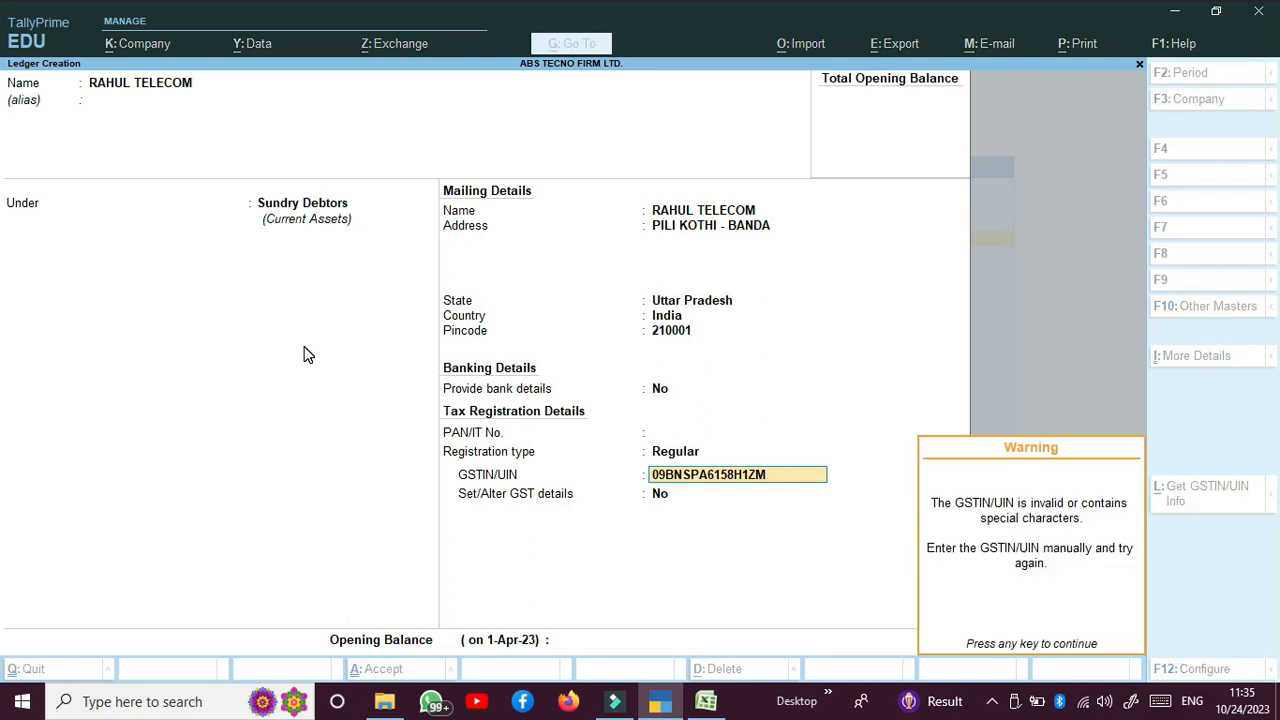
{"action": "key", "text": "Return"}
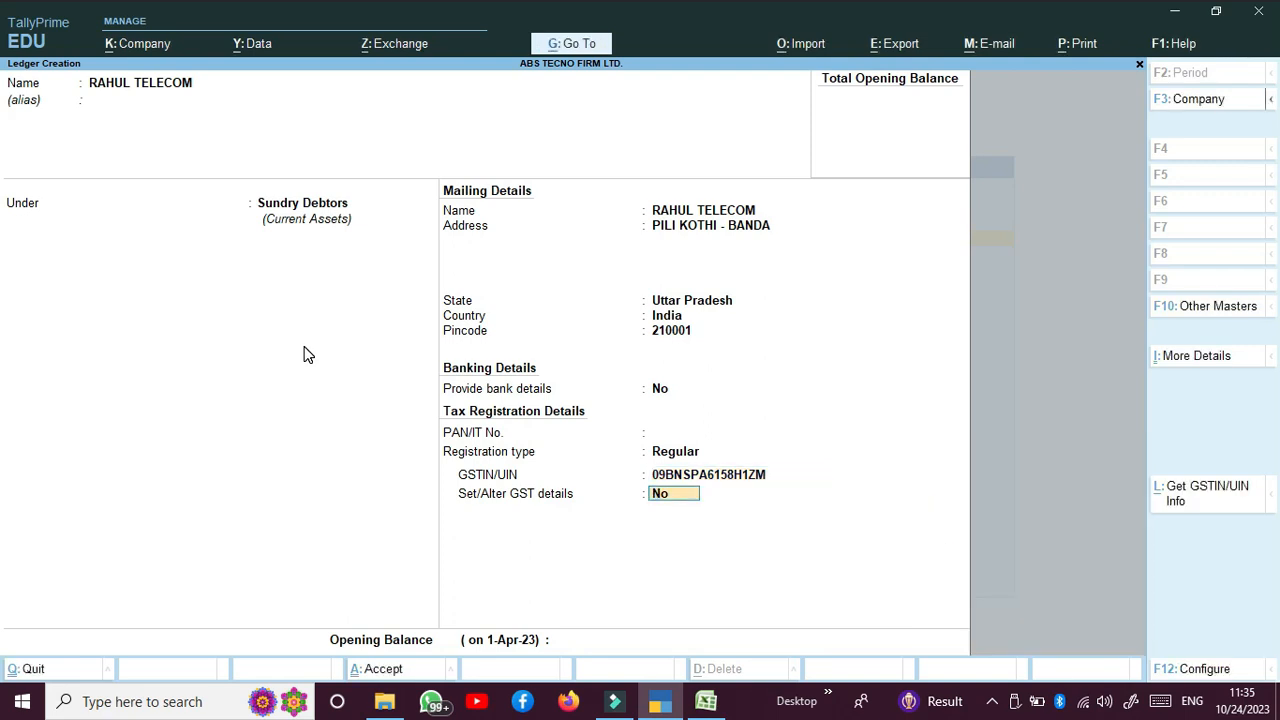
{"action": "key", "text": "BackSpace"}
{"action": "type", "text": "]"}
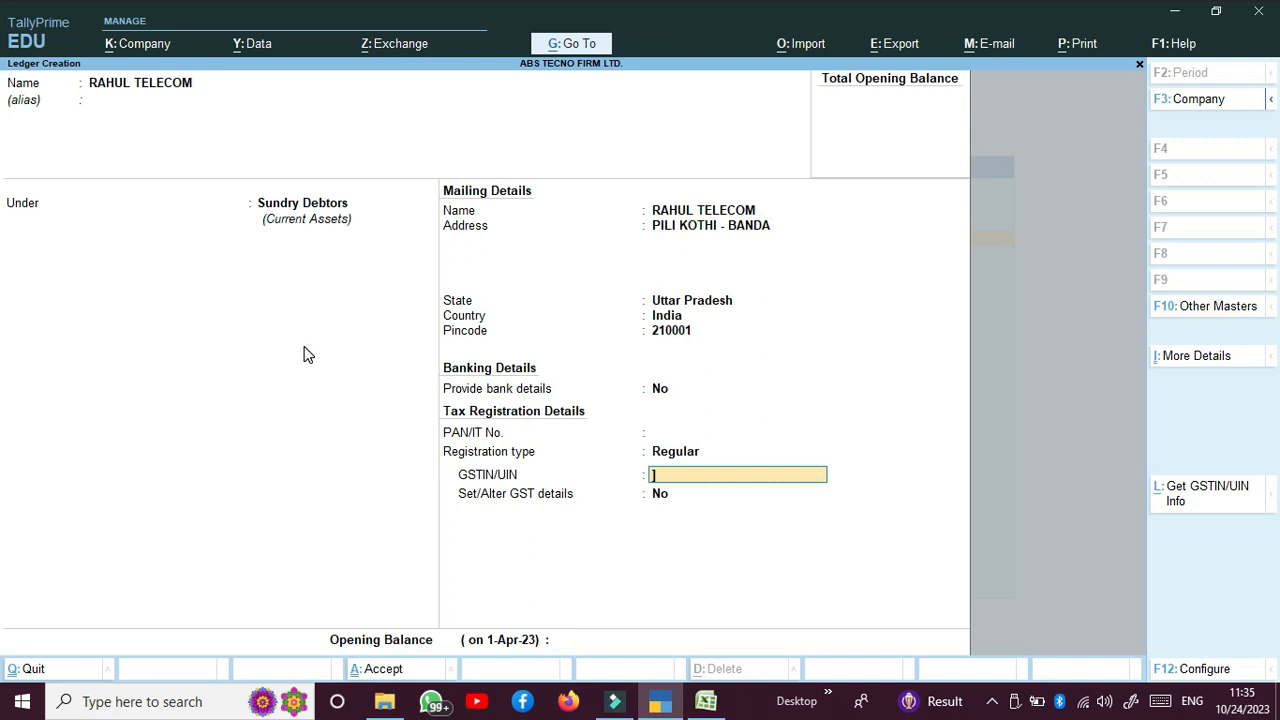
{"action": "key", "text": "BackSpace"}
{"action": "key", "text": "ctrl"}
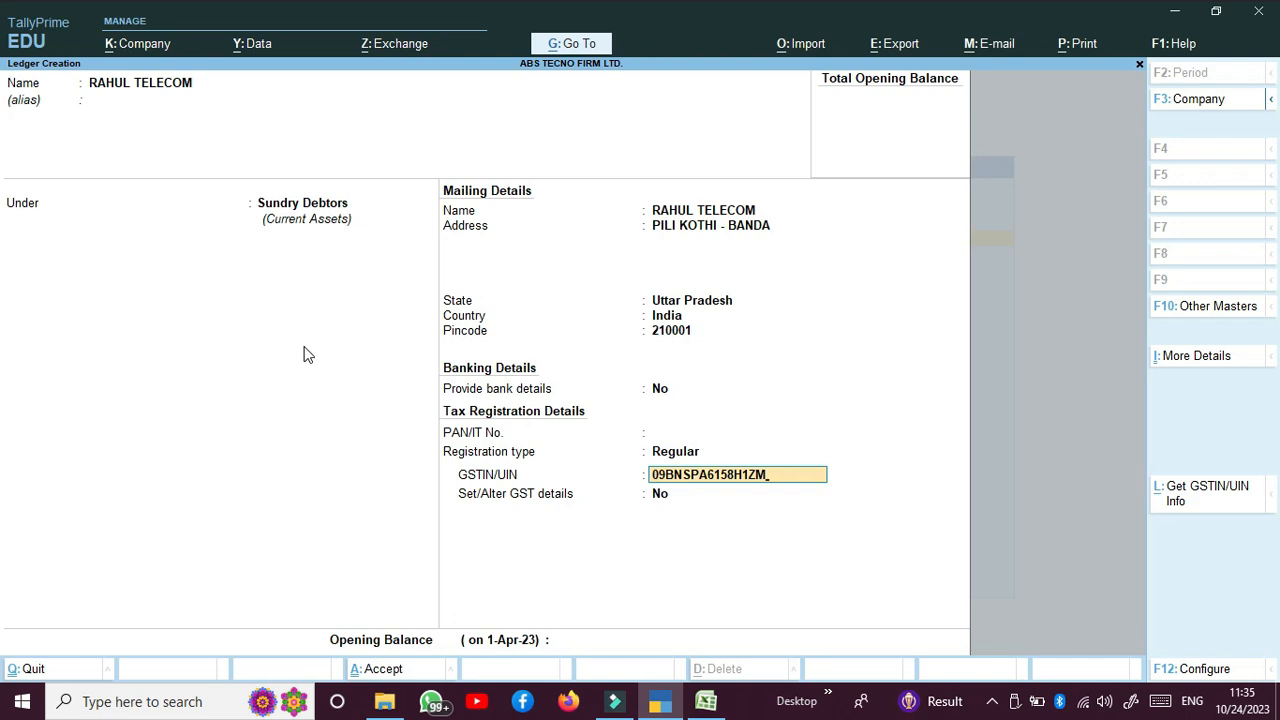
{"action": "key", "text": "Return"}
Step: Enter the party's PAN and save the Rahul Telecom ledger
{"action": "key", "text": "Up"}
{"action": "key", "text": "Up"}
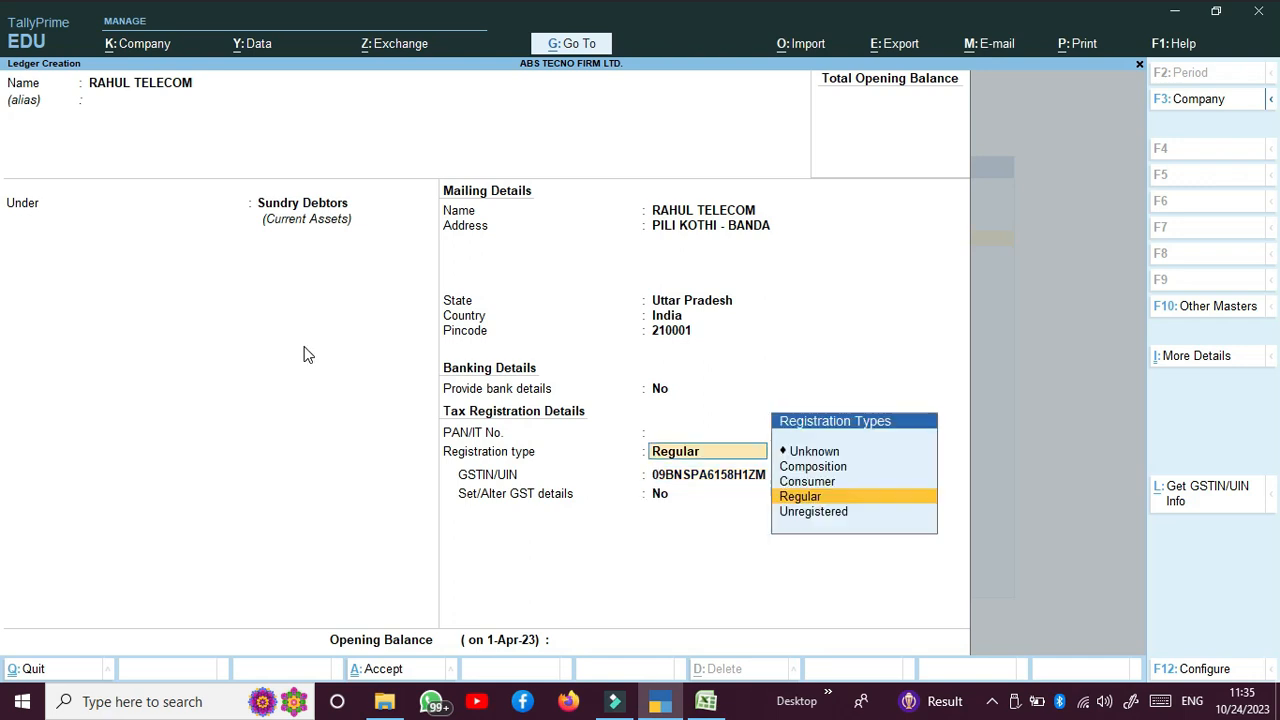
{"action": "key", "text": "Up"}
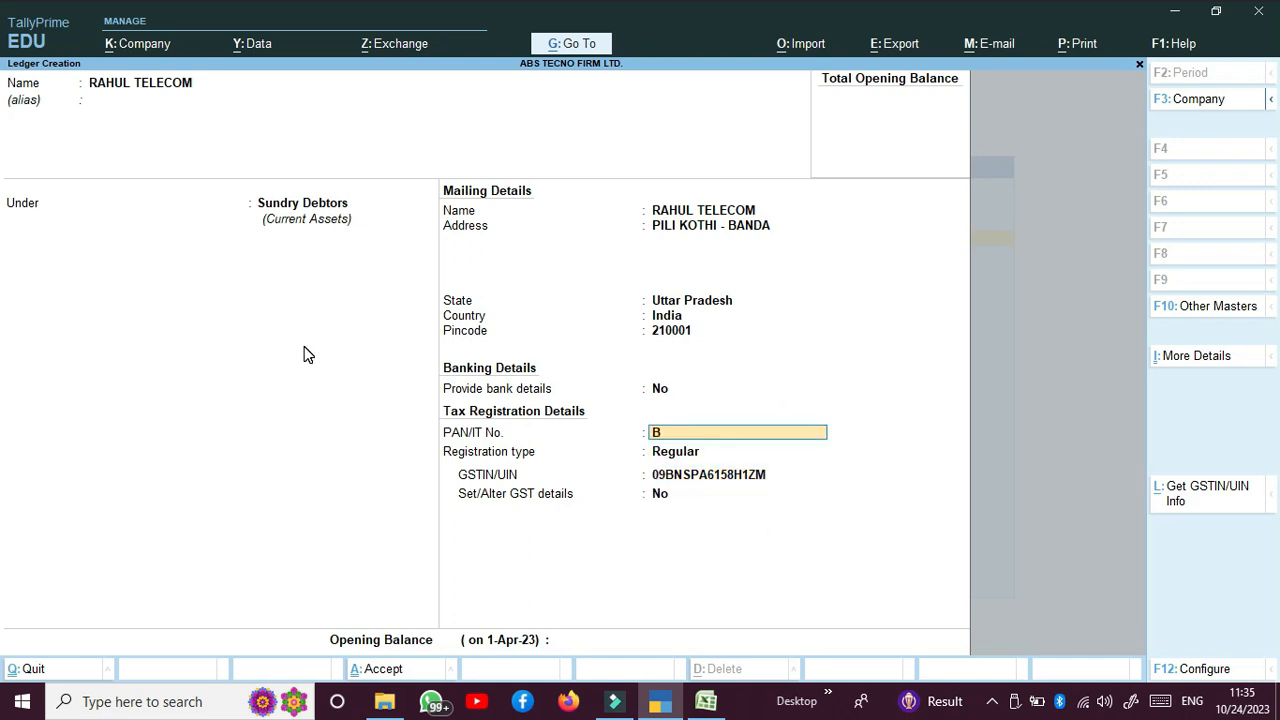
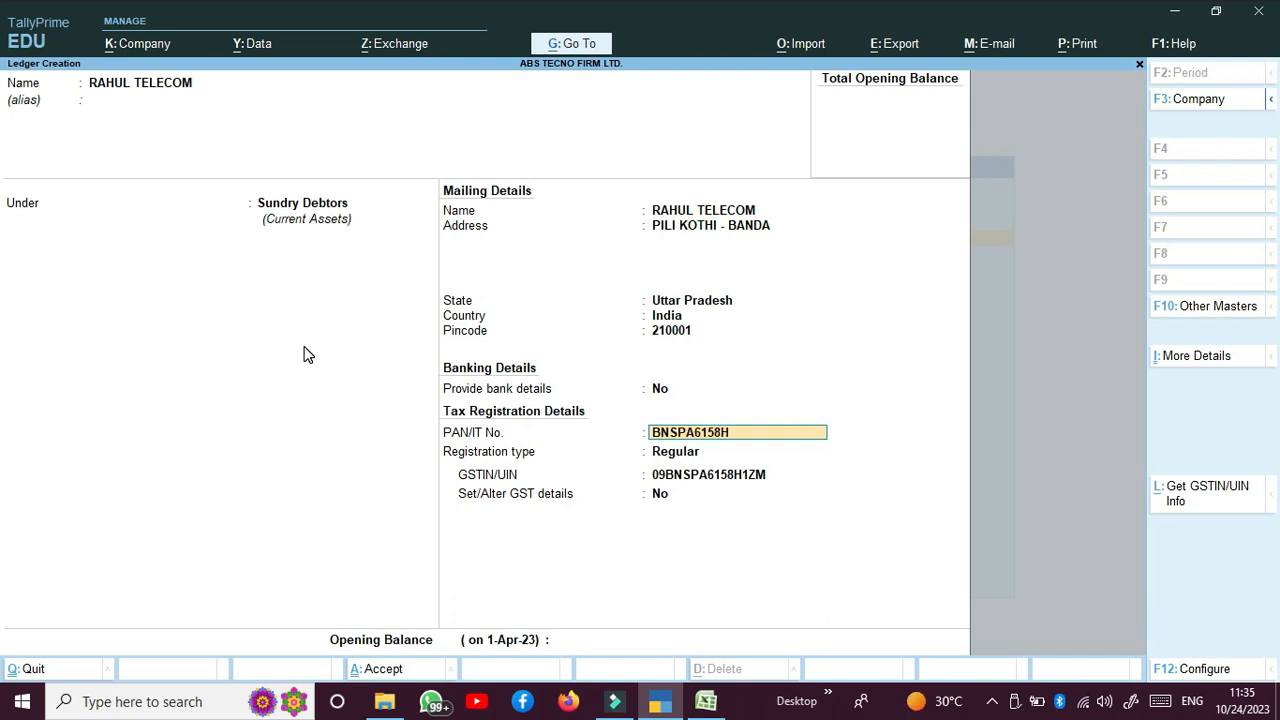
{"action": "key", "text": "Return"}
{"action": "key", "text": "Return"}
{"action": "key", "text": "Return"}
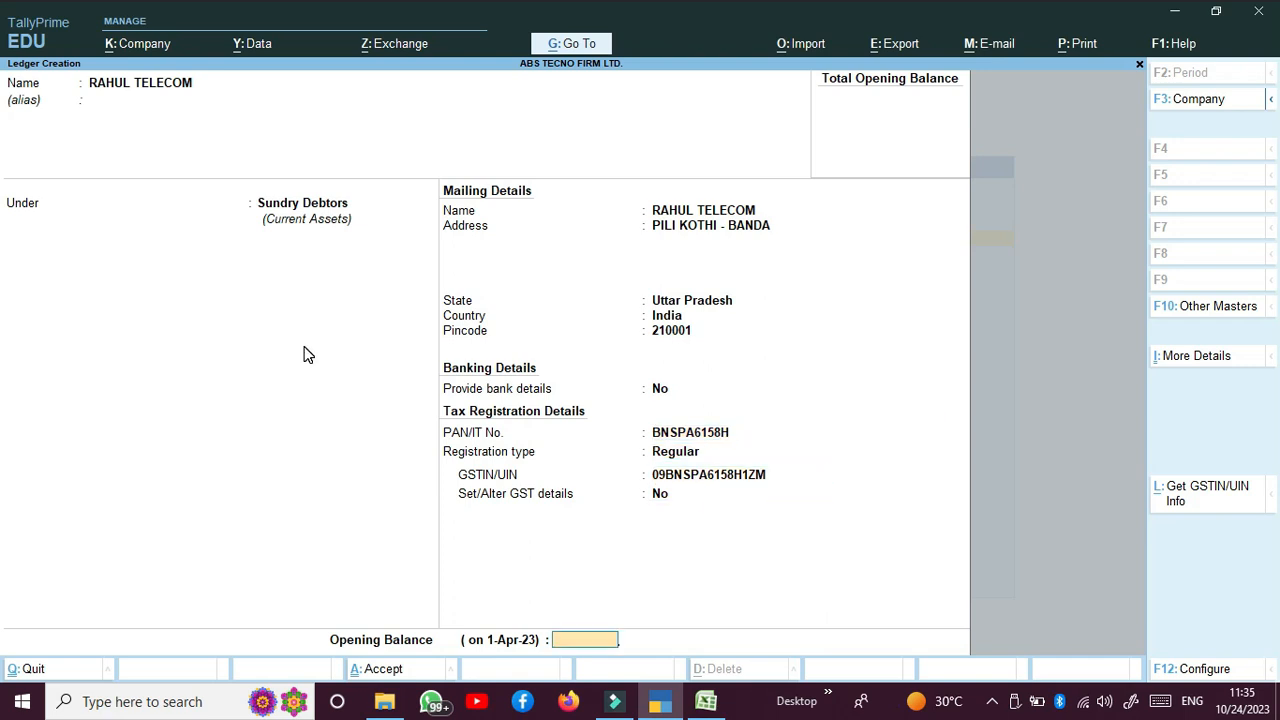
{"action": "key", "text": "Return"}
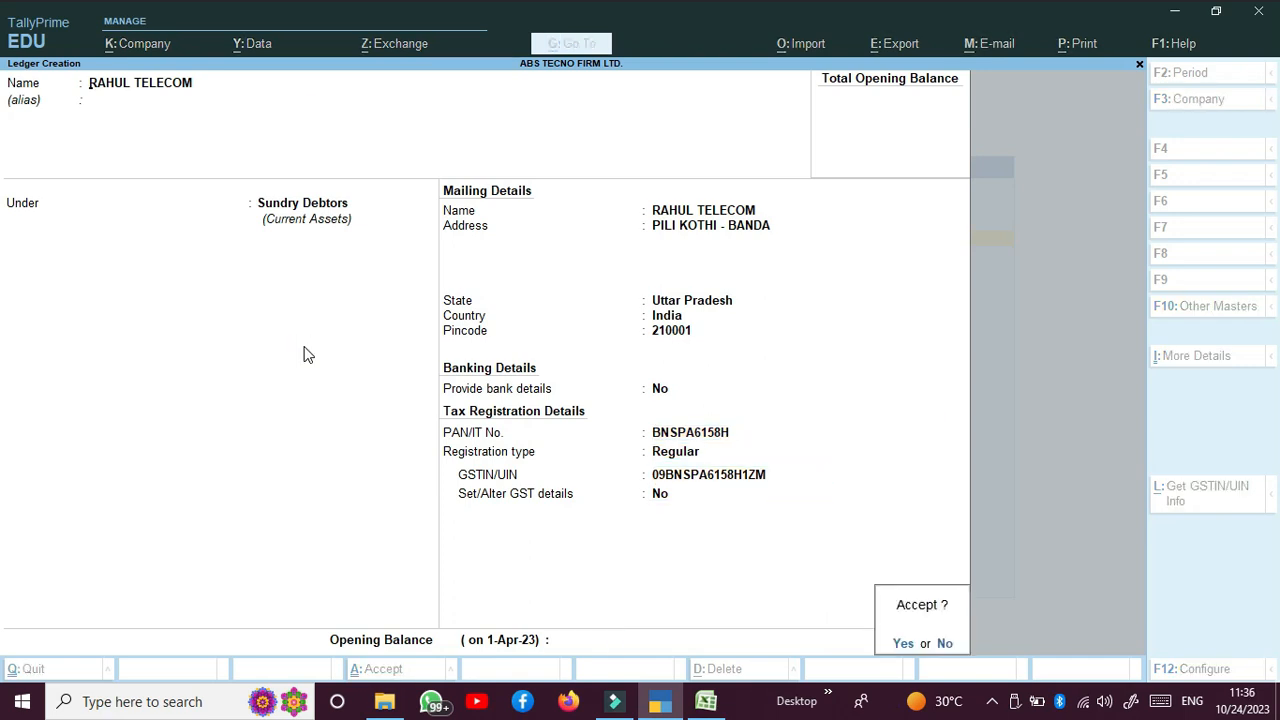
{"action": "key", "text": "Return"}
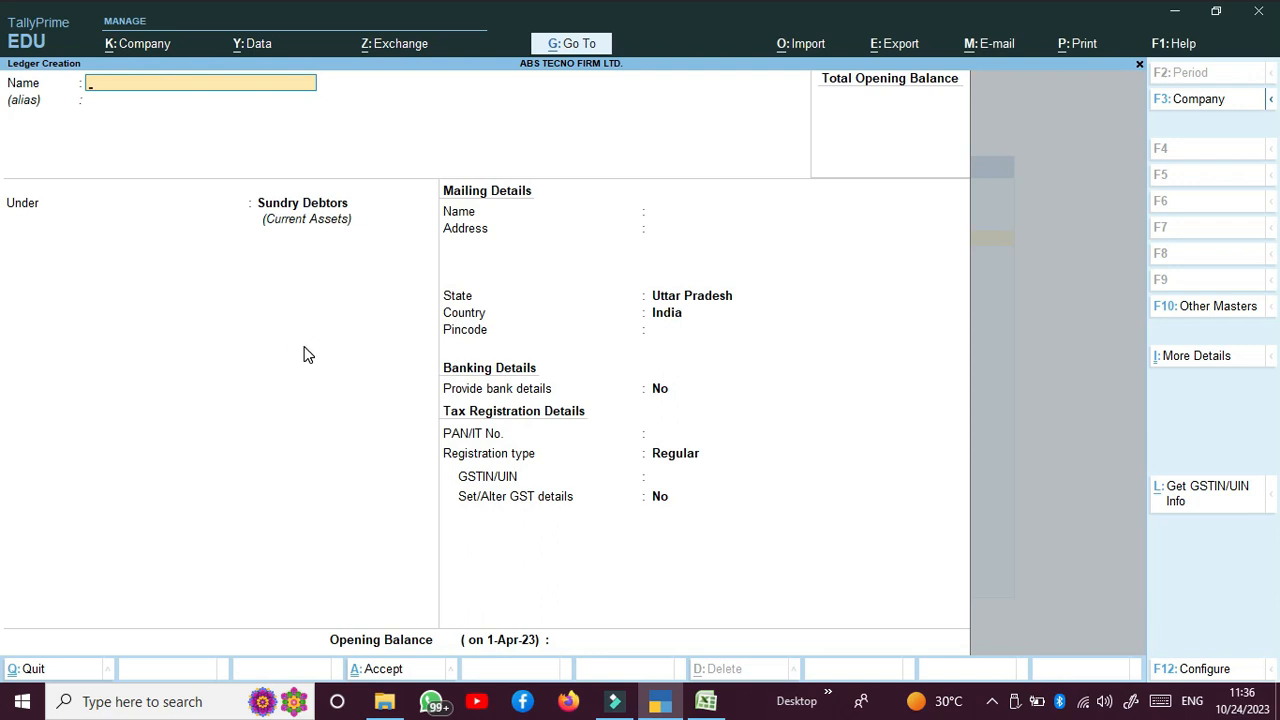
Step: Exit ledger creation, then briefly open and cancel Currency creation
{"action": "key", "text": "Escape"}
{"action": "key", "text": "Return"}
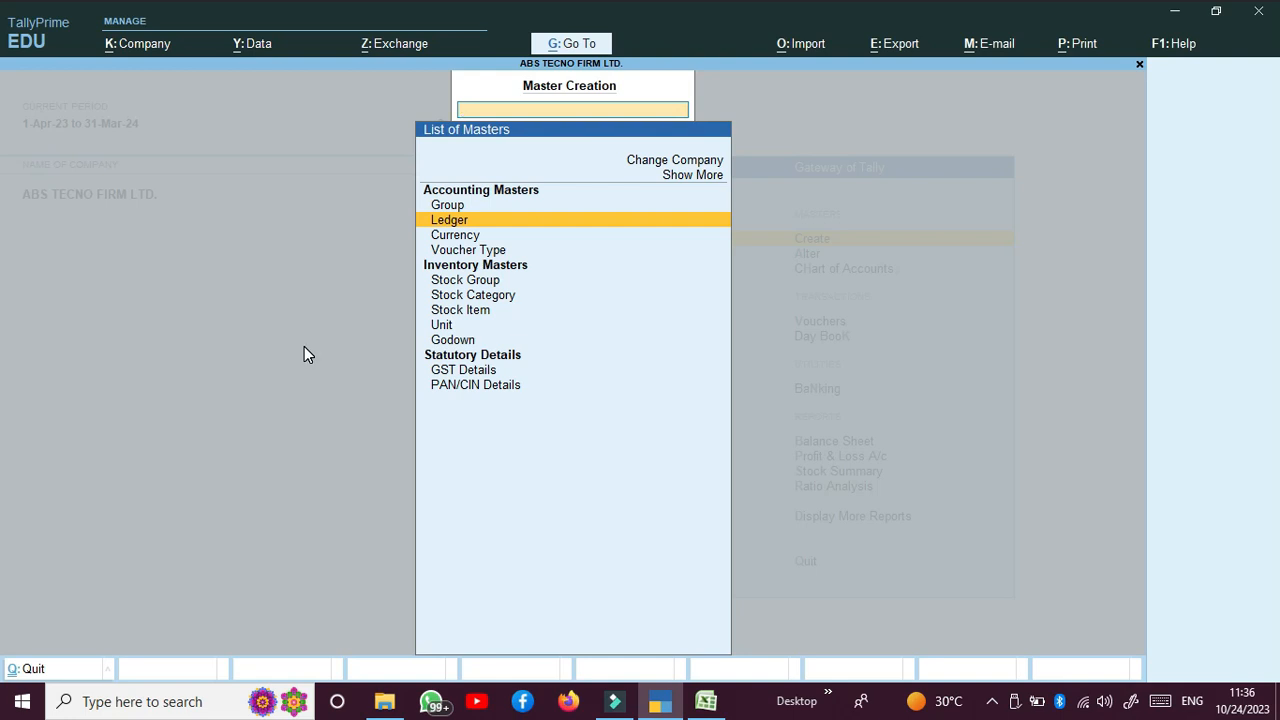
{"action": "key", "text": "Down"}
{"action": "key", "text": "Return"}
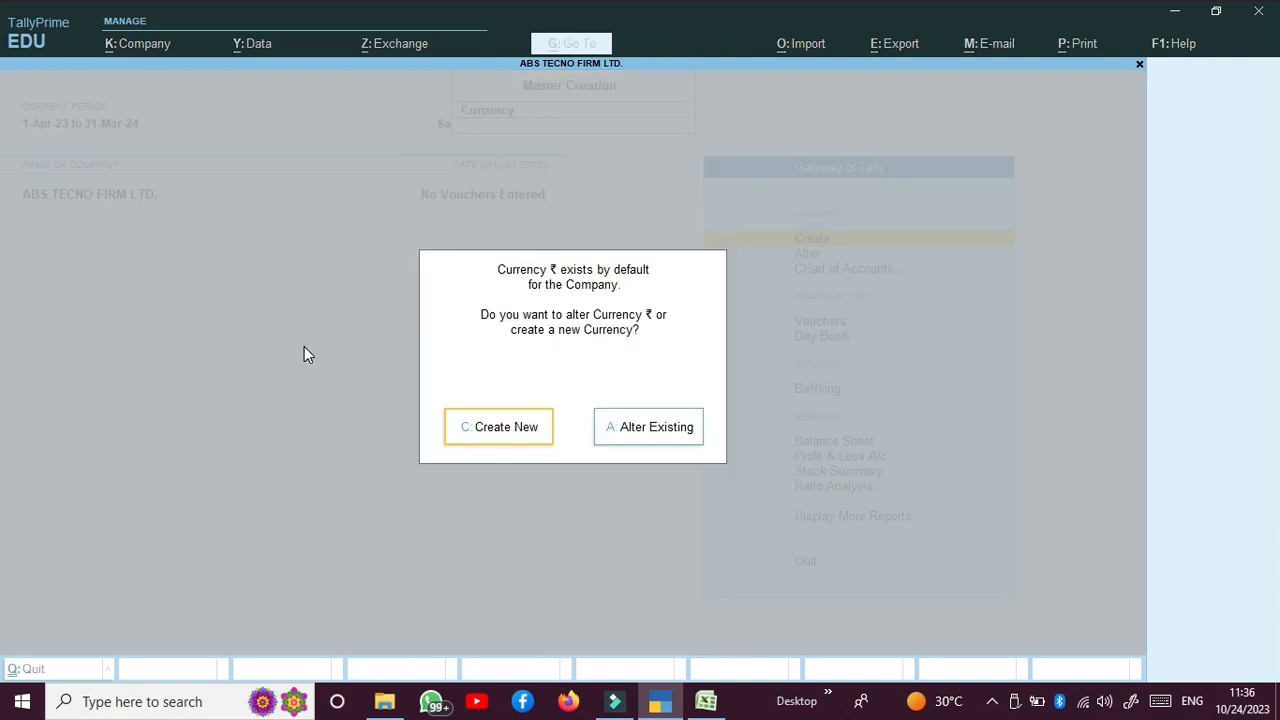
{"action": "key", "text": "Escape"}
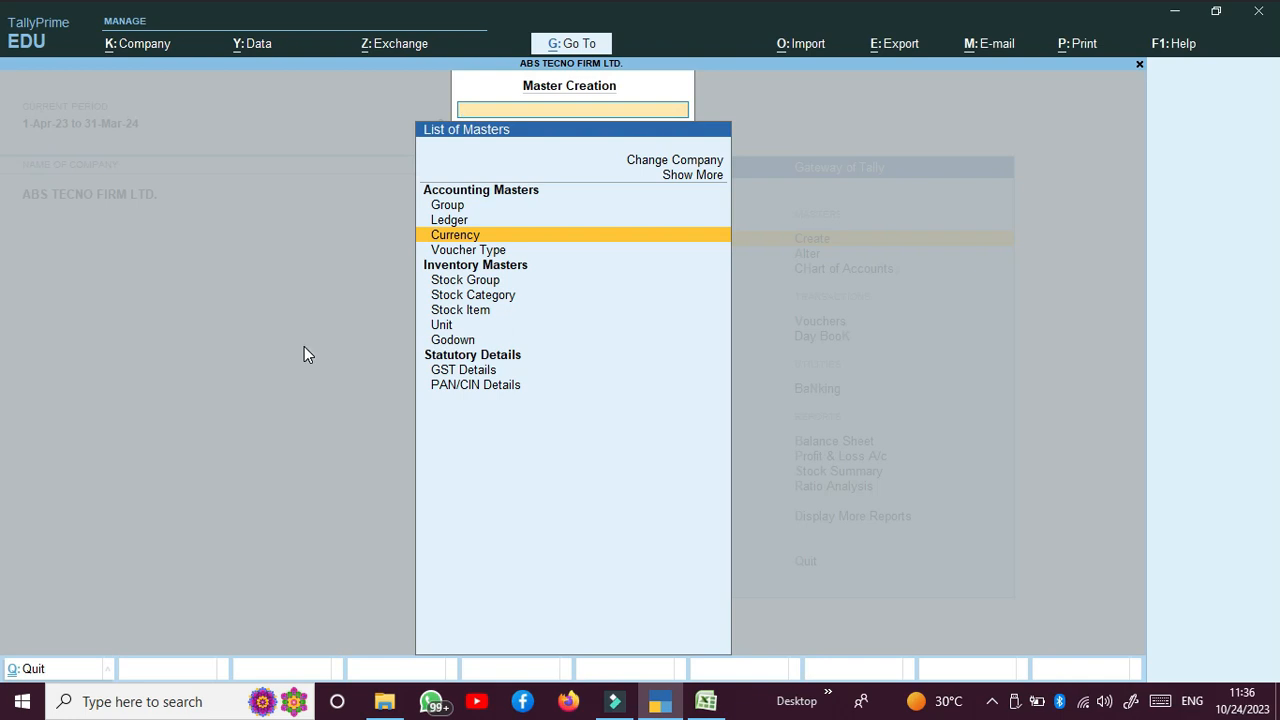
Step: Start creating a new Stock Group from the list of masters
{"action": "key", "text": "Down"}
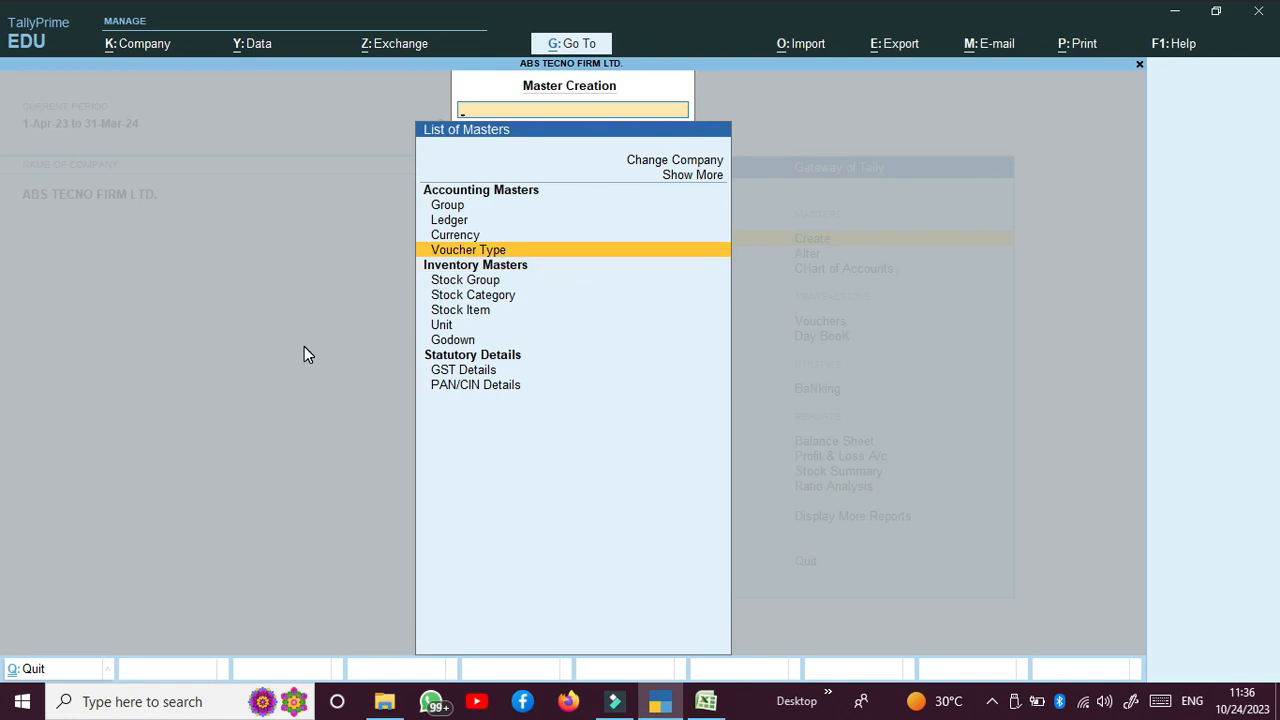
{"action": "key", "text": "Down"}
{"action": "key", "text": "Down"}
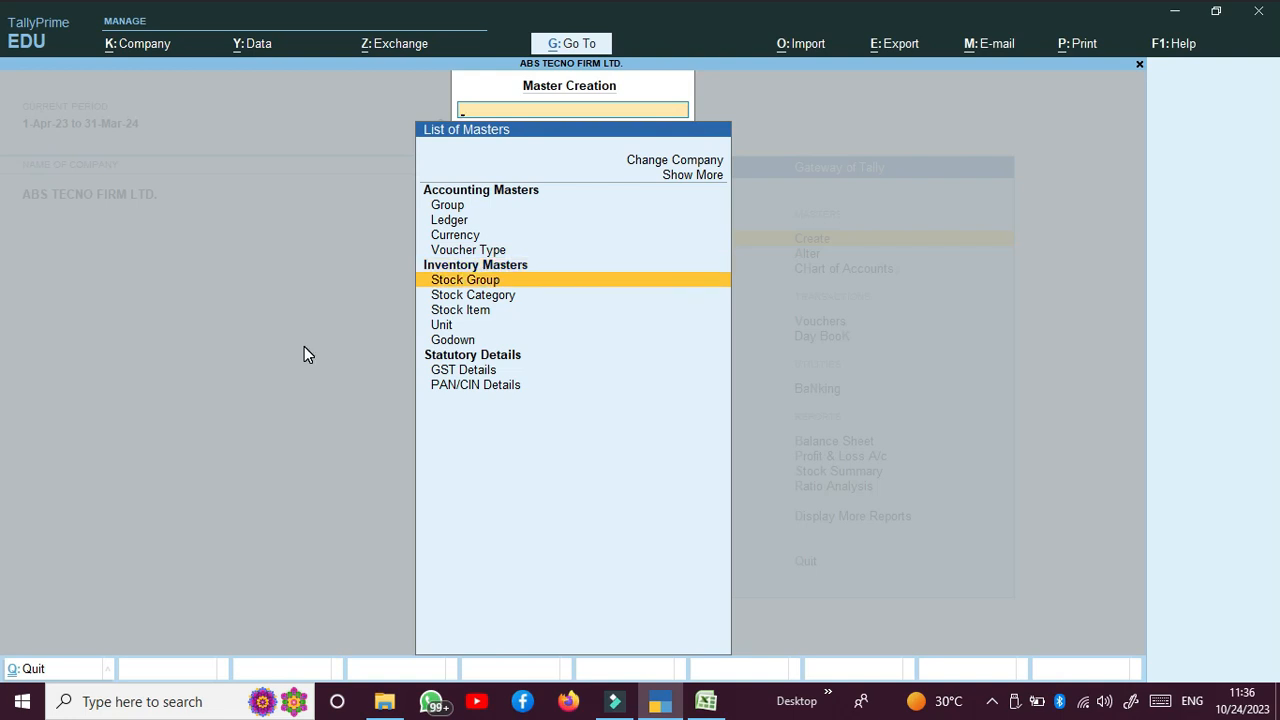
{"action": "key", "text": "Return"}
Step: Save stock group COMPUTER under Primary with item quantities set to be added
{"action": "type", "text": "C"}
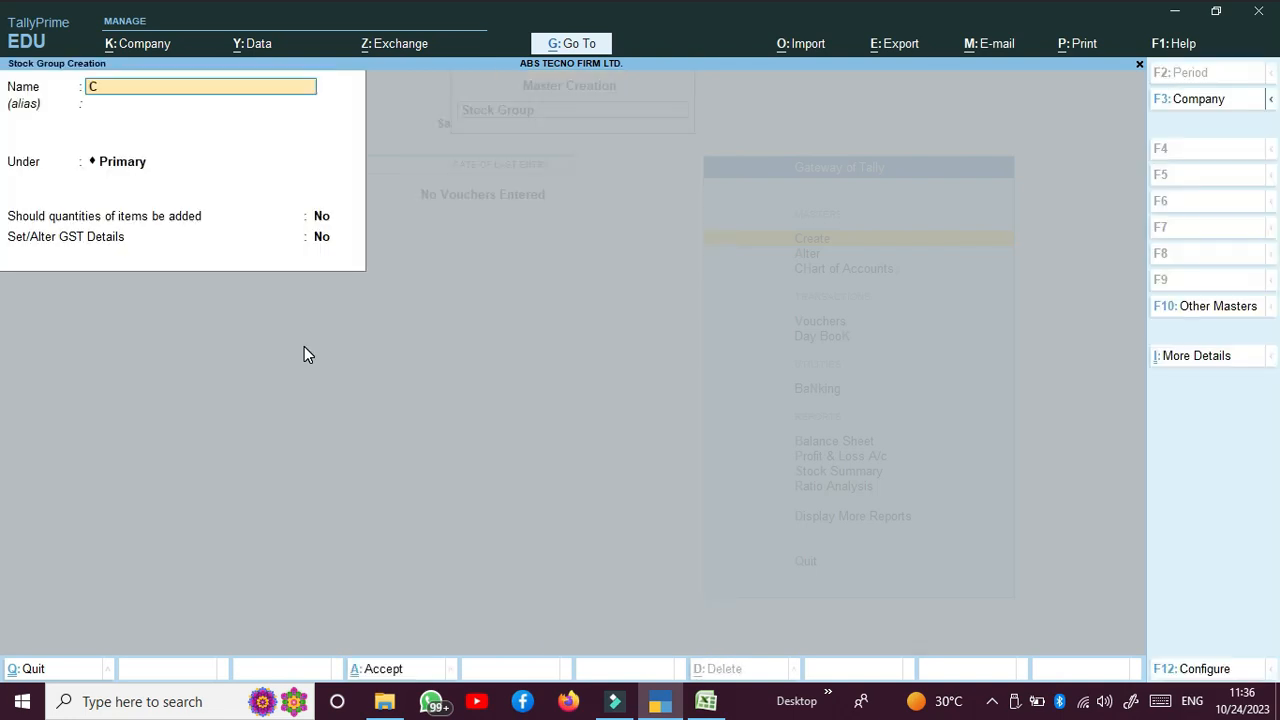
{"action": "type", "text": "OMPUTER"}
{"action": "key", "text": "Return"}
{"action": "key", "text": "Return"}
{"action": "key", "text": "Return"}
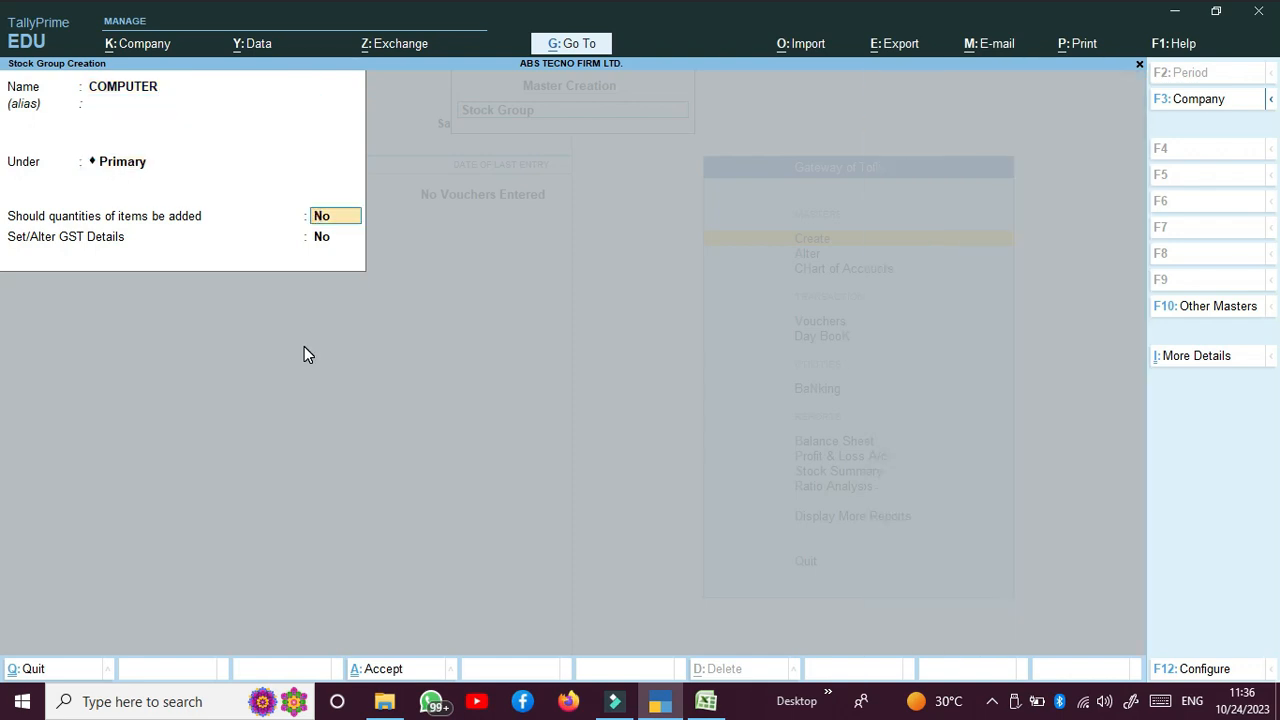
{"action": "type", "text": "Y"}
{"action": "key", "text": "Return"}
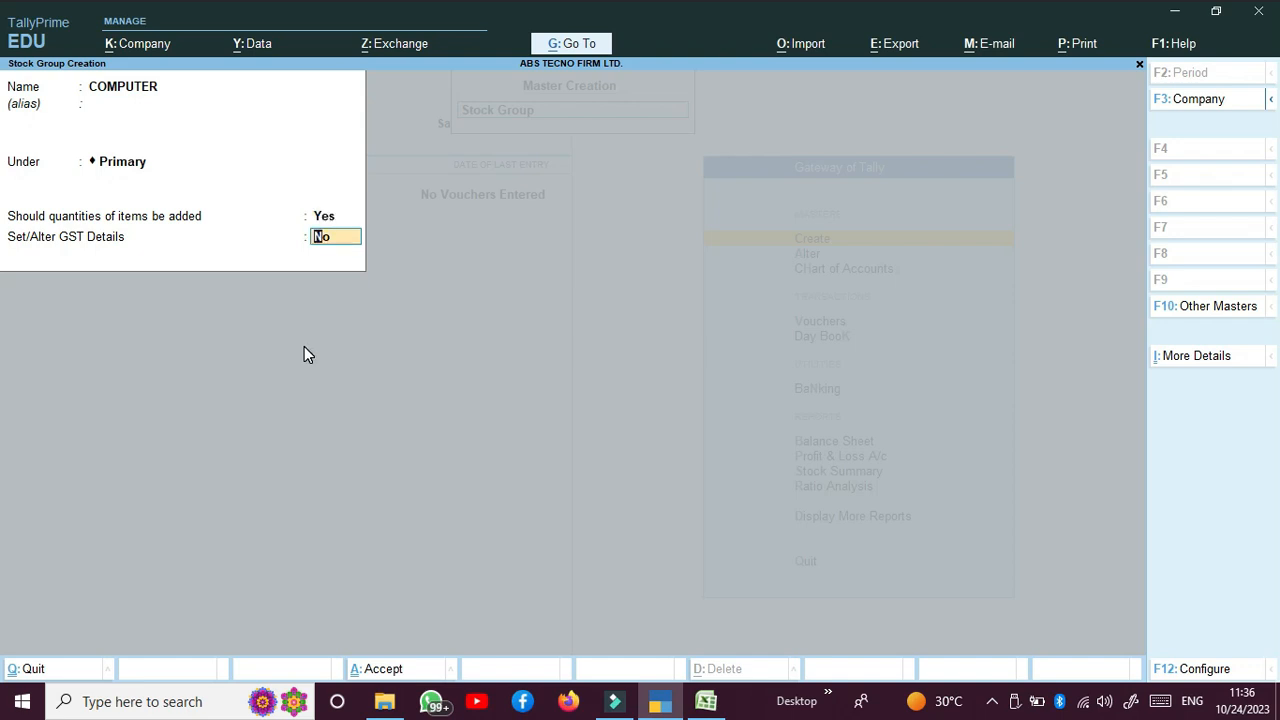
{"action": "key", "text": "Return"}
{"action": "key", "text": "Return"}
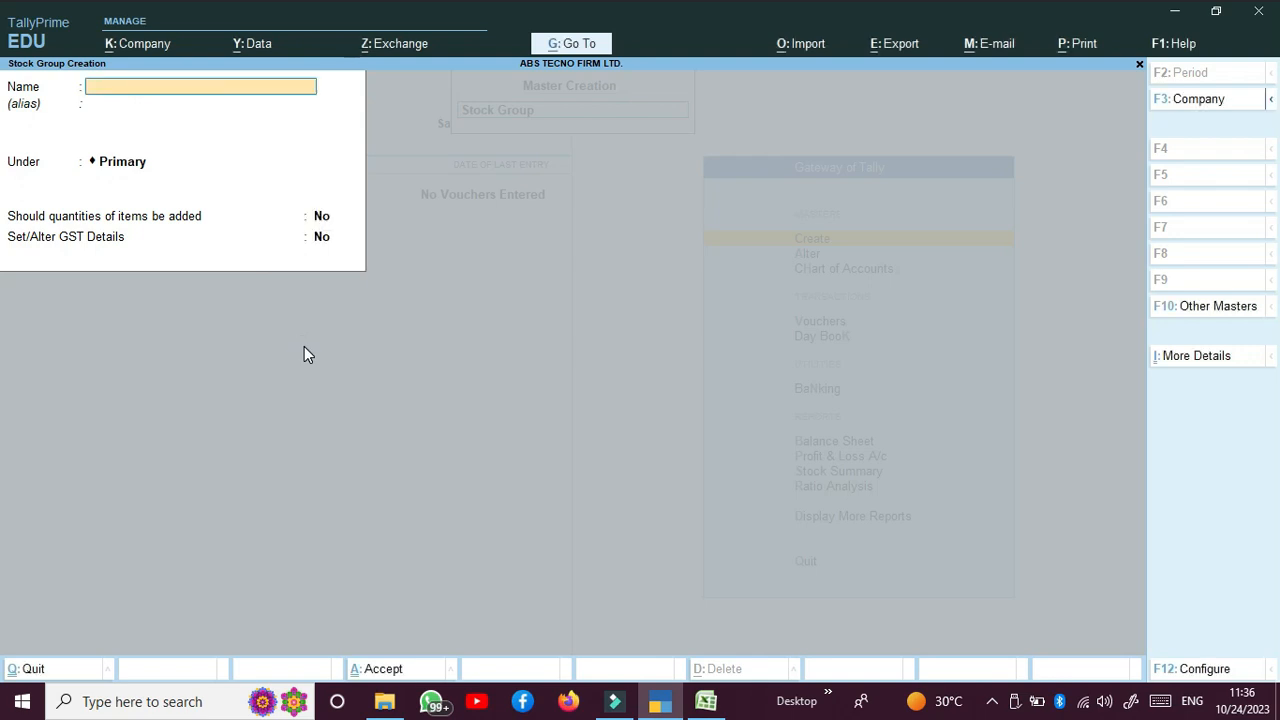
{"action": "key", "text": "Escape"}
{"action": "key", "text": "Return"}
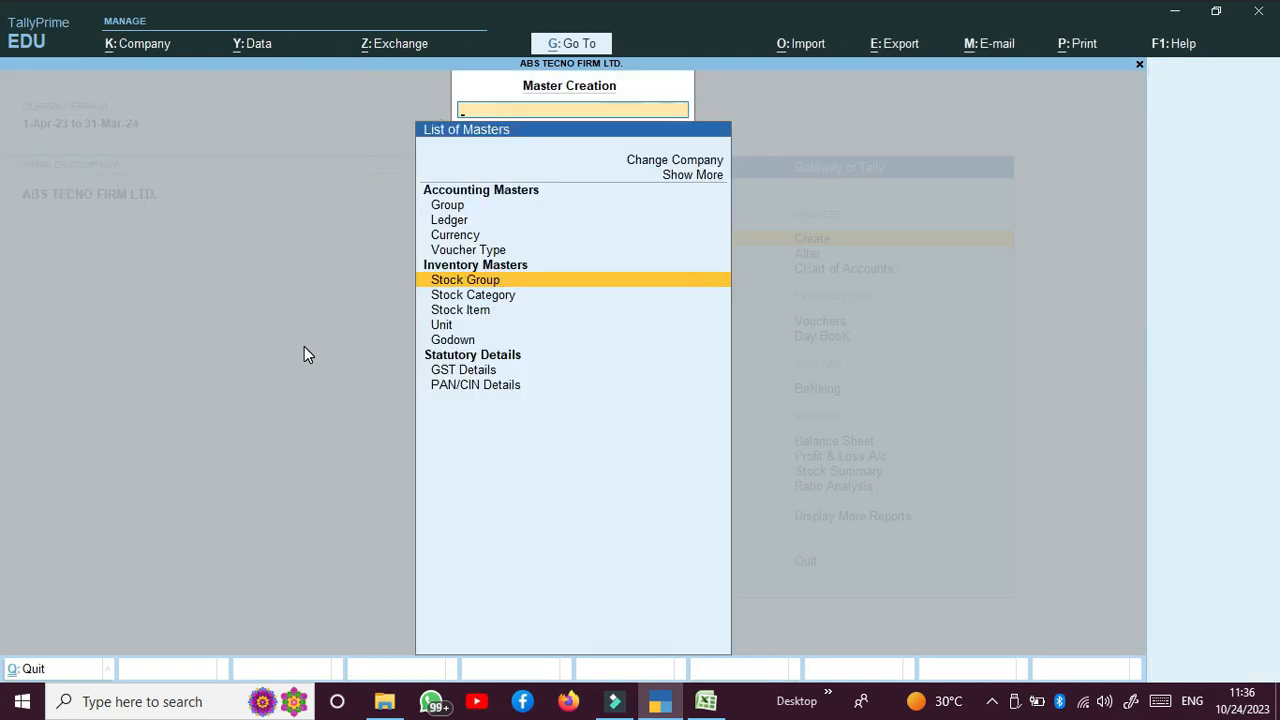
Step: Start a new Unit and enter PCS as its symbol
{"action": "key", "text": "Down"}
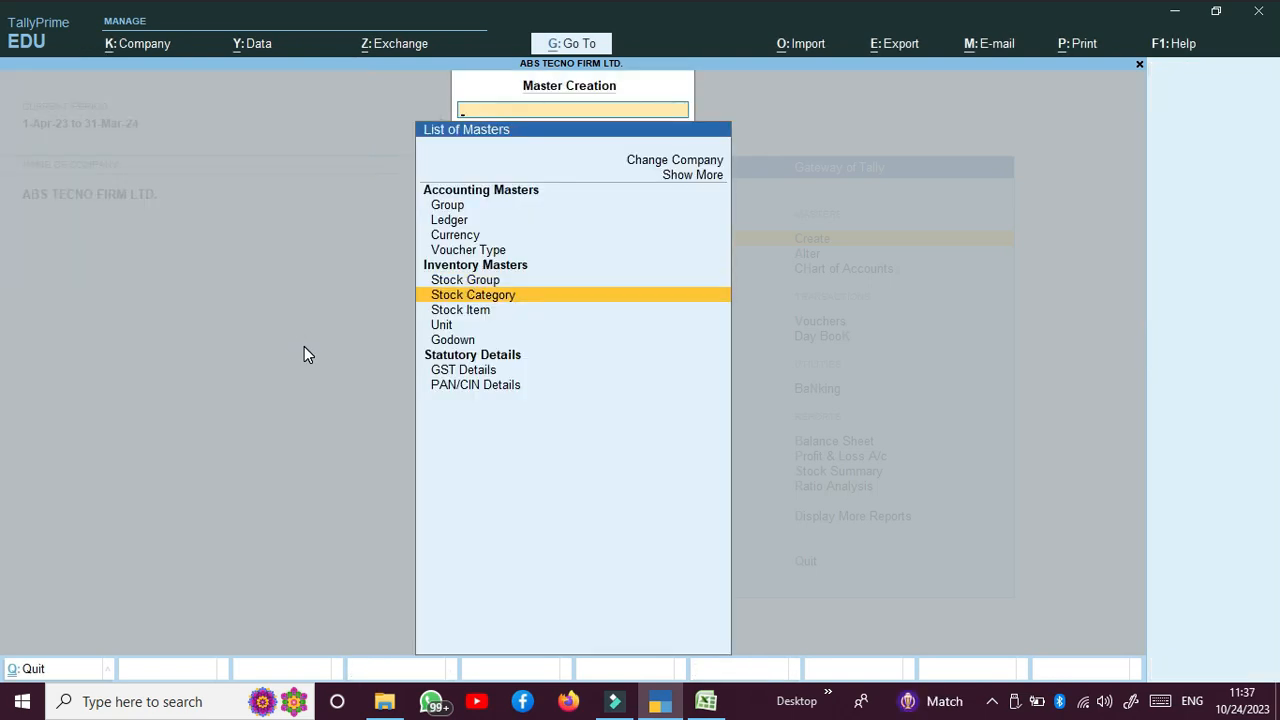
{"action": "key", "text": "Down"}
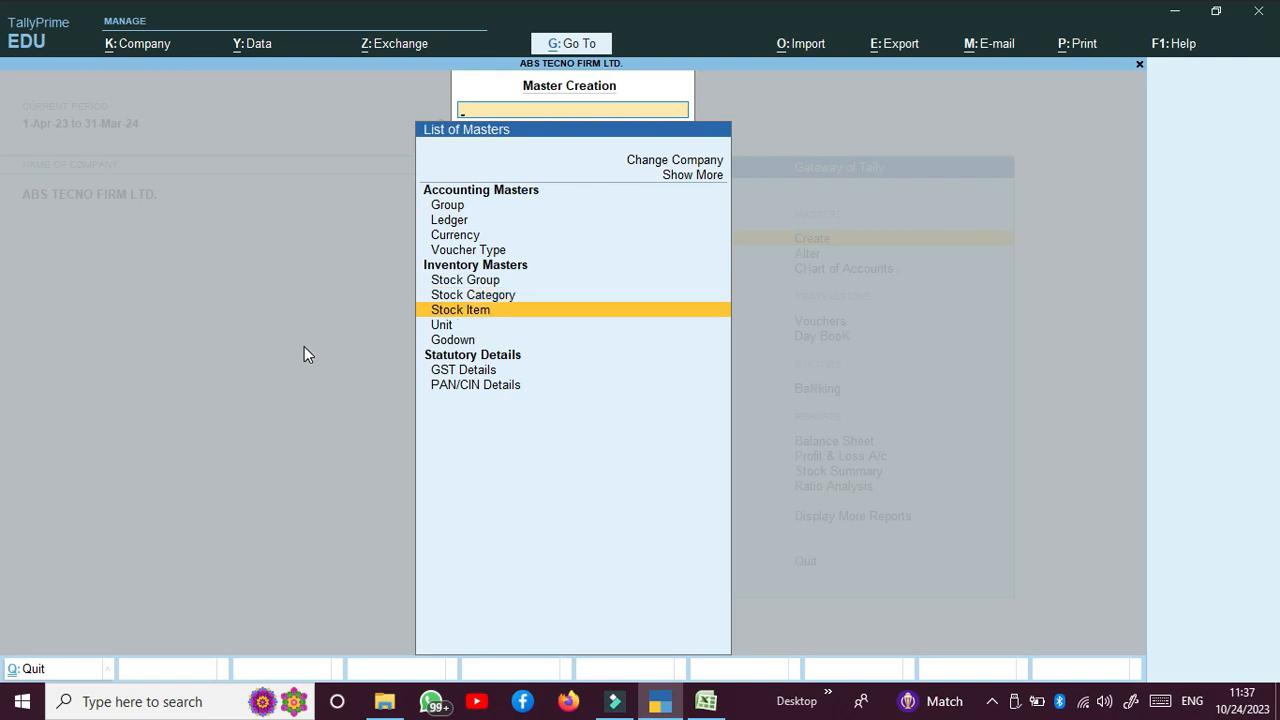
{"action": "key", "text": "Down"}
{"action": "key", "text": "Return"}
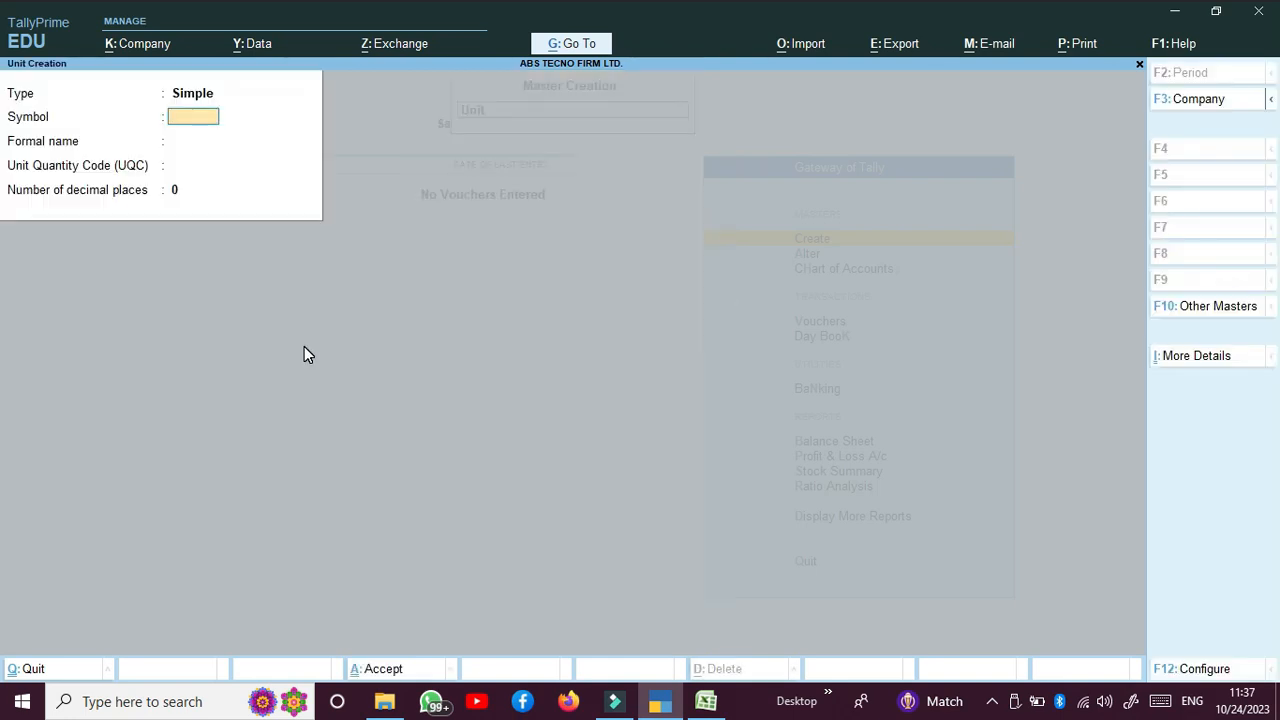
{"action": "type", "text": "PCS"}
{"action": "key", "text": "Return"}
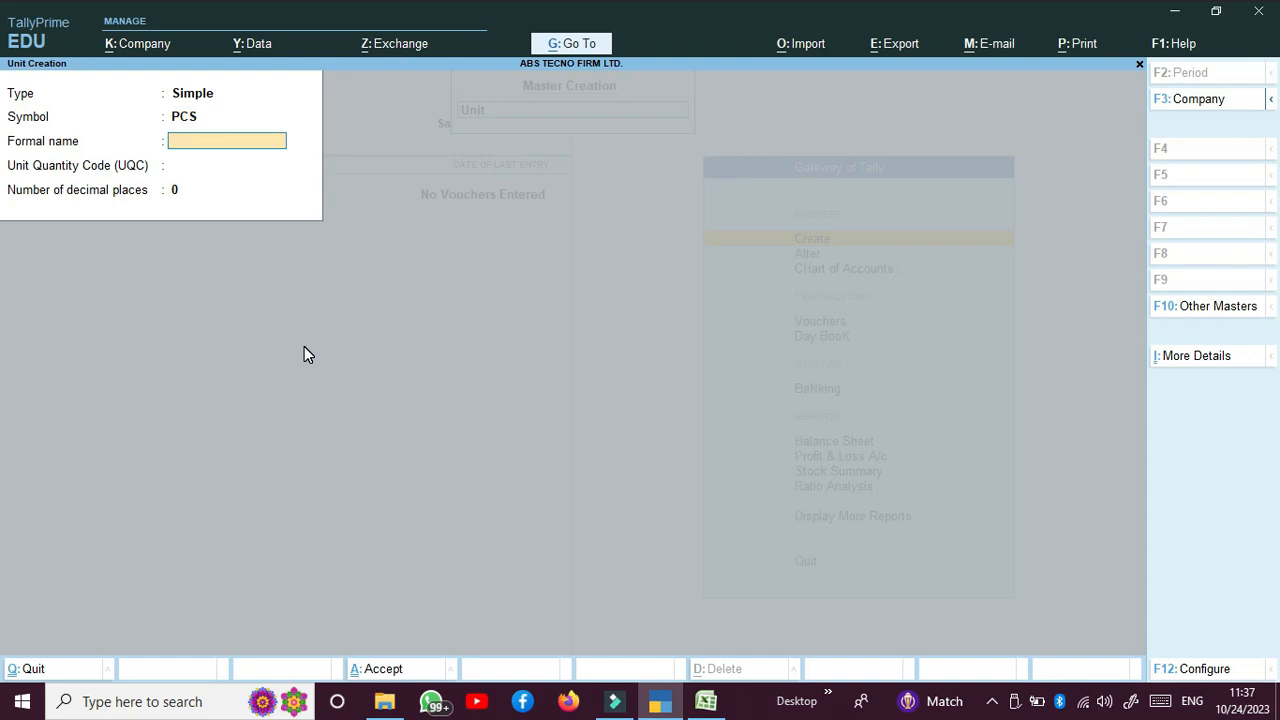
{"action": "type", "text": "P"}
{"action": "type", "text": "EUC"}
{"action": "key", "text": "BackSpace"}
{"action": "key", "text": "BackSpace"}
{"action": "type", "text": "S"}
{"action": "key", "text": "Return"}
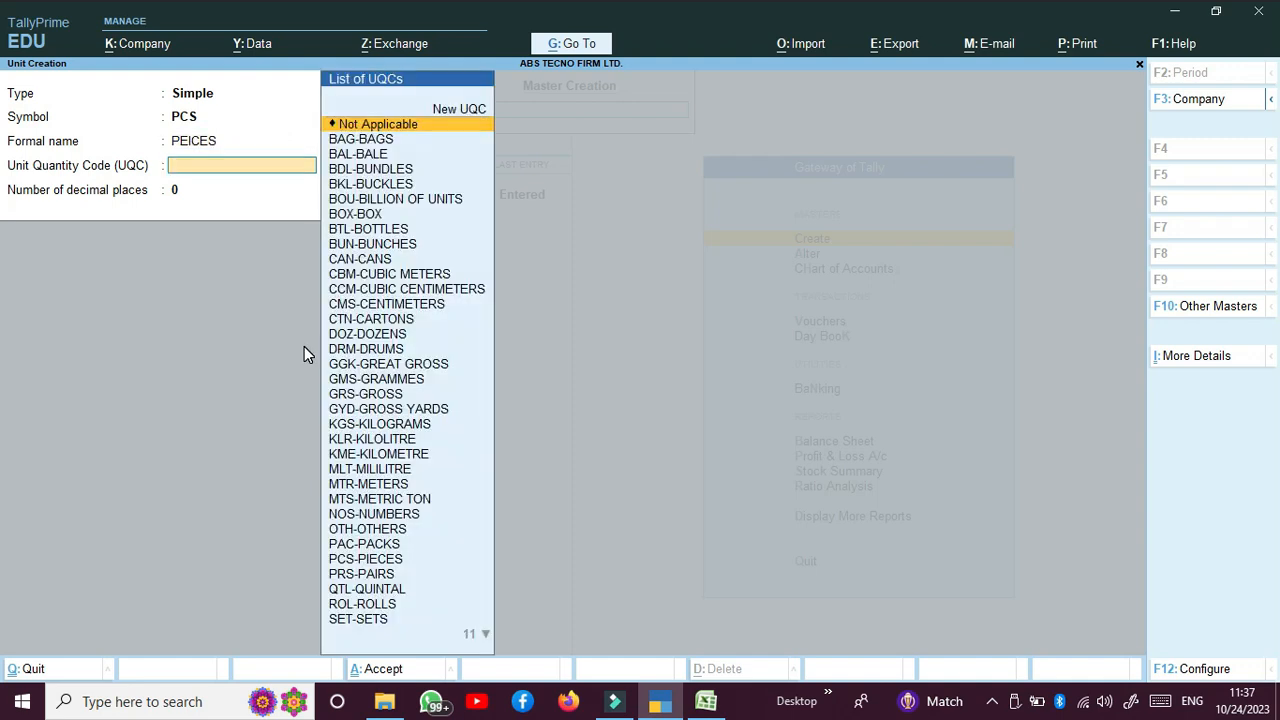
Step: Give the unit formal name PIECES, quantity code PCS-PIECES and 2 decimal places, then save
{"action": "type", "text": "P"}
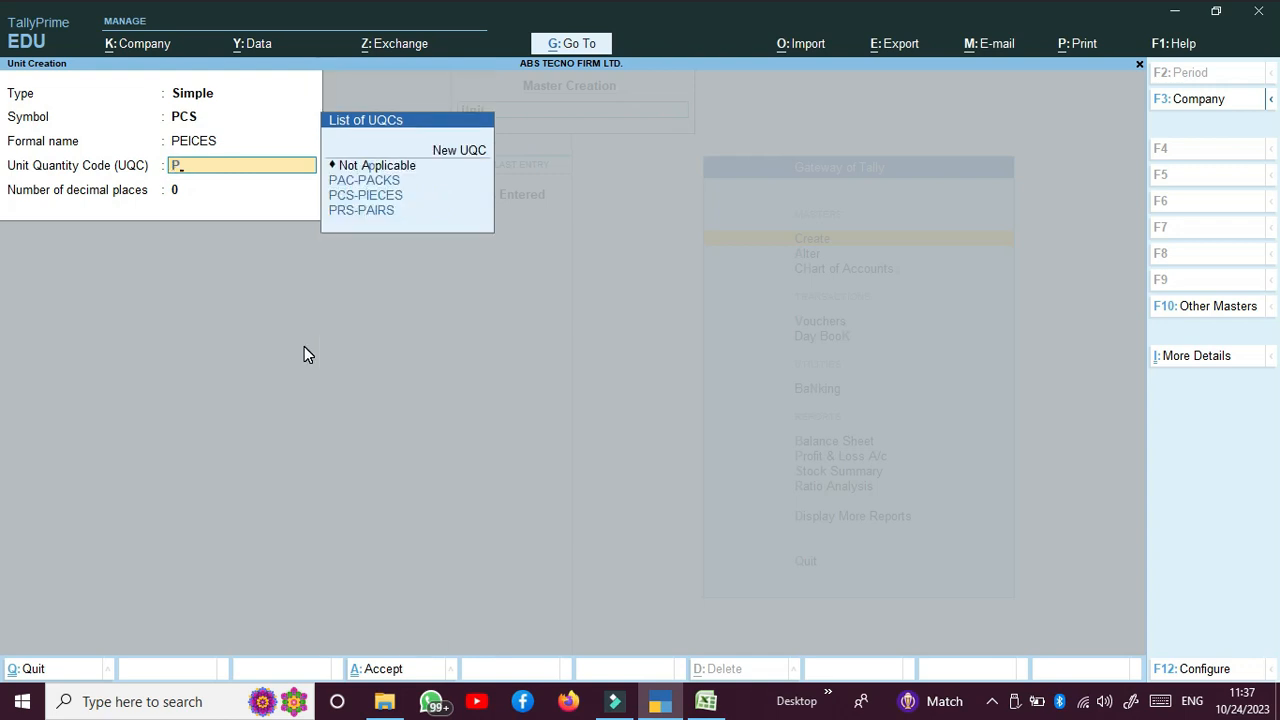
{"action": "key", "text": "Down"}
{"action": "key", "text": "Down"}
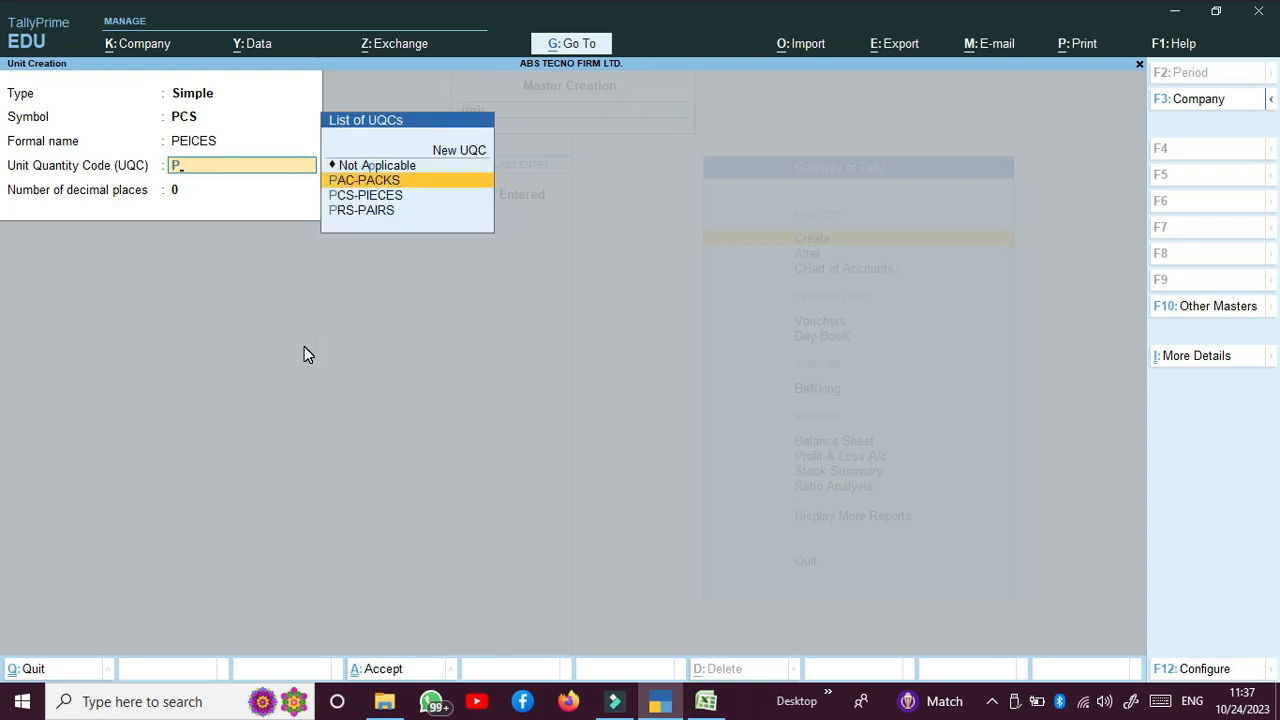
{"action": "key", "text": "Return"}
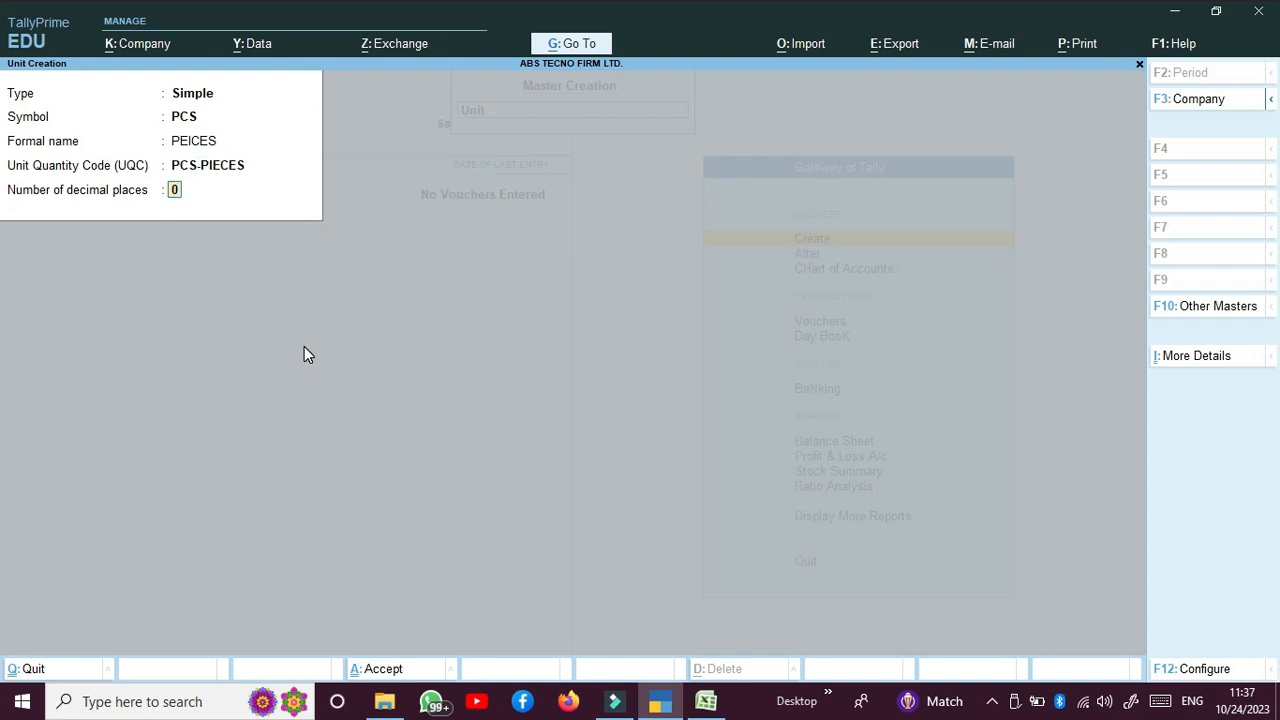
{"action": "key", "text": "BackSpace"}
{"action": "key", "text": "BackSpace"}
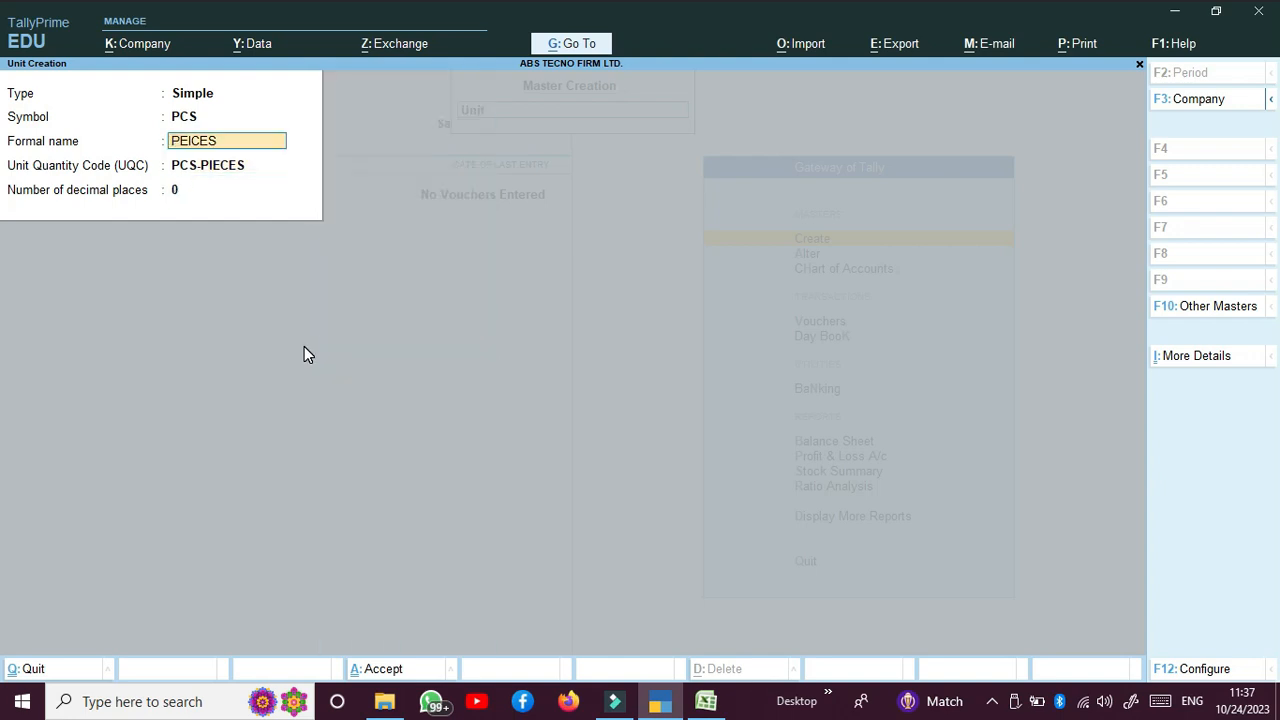
{"action": "type", "text": "PIECES"}
{"action": "key", "text": "Return"}
{"action": "key", "text": "Return"}
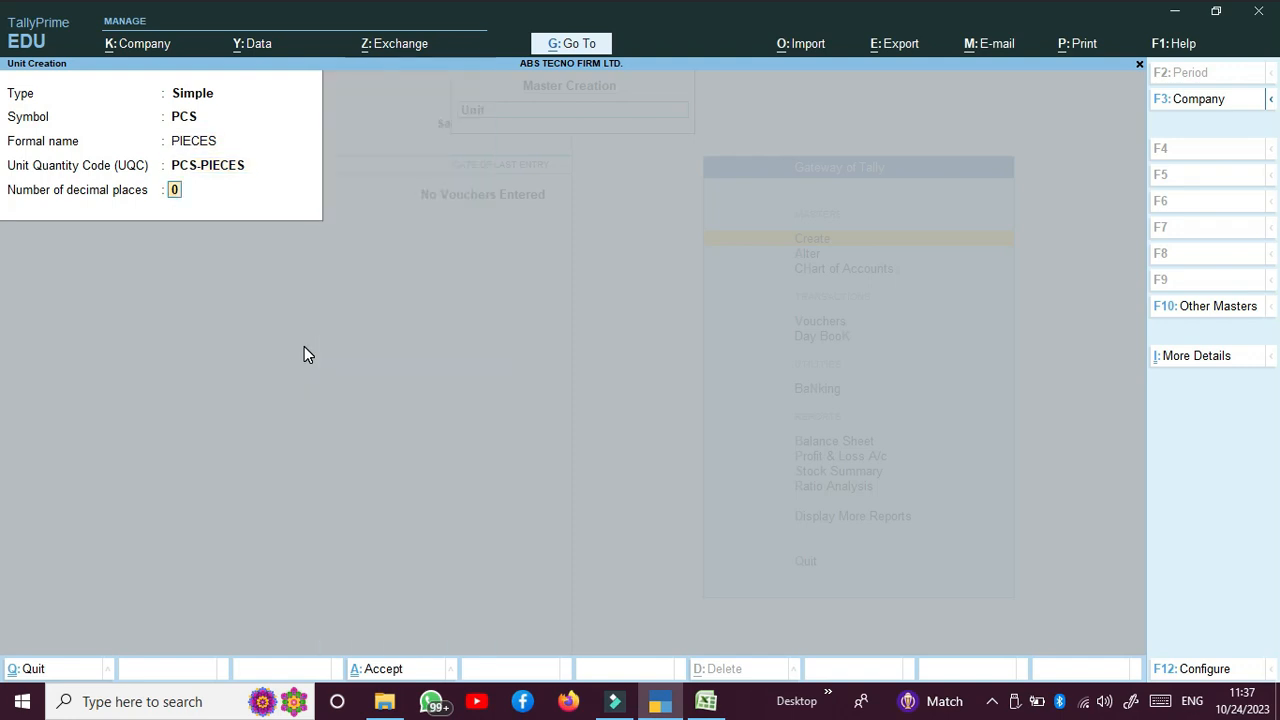
{"action": "type", "text": "2"}
{"action": "key", "text": "Return"}
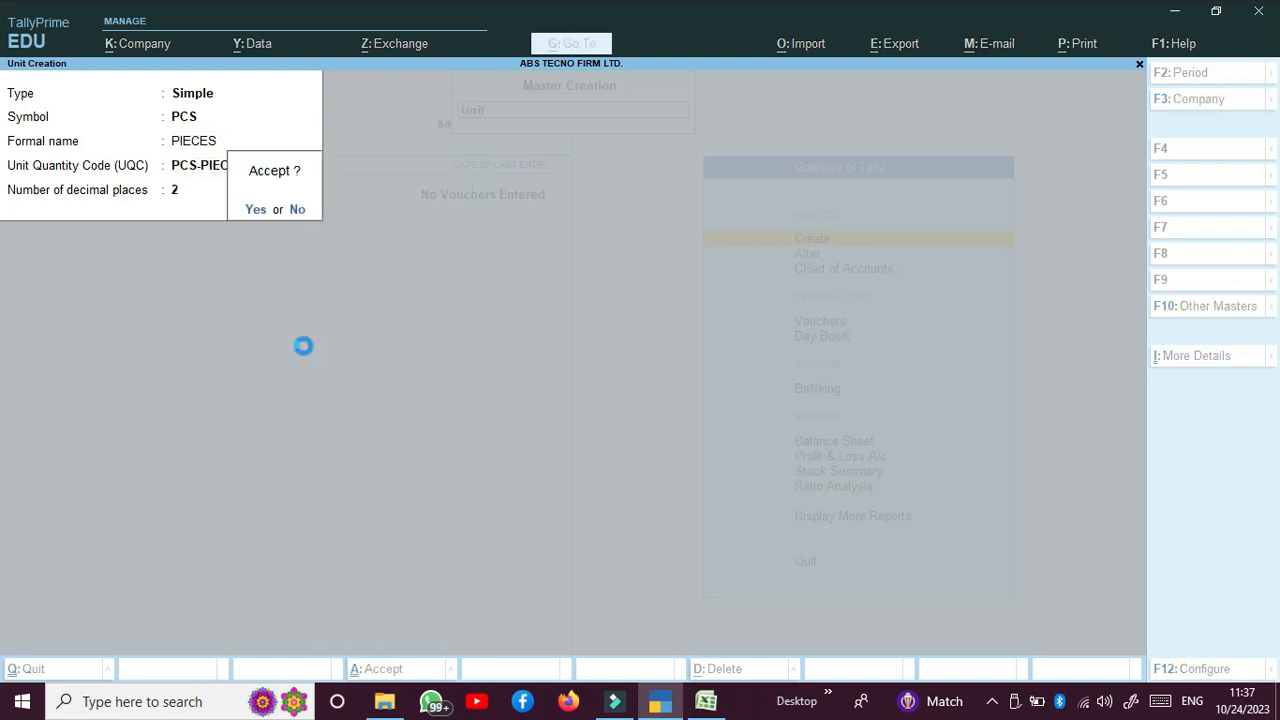
{"action": "key", "text": "Return"}
{"action": "key", "text": "Escape"}
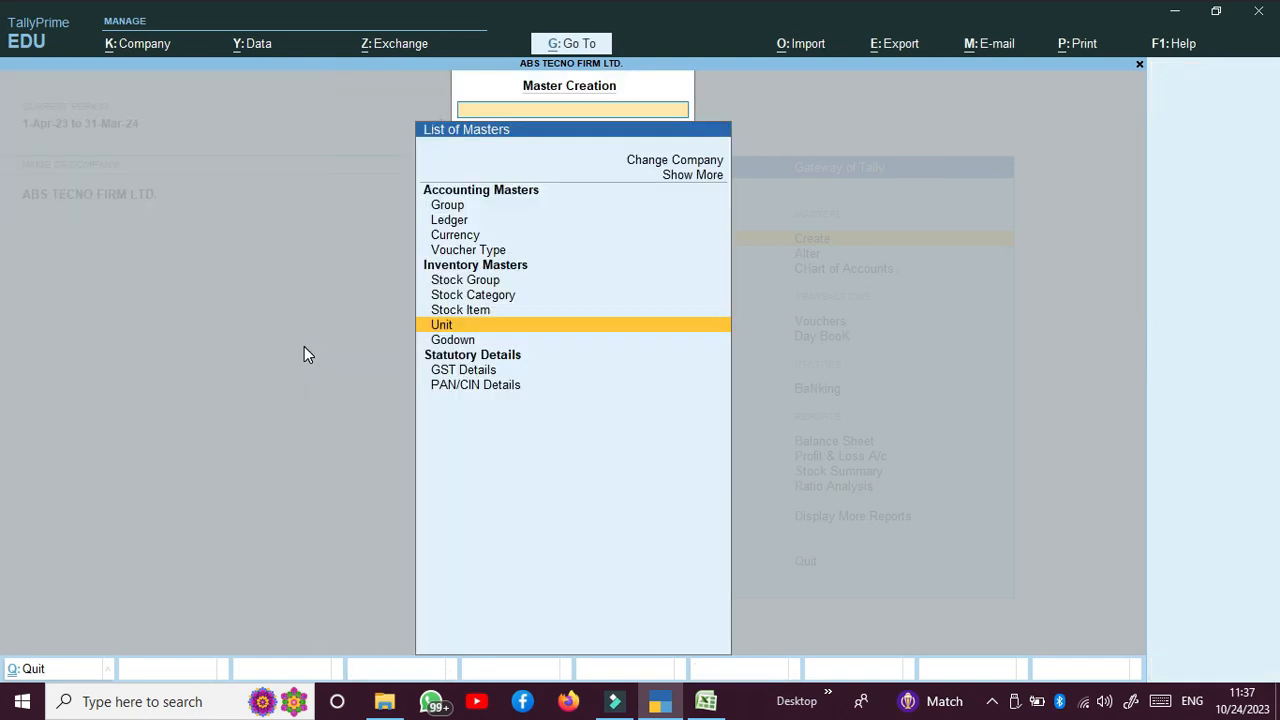
Step: Start stock item CABINET under the COMPUTER group with PCS as its unit
{"action": "key", "text": "Up"}
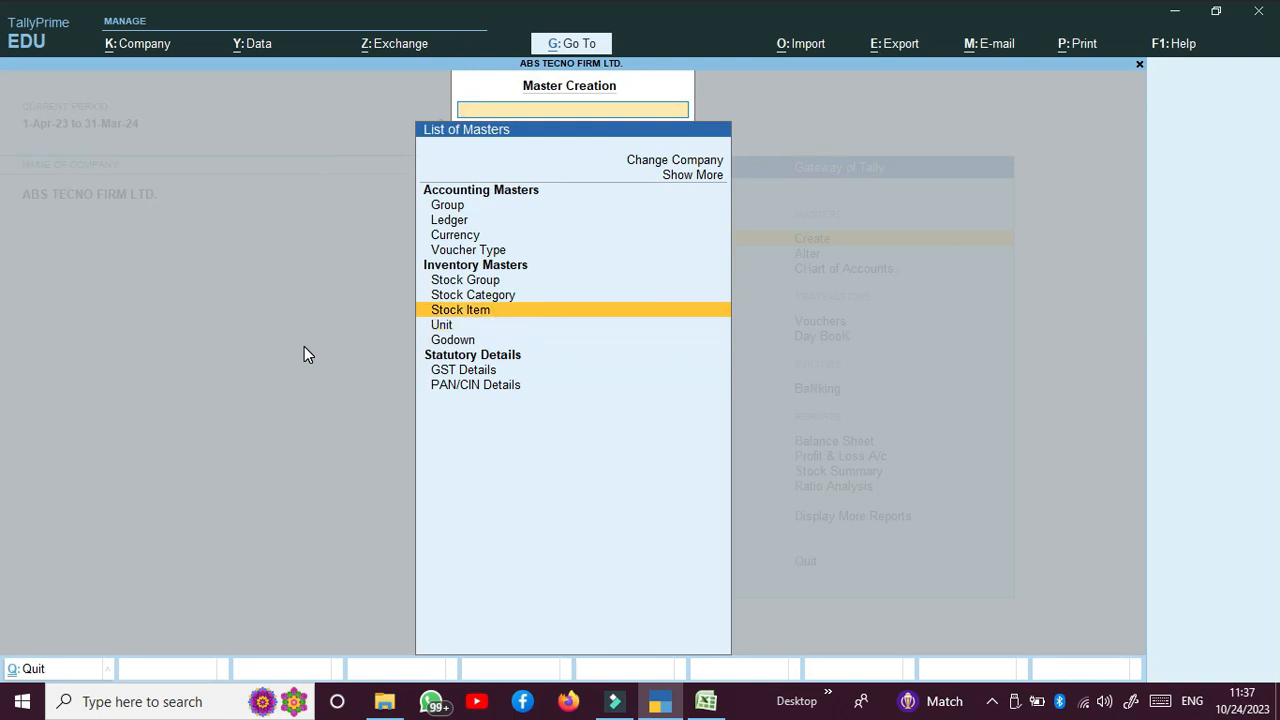
{"action": "key", "text": "Return"}
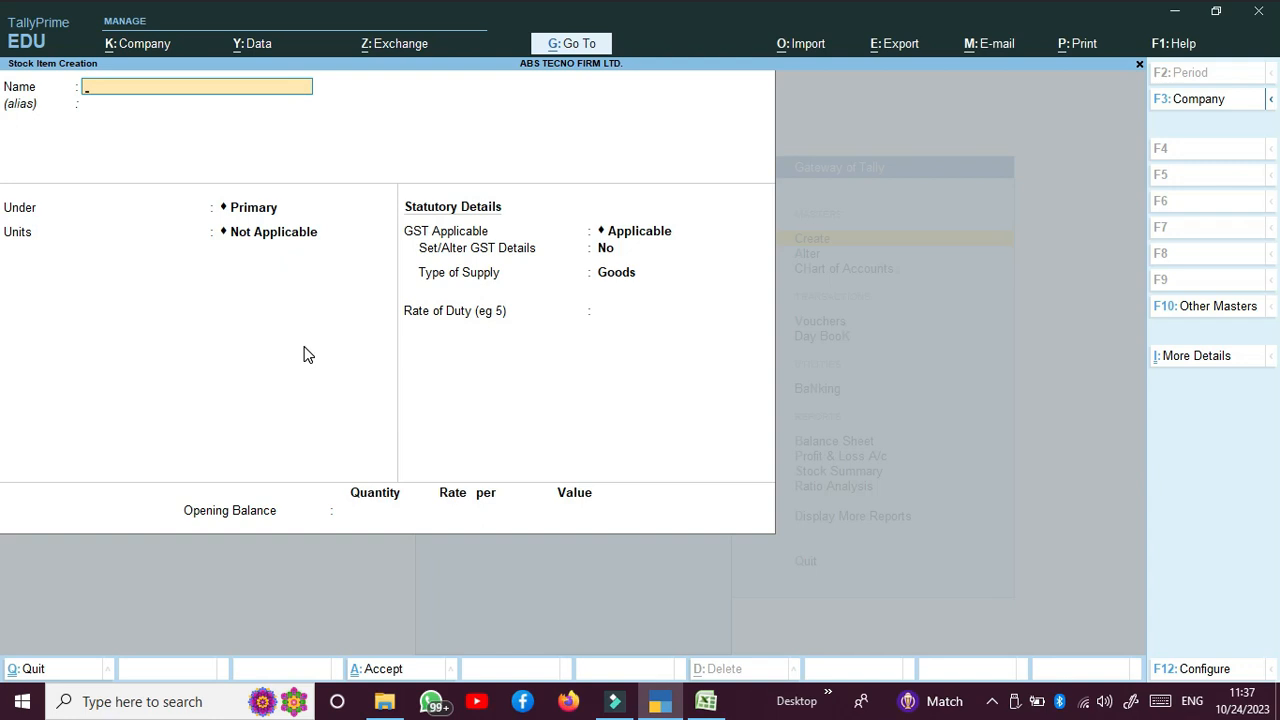
{"action": "type", "text": "CABINET"}
{"action": "key", "text": "Return"}
{"action": "key", "text": "Return"}
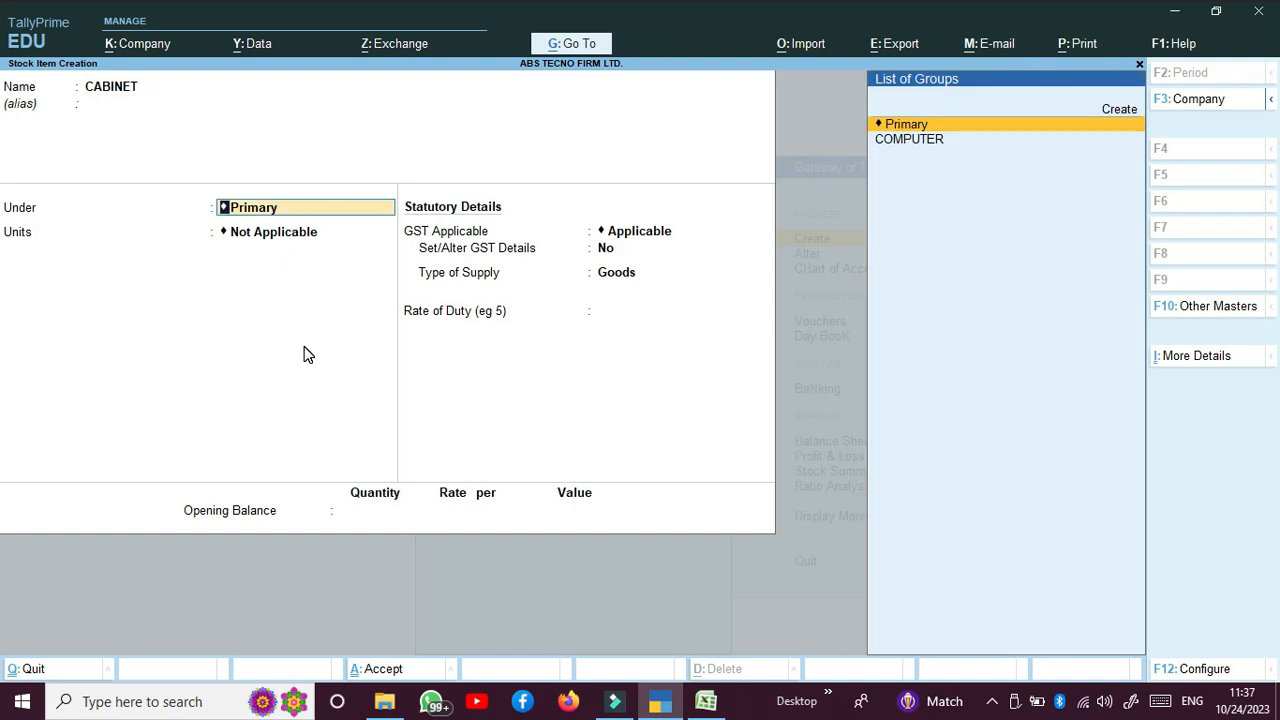
{"action": "key", "text": "Down"}
{"action": "key", "text": "Return"}
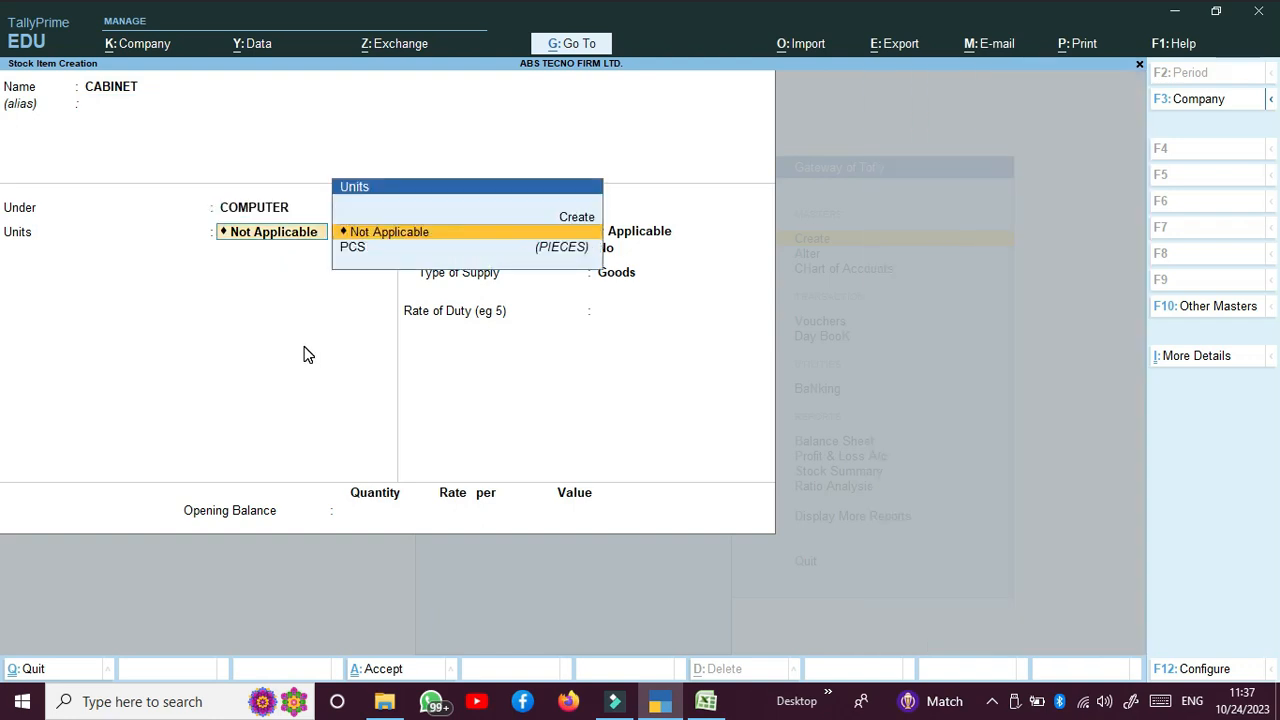
{"action": "key", "text": "Down"}
{"action": "key", "text": "Return"}
{"action": "key", "text": "Return"}
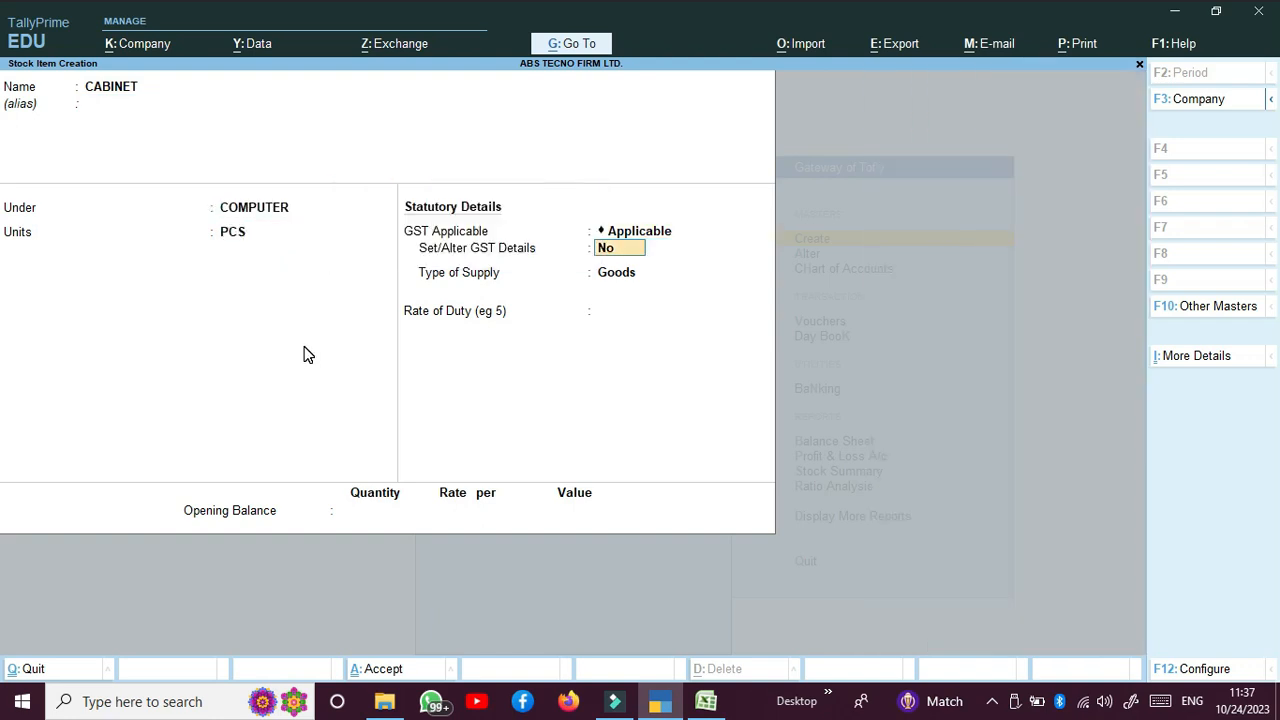
Step: Turn on GST details and enter CABINET as the GST description
{"action": "key", "text": "y"}
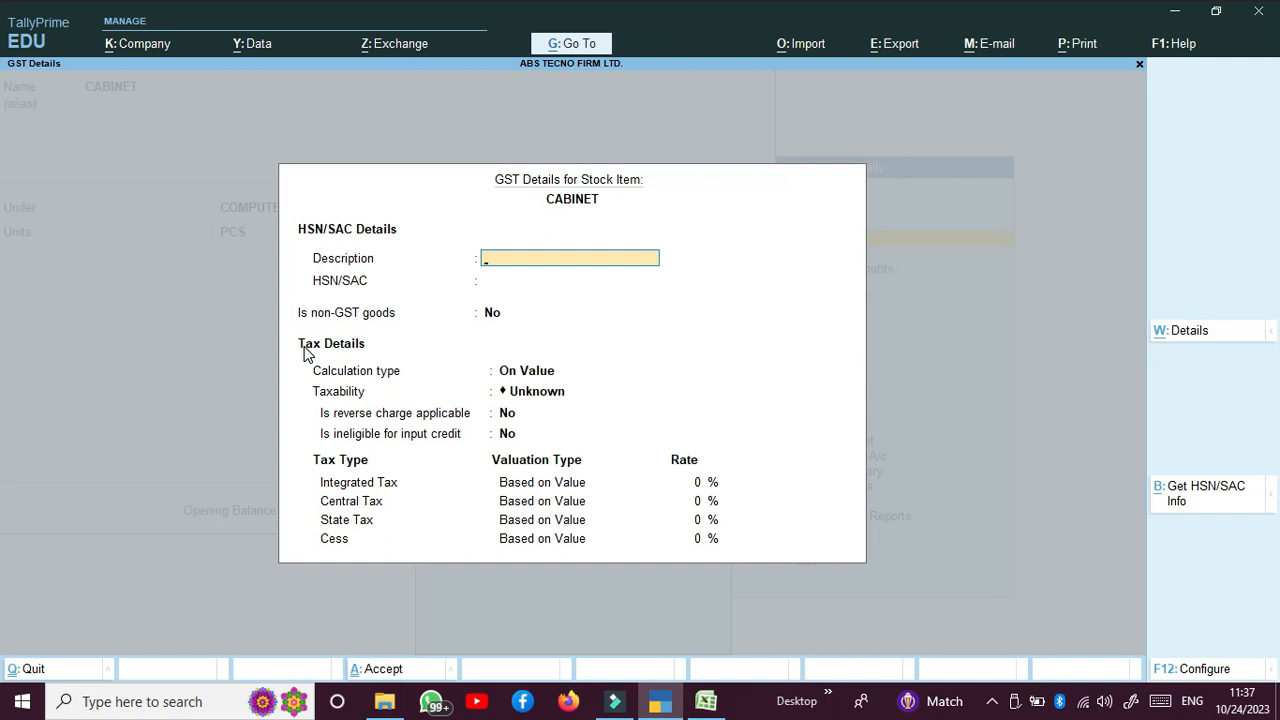
{"action": "type", "text": "CABINET"}
{"action": "key", "text": "Return"}
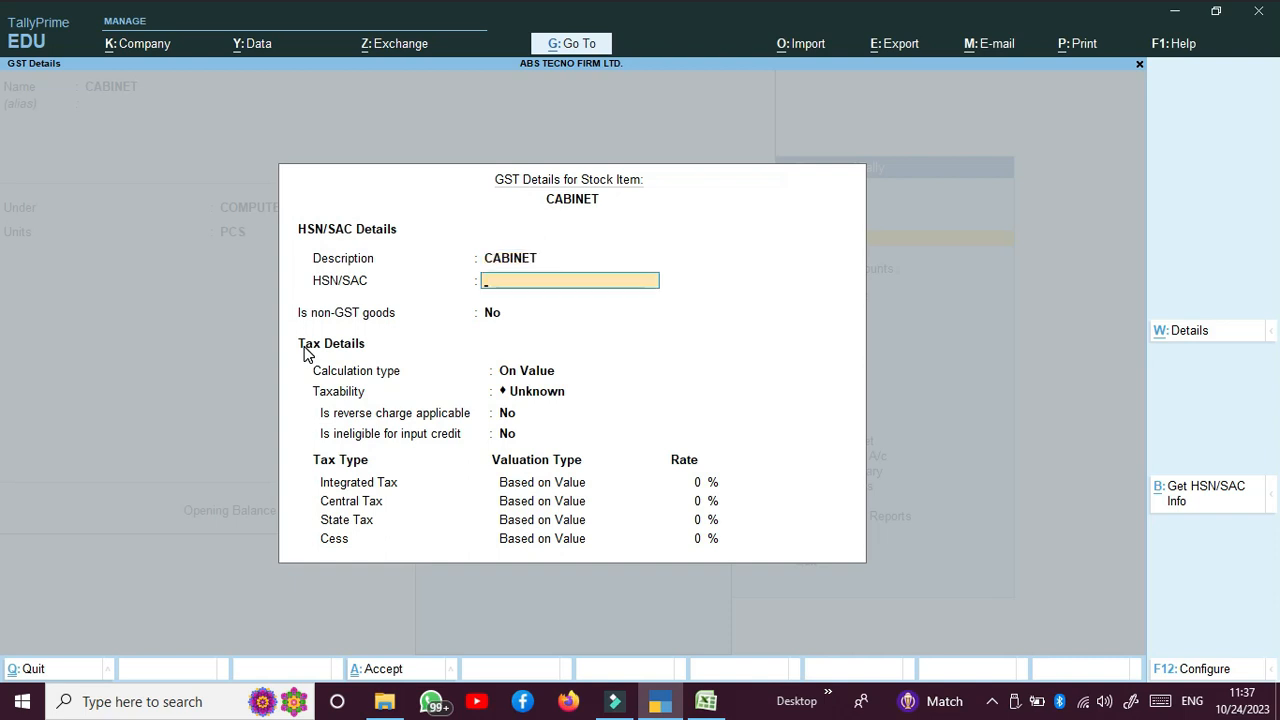
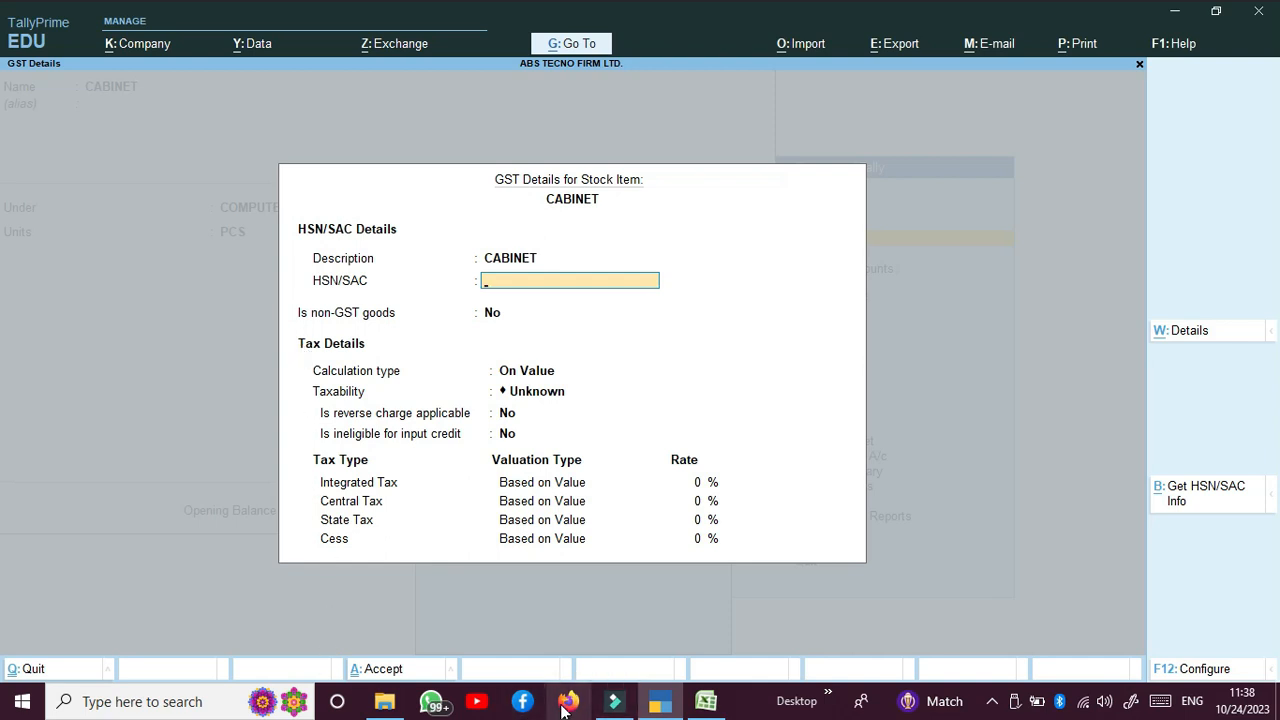
Step: Bring up the Windows search panel over the CABINET GST Details window
{"action": "left_click", "coordinate": [105, 702]}
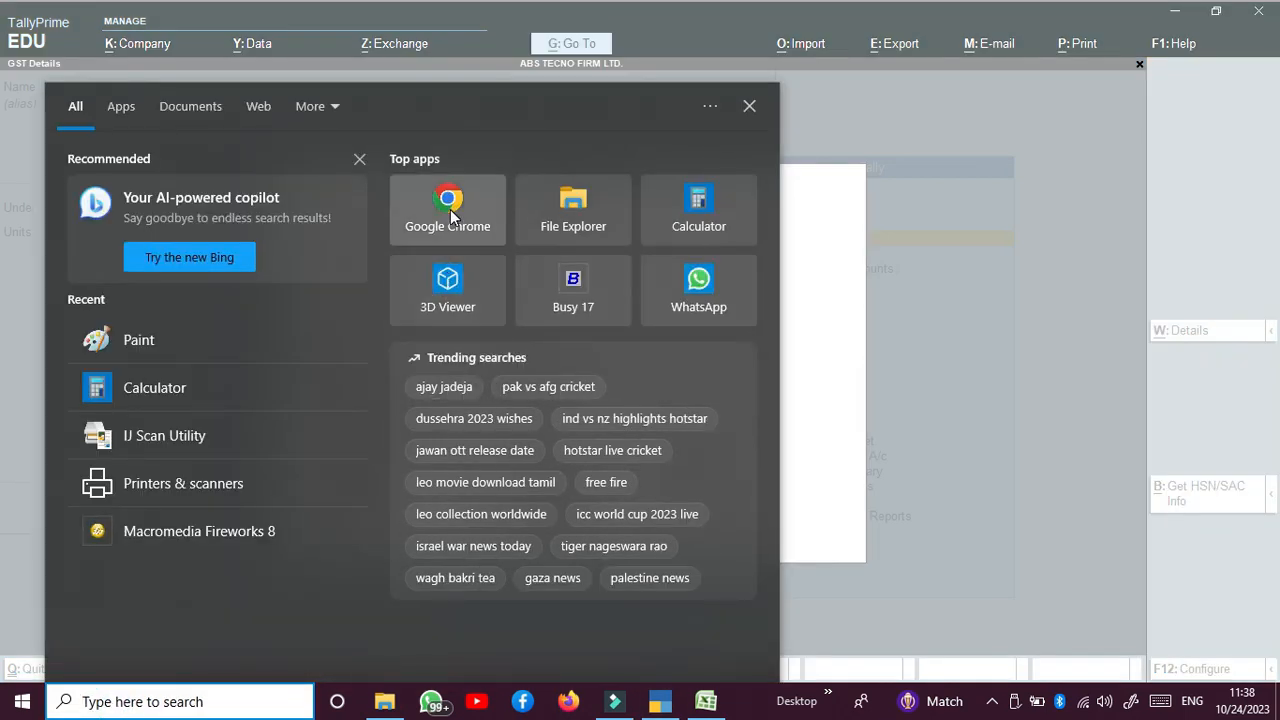
Step: Google 'computer parts hsn code' in Chrome to find HSN 8473, then return to TallyPrime
{"action": "left_click", "coordinate": [452, 217]}
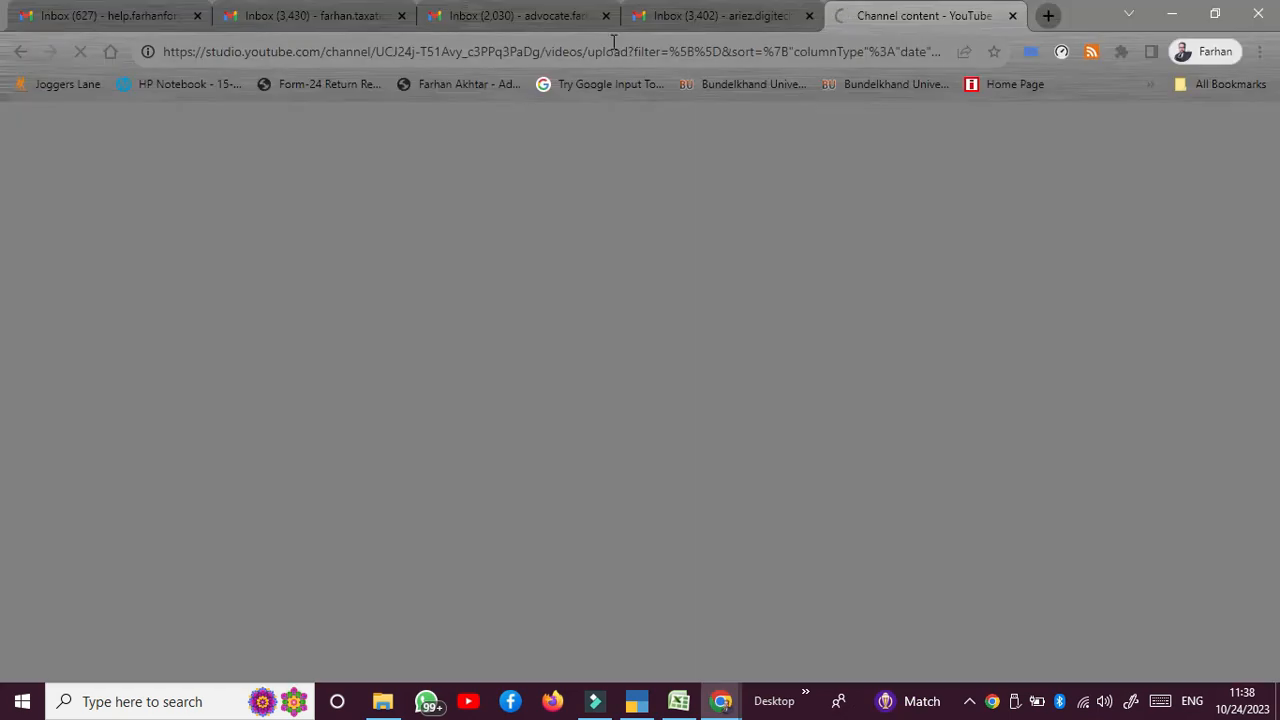
{"action": "left_click", "coordinate": [605, 48]}
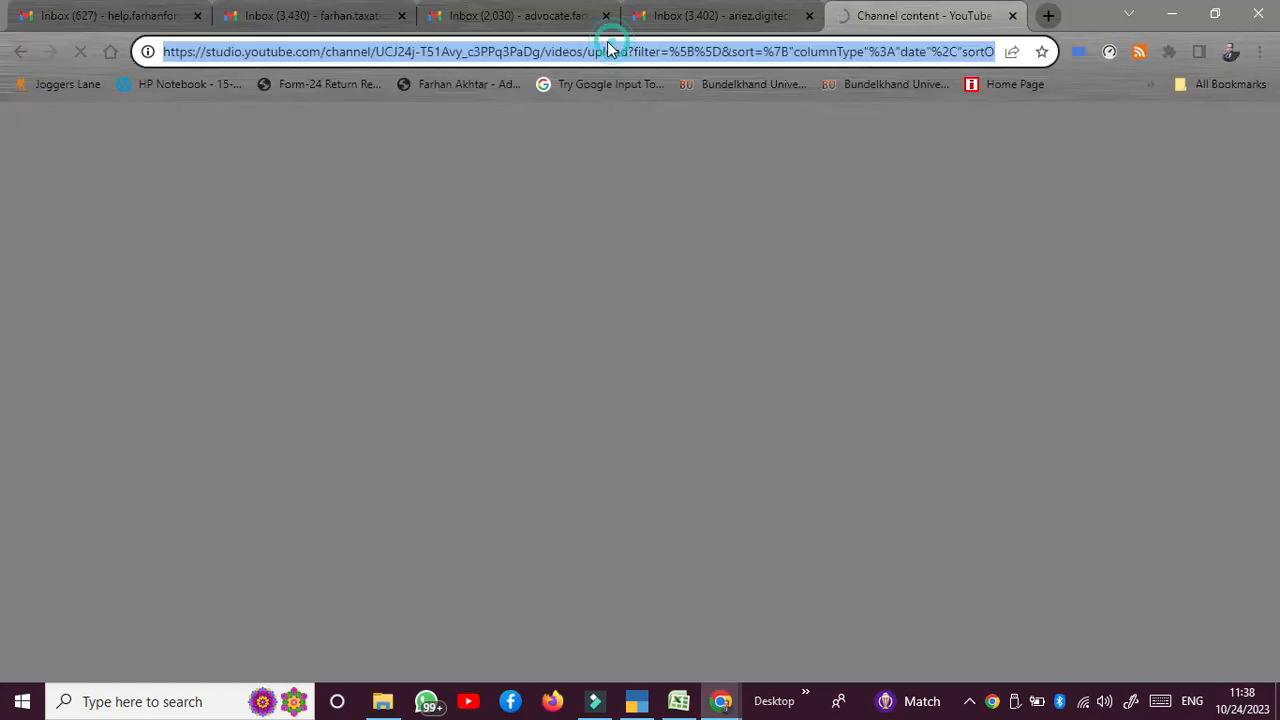
{"action": "type", "text": "GOOG"}
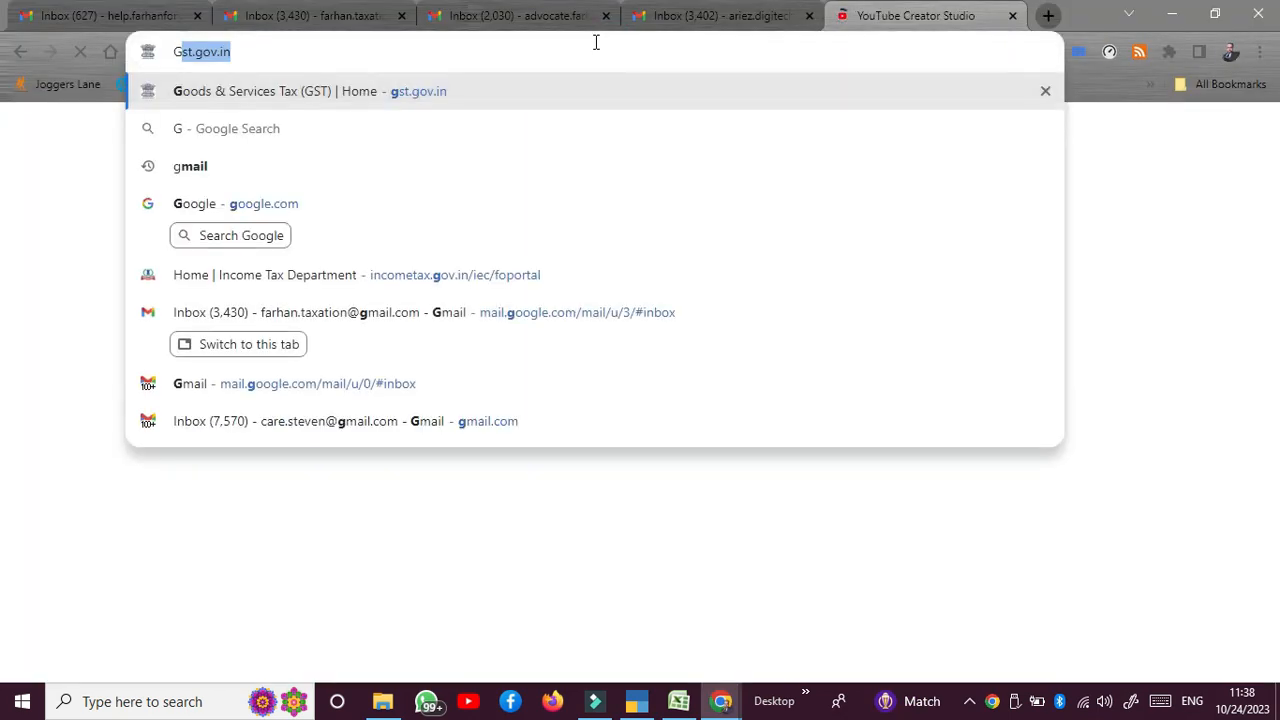
{"action": "key", "text": "Return"}
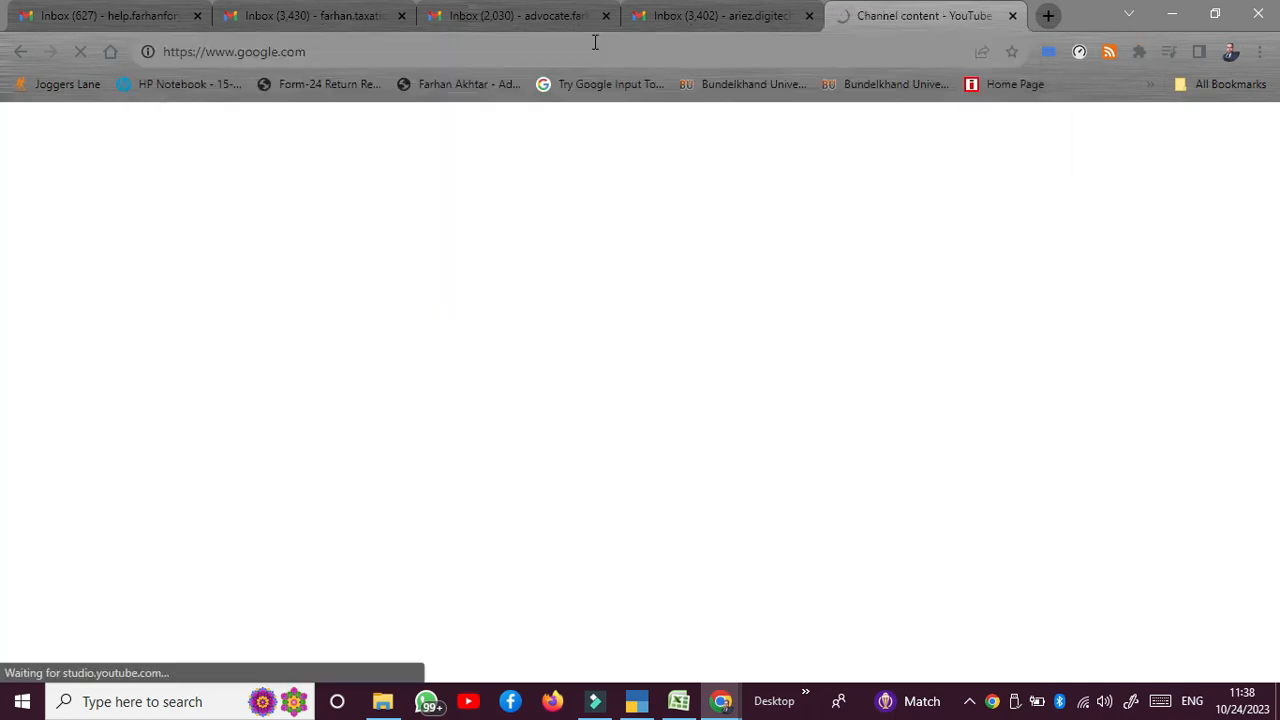
{"action": "type", "text": "com"}
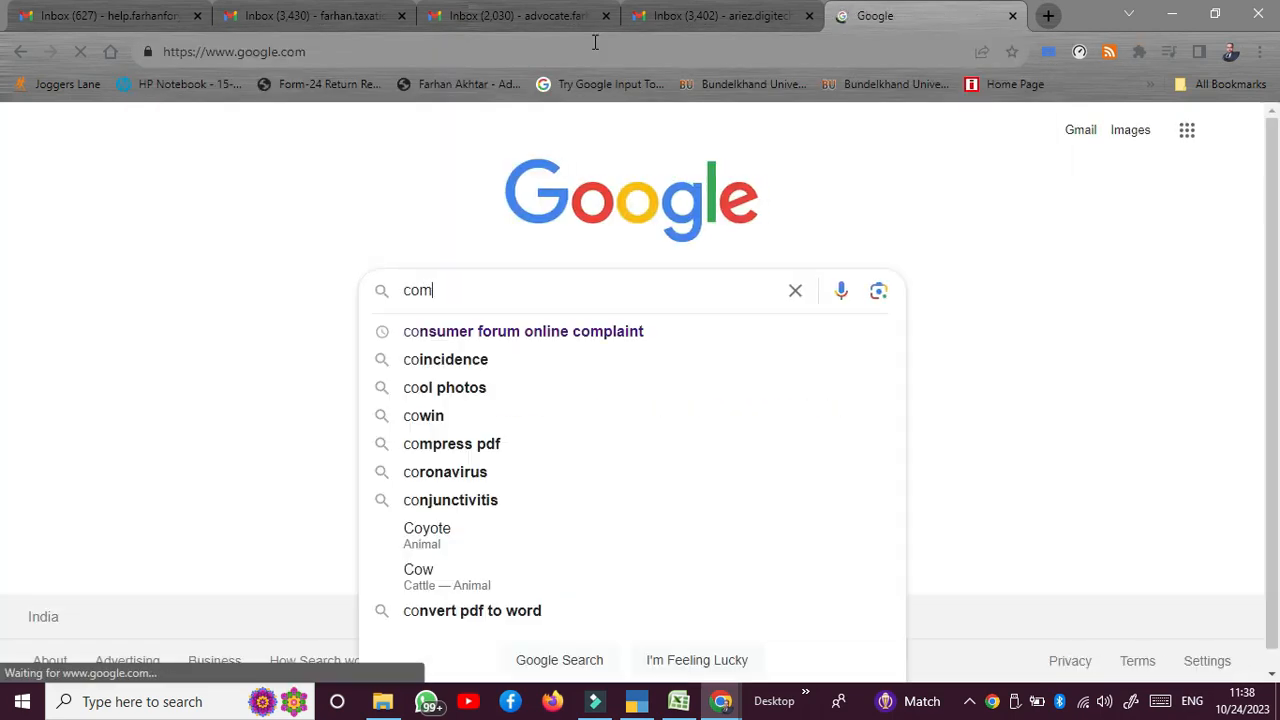
{"action": "type", "text": "puter p"}
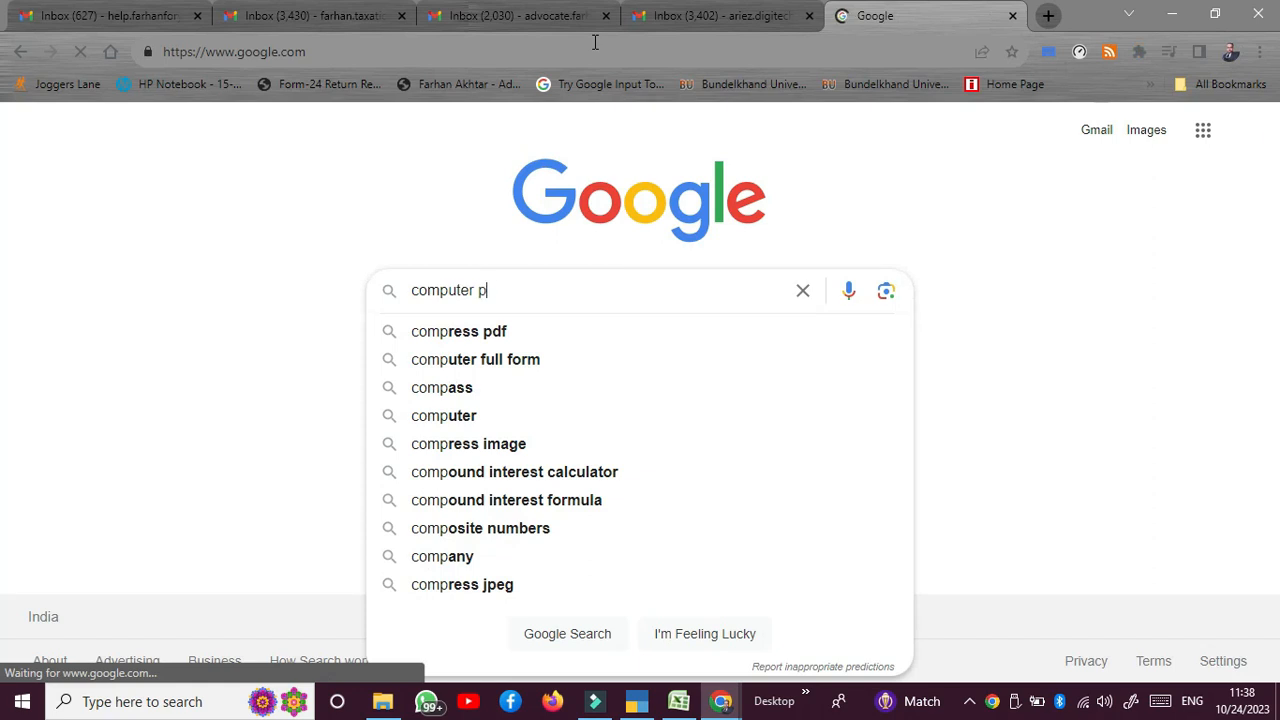
{"action": "type", "text": "arts hs"}
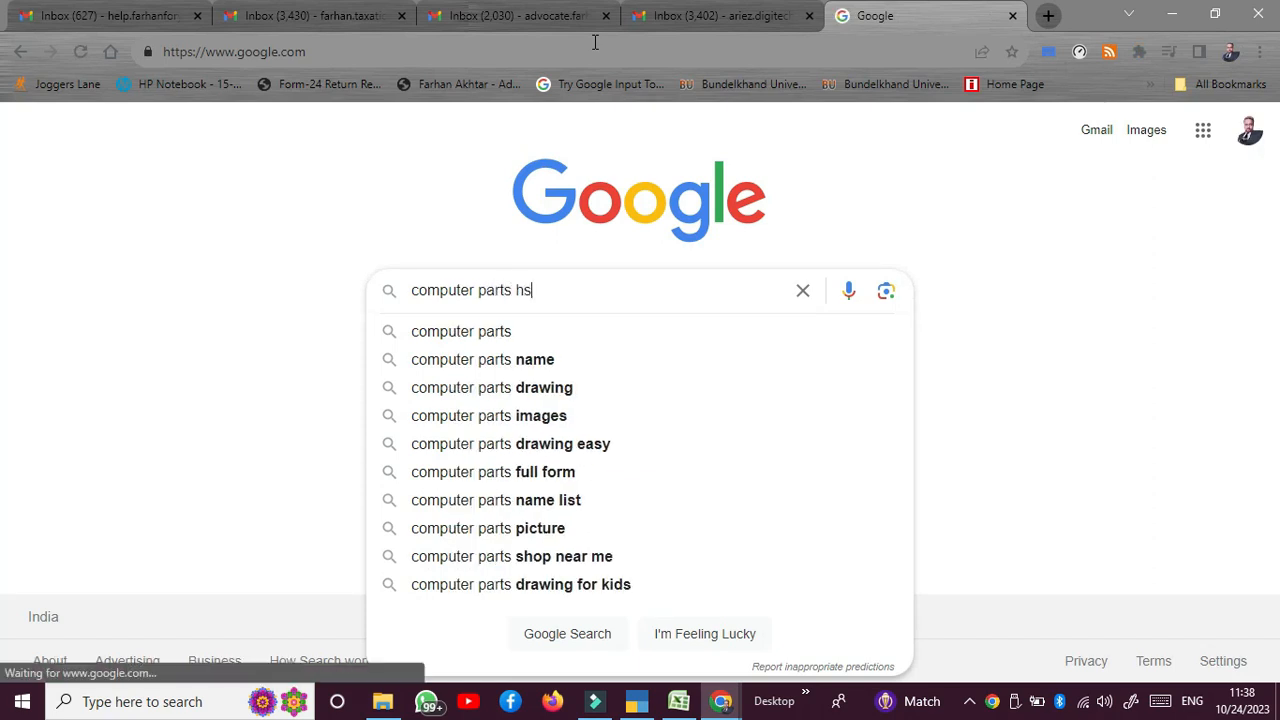
{"action": "type", "text": "n code"}
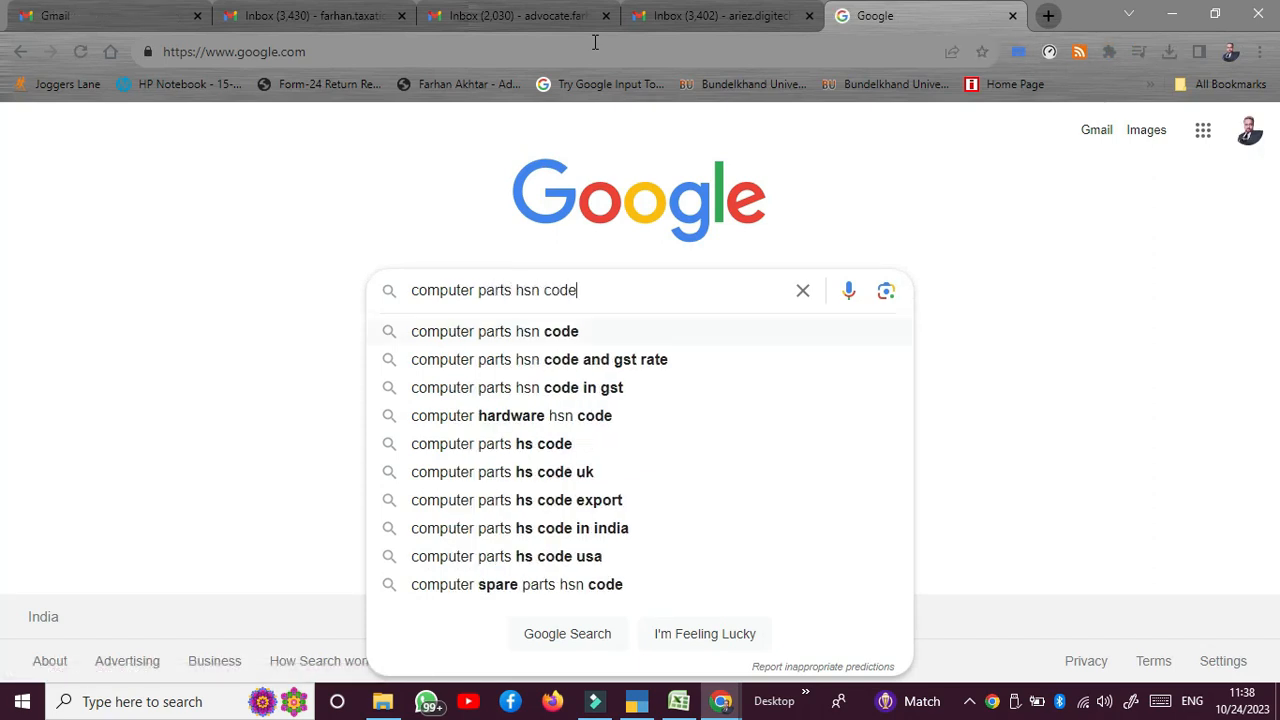
{"action": "key", "text": "Return"}
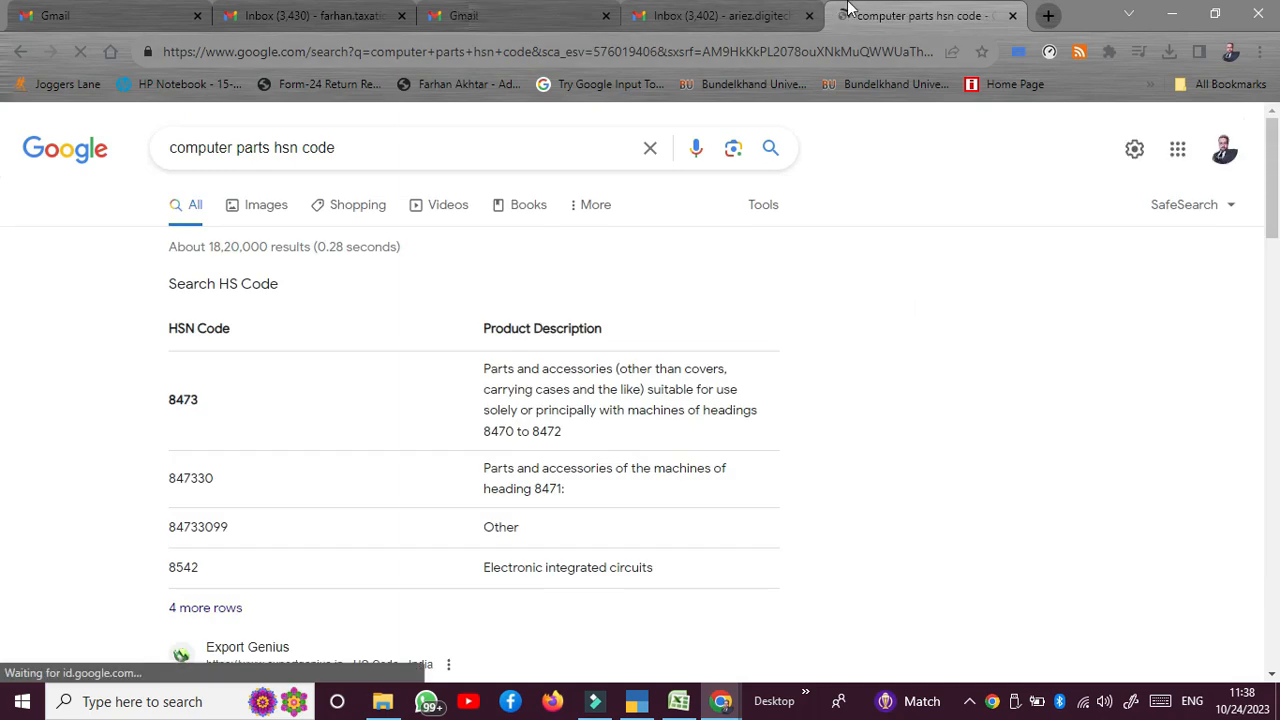
{"action": "left_click", "coordinate": [1173, 18]}
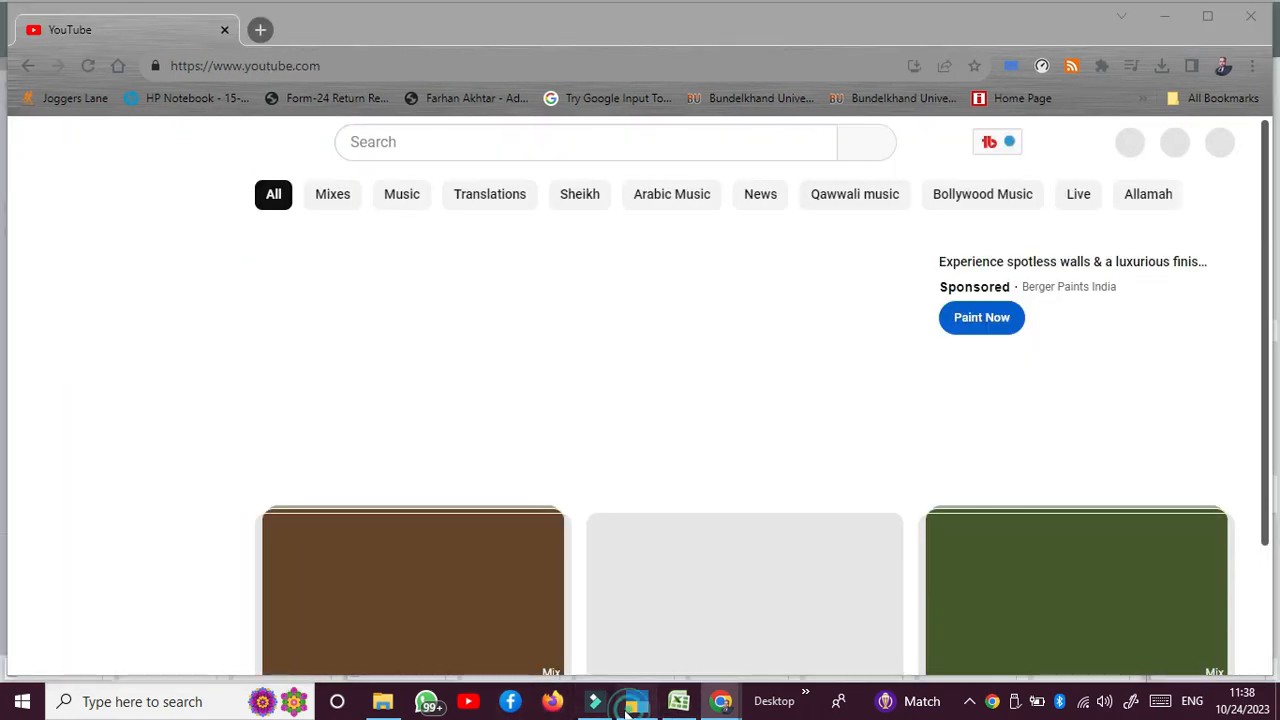
{"action": "left_click", "coordinate": [636, 701]}
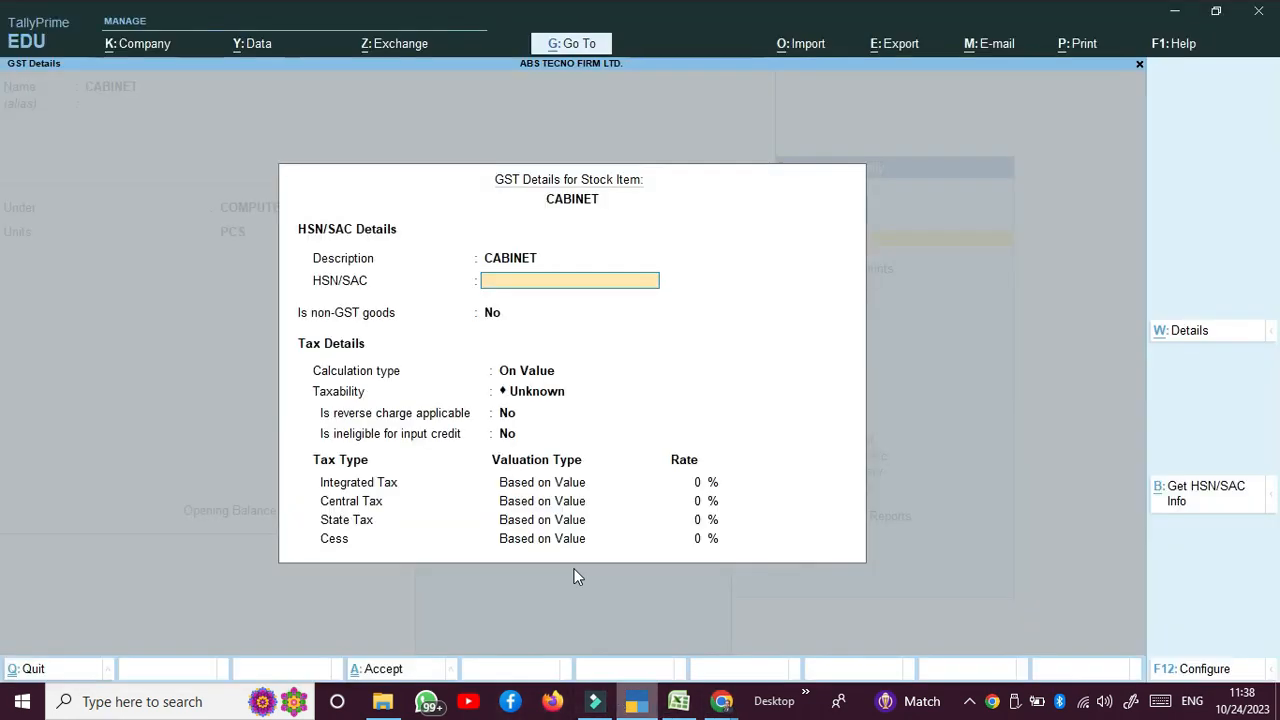
Step: Enter HSN code 8473 for CABINET and set its taxability to Taxable
{"action": "type", "text": "84"}
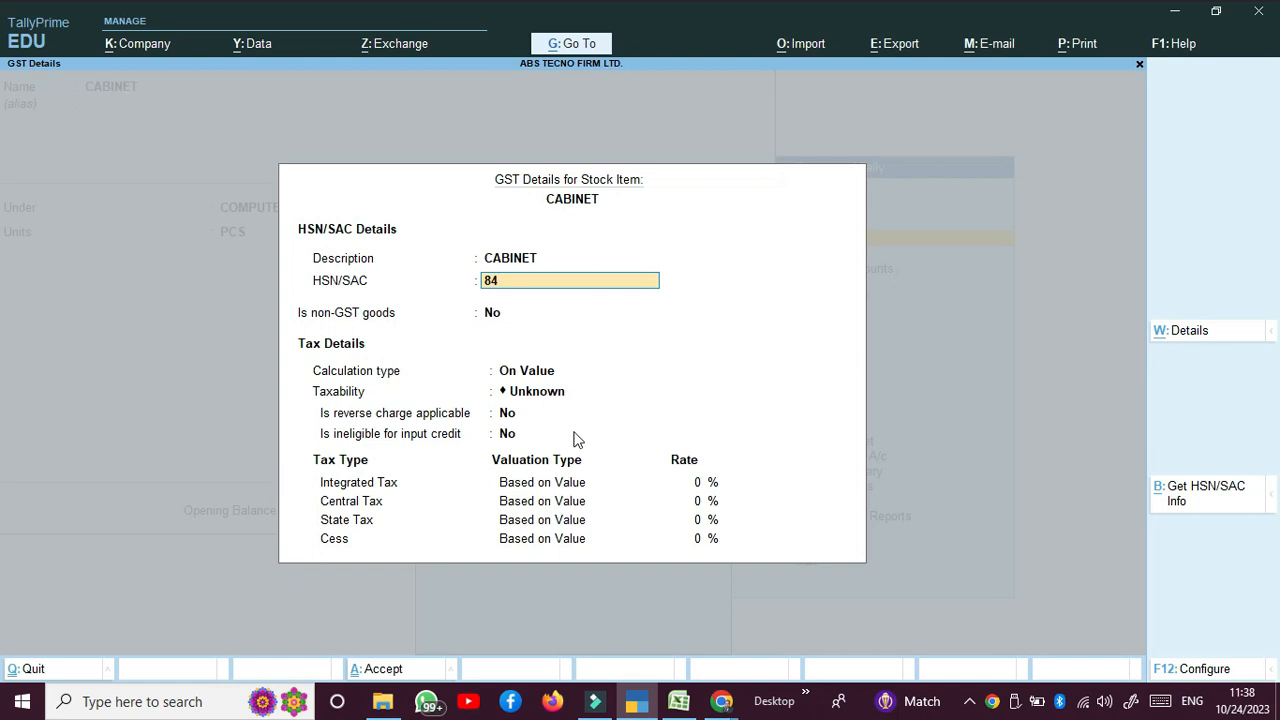
{"action": "type", "text": "2"}
{"action": "key", "text": "BackSpace"}
{"action": "type", "text": "73"}
{"action": "key", "text": "Return"}
{"action": "key", "text": "Return"}
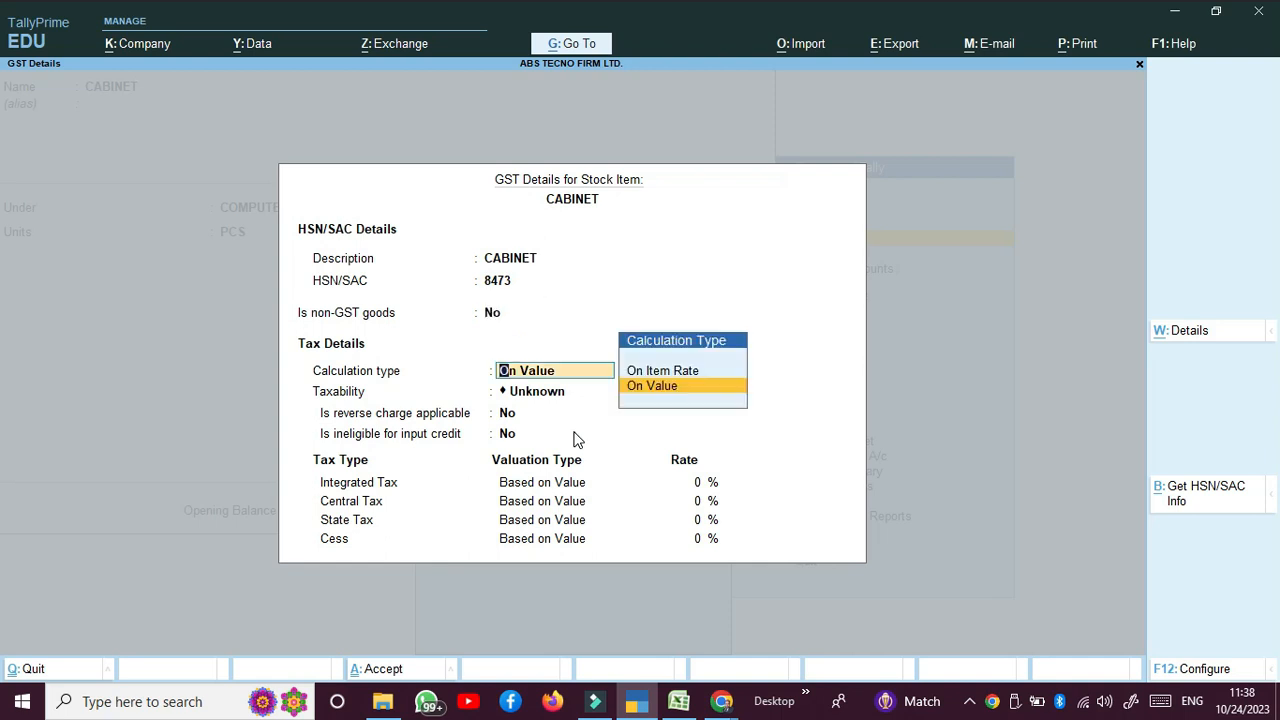
{"action": "key", "text": "Return"}
{"action": "key", "text": "Down"}
{"action": "key", "text": "Down"}
{"action": "key", "text": "Down"}
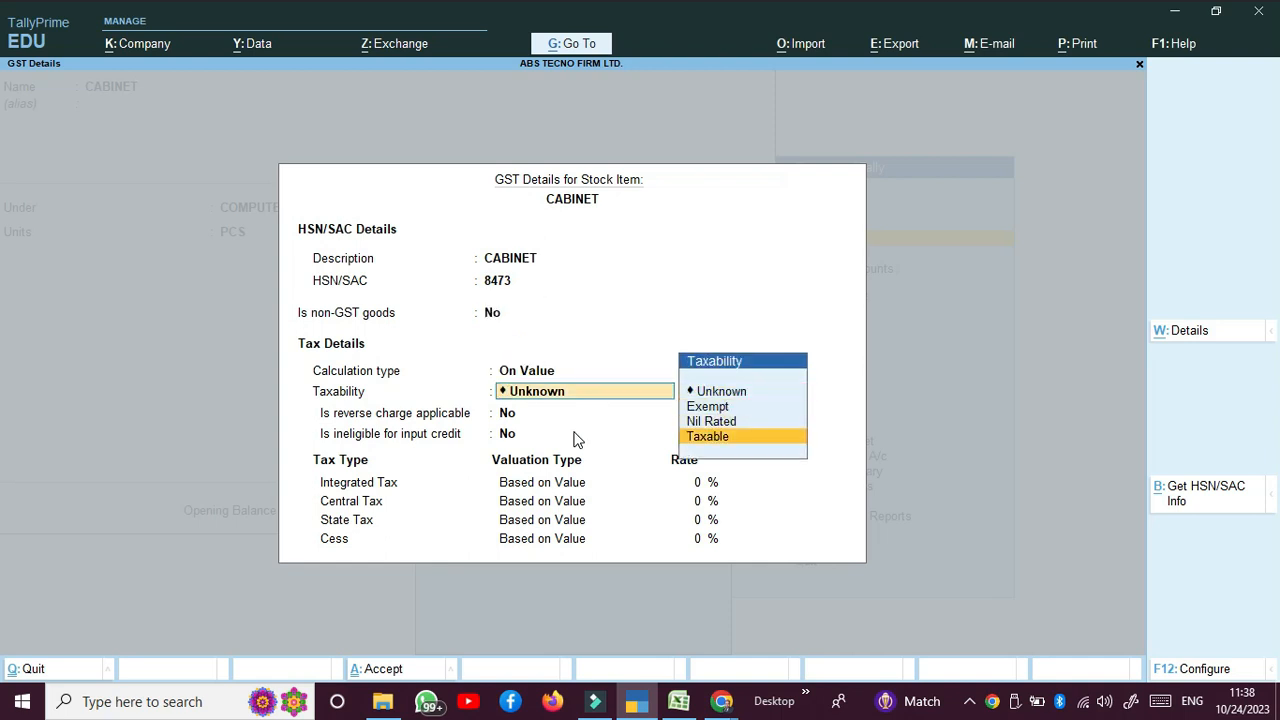
{"action": "key", "text": "Return"}
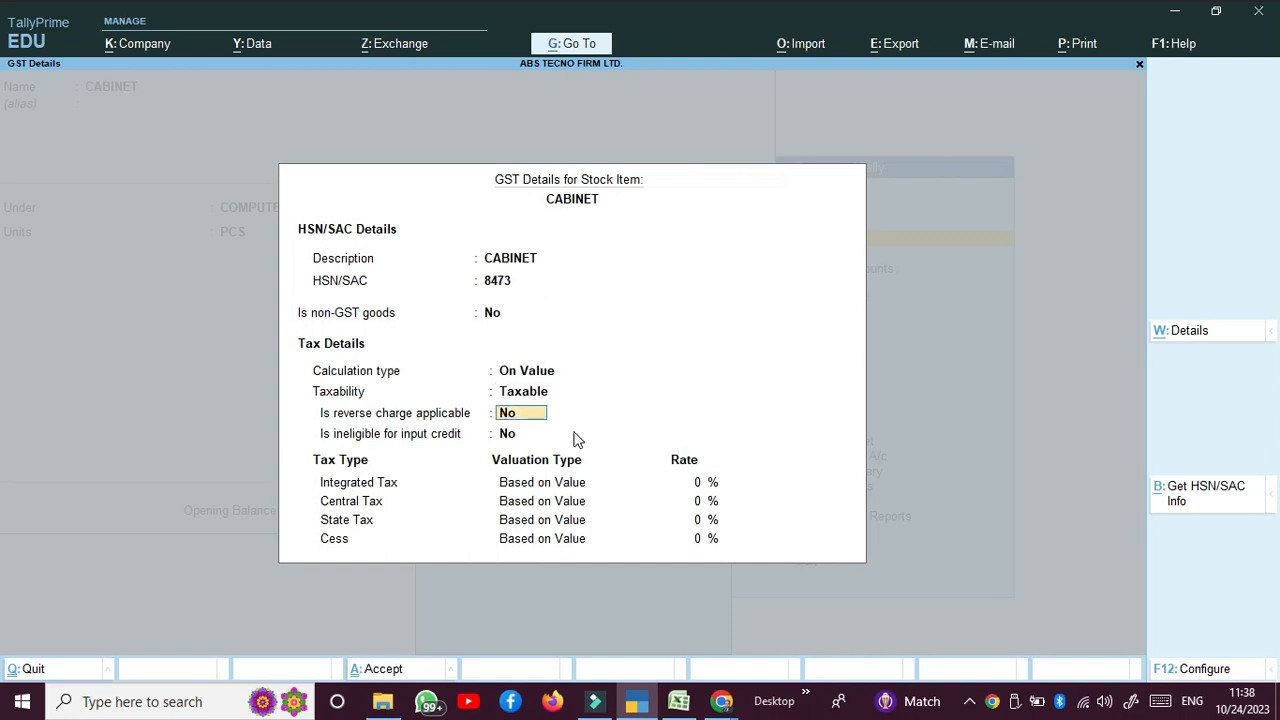
{"action": "key", "text": "Return"}
{"action": "key", "text": "Return"}
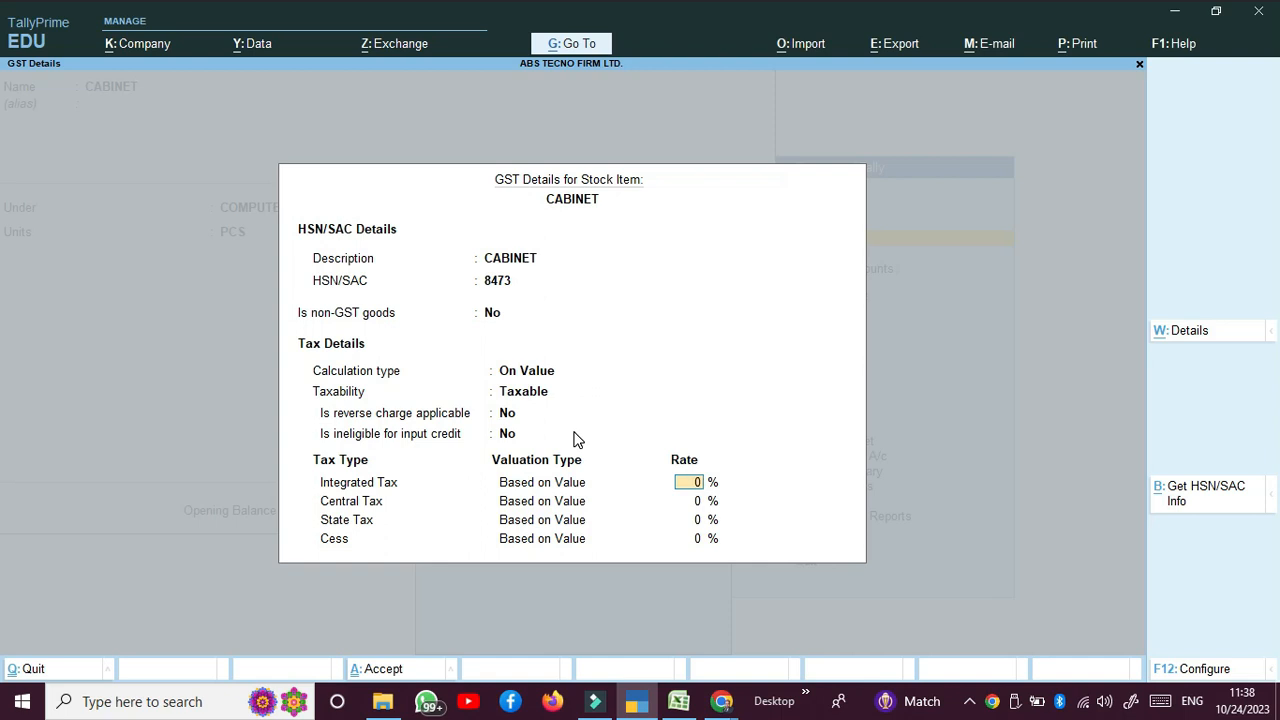
Step: Set 18% integrated tax (9% CGST/SGST), keep Goods and duty 0, and save CABINET
{"action": "type", "text": "18"}
{"action": "key", "text": "Return"}
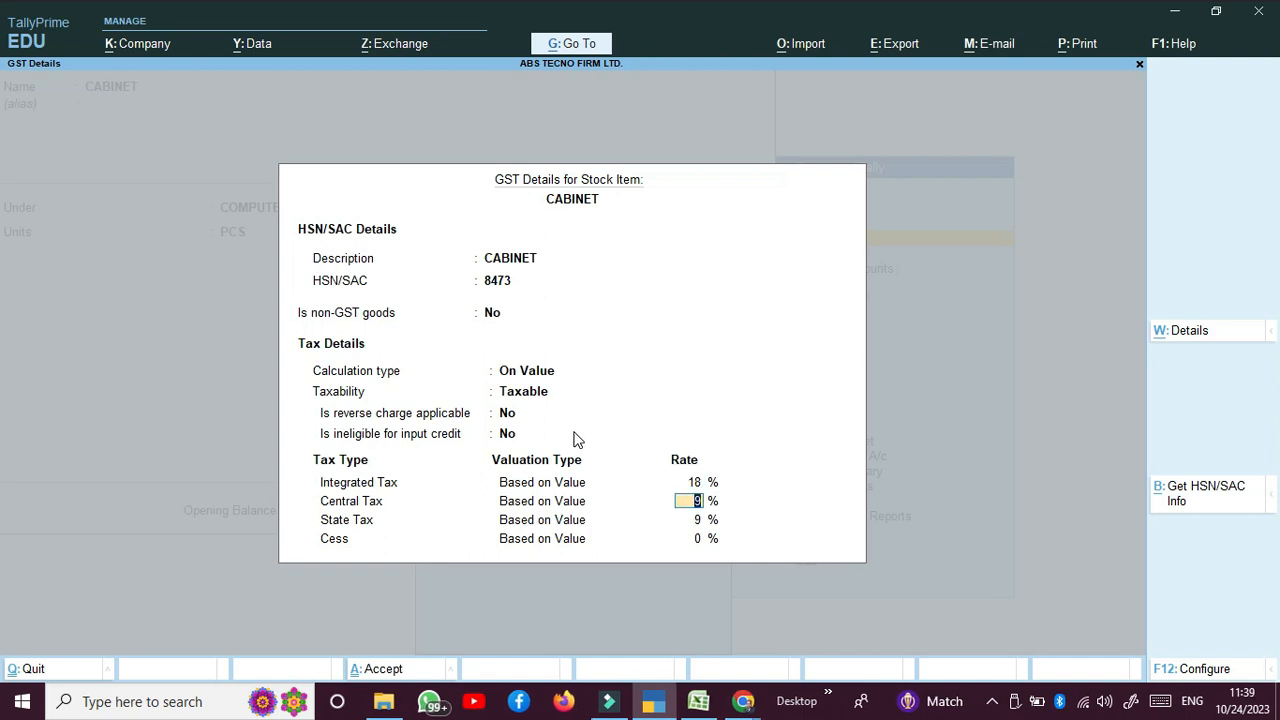
{"action": "key", "text": "Return"}
{"action": "key", "text": "Return"}
{"action": "key", "text": "Return"}
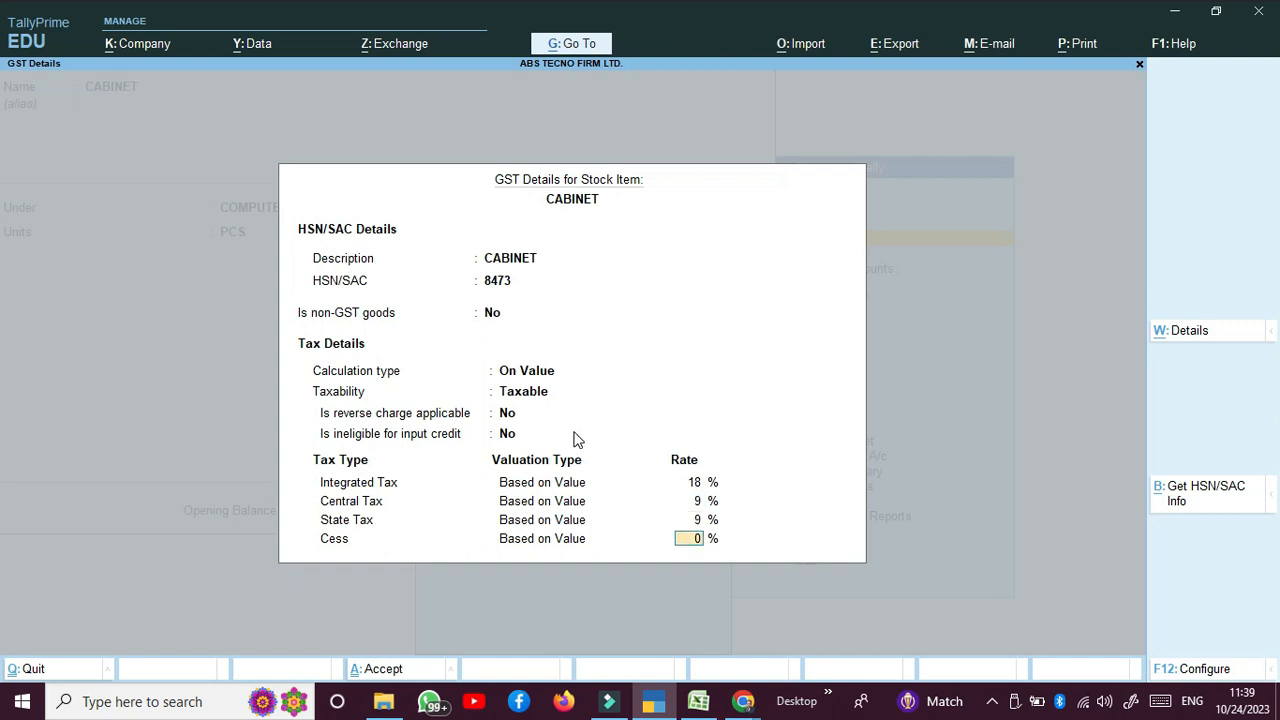
{"action": "key", "text": "Return"}
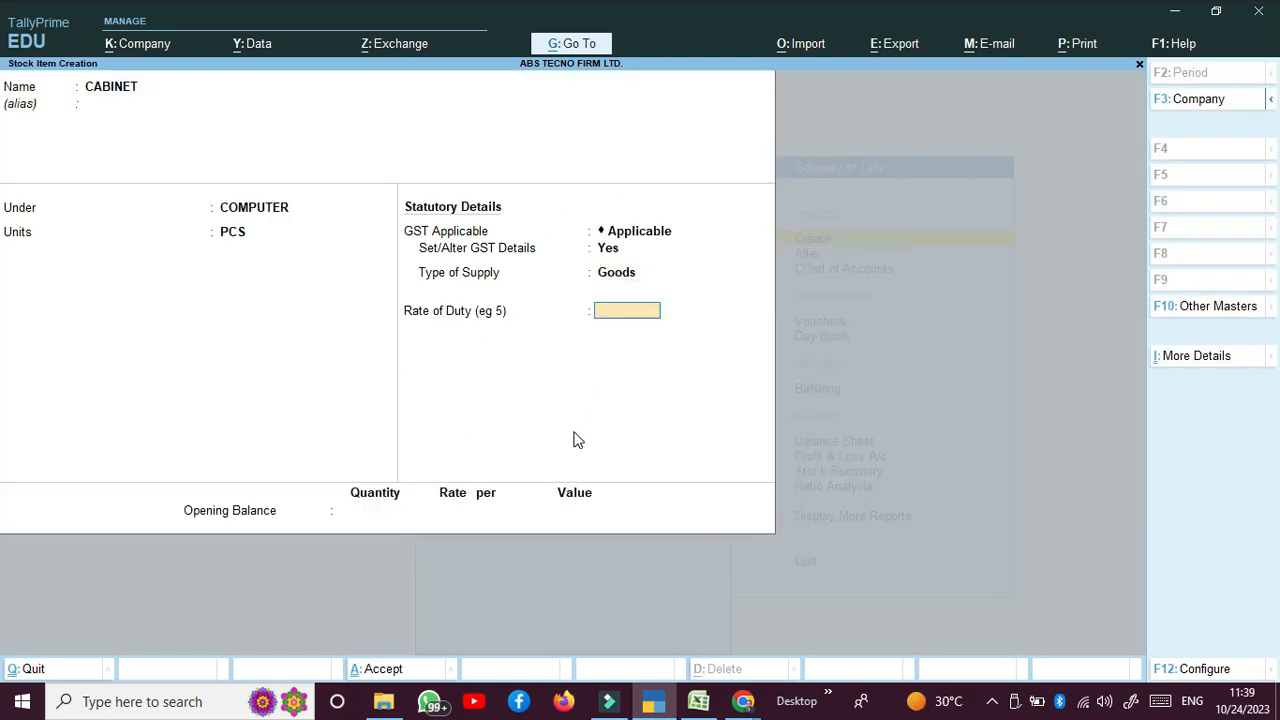
{"action": "key", "text": "Return"}
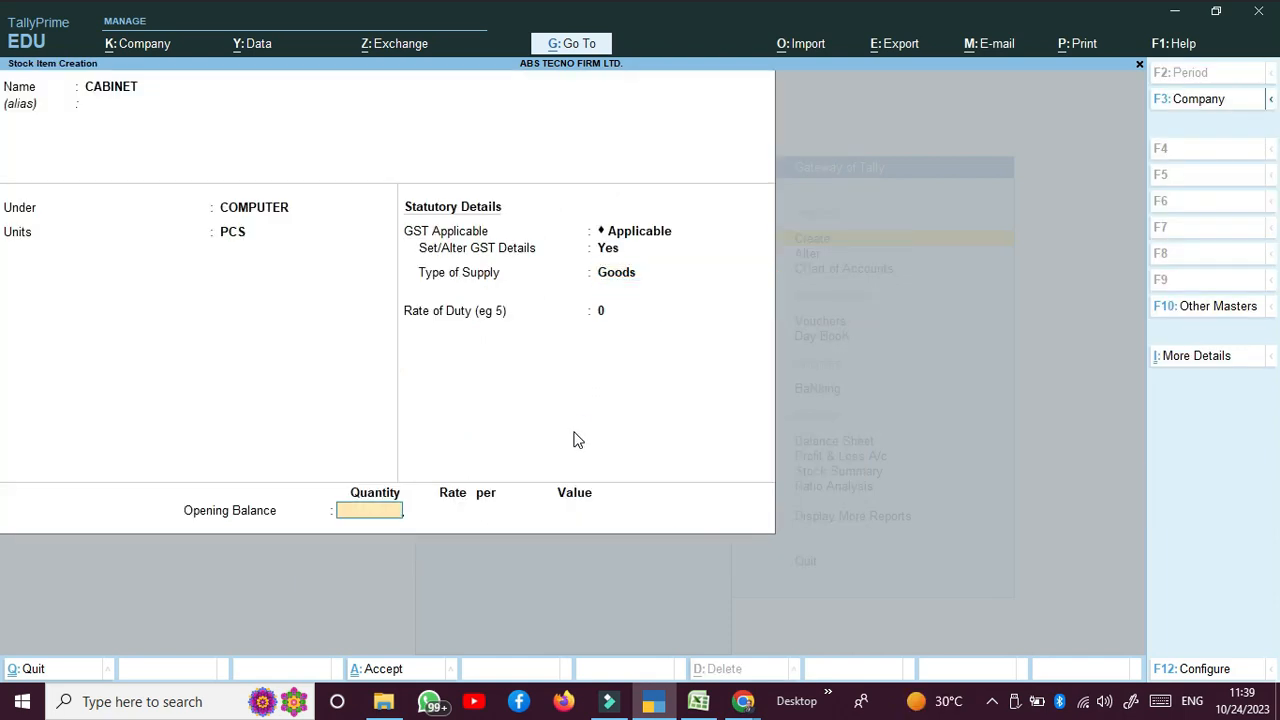
{"action": "key", "text": "Return"}
Step: Start stock item HARD DISK under COMPUTER in PCS with GST details enabled
{"action": "key", "text": "Return"}
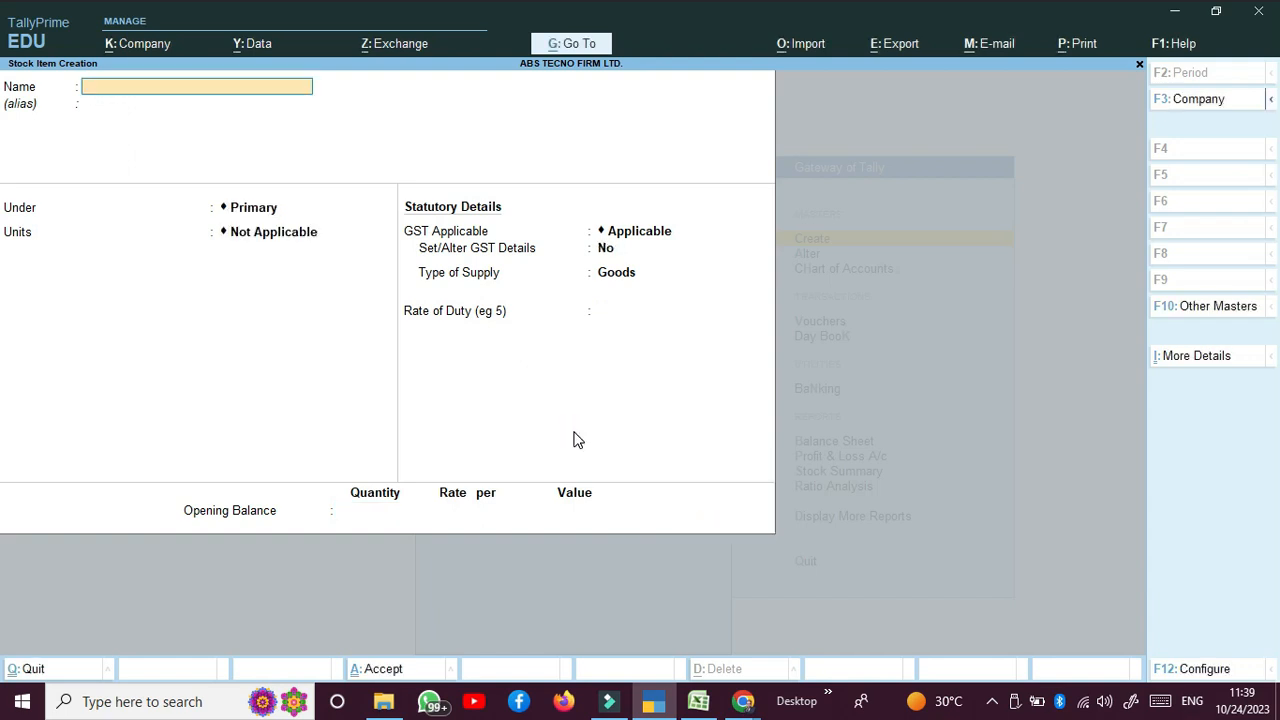
{"action": "type", "text": "HARD DISK"}
{"action": "key", "text": "Return"}
{"action": "key", "text": "Return"}
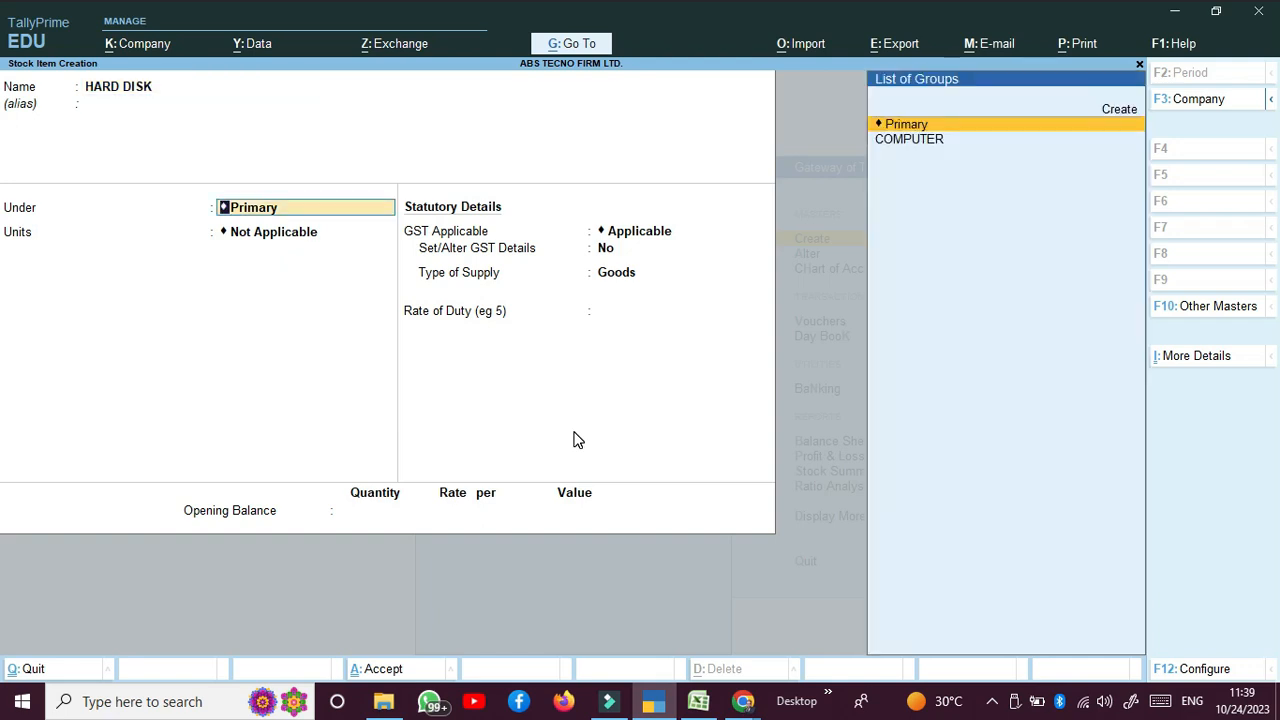
{"action": "key", "text": "Down"}
{"action": "key", "text": "Return"}
{"action": "key", "text": "Down"}
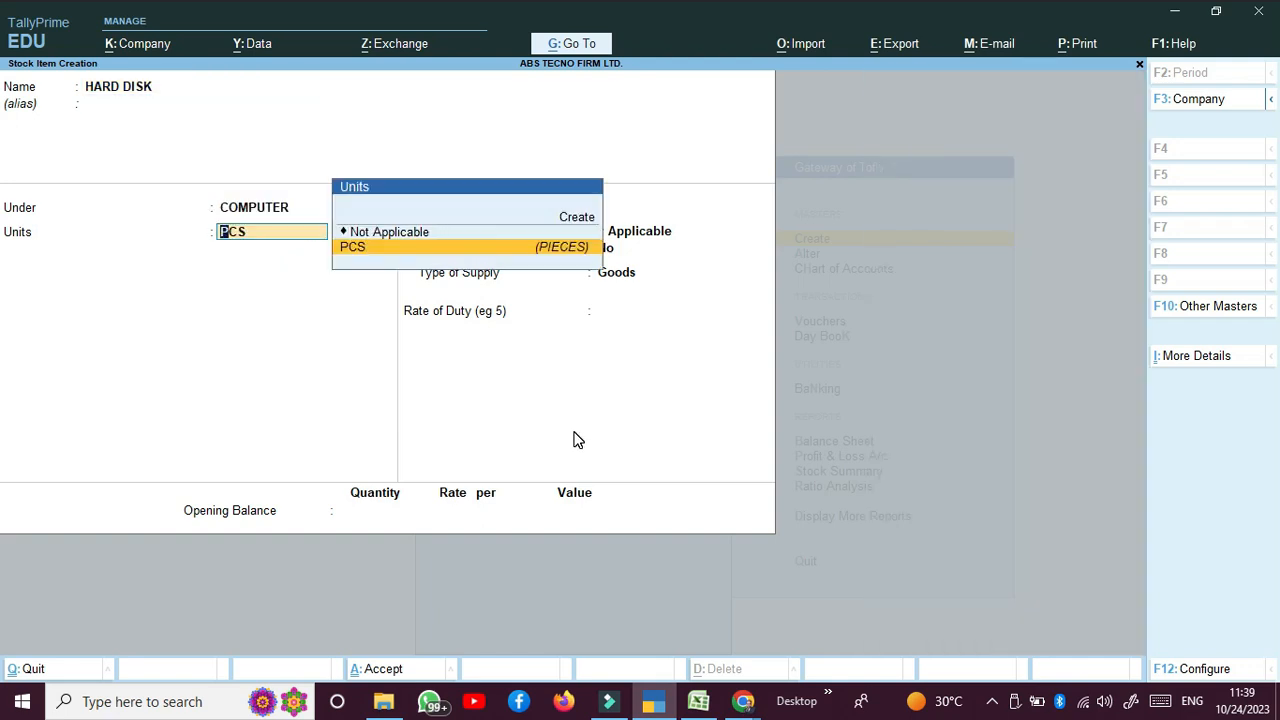
{"action": "key", "text": "Return"}
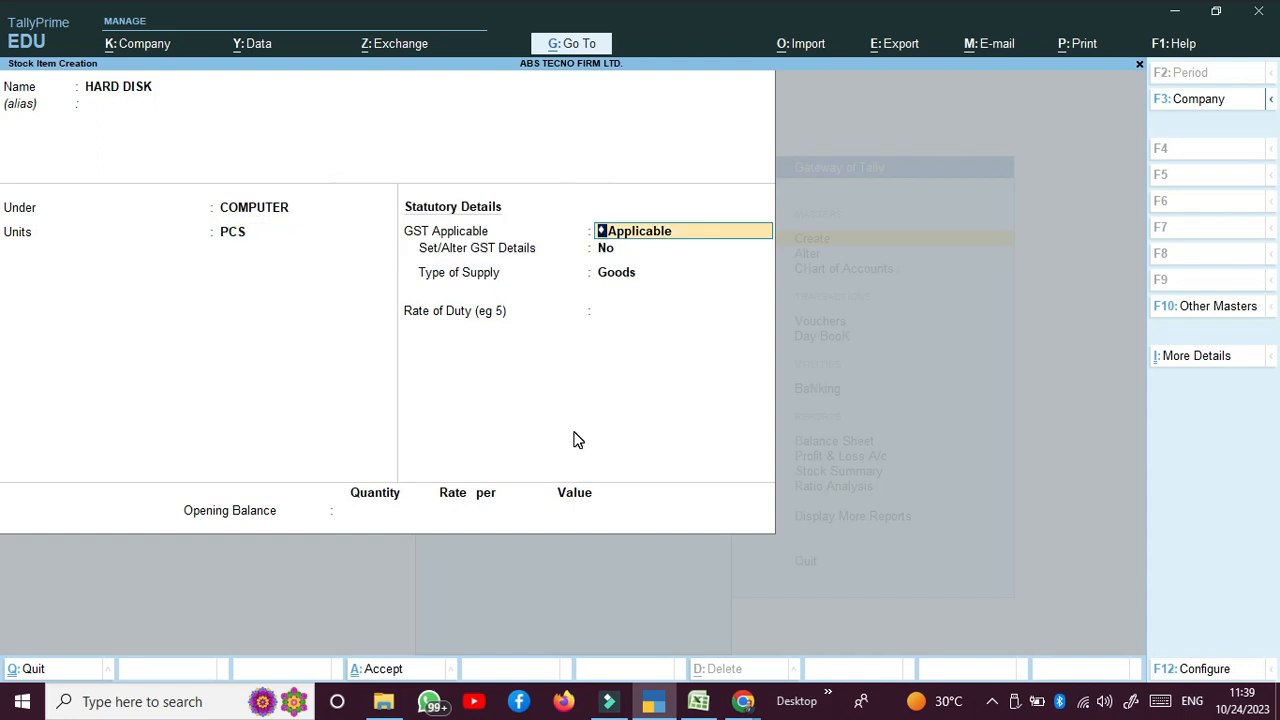
{"action": "key", "text": "Return"}
{"action": "type", "text": "y"}
{"action": "key", "text": "Return"}
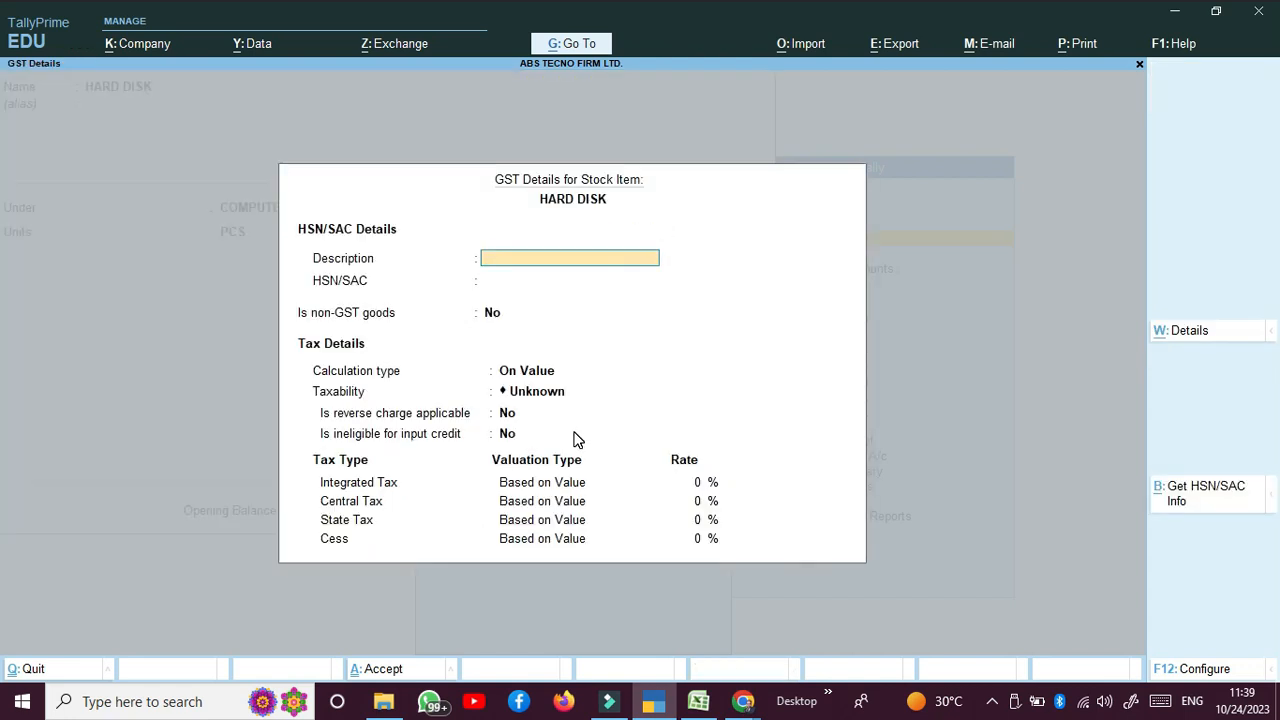
Step: Give HARD DISK GST description HDD, HSN 84, Taxable status and 18% integrated tax
{"action": "type", "text": "HDD"}
{"action": "key", "text": "Return"}
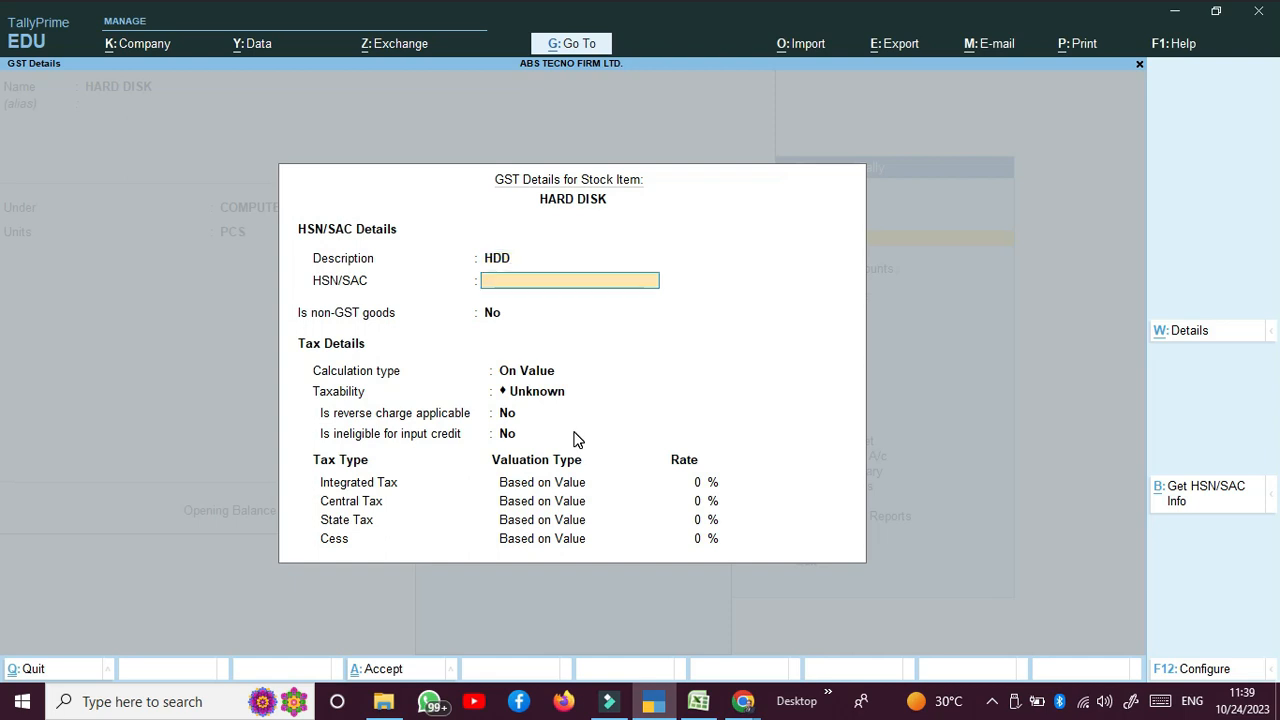
{"action": "type", "text": "84"}
{"action": "key", "text": "Return"}
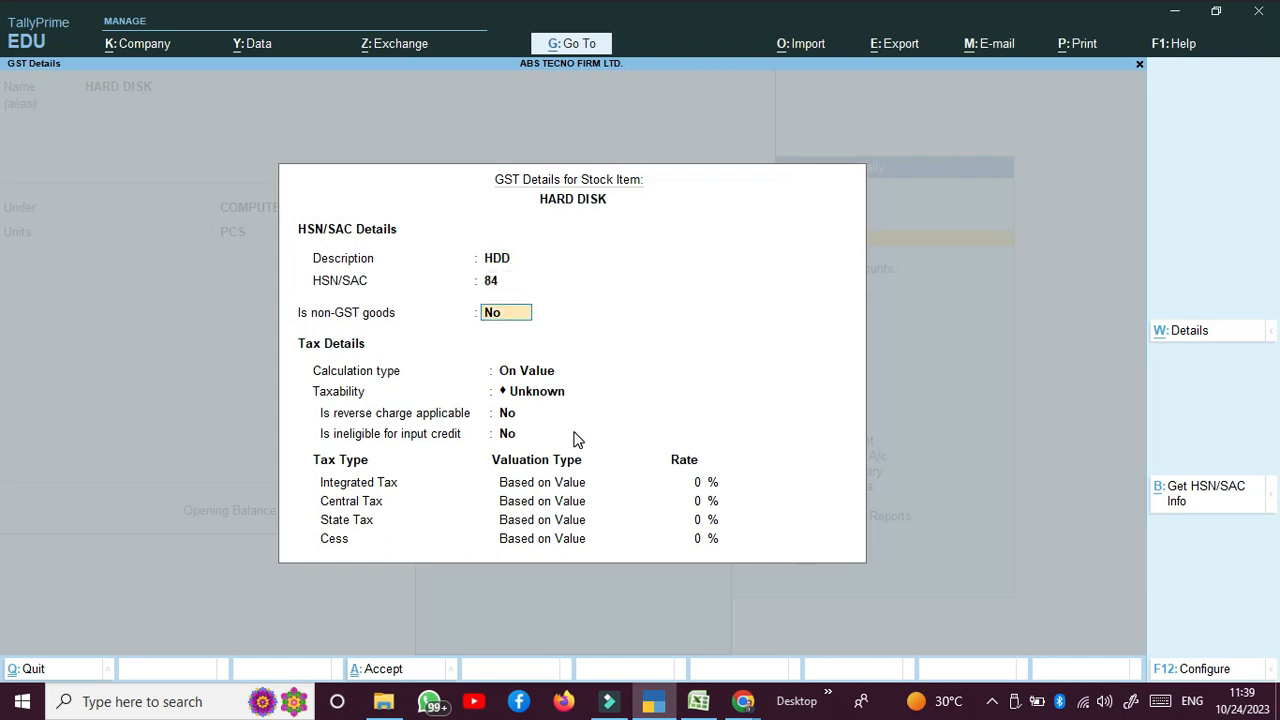
{"action": "key", "text": "Return"}
{"action": "key", "text": "Return"}
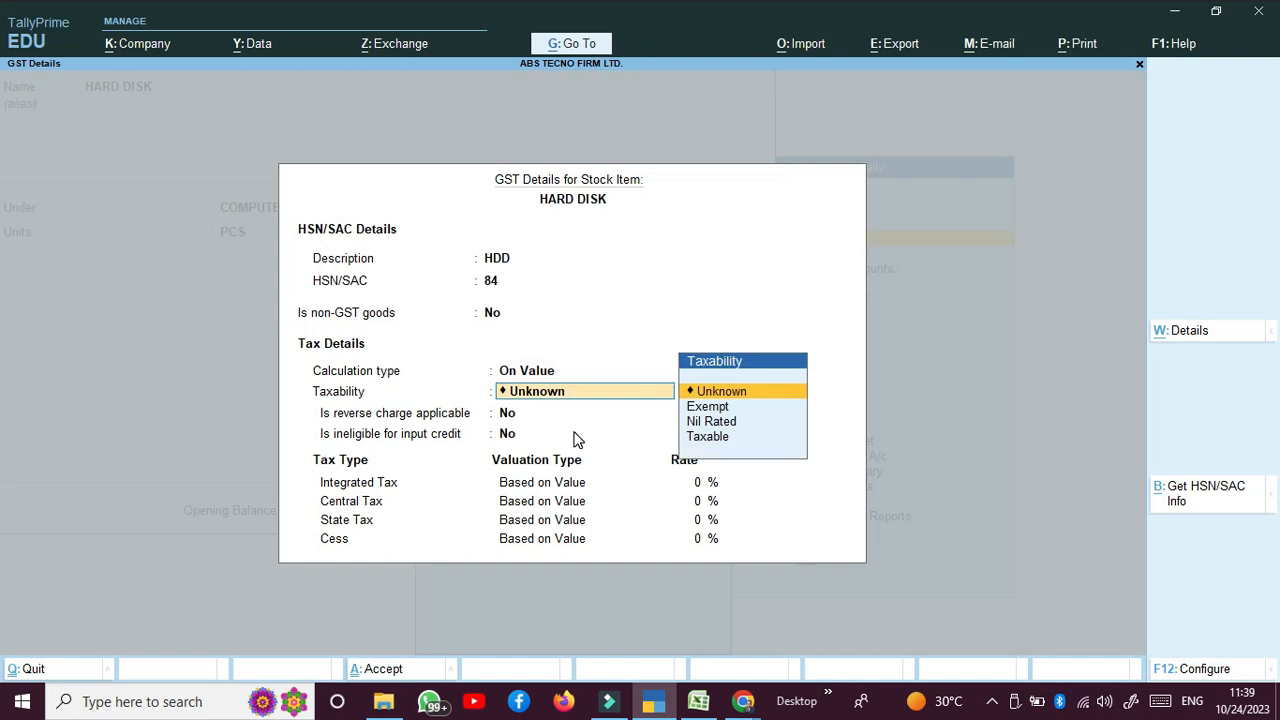
{"action": "key", "text": "Down"}
{"action": "key", "text": "Down"}
{"action": "key", "text": "Down"}
{"action": "key", "text": "Return"}
{"action": "key", "text": "Return"}
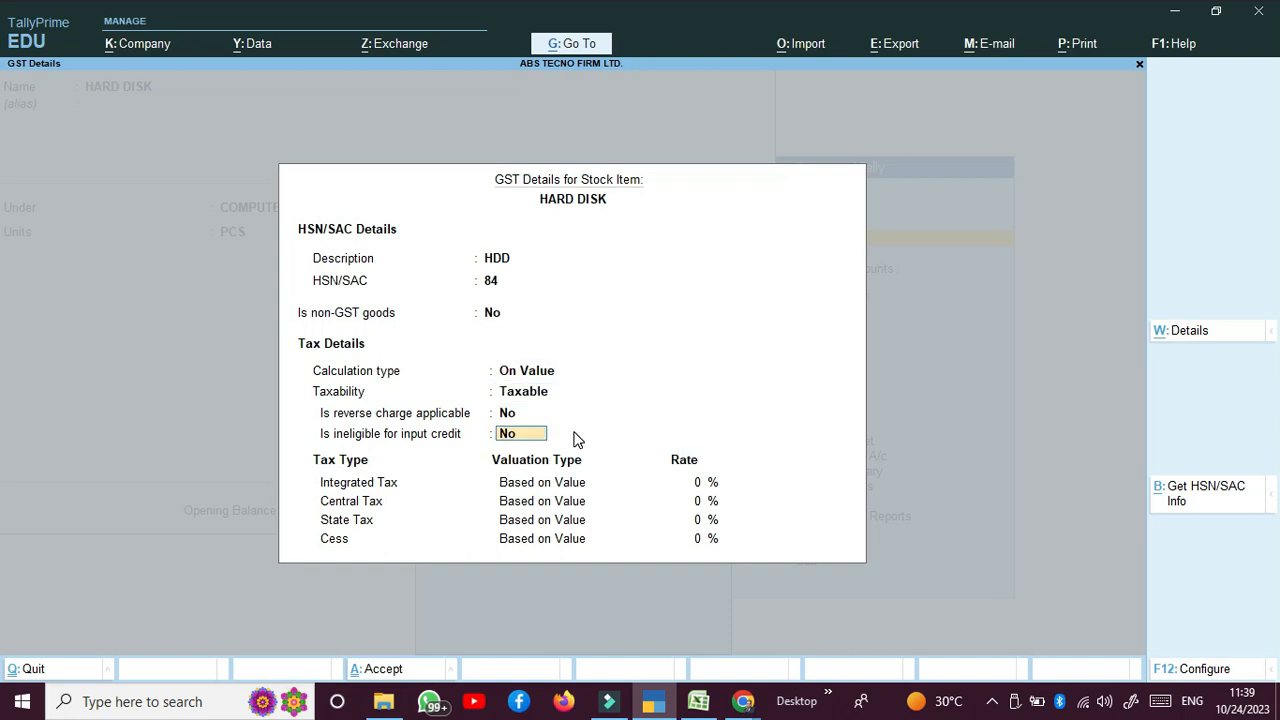
{"action": "key", "text": "Return"}
{"action": "type", "text": "18"}
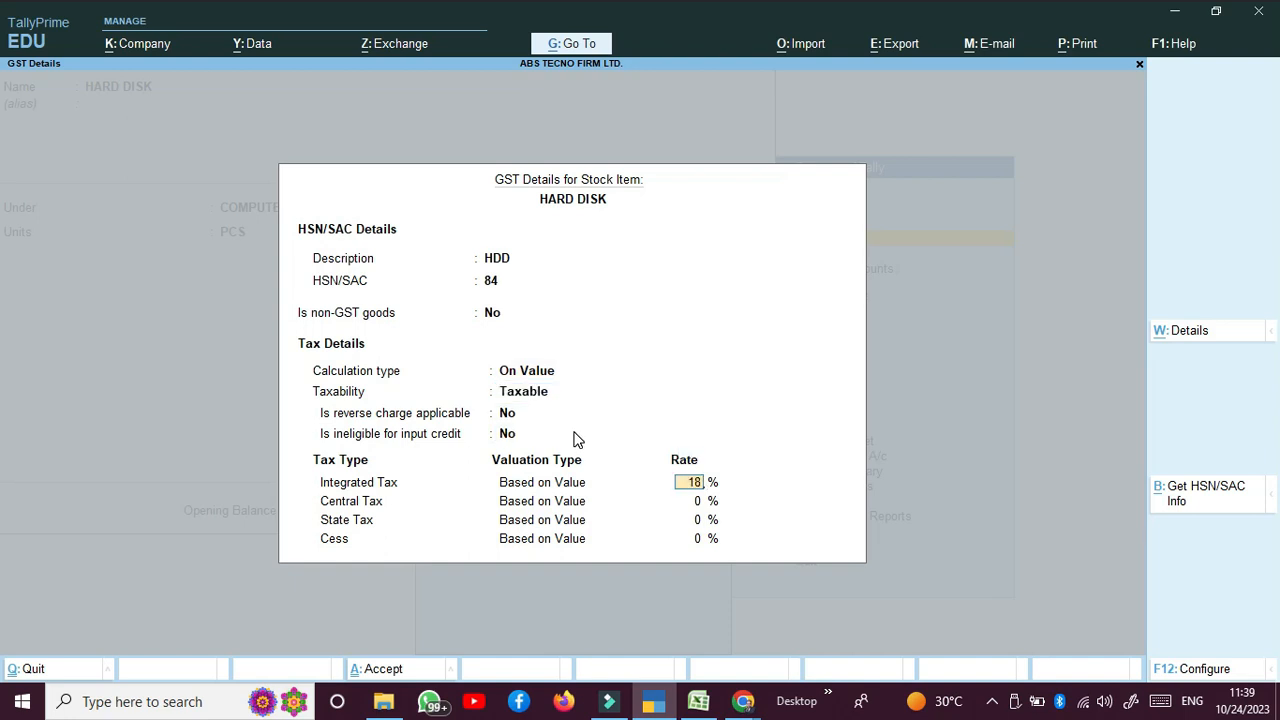
{"action": "key", "text": "Return"}
{"action": "key", "text": "Return"}
{"action": "key", "text": "Return"}
{"action": "key", "text": "Return"}
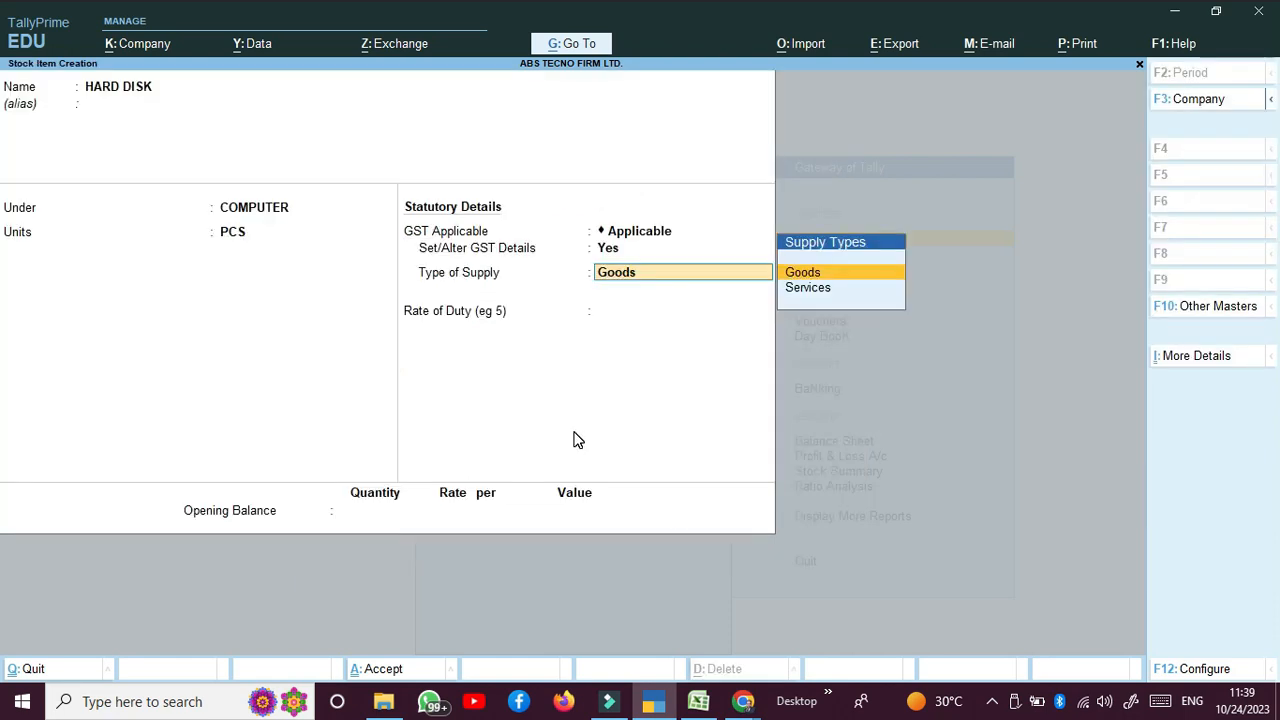
{"action": "key", "text": "Return"}
{"action": "key", "text": "Return"}
{"action": "key", "text": "Return"}
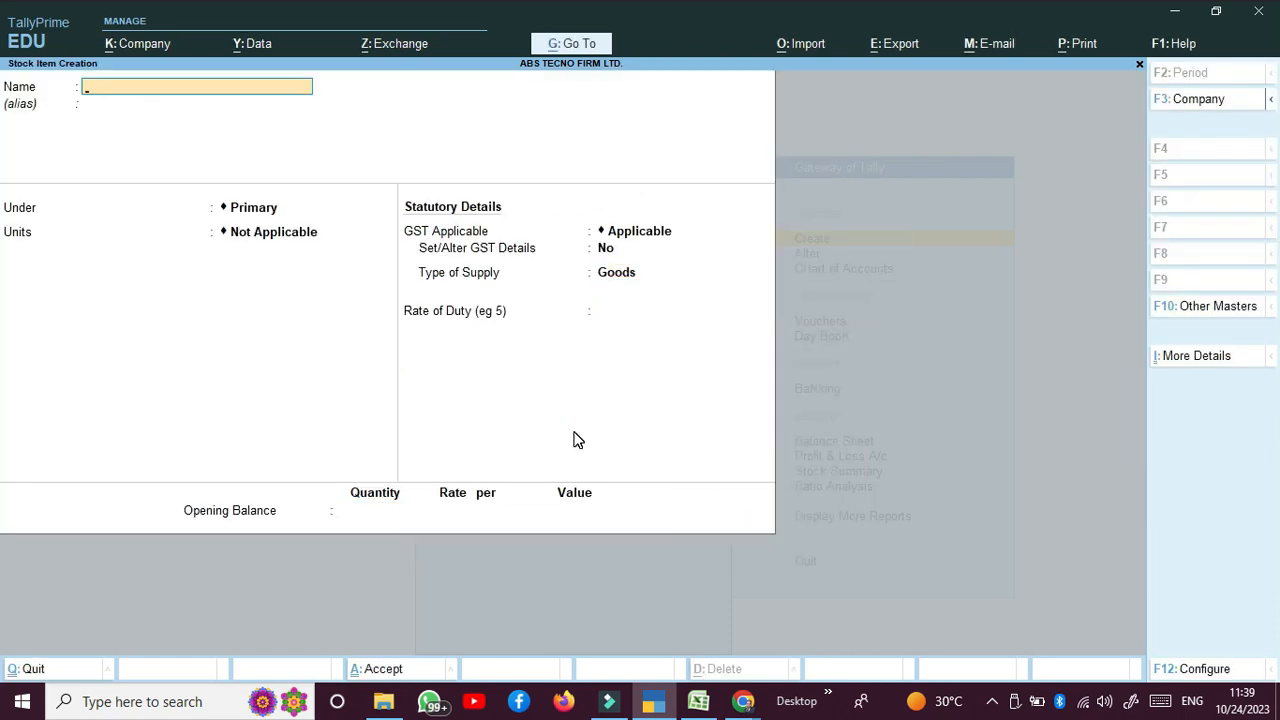
Step: Start stock item MONITOR under COMPUTER in PCS with GST details enabled
{"action": "type", "text": "MONITOR"}
{"action": "key", "text": "Return"}
{"action": "key", "text": "Down"}
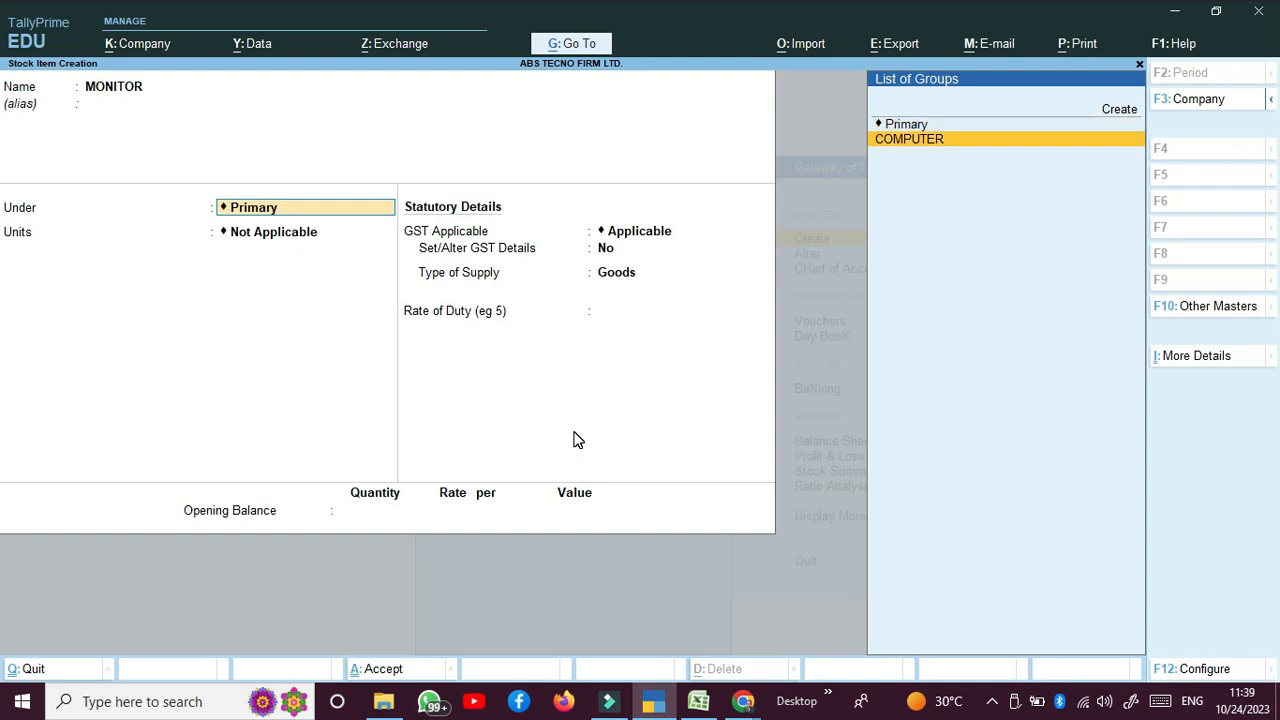
{"action": "key", "text": "Return"}
{"action": "key", "text": "Down"}
{"action": "key", "text": "Return"}
{"action": "key", "text": "Return"}
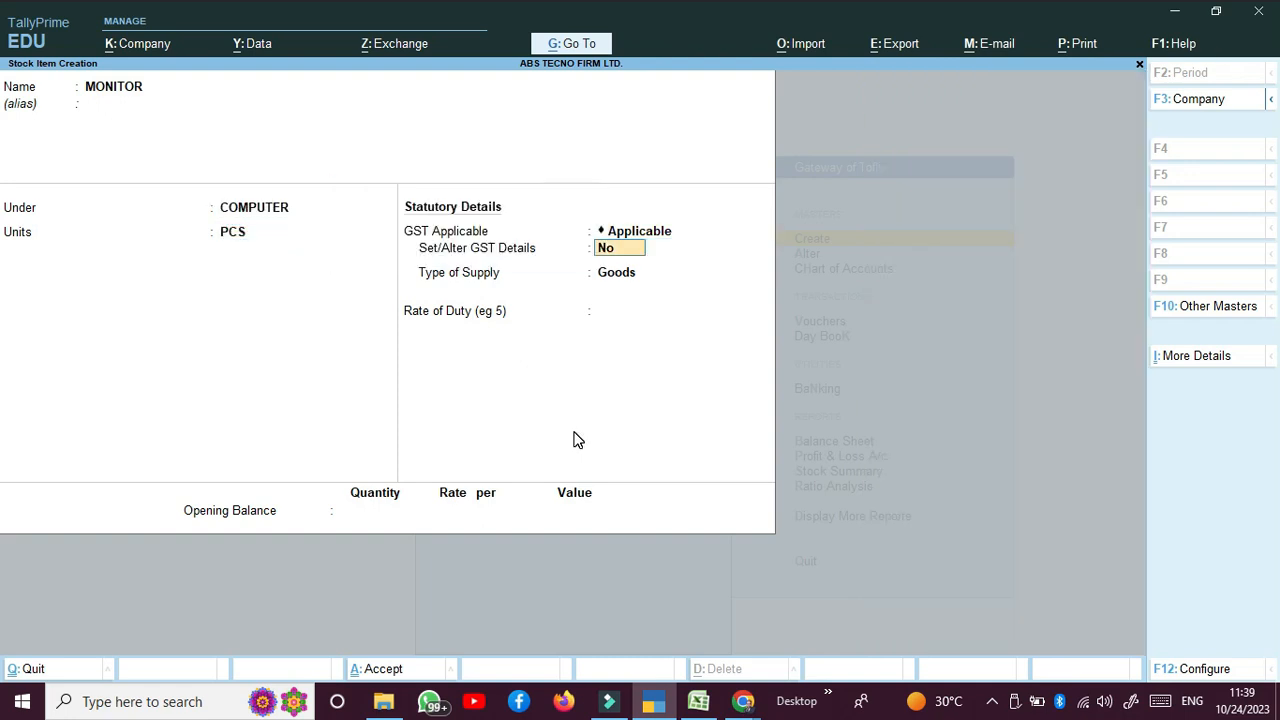
{"action": "type", "text": "y"}
{"action": "key", "text": "Return"}
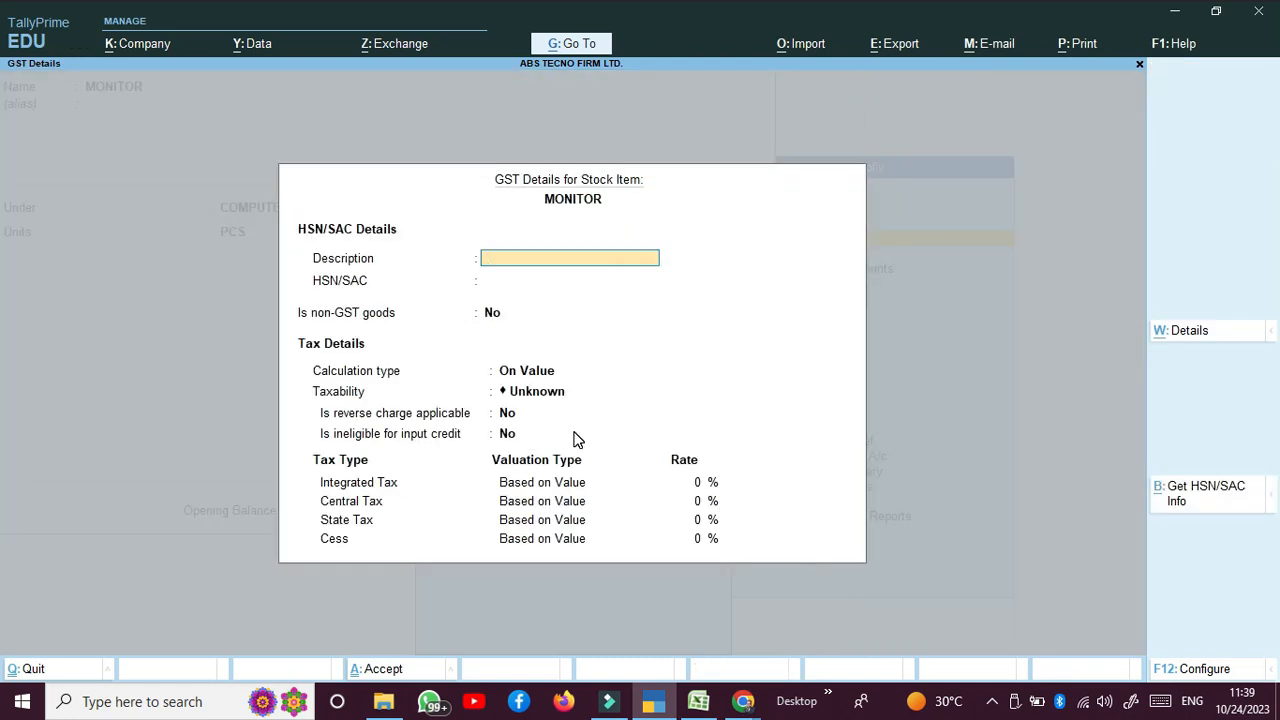
Step: Give MONITOR GST description MONITOR, HSN 84, Taxable at 18% IGST, and save it
{"action": "type", "text": "MONITOR"}
{"action": "key", "text": "Return"}
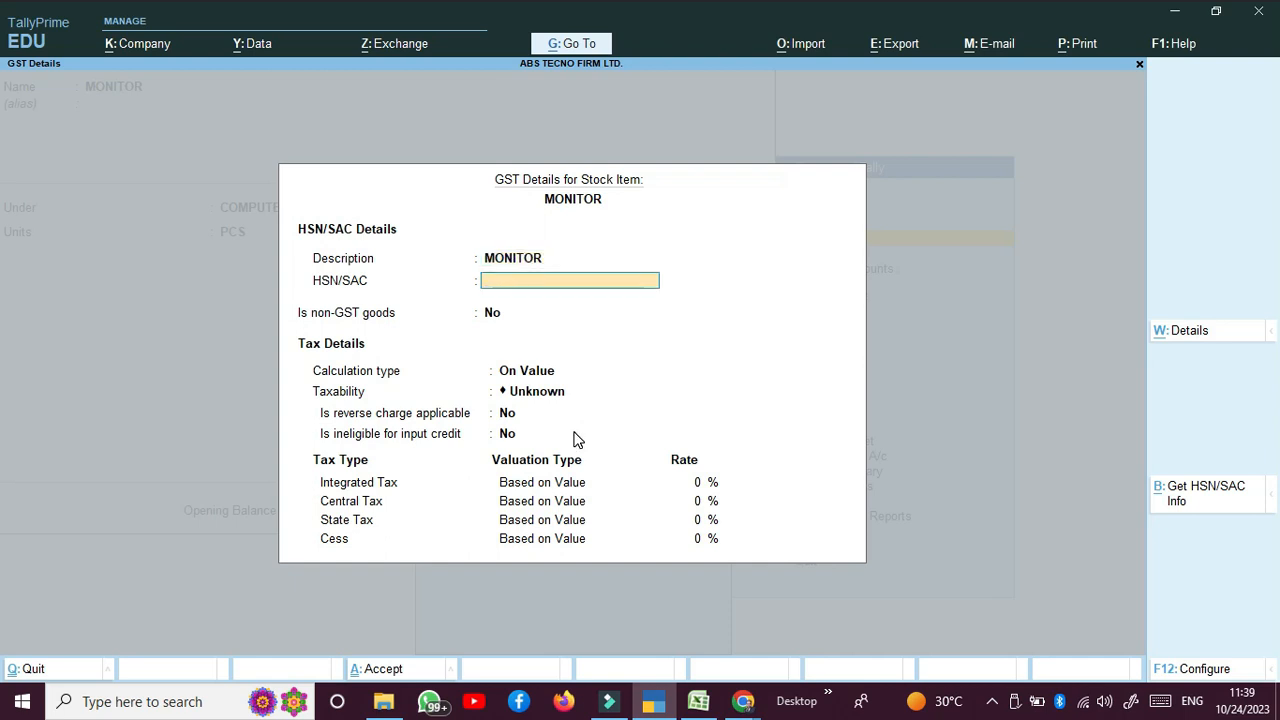
{"action": "type", "text": "84"}
{"action": "key", "text": "Return"}
{"action": "key", "text": "Return"}
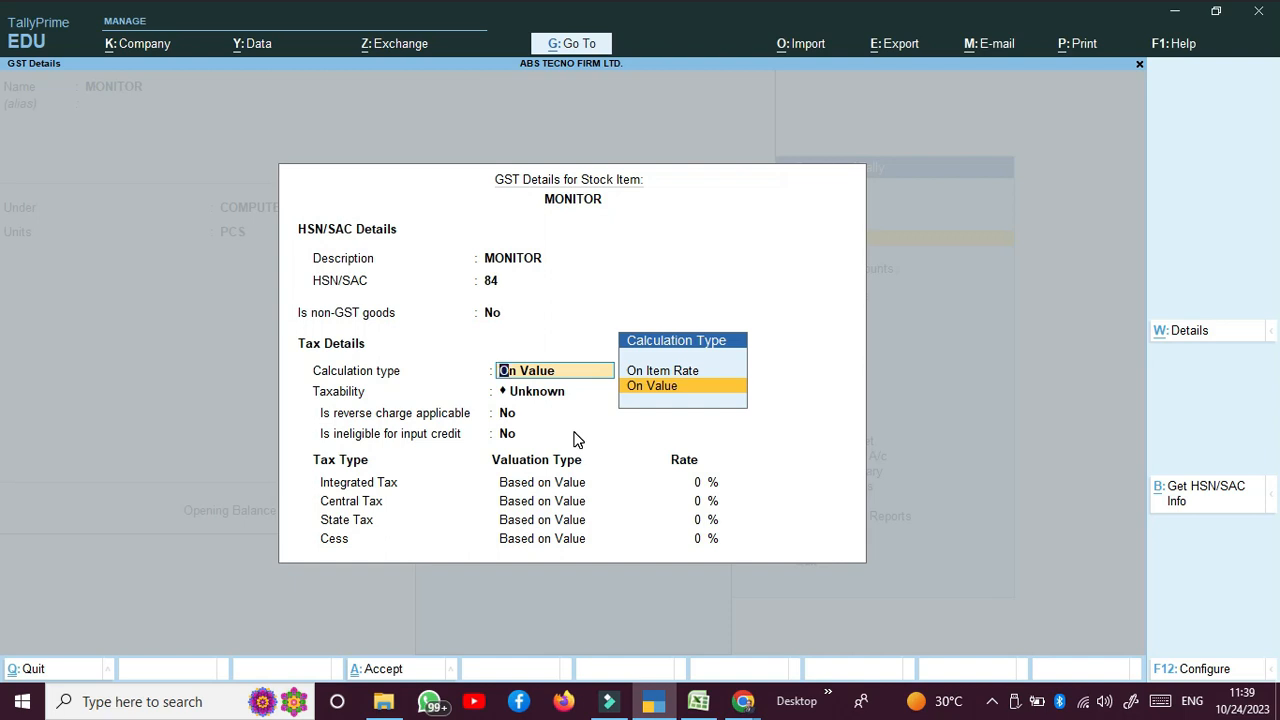
{"action": "key", "text": "Return"}
{"action": "key", "text": "Down"}
{"action": "key", "text": "Down"}
{"action": "key", "text": "Down"}
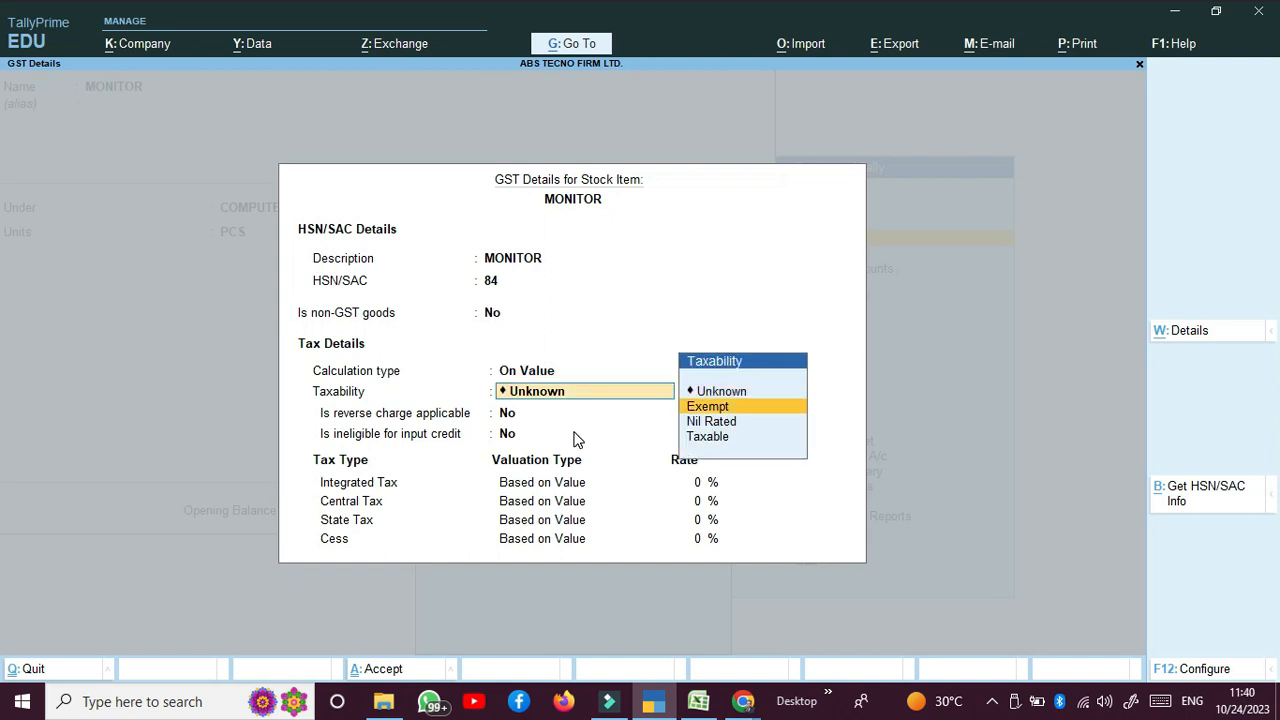
{"action": "key", "text": "Return"}
{"action": "key", "text": "Return"}
{"action": "key", "text": "Return"}
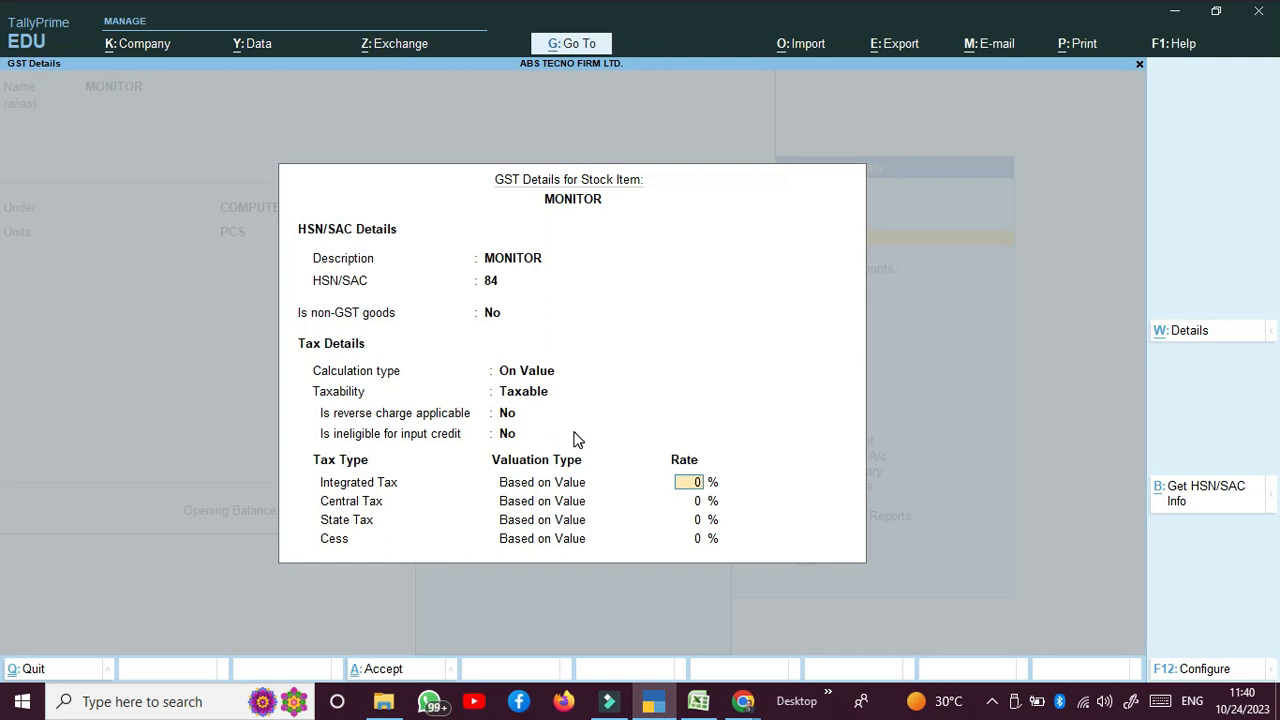
{"action": "type", "text": "18"}
{"action": "key", "text": "Return"}
{"action": "key", "text": "Return"}
{"action": "key", "text": "Return"}
{"action": "key", "text": "Return"}
{"action": "key", "text": "Return"}
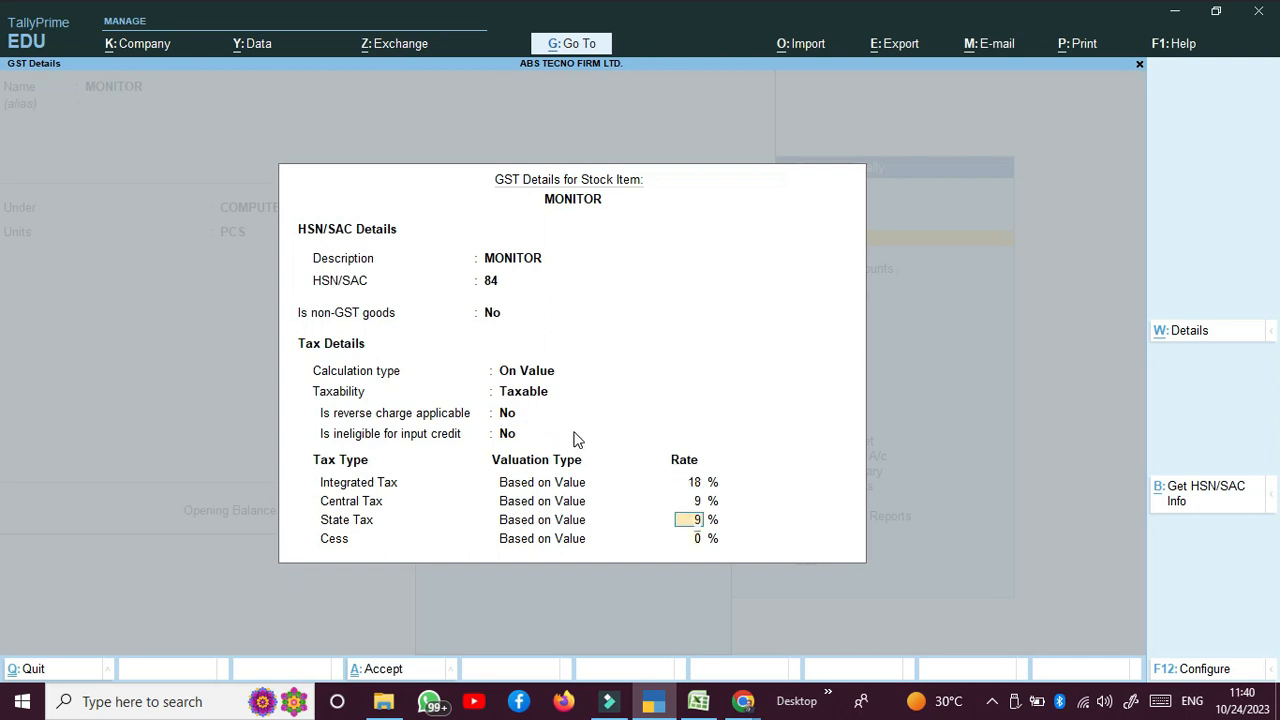
{"action": "key", "text": "Return"}
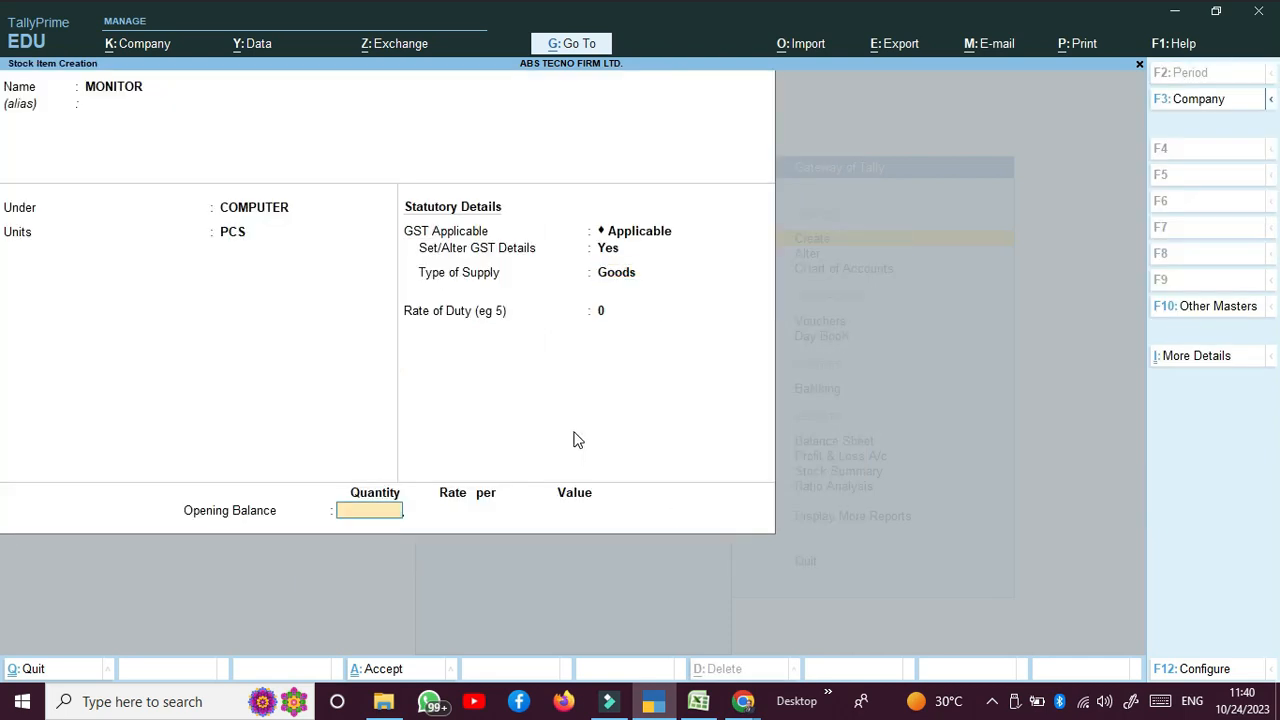
{"action": "key", "text": "Return"}
{"action": "key", "text": "Return"}
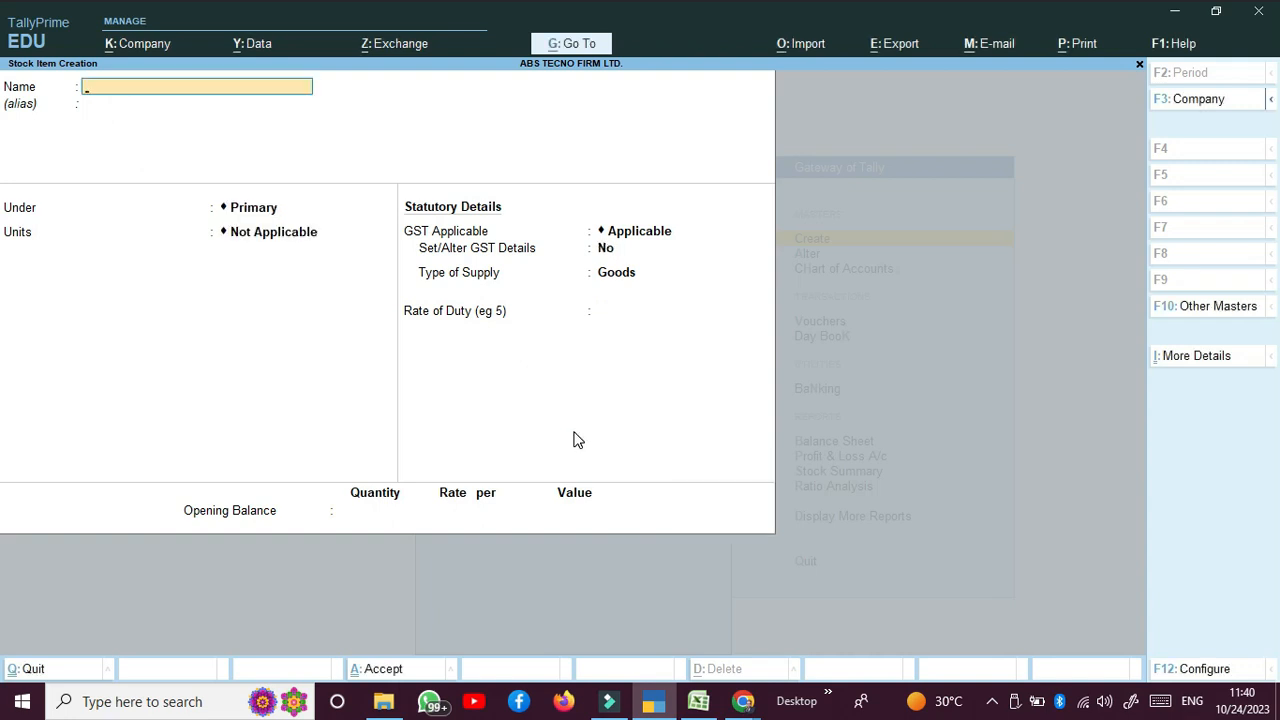
Step: Start stock item PRINTER under COMPUTER in PCS with GST details enabled
{"action": "type", "text": "PRINTER"}
{"action": "key", "text": "Return"}
{"action": "key", "text": "Return"}
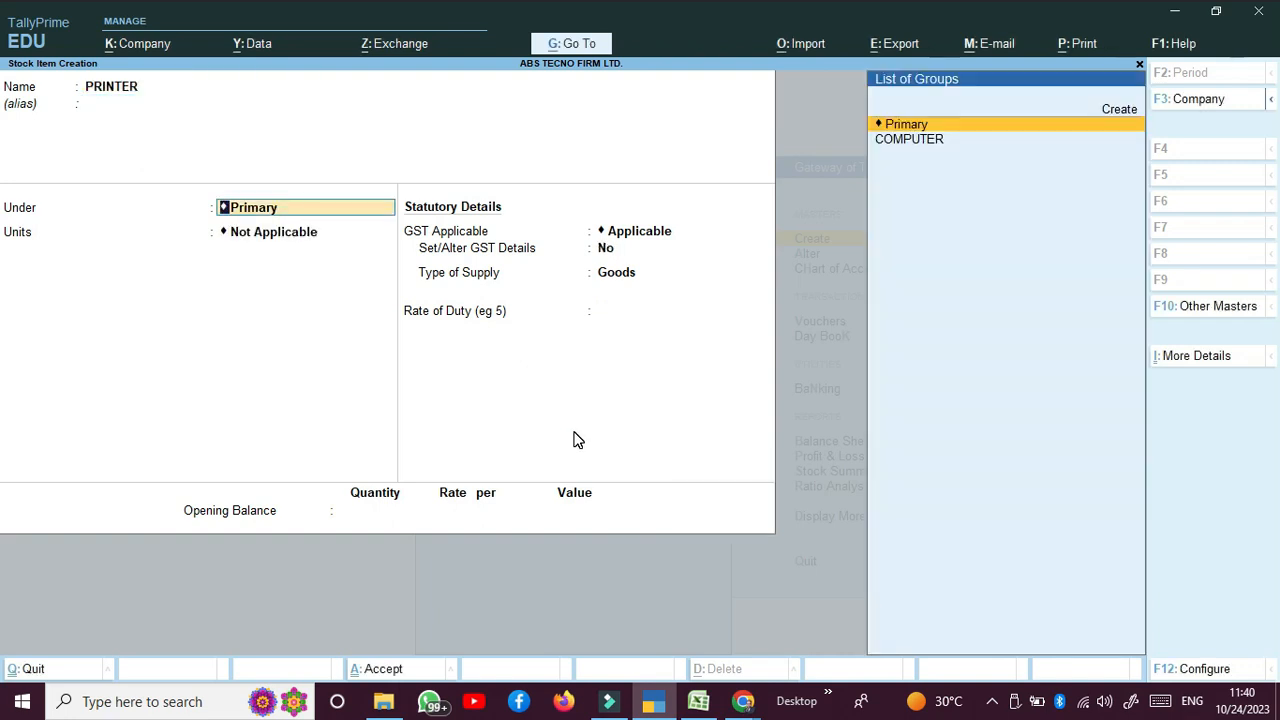
{"action": "key", "text": "Down"}
{"action": "key", "text": "Return"}
{"action": "key", "text": "Down"}
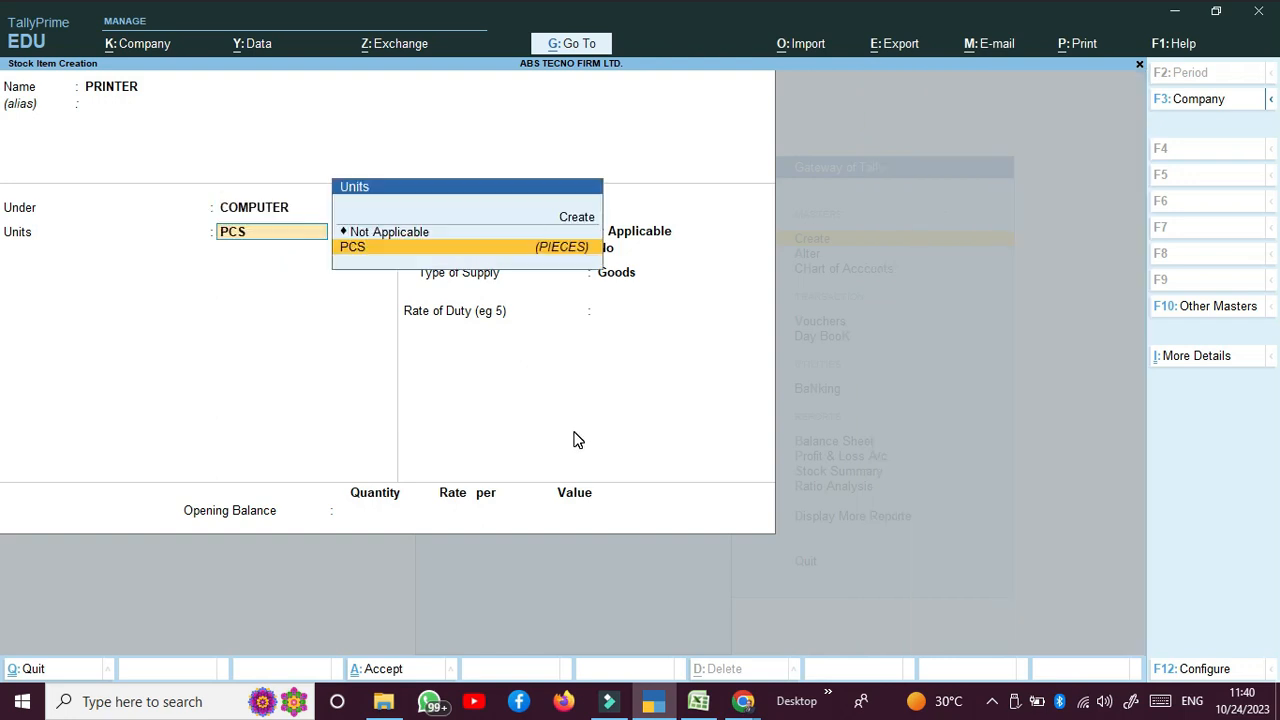
{"action": "key", "text": "Return"}
{"action": "key", "text": "Return"}
{"action": "type", "text": "y"}
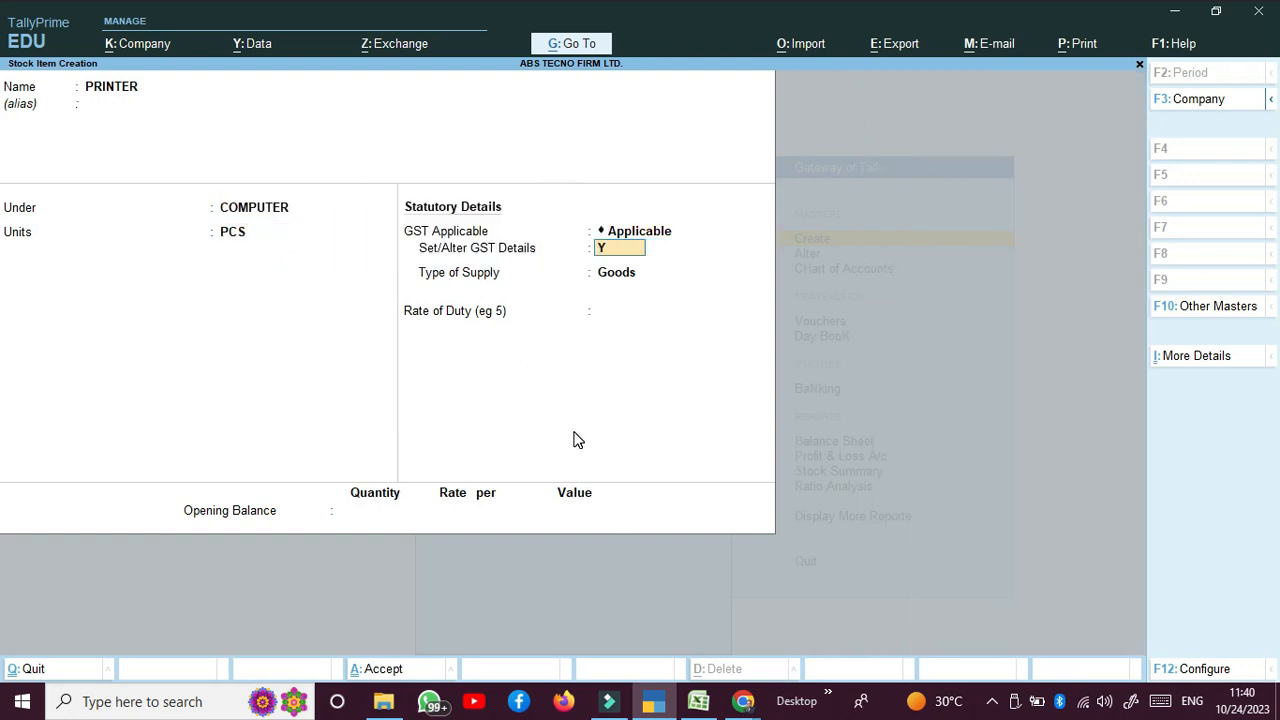
{"action": "key", "text": "Return"}
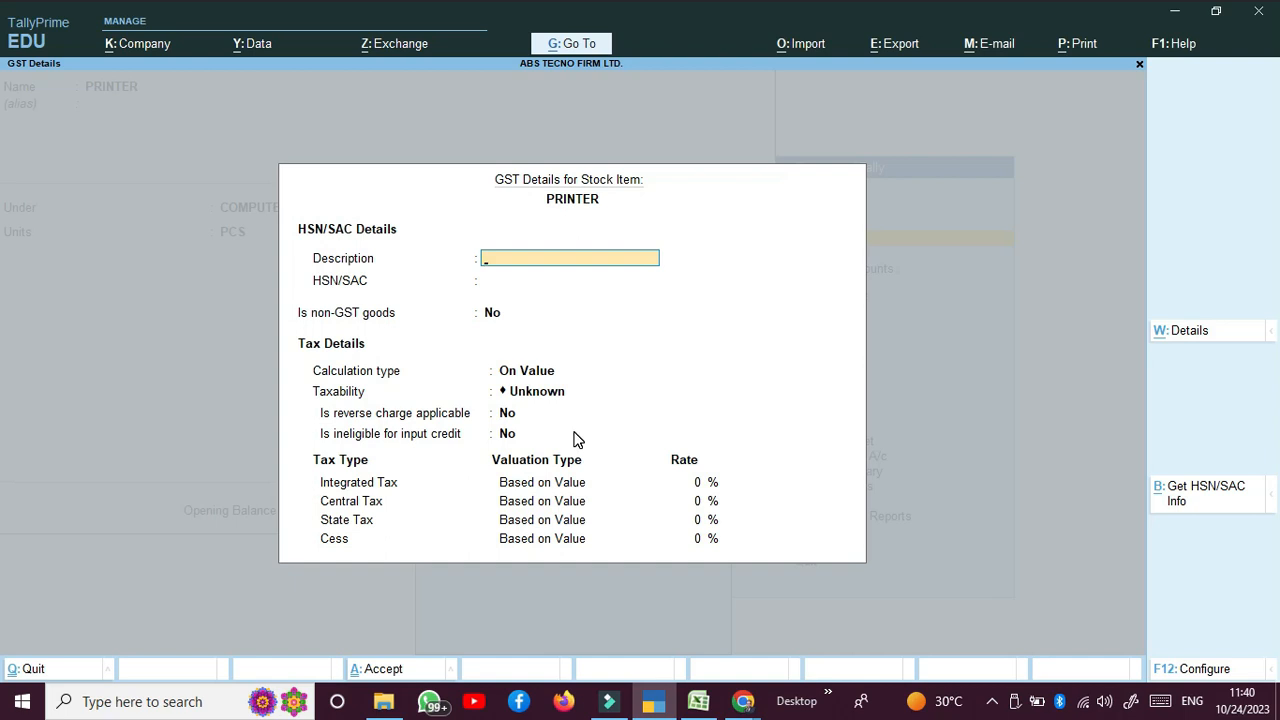
Step: Give PRINTER GST description PRINTER, HSN 84, Taxable status and 18% integrated tax
{"action": "type", "text": "PRINTER"}
{"action": "key", "text": "Return"}
{"action": "type", "text": "8"}
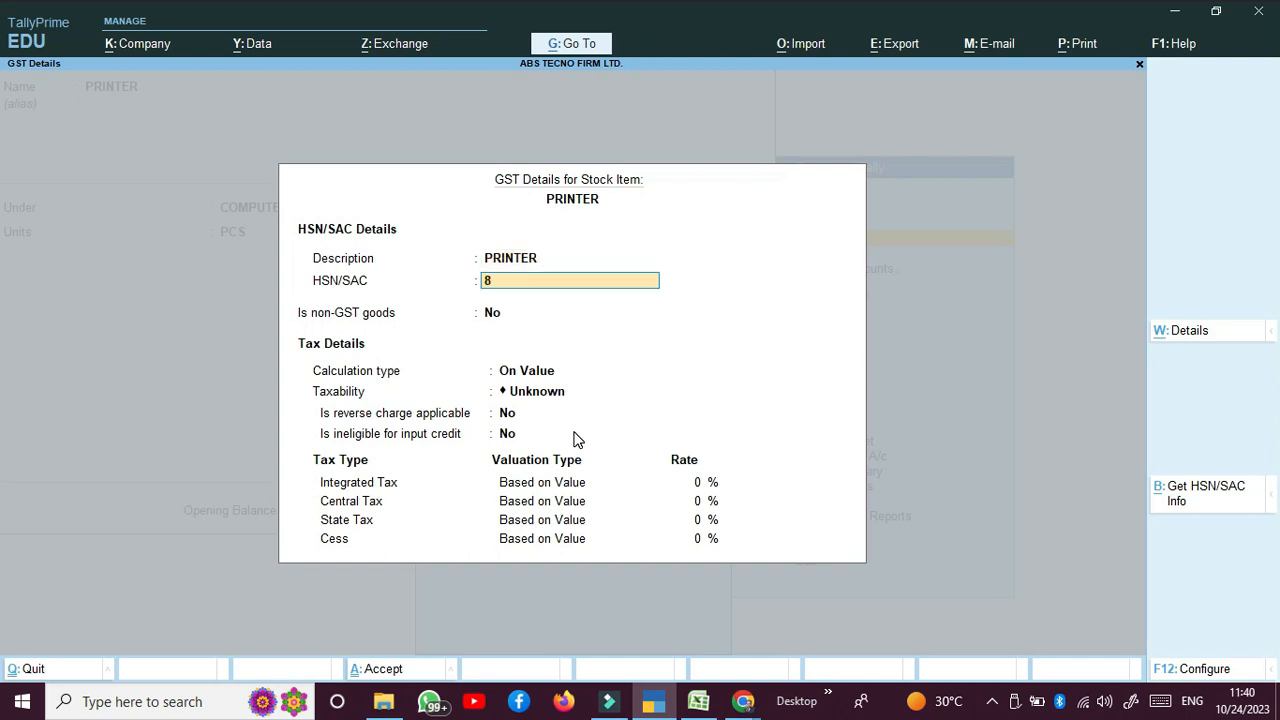
{"action": "type", "text": "4"}
{"action": "key", "text": "Return"}
{"action": "key", "text": "Return"}
{"action": "key", "text": "Return"}
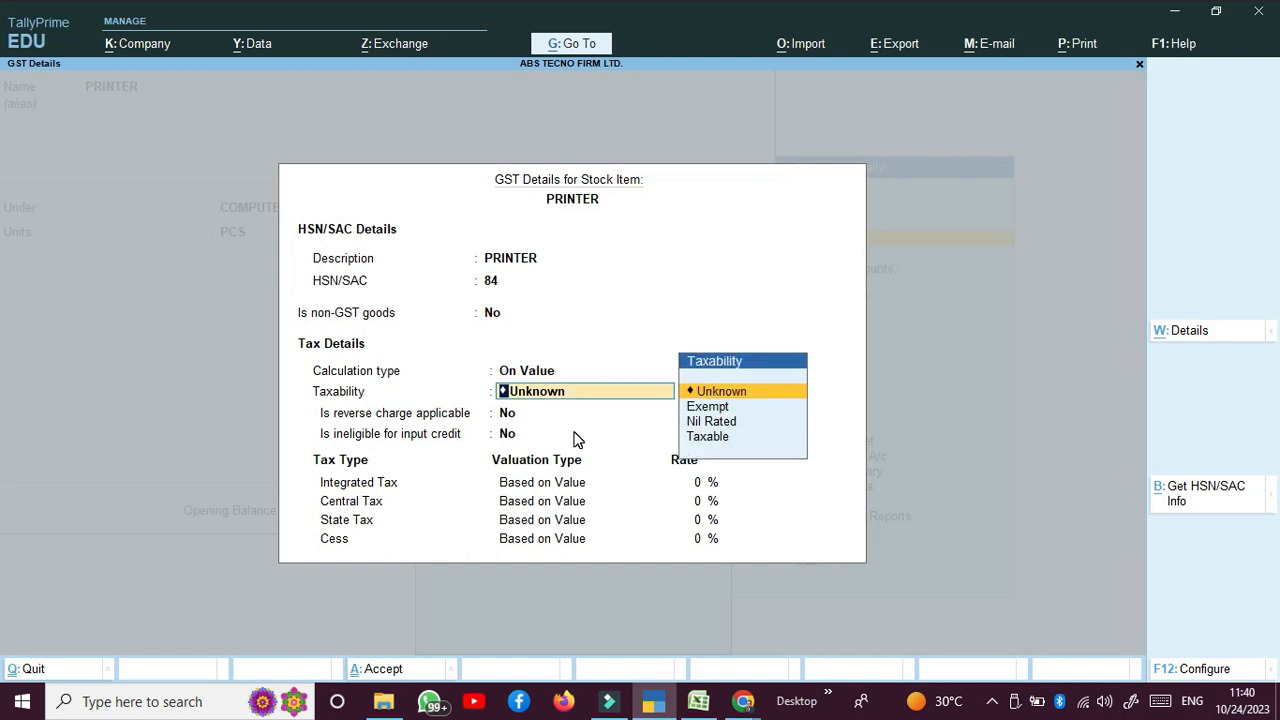
{"action": "key", "text": "Down"}
{"action": "key", "text": "Down"}
{"action": "key", "text": "Down"}
{"action": "key", "text": "Return"}
{"action": "key", "text": "Return"}
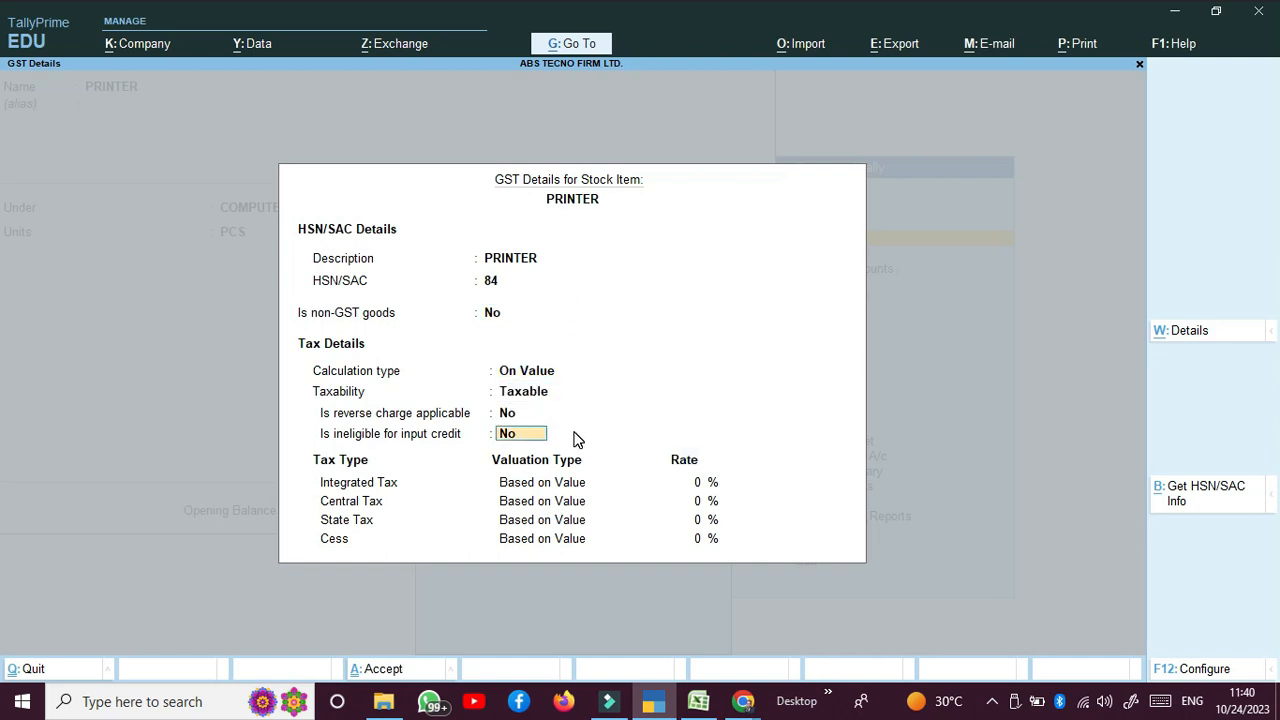
{"action": "key", "text": "Return"}
{"action": "type", "text": "18"}
{"action": "key", "text": "Return"}
{"action": "key", "text": "Return"}
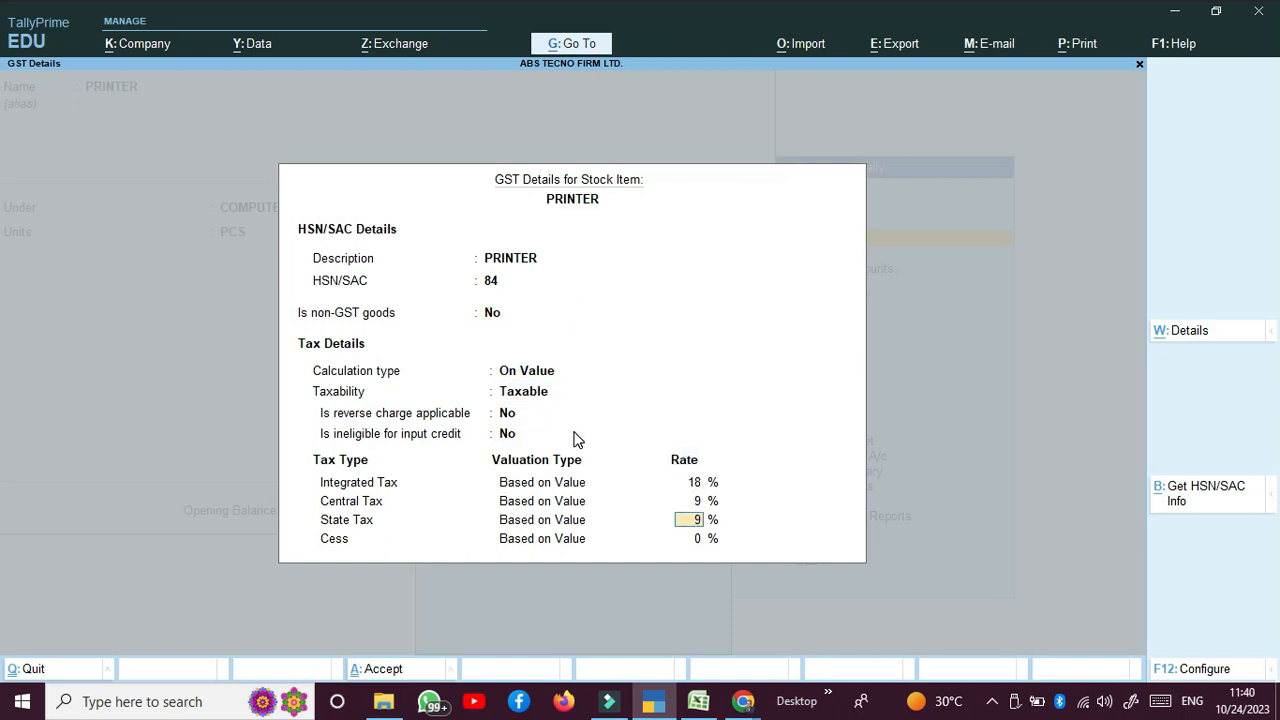
{"action": "key", "text": "Return"}
{"action": "key", "text": "Return"}
{"action": "key", "text": "Return"}
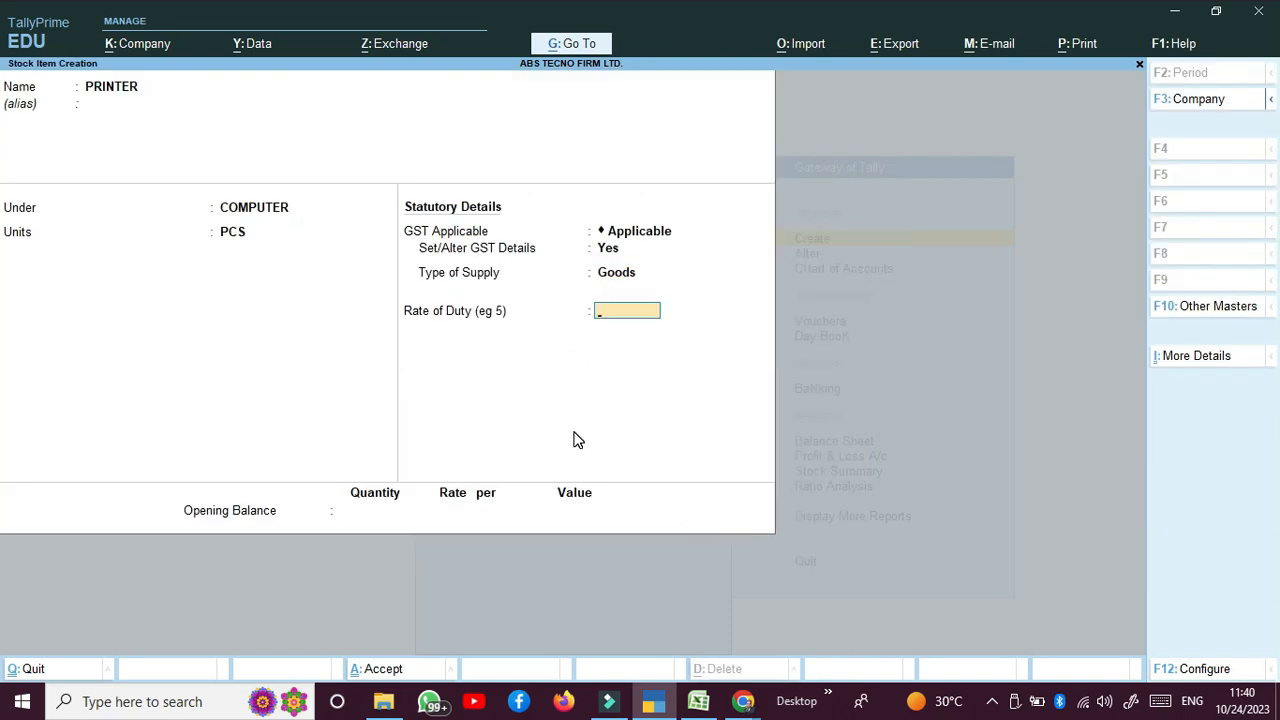
{"action": "key", "text": "Return"}
{"action": "key", "text": "Return"}
{"action": "key", "text": "Return"}
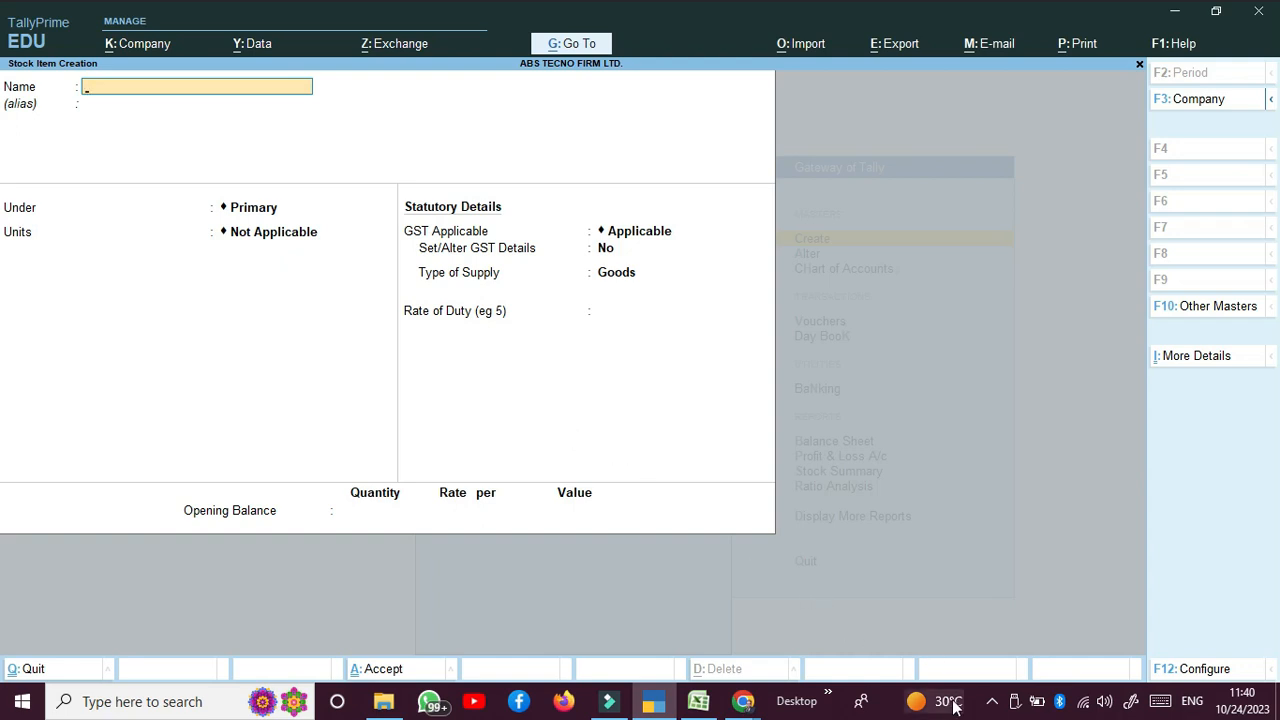
{"action": "left_click", "coordinate": [994, 704]}
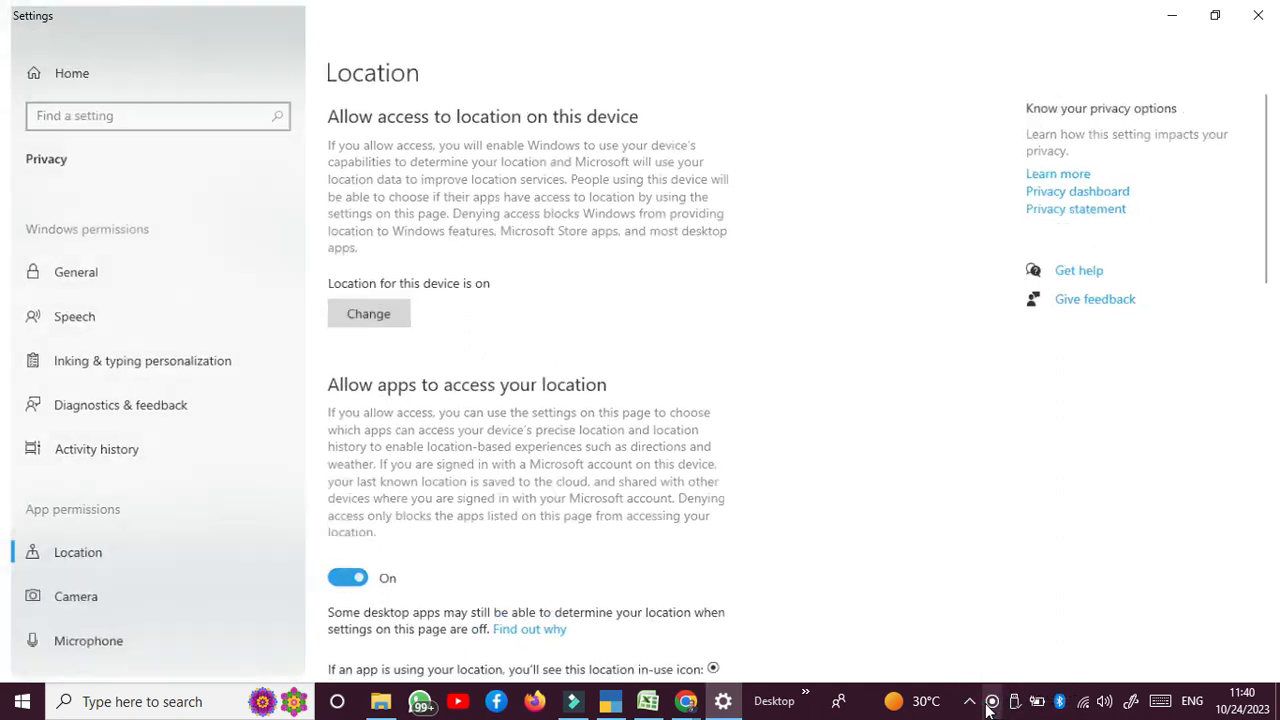
{"action": "left_click_drag", "start_coordinate": [988, 708], "coordinate": [988, 672]}
{"action": "left_click", "coordinate": [1003, 676]}
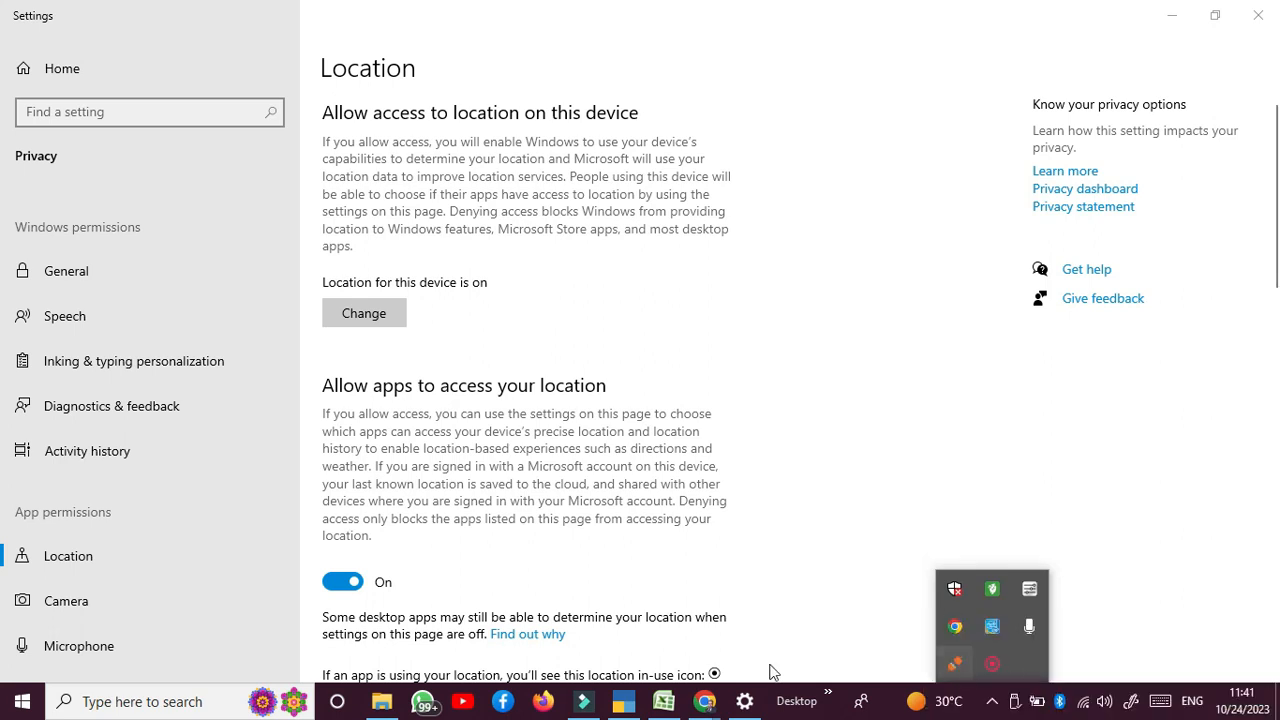
{"action": "left_click", "coordinate": [628, 704]}
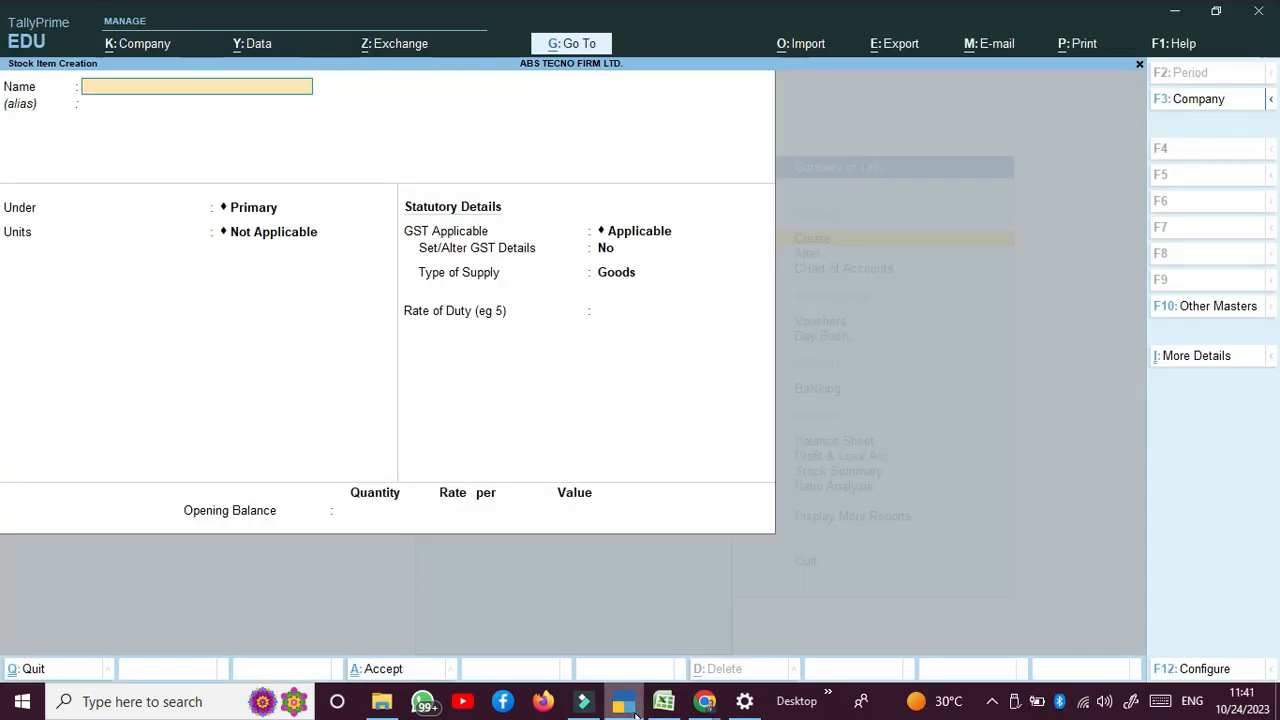
Step: Quit the stock item and unit creation forms and close the List of Masters
{"action": "key", "text": "Escape"}
{"action": "key", "text": "y"}
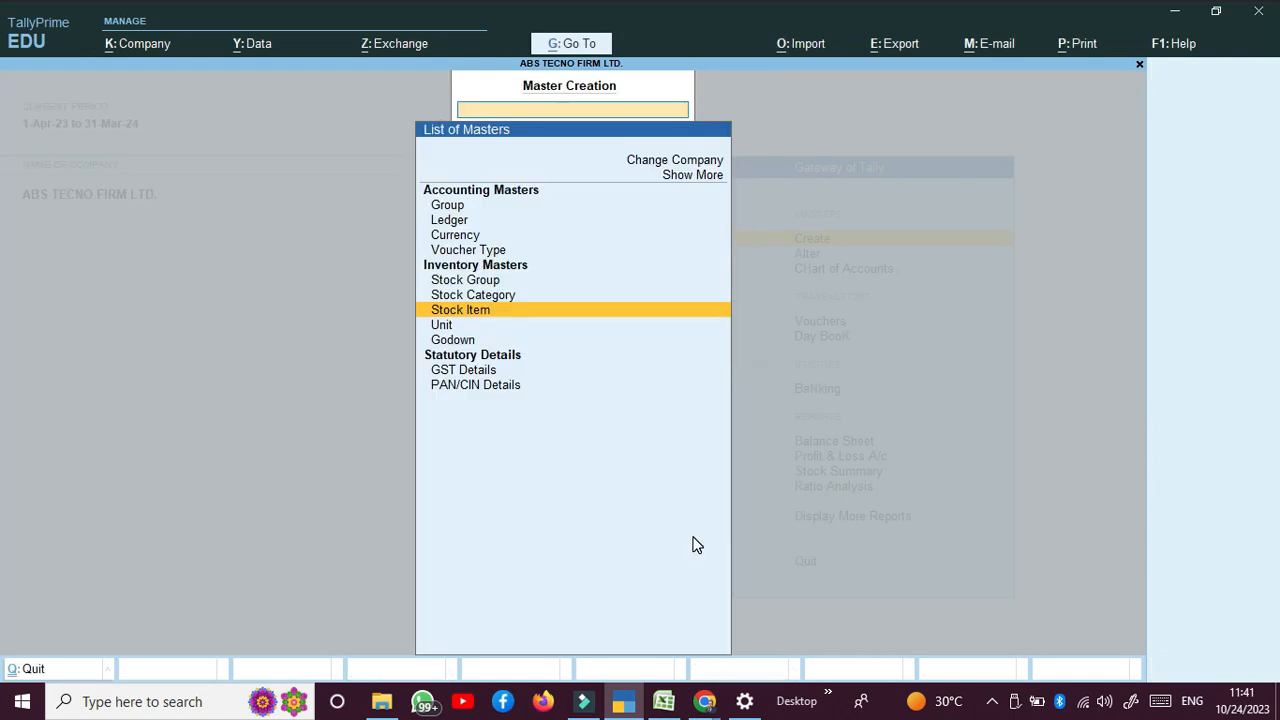
{"action": "key", "text": "Down"}
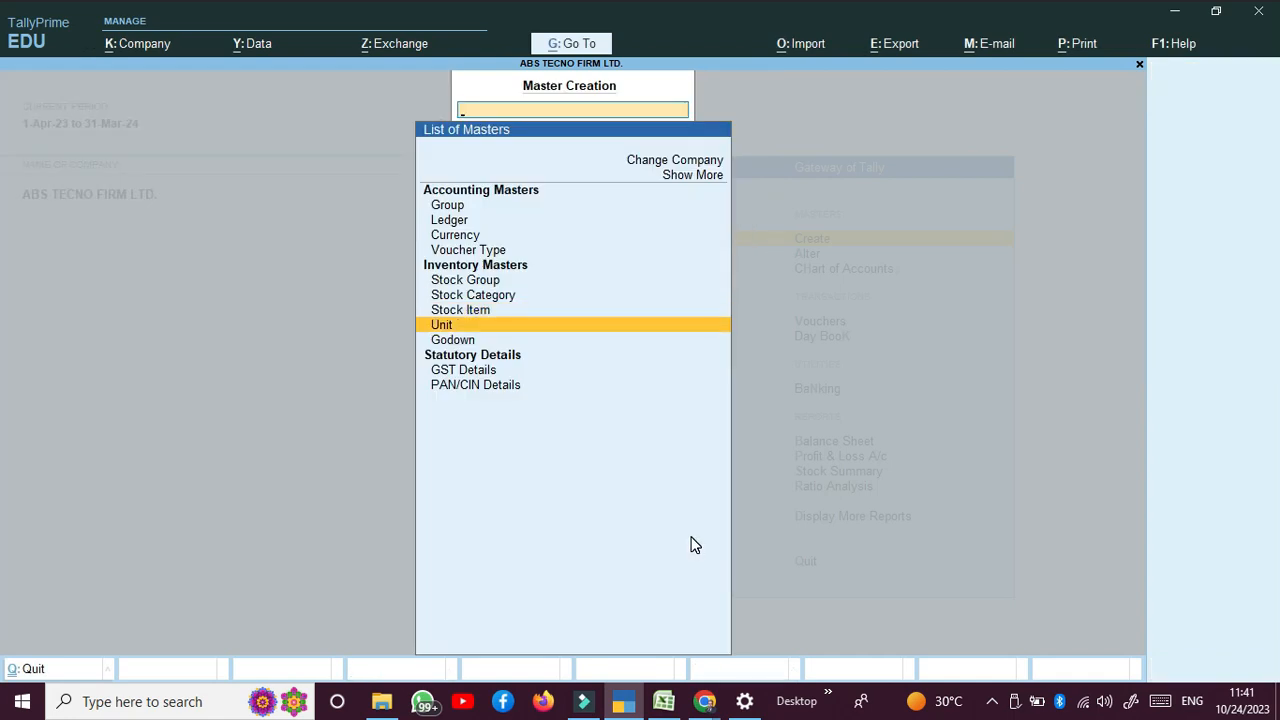
{"action": "key", "text": "Return"}
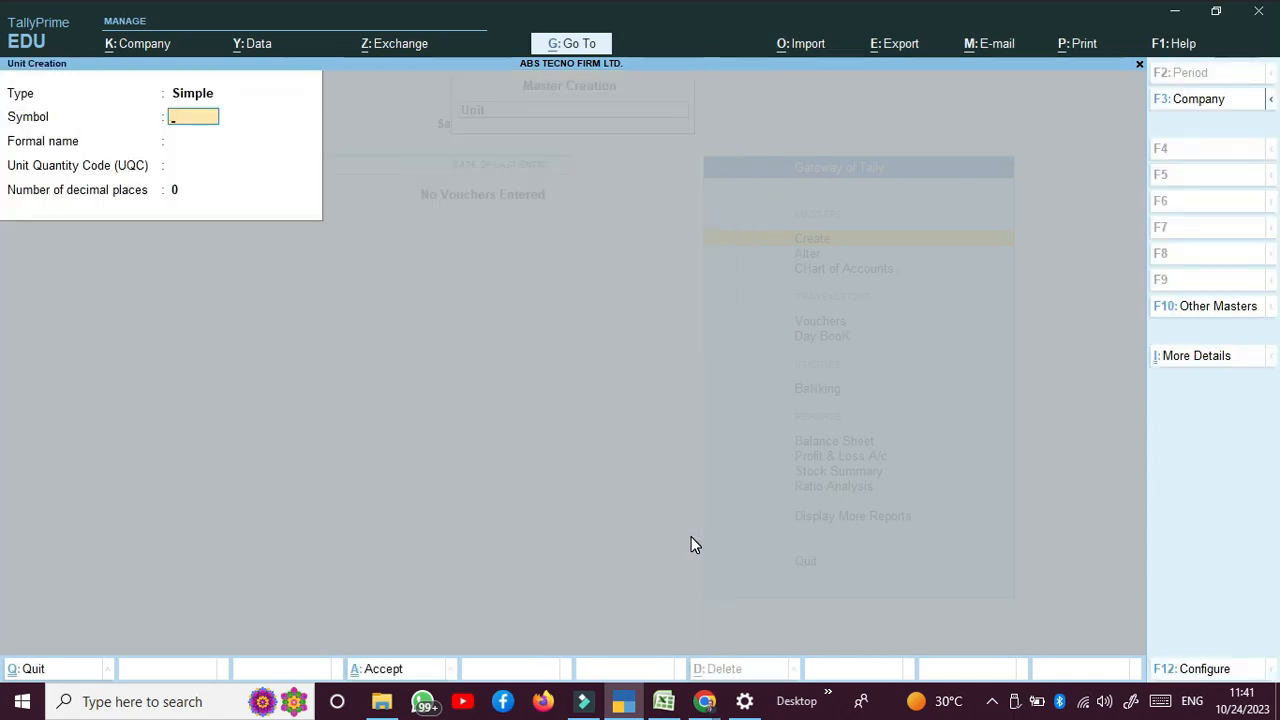
{"action": "key", "text": "Escape"}
{"action": "key", "text": "y"}
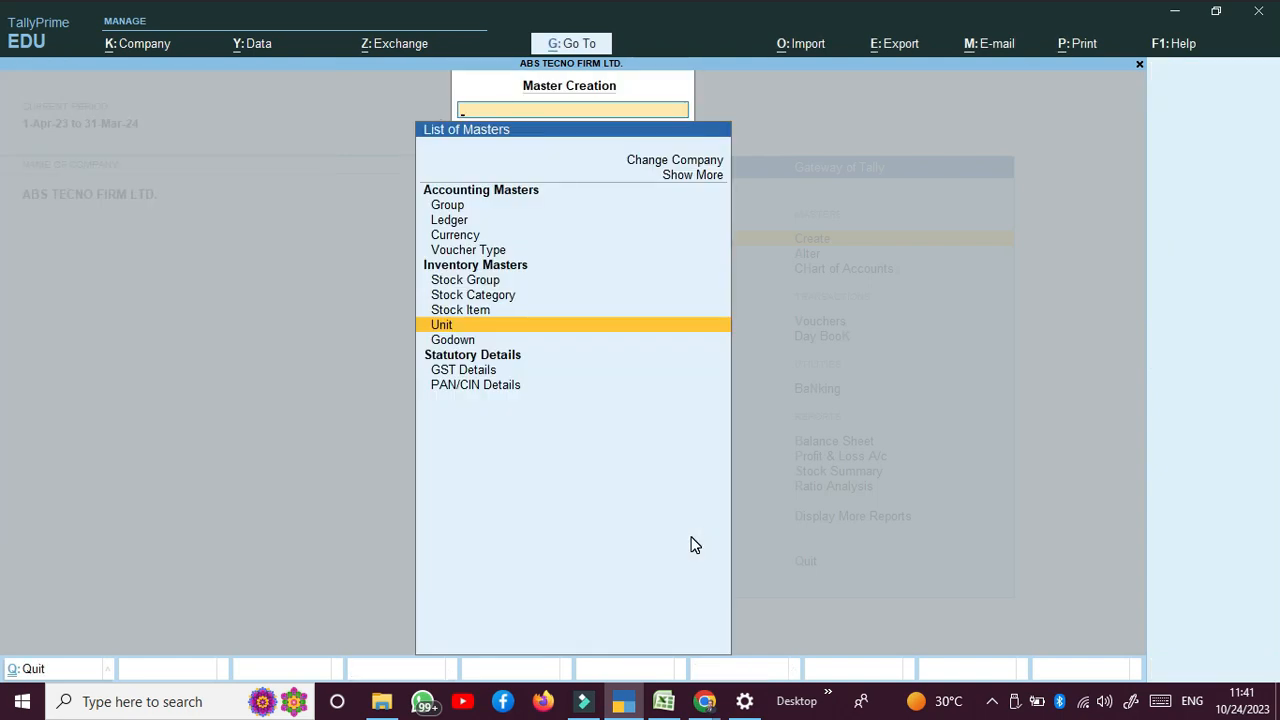
{"action": "key", "text": "Down"}
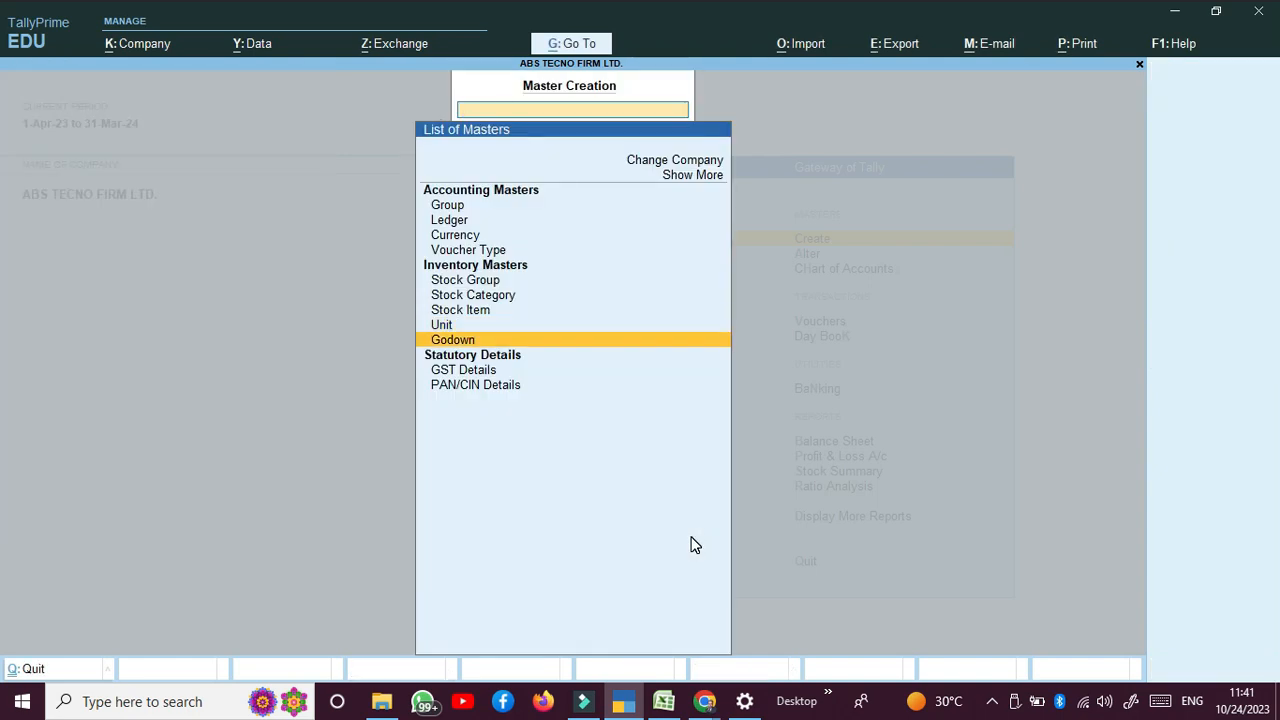
{"action": "key", "text": "Down"}
{"action": "key", "text": "Down"}
{"action": "key", "text": "Down"}
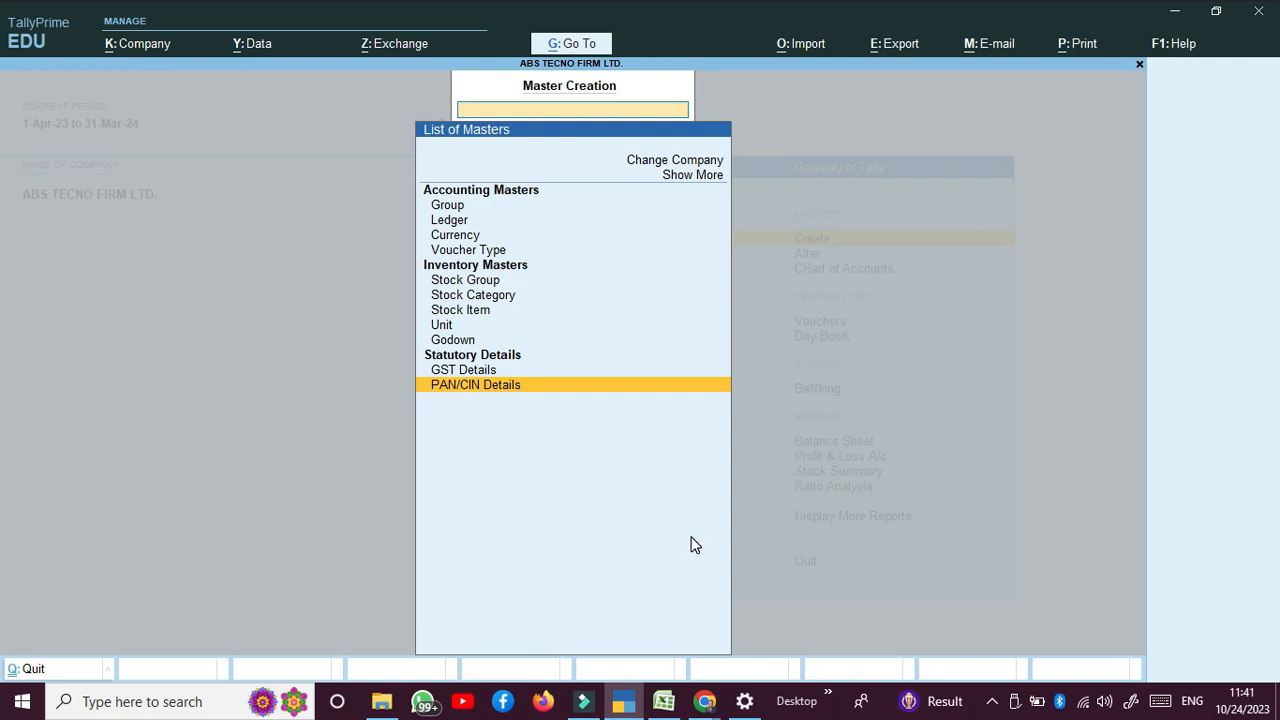
{"action": "key", "text": "Escape"}
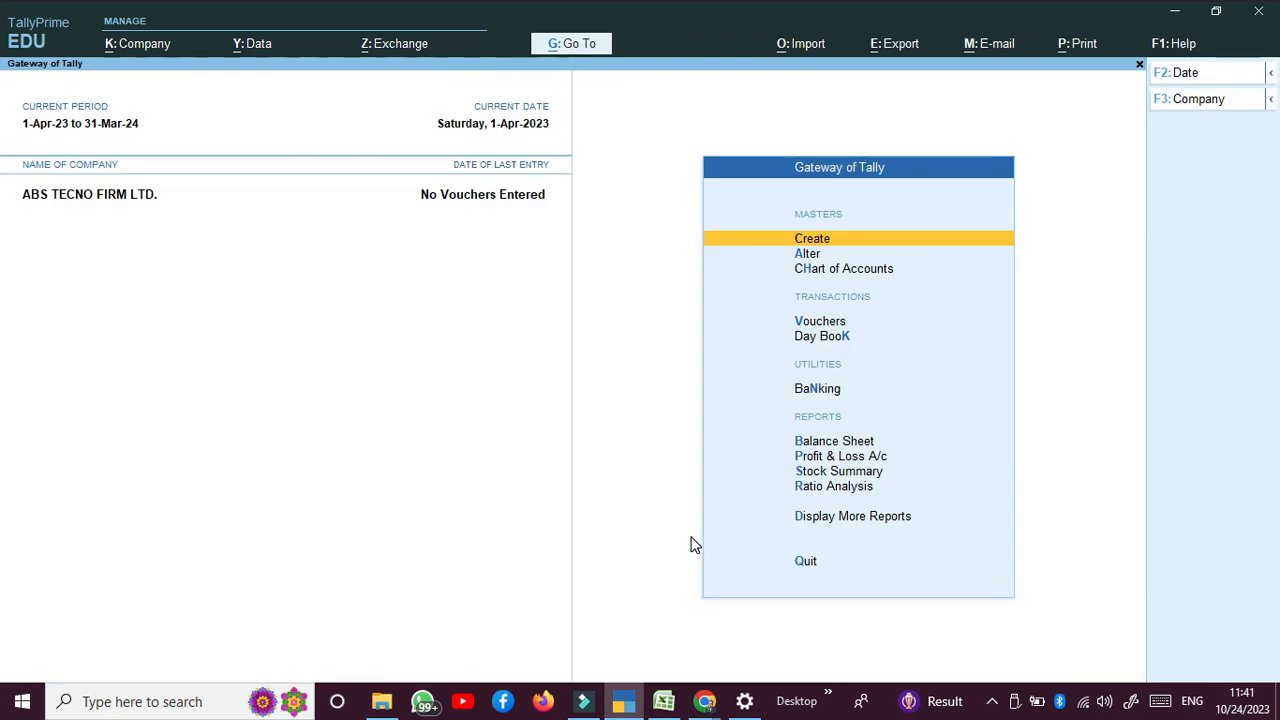
Step: Open Vouchers from Gateway of Tally and switch to Purchase voucher No. 1 dated 1-Apr-23
{"action": "key", "text": "Down"}
{"action": "key", "text": "Down"}
{"action": "key", "text": "Down"}
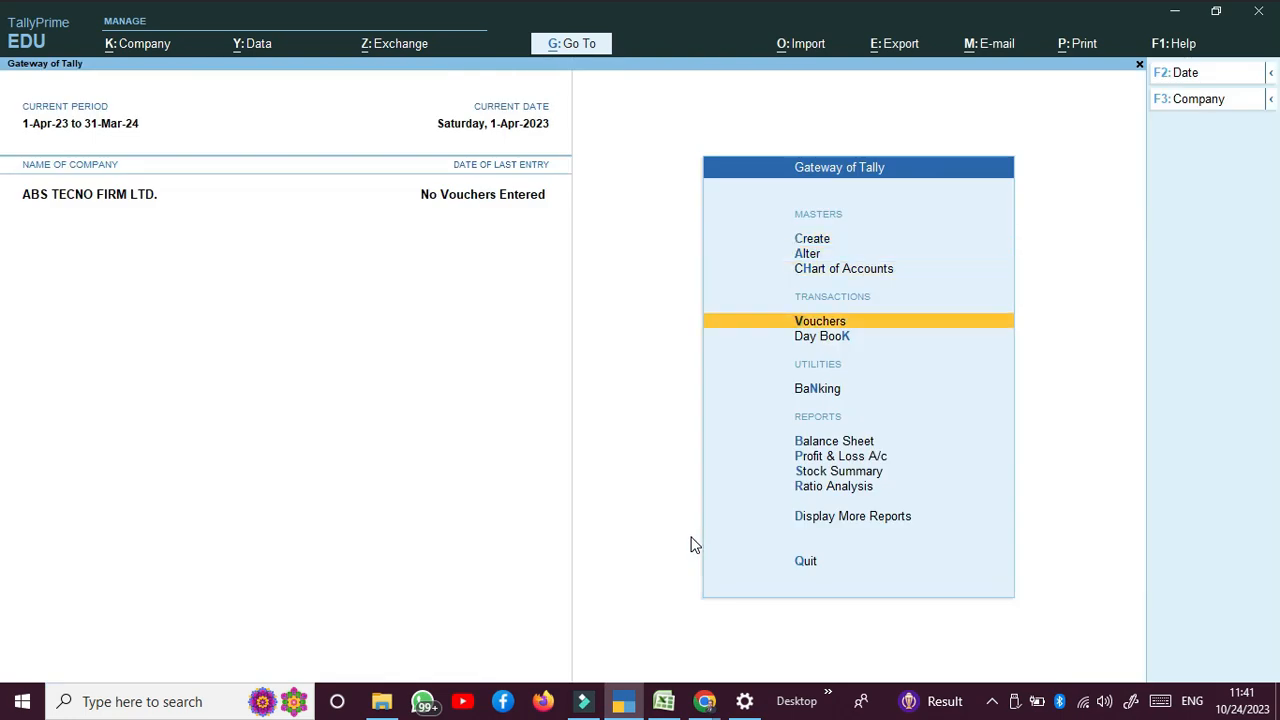
{"action": "key", "text": "Return"}
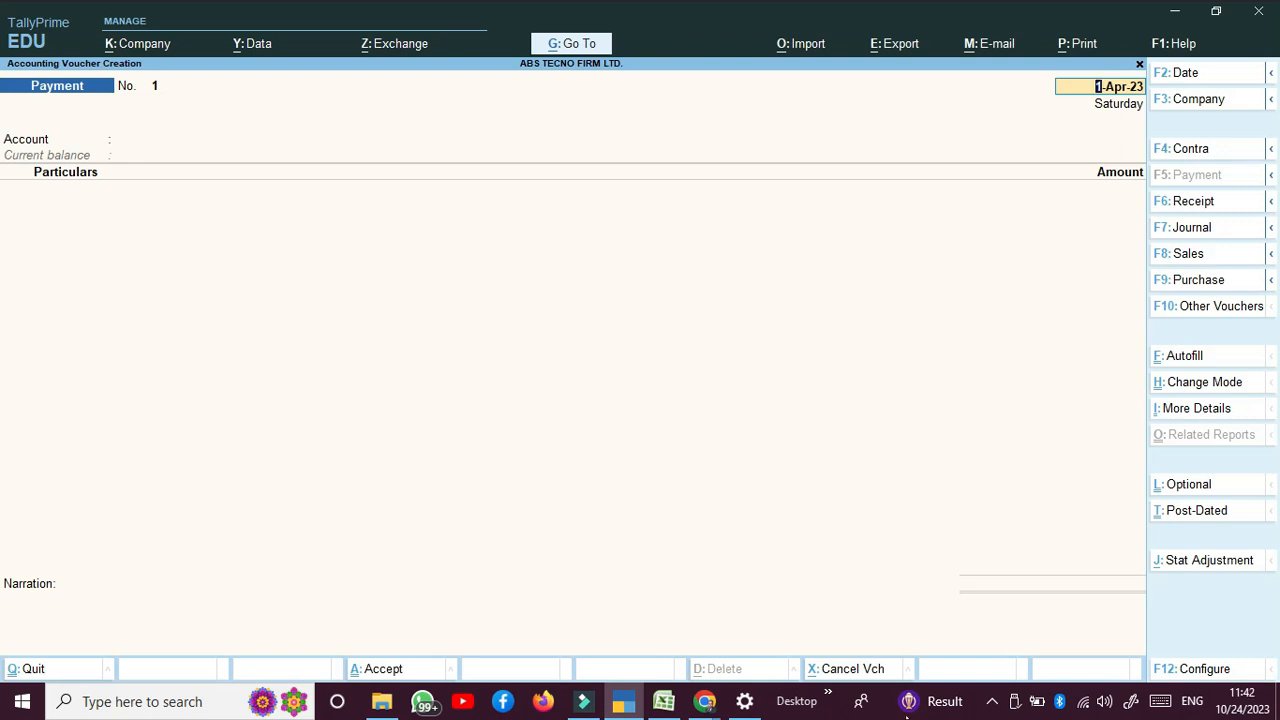
{"action": "left_click", "coordinate": [992, 702]}
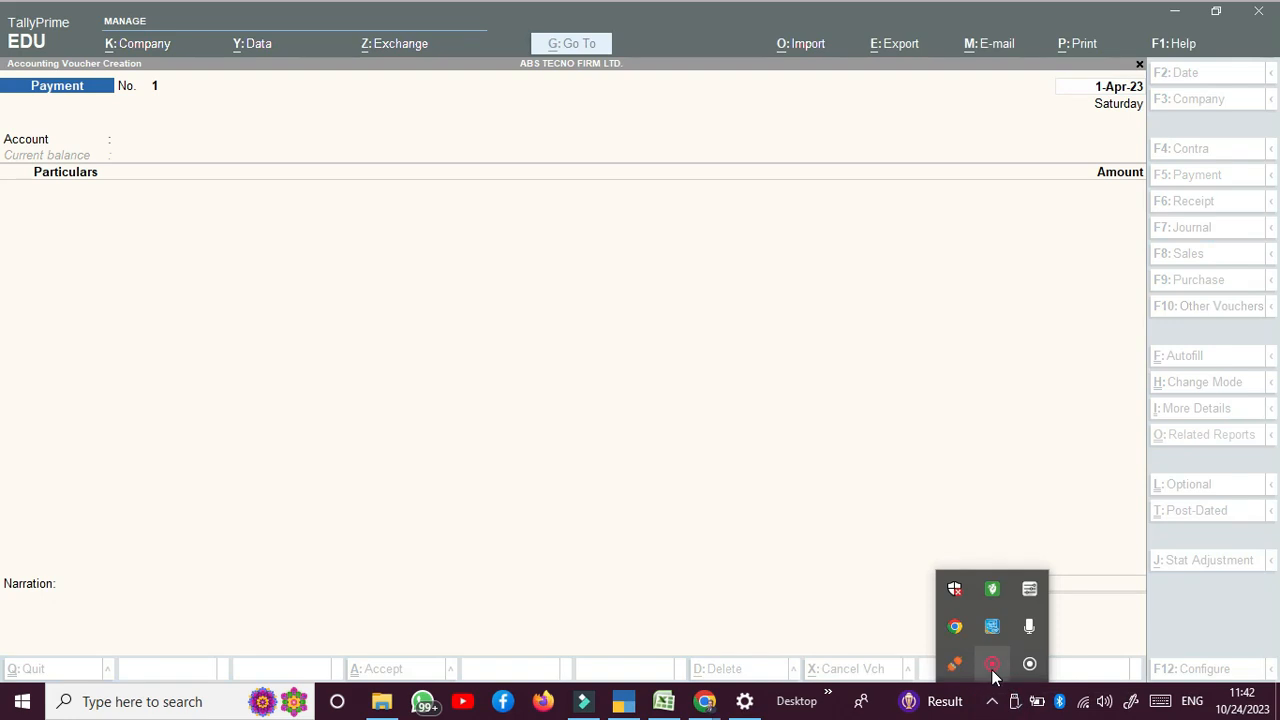
{"action": "right_click", "coordinate": [993, 664]}
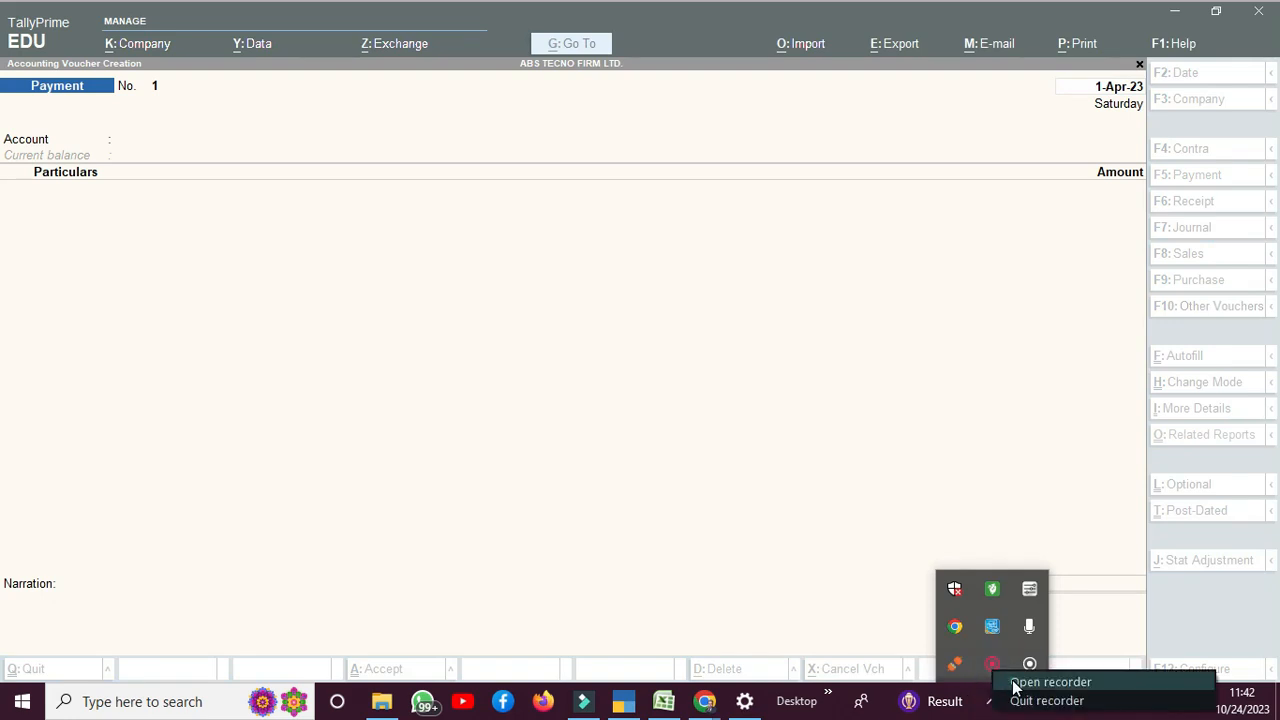
{"action": "left_click", "coordinate": [1012, 679]}
{"action": "left_click", "coordinate": [967, 551]}
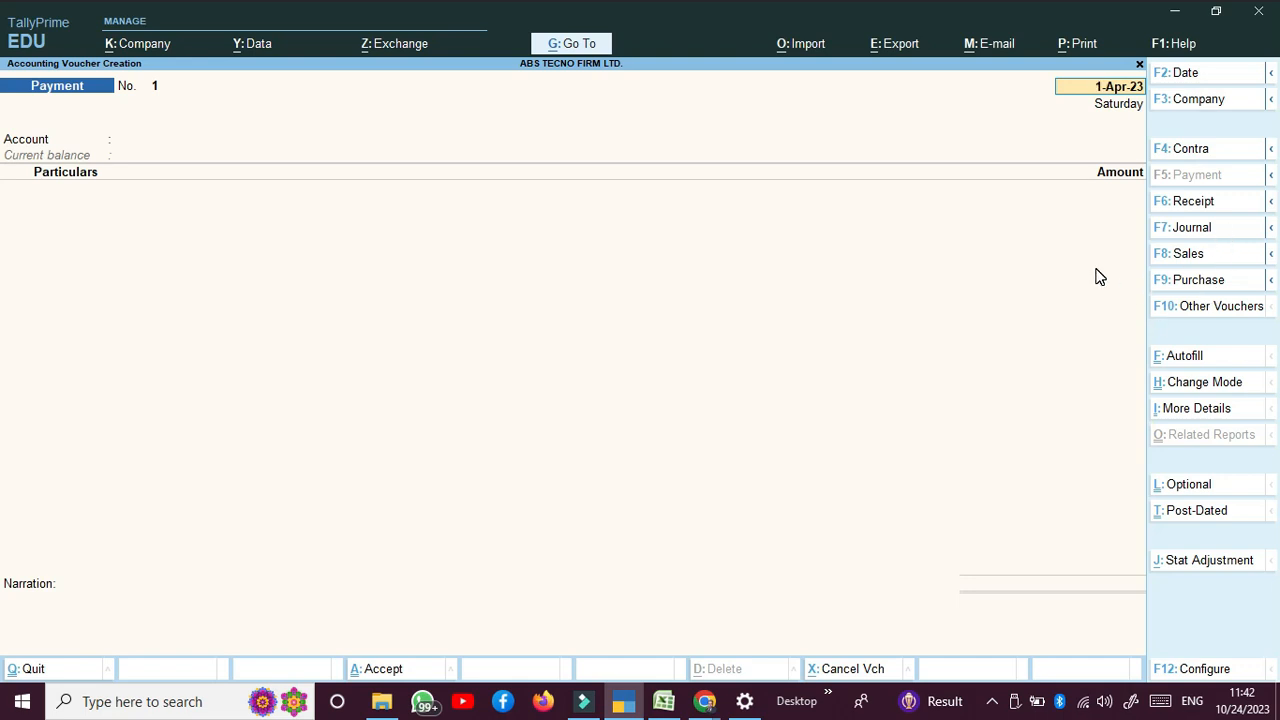
{"action": "left_click", "coordinate": [1183, 281]}
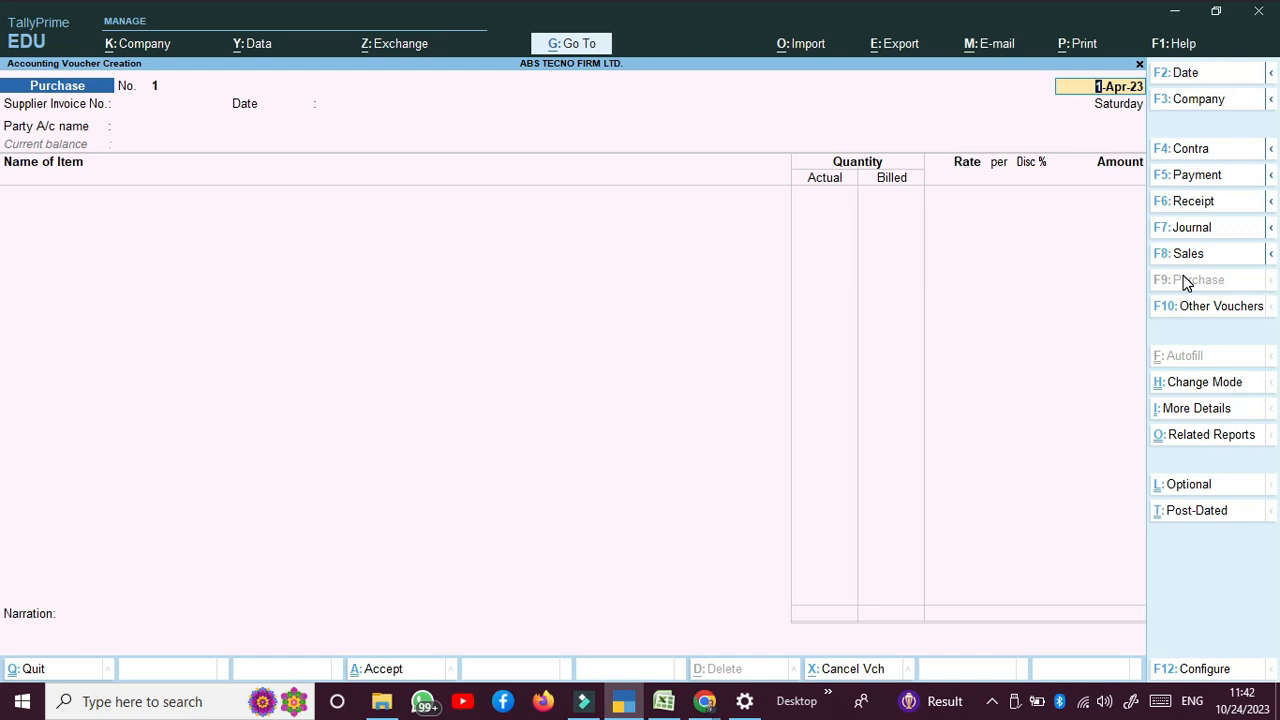
Step: In Purchase voucher configuration, turn on supplier details and keep common ledger allocation off
{"action": "key", "text": "F12"}
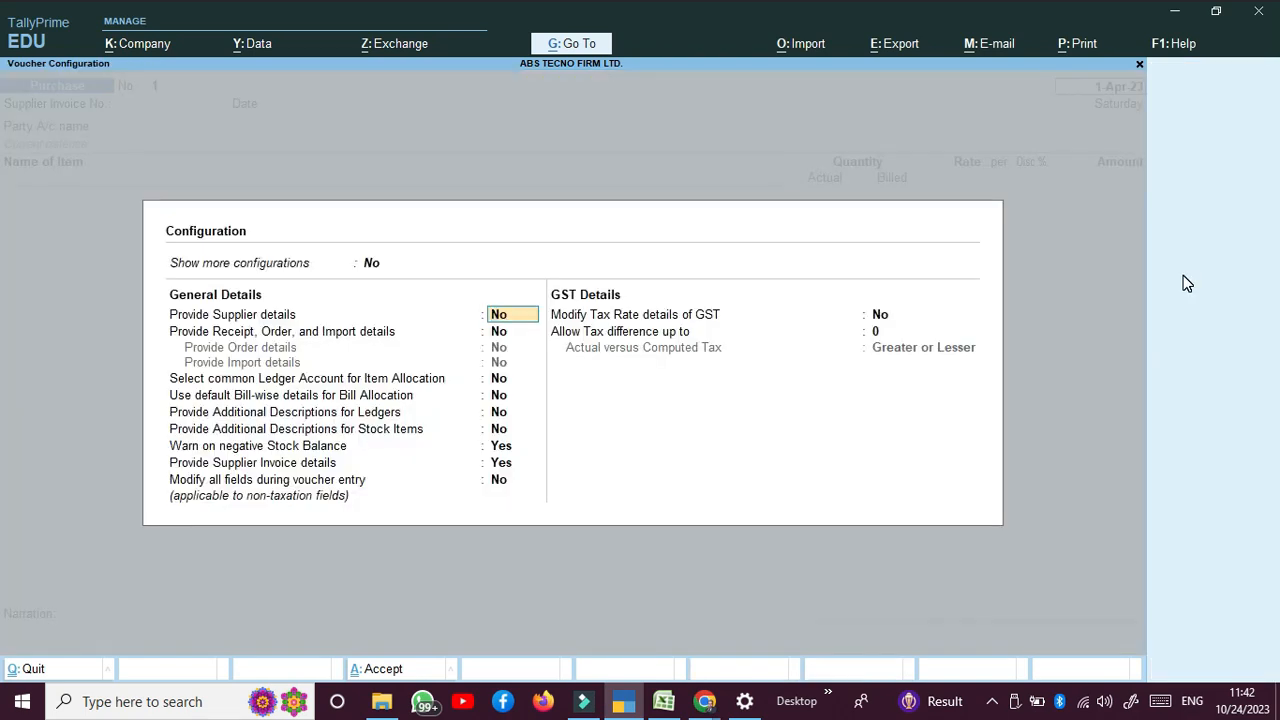
{"action": "type", "text": "y"}
{"action": "key", "text": "Return"}
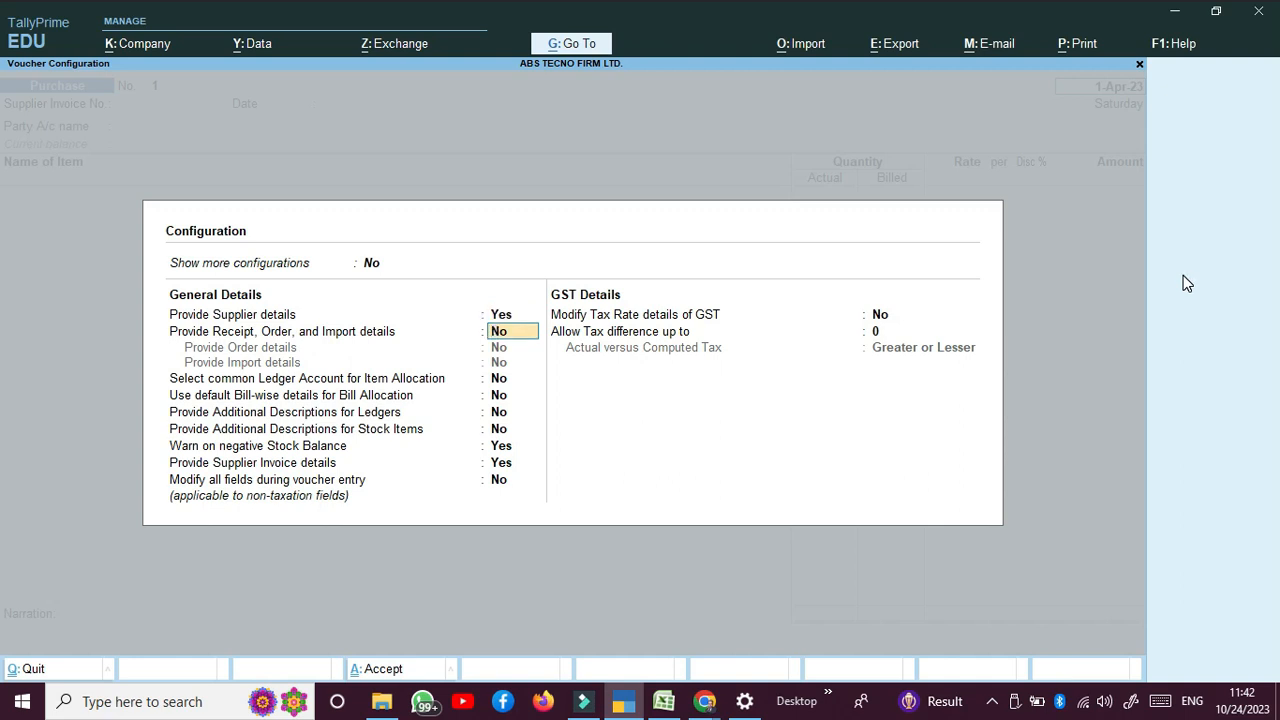
{"action": "key", "text": "Return"}
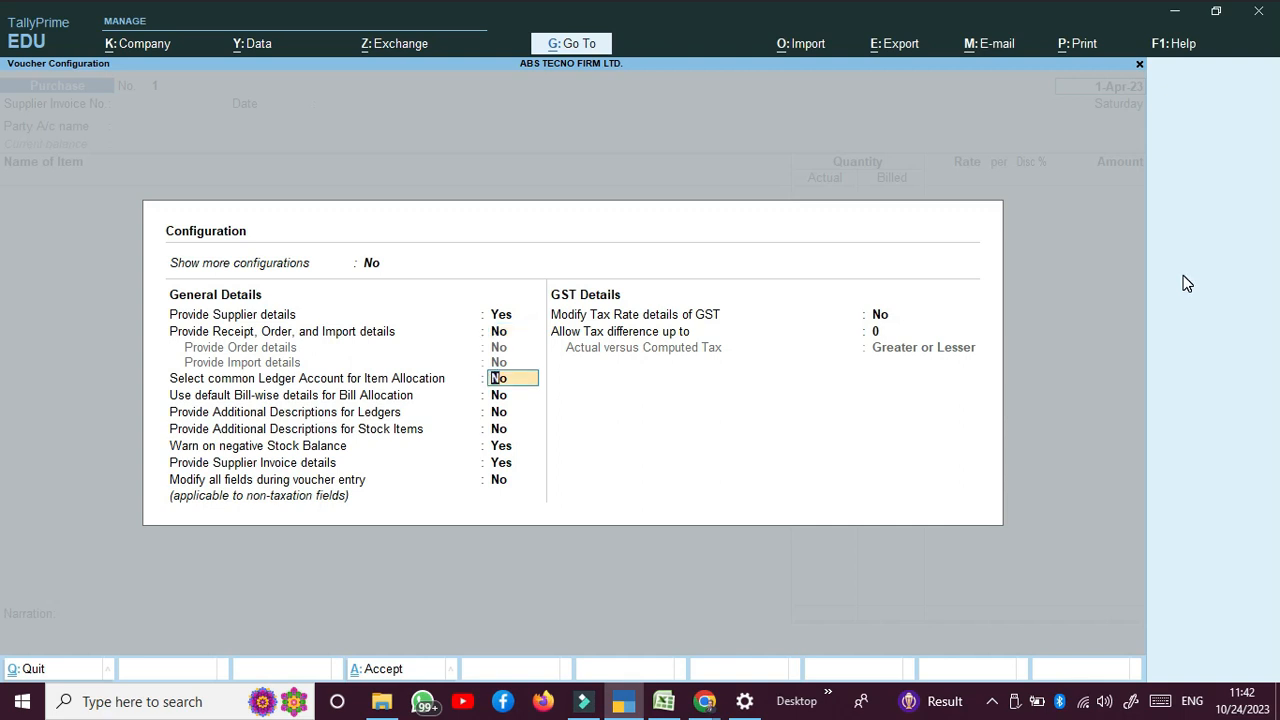
{"action": "type", "text": "Y"}
{"action": "key", "text": "BackSpace"}
{"action": "type", "text": "N"}
{"action": "key", "text": "Return"}
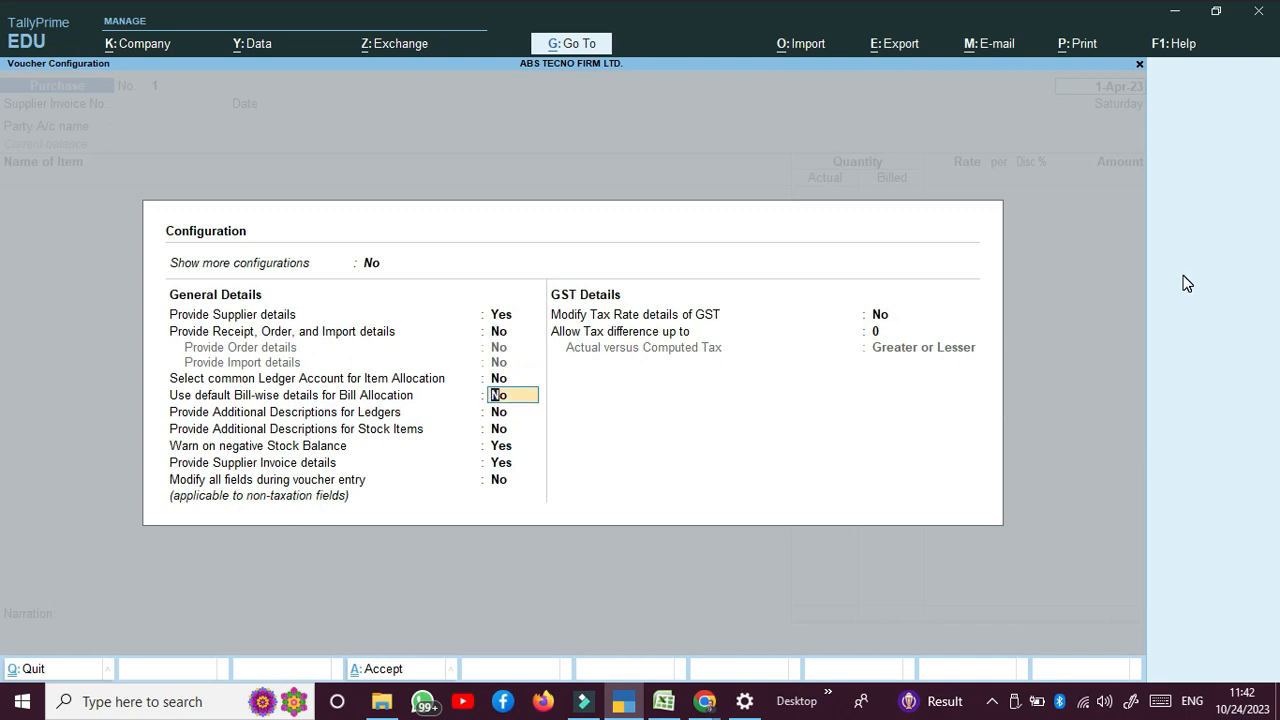
Step: Allow modifying all fields and GST tax rates with tax difference 1, then save the configuration
{"action": "key", "text": "Return"}
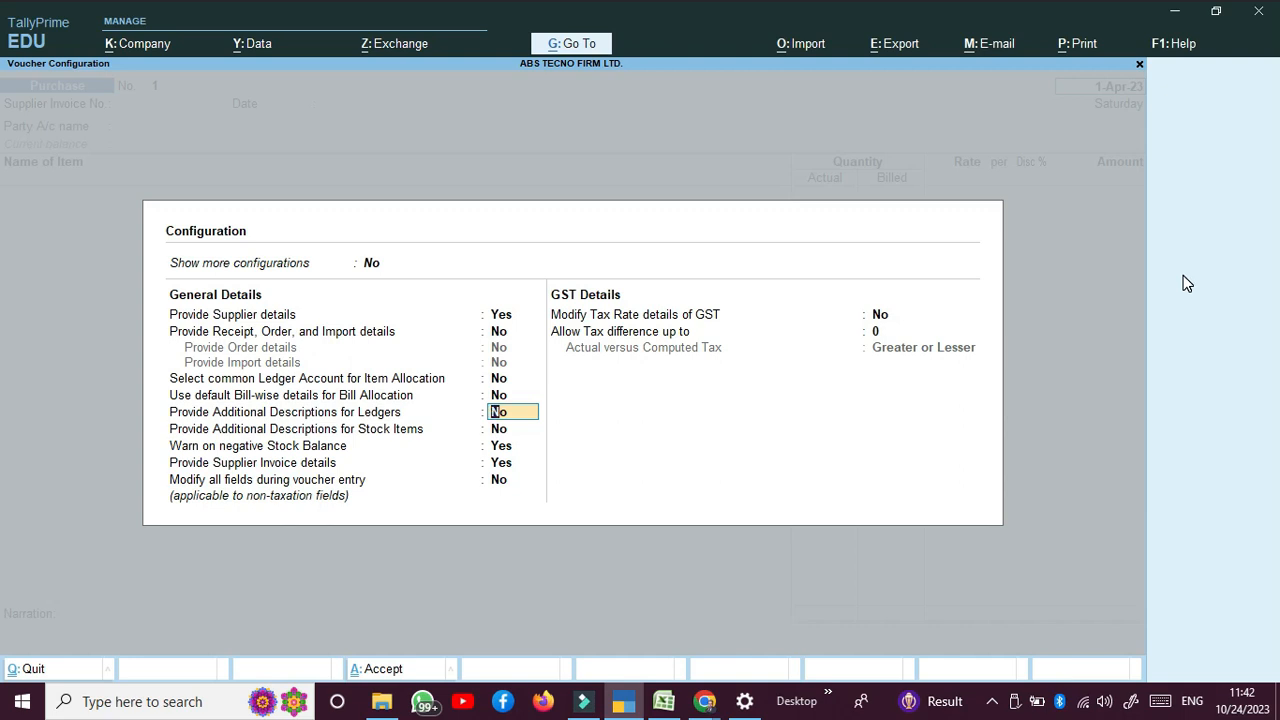
{"action": "key", "text": "Return"}
{"action": "key", "text": "Return"}
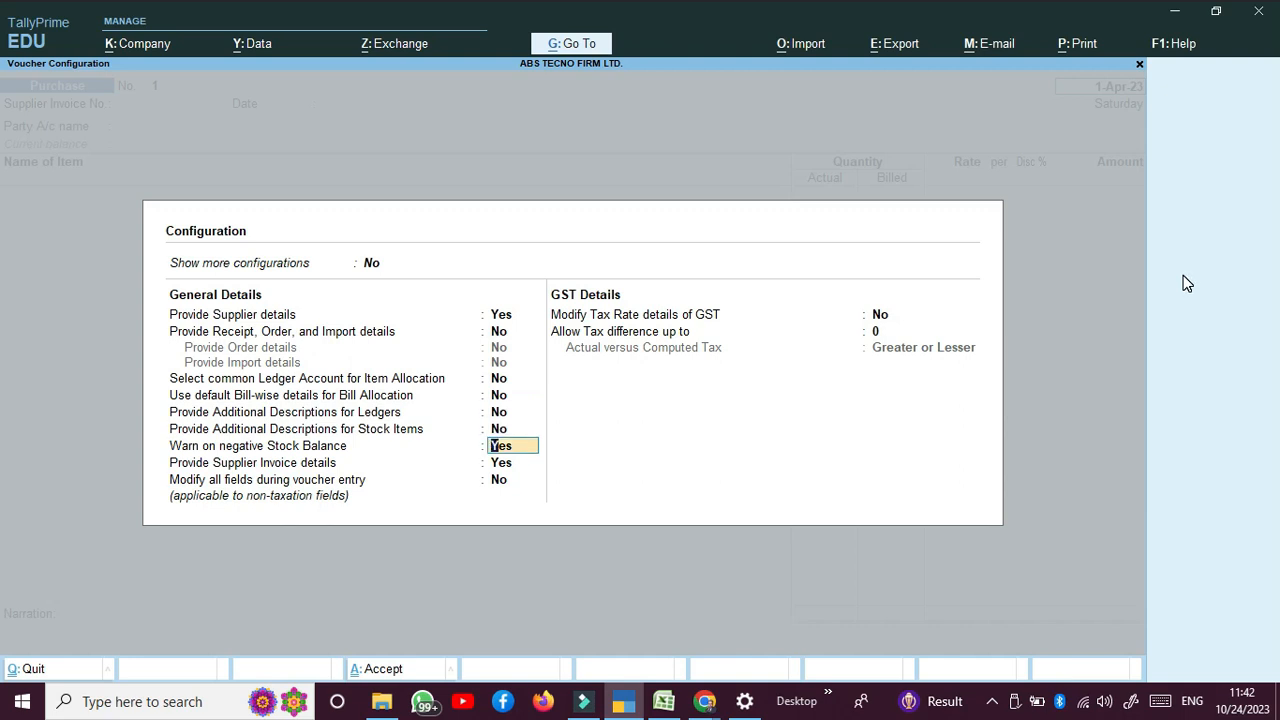
{"action": "key", "text": "Return"}
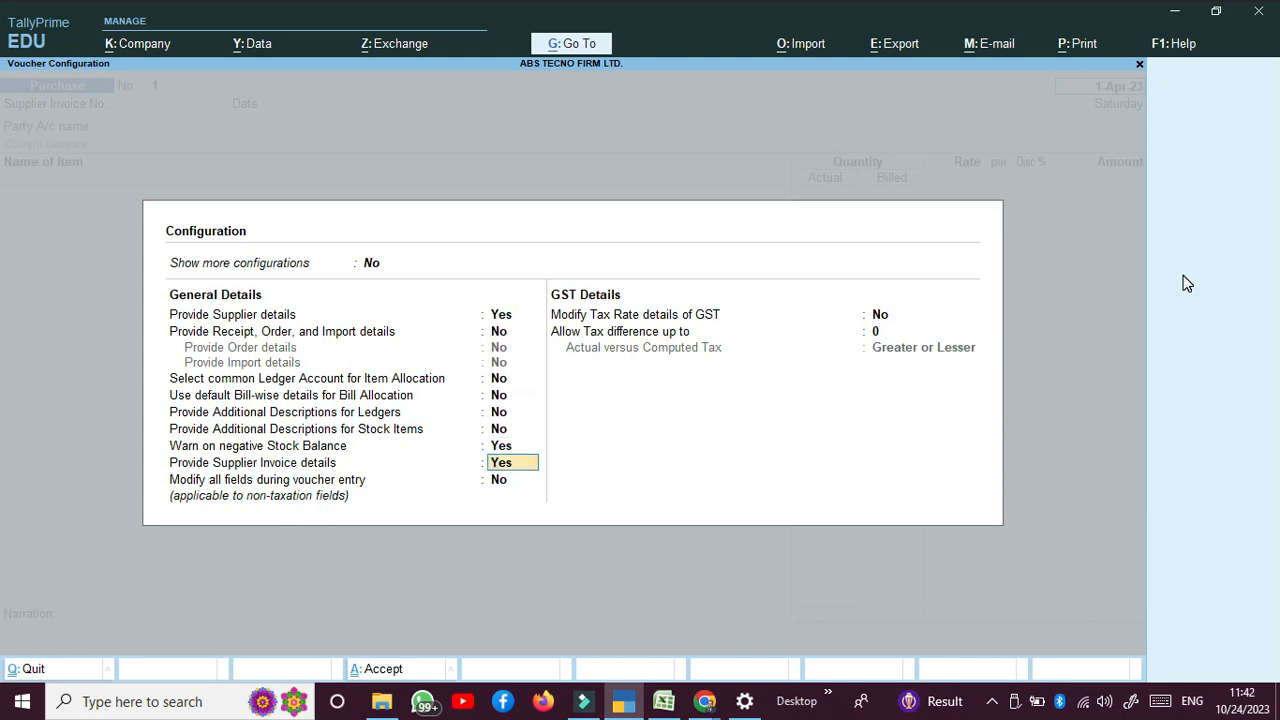
{"action": "key", "text": "Return"}
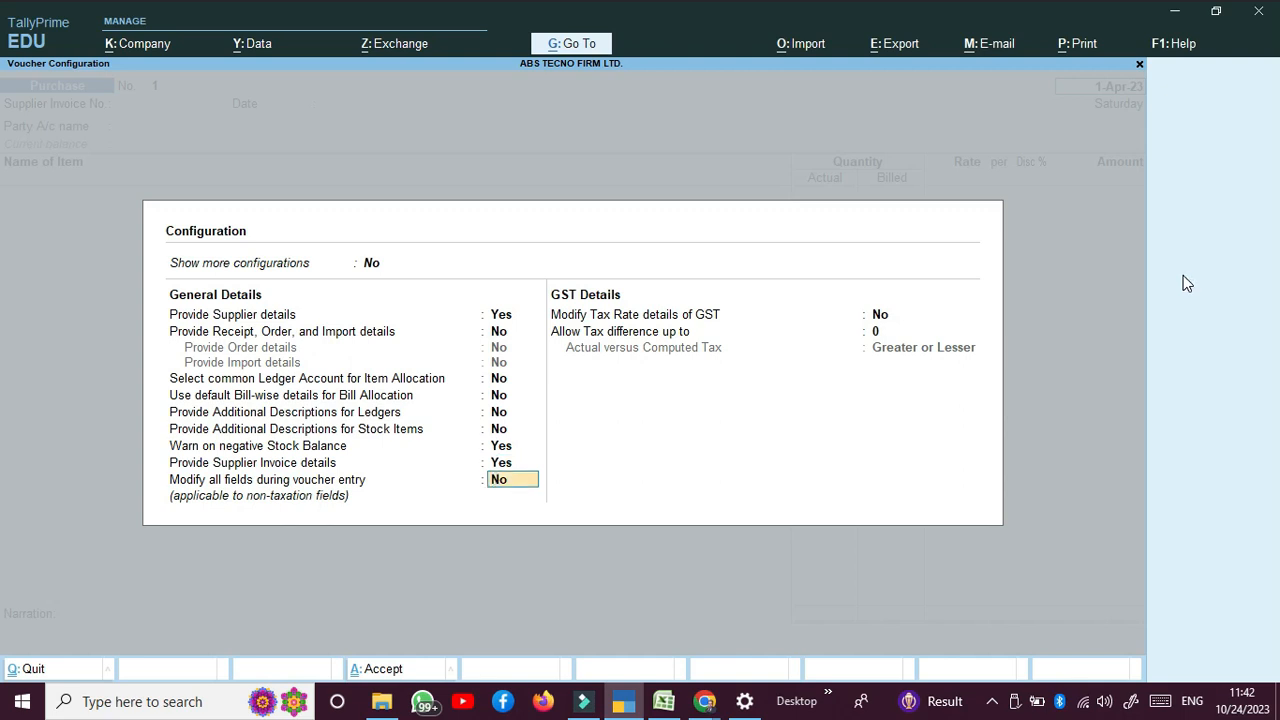
{"action": "type", "text": "Y"}
{"action": "key", "text": "Return"}
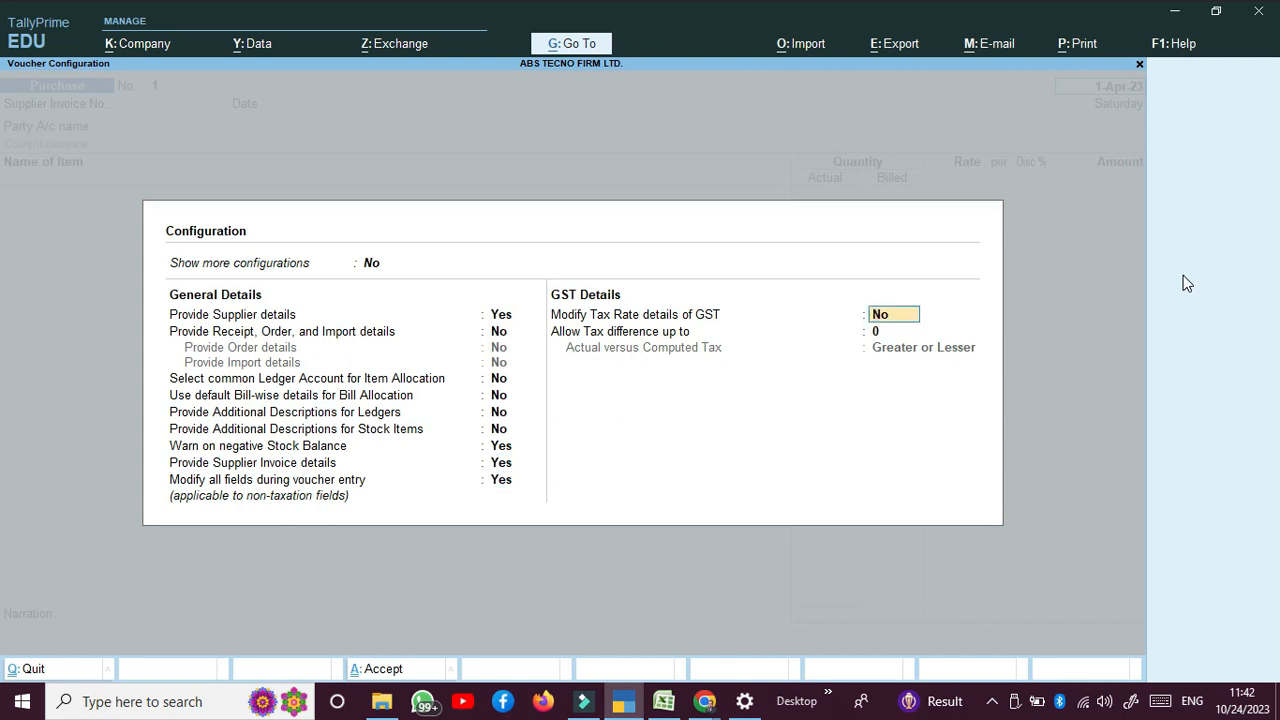
{"action": "type", "text": "Y"}
{"action": "key", "text": "Return"}
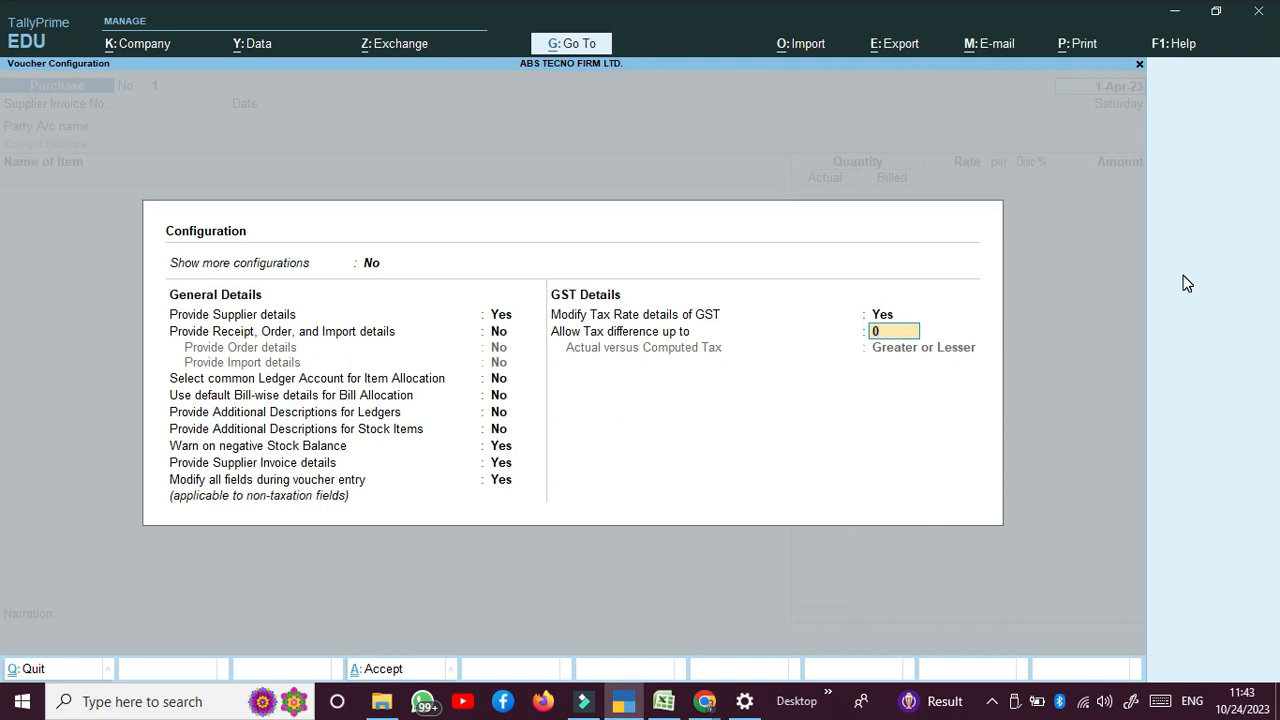
{"action": "type", "text": "1"}
{"action": "key", "text": "BackSpace"}
{"action": "key", "text": "Return"}
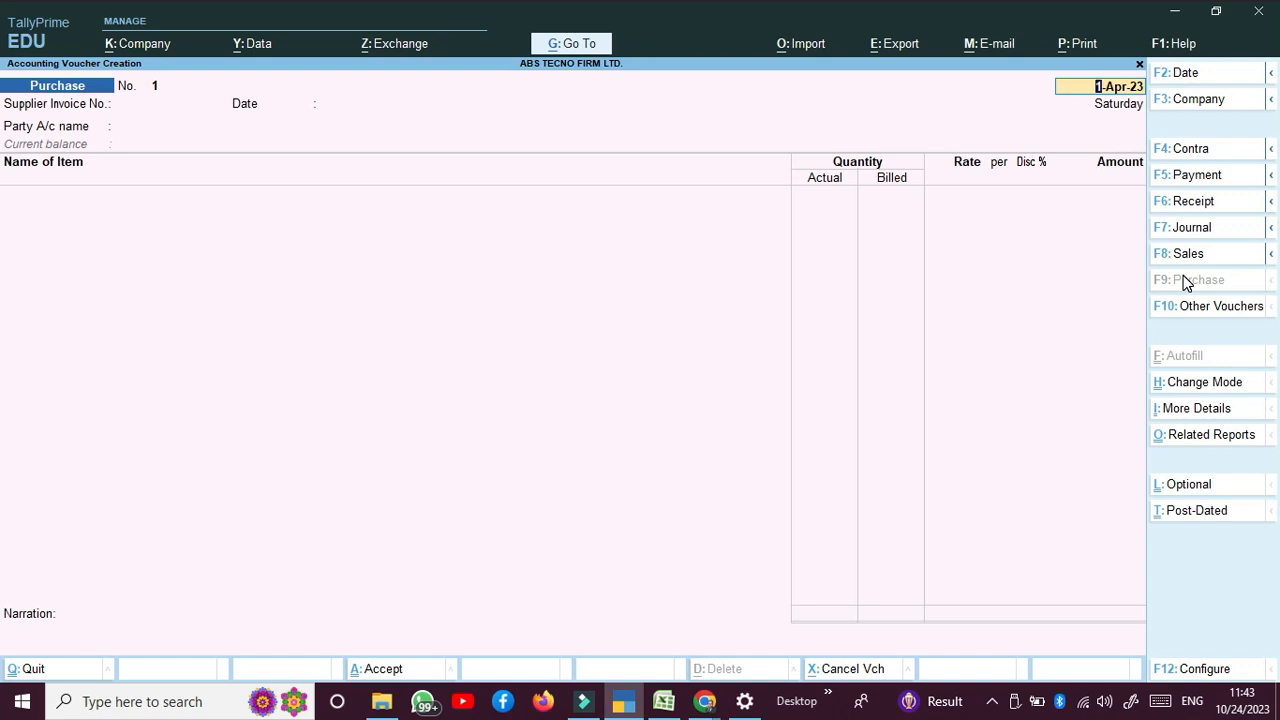
Step: Enter the supplier invoice number on the purchase voucher
{"action": "key", "text": "Return"}
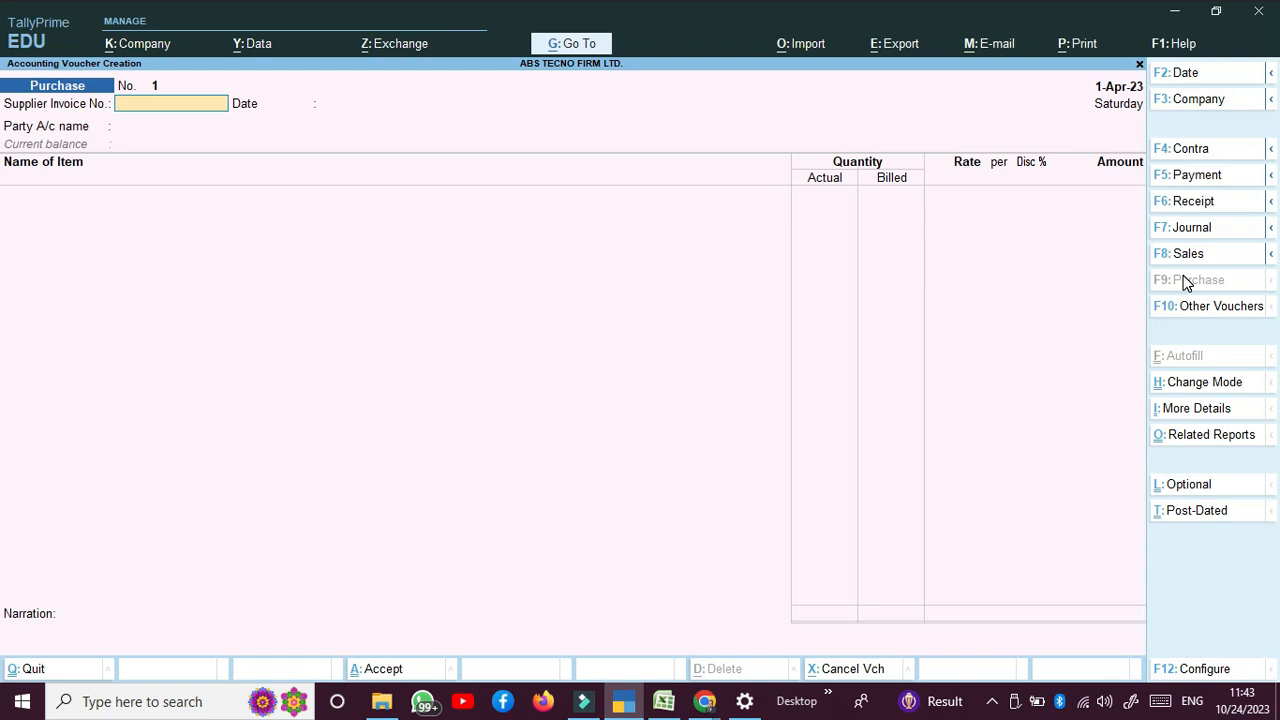
{"action": "type", "text": "0055561"}
{"action": "key", "text": "Return"}
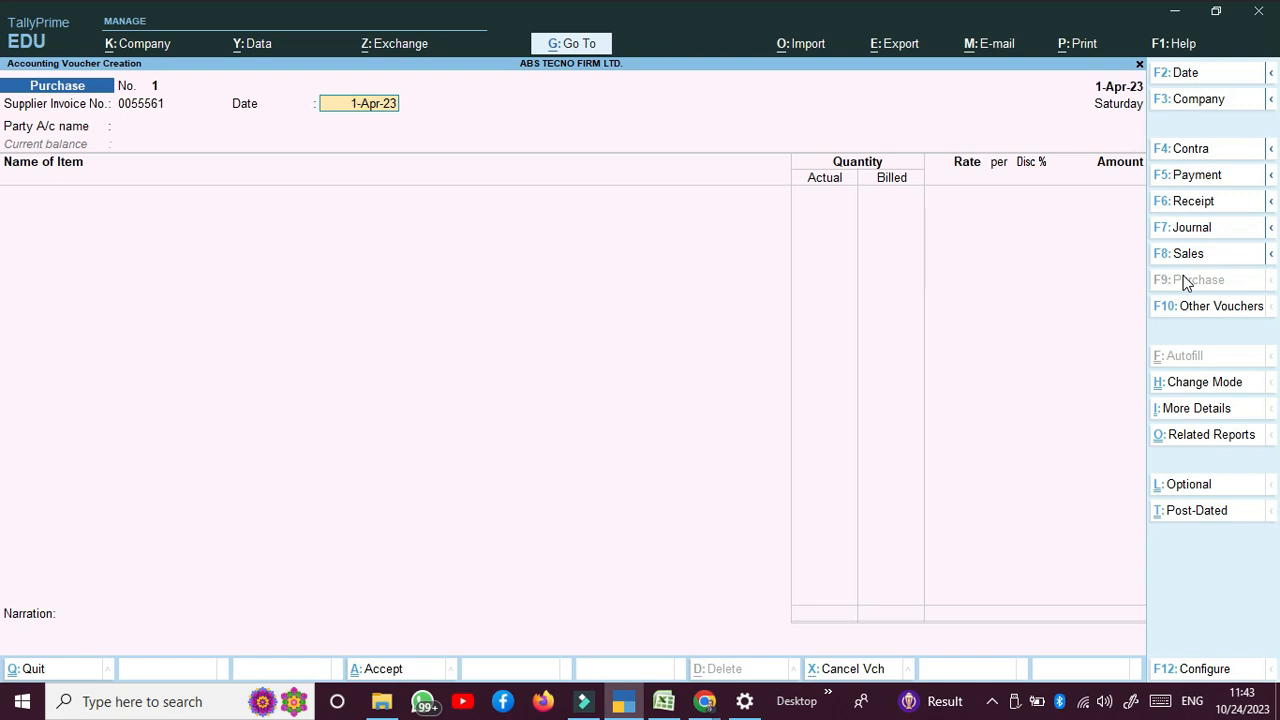
Step: Date the voucher 2-Apr-23 and pick Kuldev Computers as supplier, accepting its party details
{"action": "key", "text": "F2"}
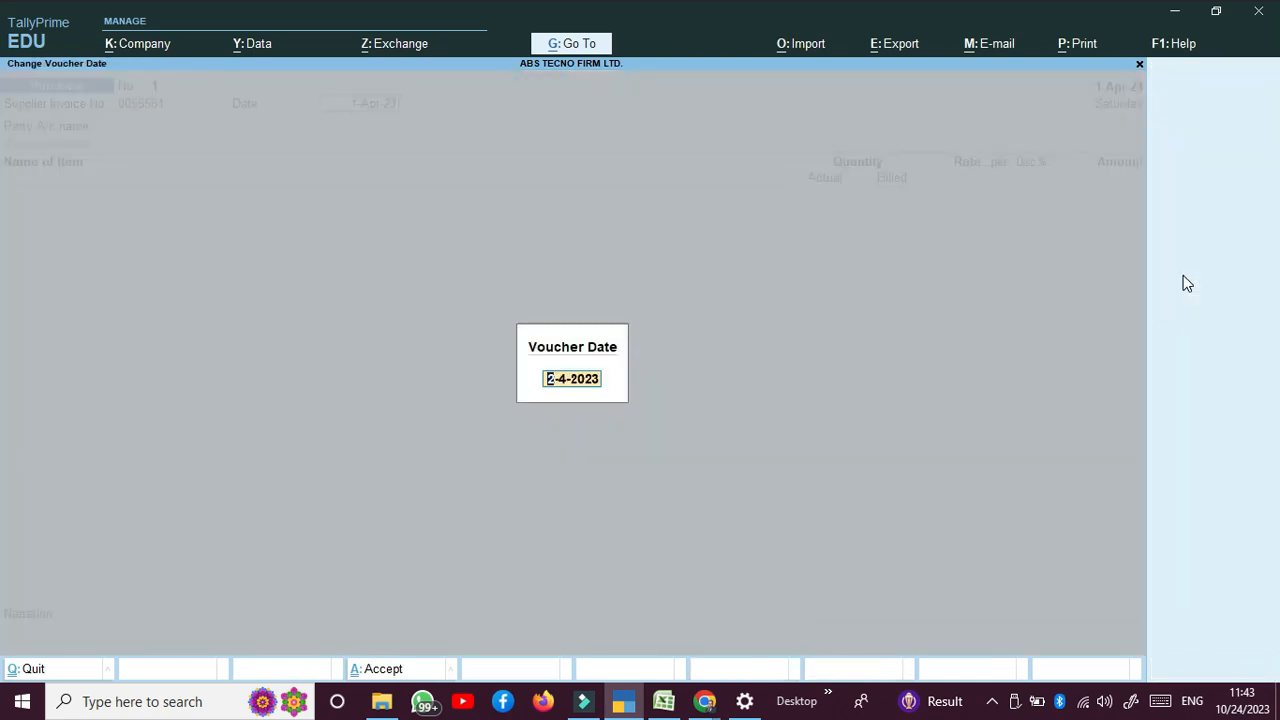
{"action": "key", "text": "Return"}
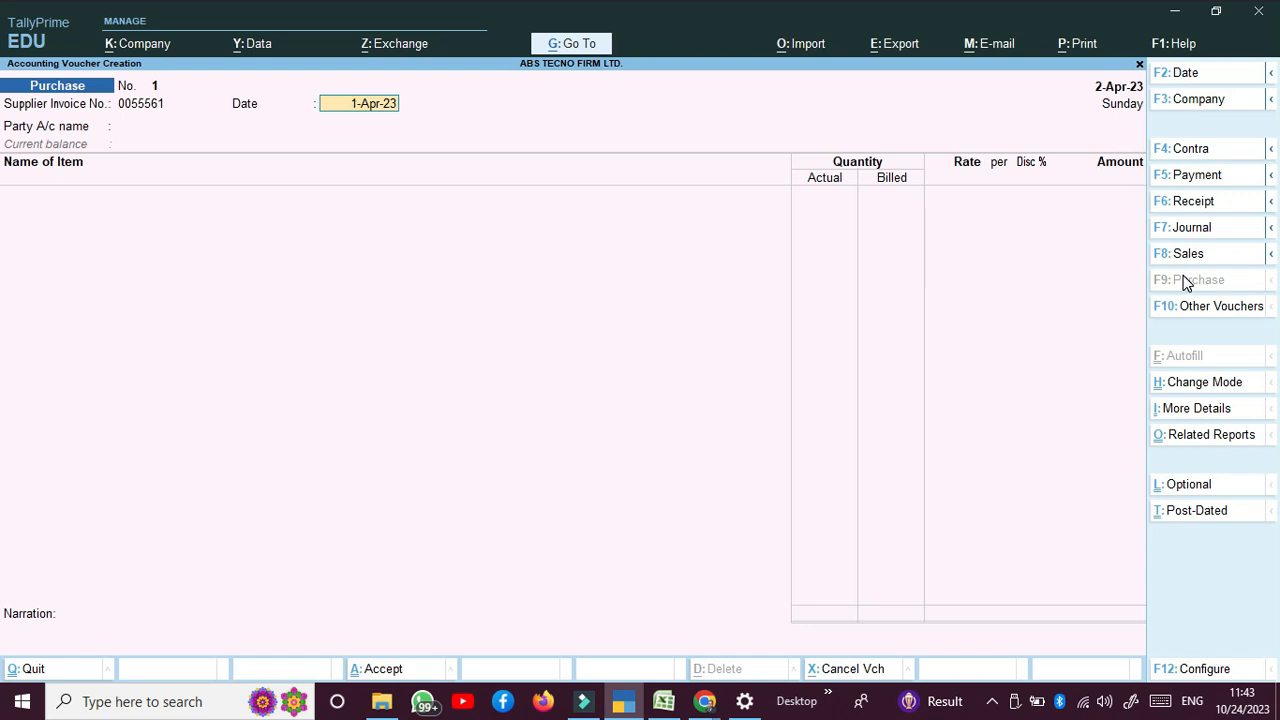
{"action": "key", "text": "Return"}
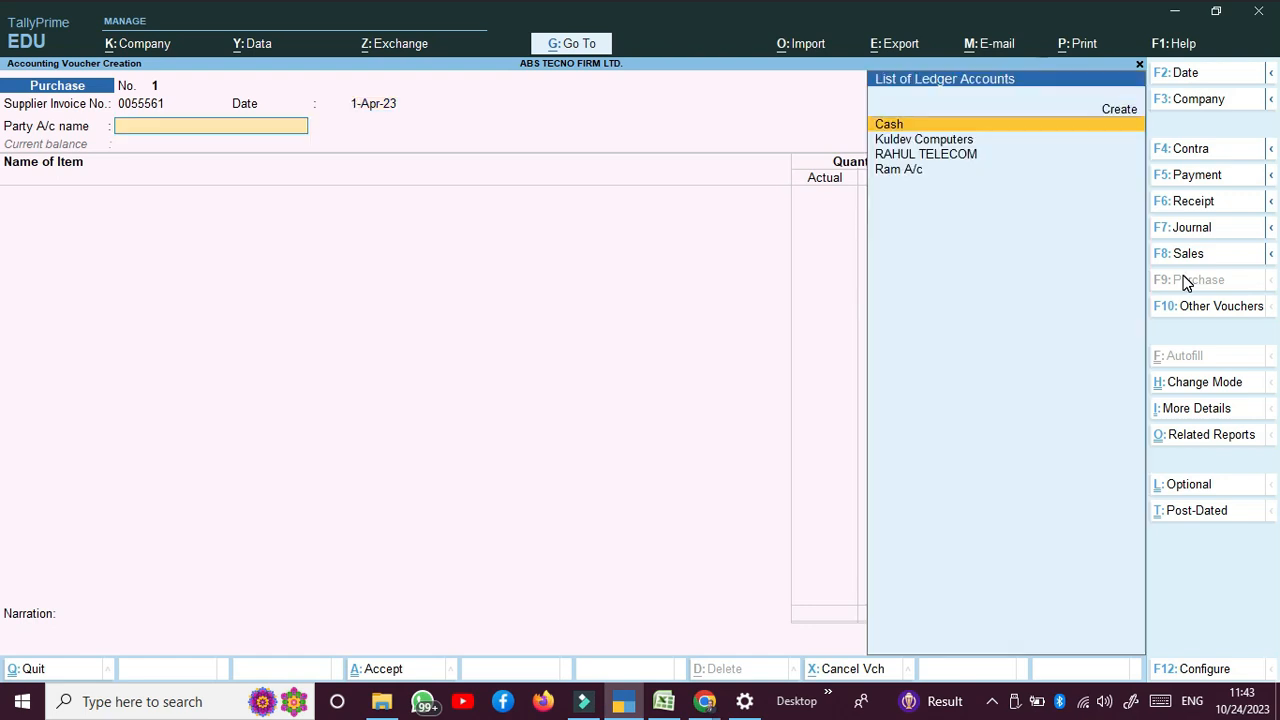
{"action": "key", "text": "Down"}
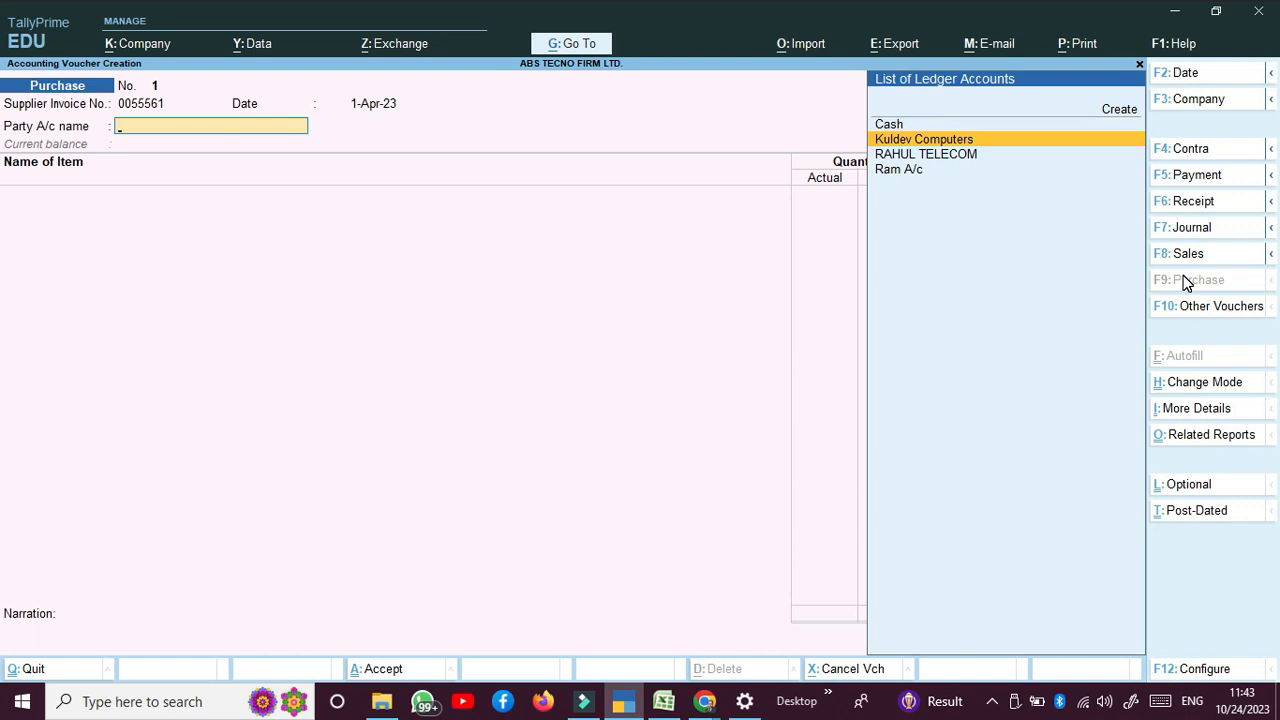
{"action": "key", "text": "Return"}
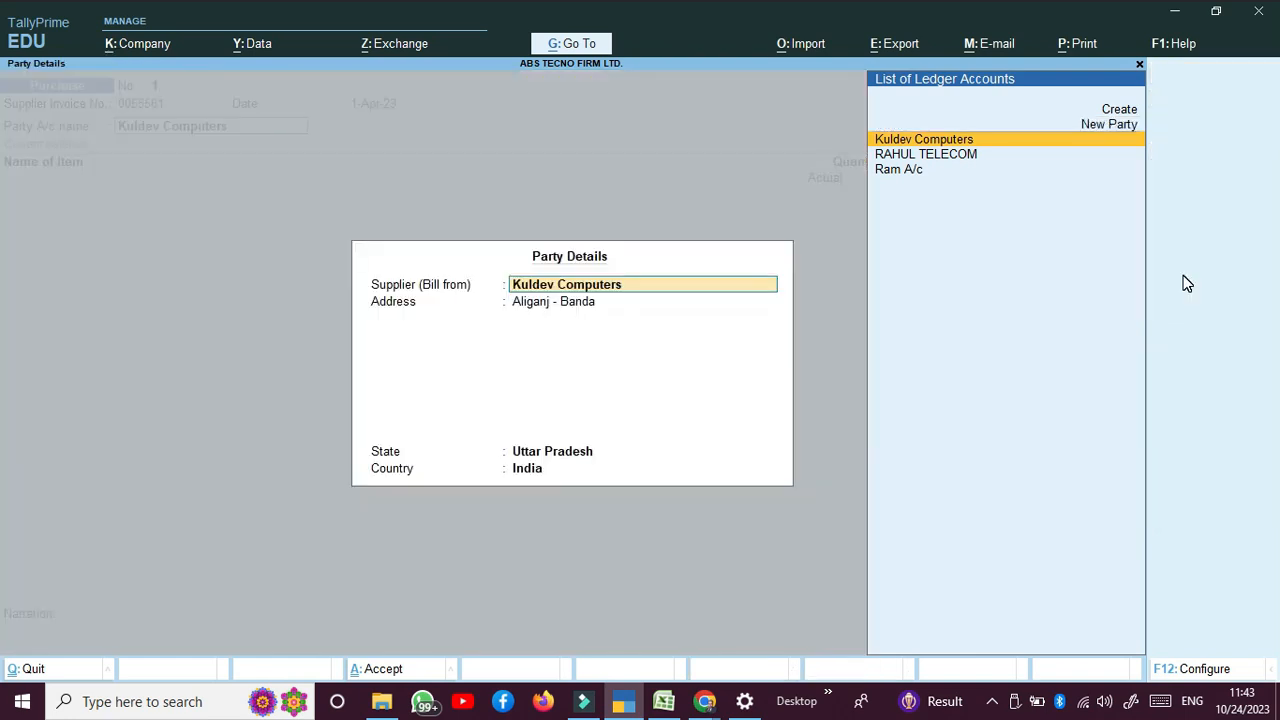
{"action": "key", "text": "Return"}
{"action": "key", "text": "Return"}
{"action": "key", "text": "Return"}
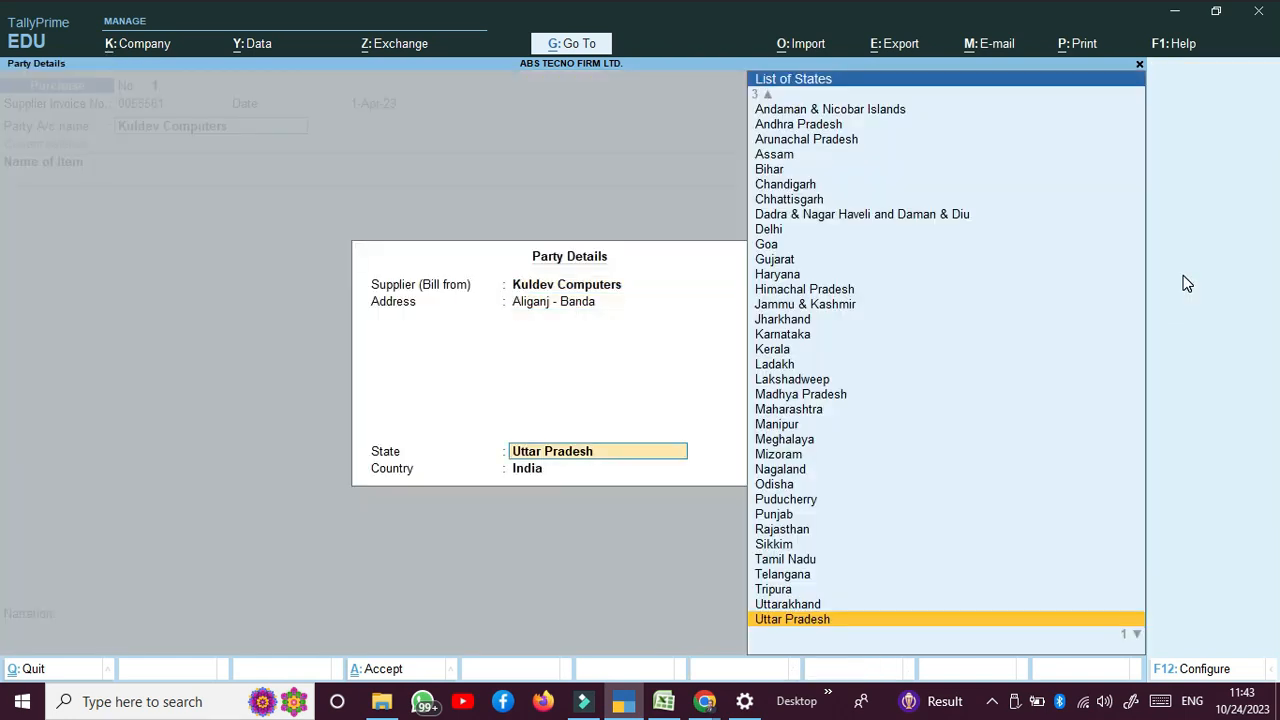
{"action": "key", "text": "Return"}
{"action": "key", "text": "Return"}
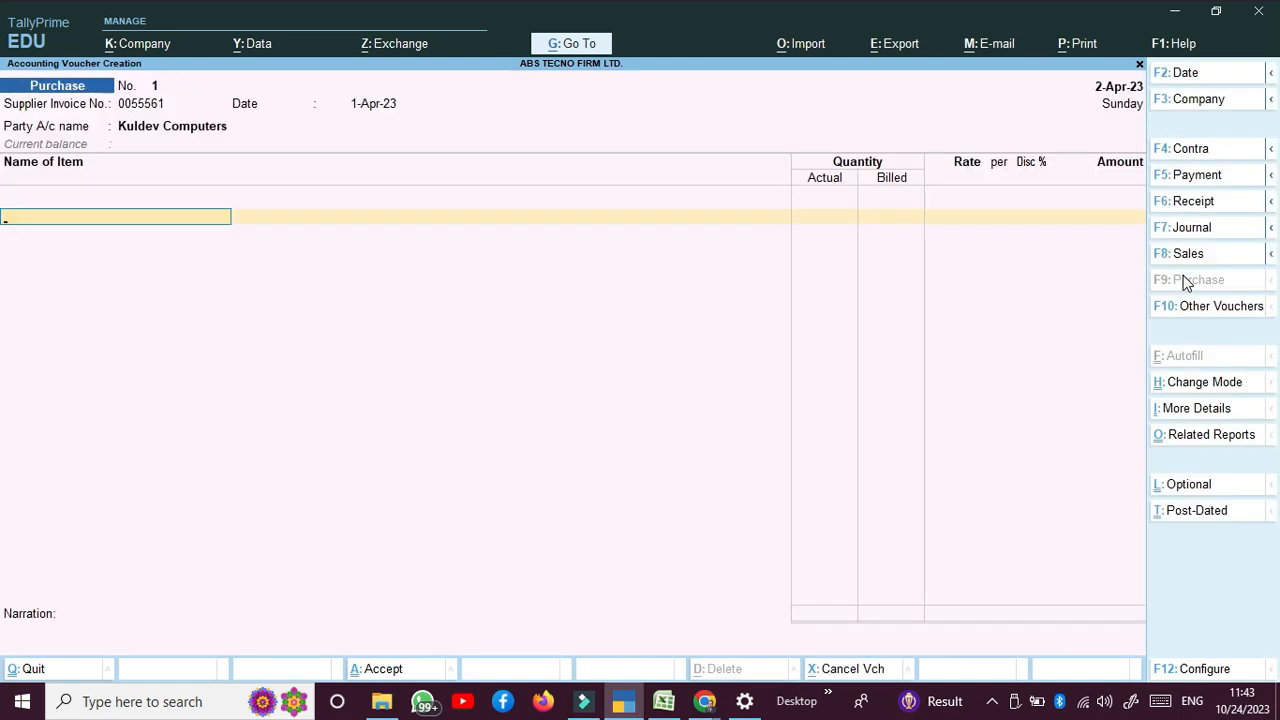
Step: Add CABINET as the first item: 10 PCS at 1,500 with a 2% discount
{"action": "key", "text": "Up"}
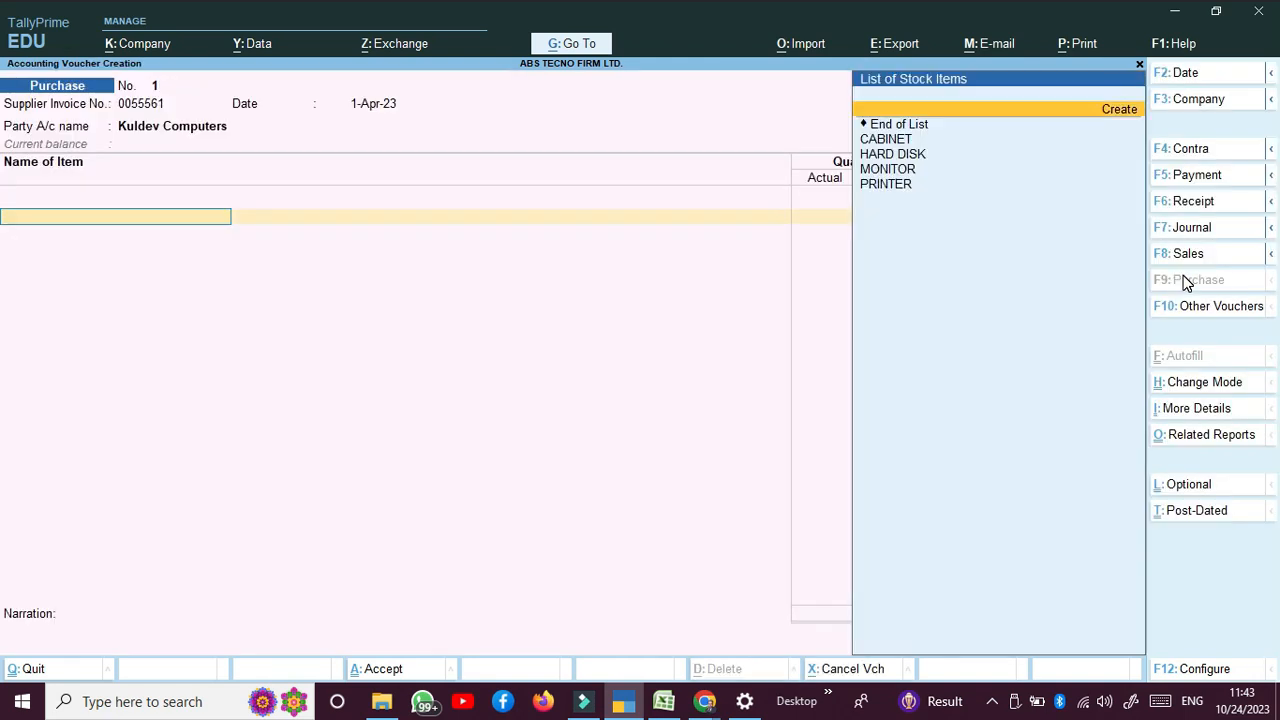
{"action": "key", "text": "Down"}
{"action": "key", "text": "Down"}
{"action": "key", "text": "Return"}
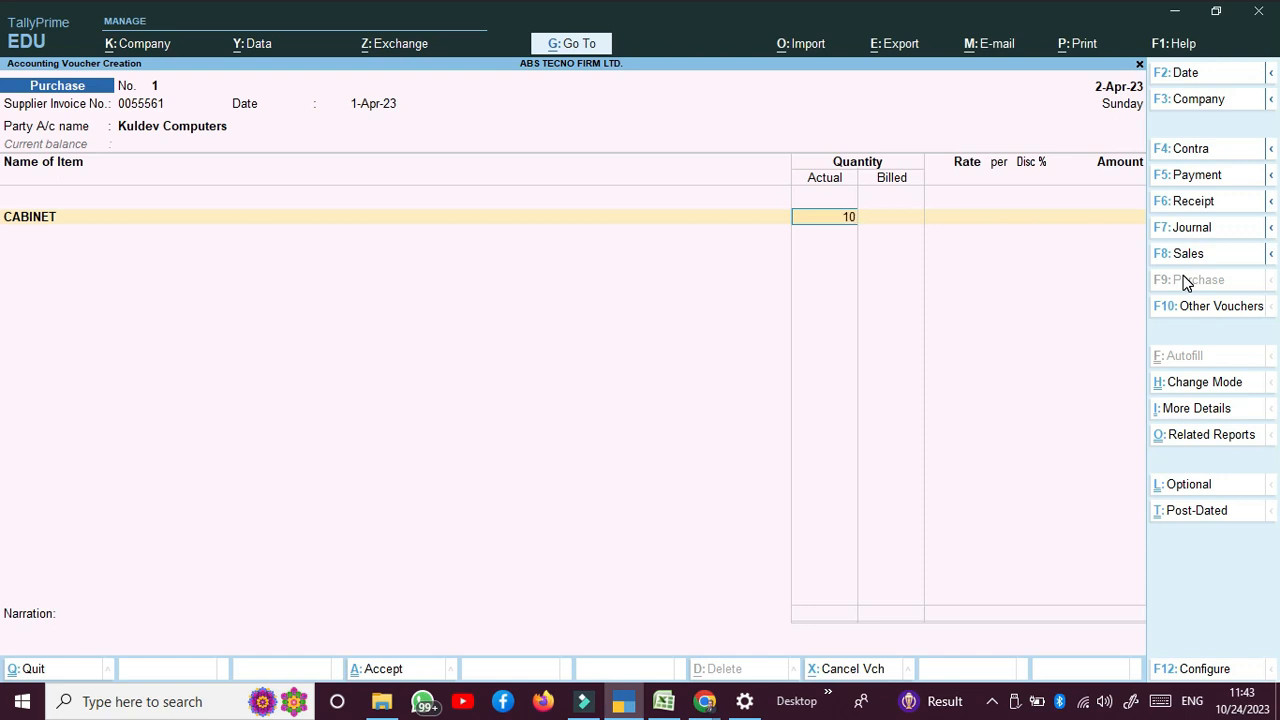
{"action": "type", "text": "10"}
{"action": "key", "text": "Return"}
{"action": "key", "text": "Return"}
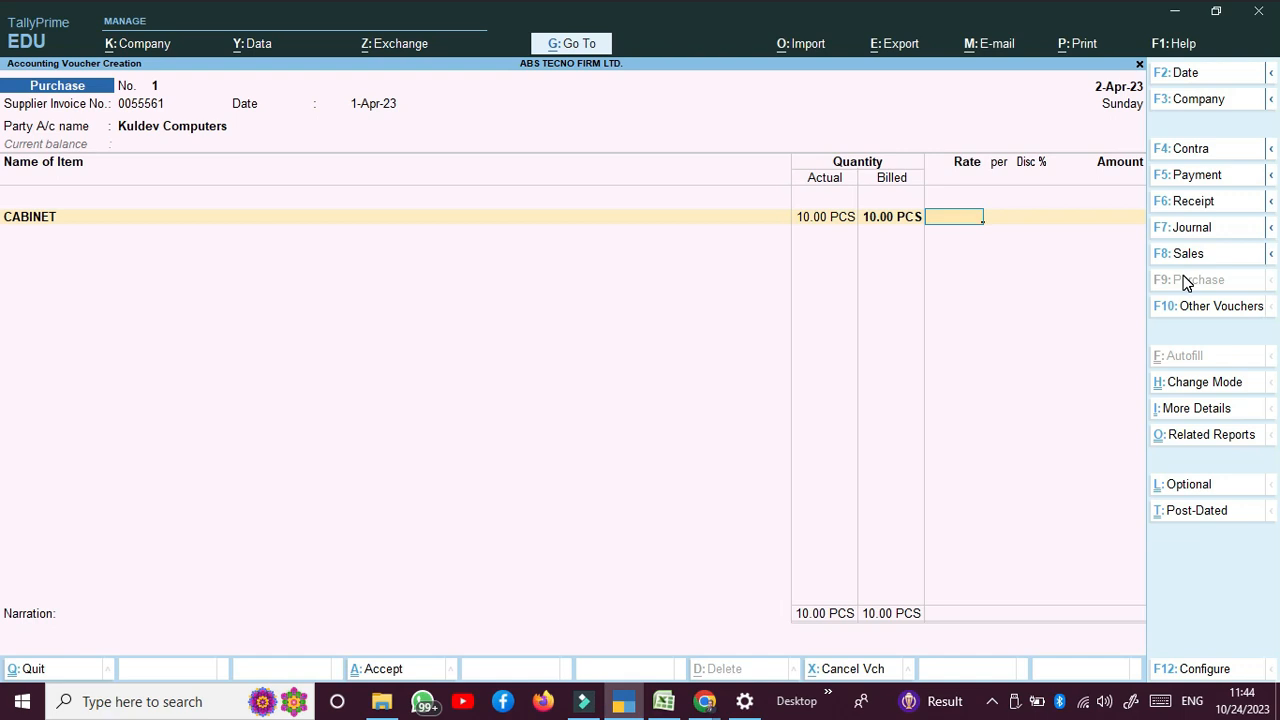
{"action": "type", "text": "1500"}
{"action": "key", "text": "Return"}
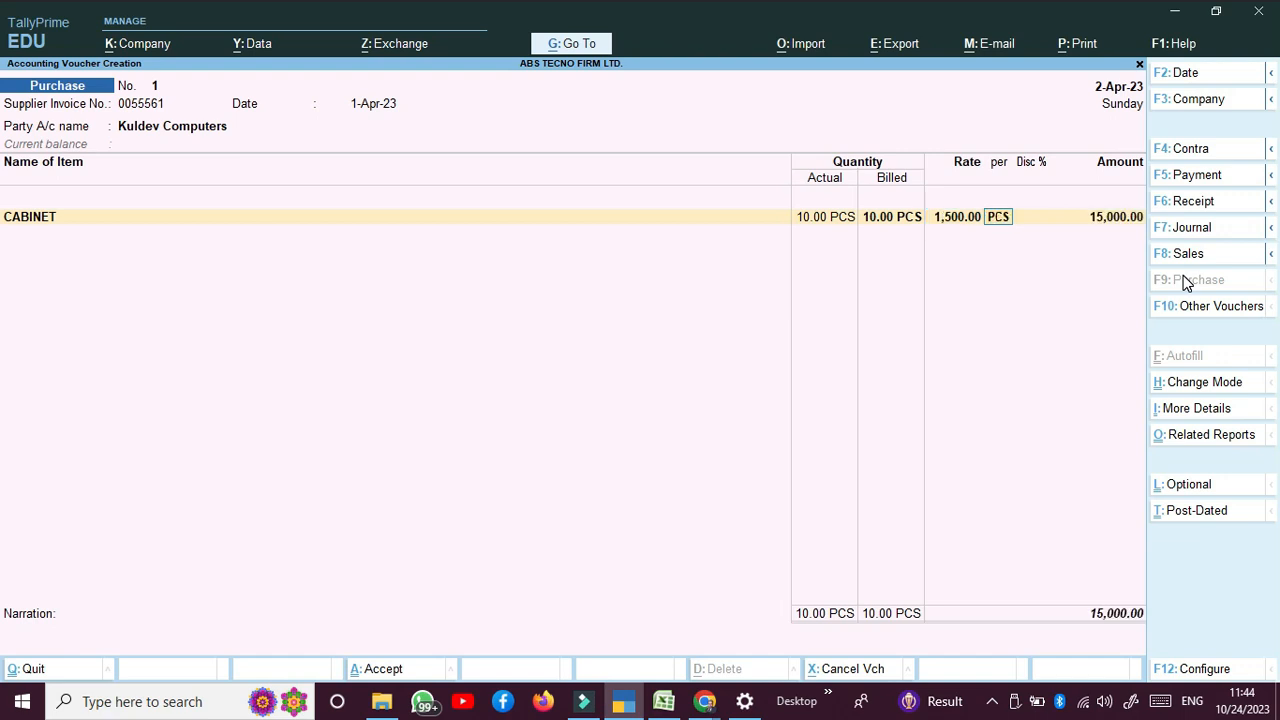
{"action": "key", "text": "Return"}
{"action": "type", "text": "2"}
{"action": "key", "text": "Return"}
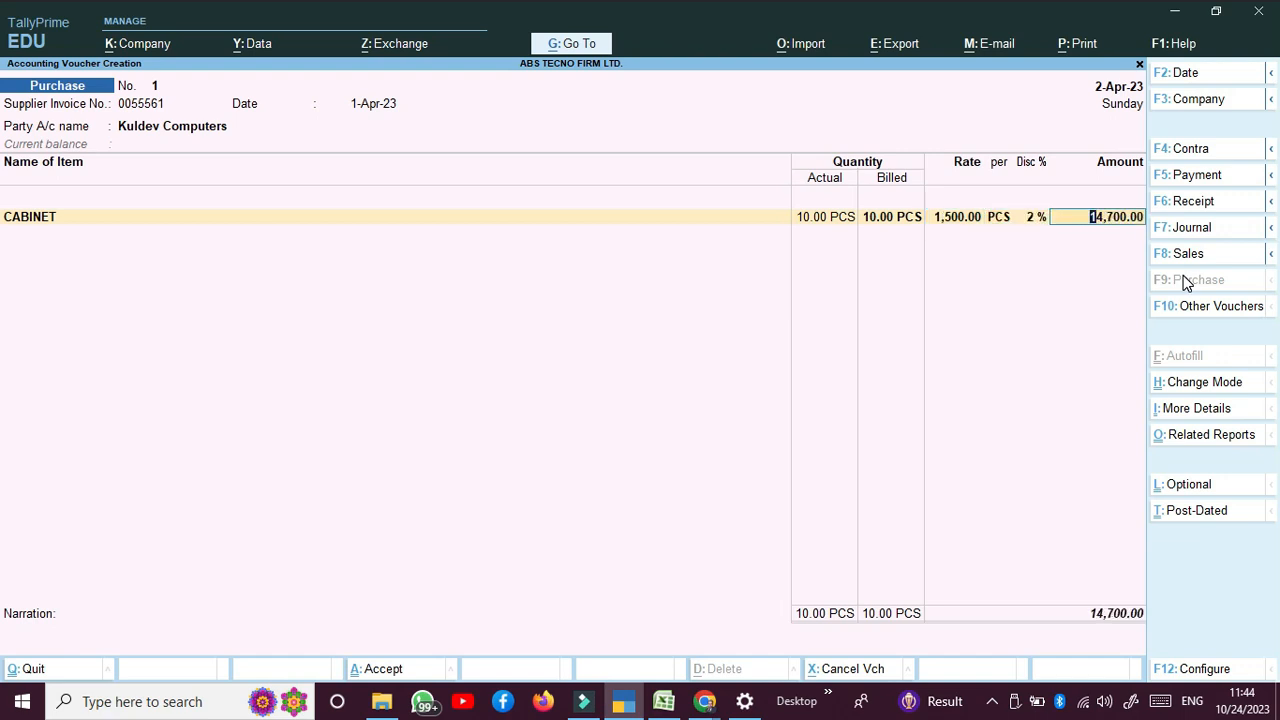
Step: Allocate the CABINET amount (14,700) to Purchase A/c with nature Purchase Taxable
{"action": "key", "text": "Return"}
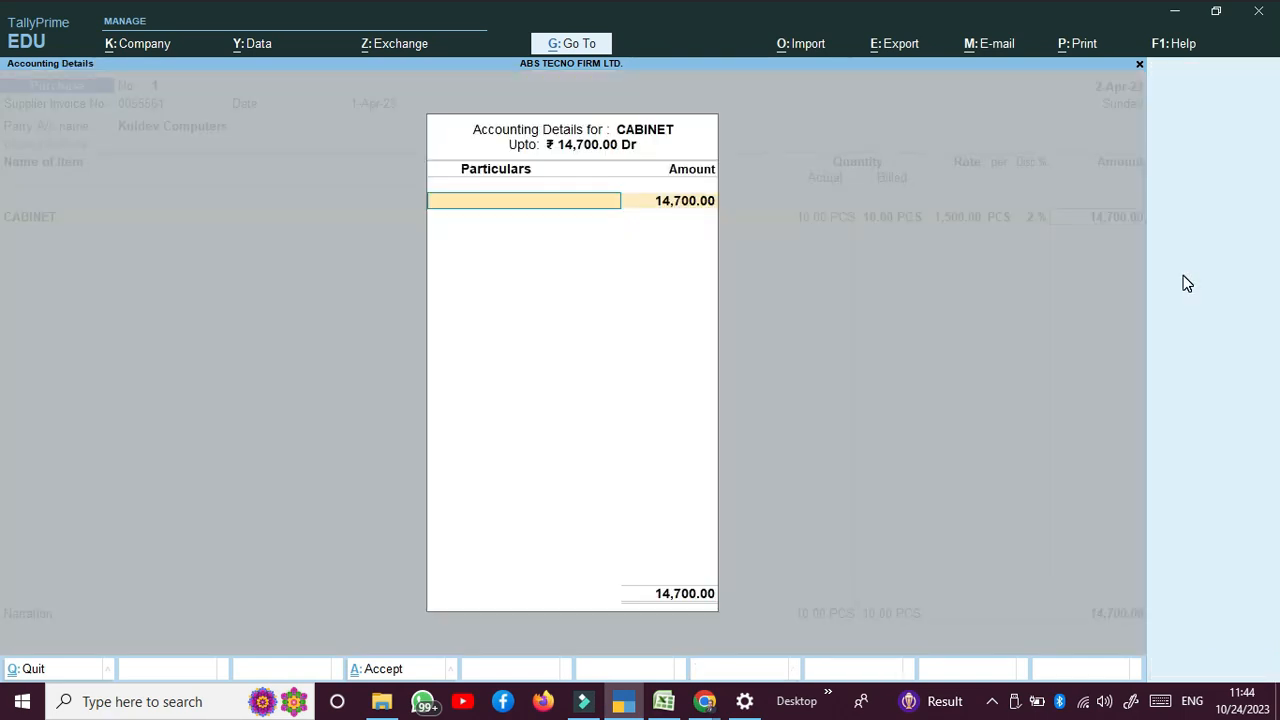
{"action": "key", "text": "Down"}
{"action": "key", "text": "Down"}
{"action": "key", "text": "Down"}
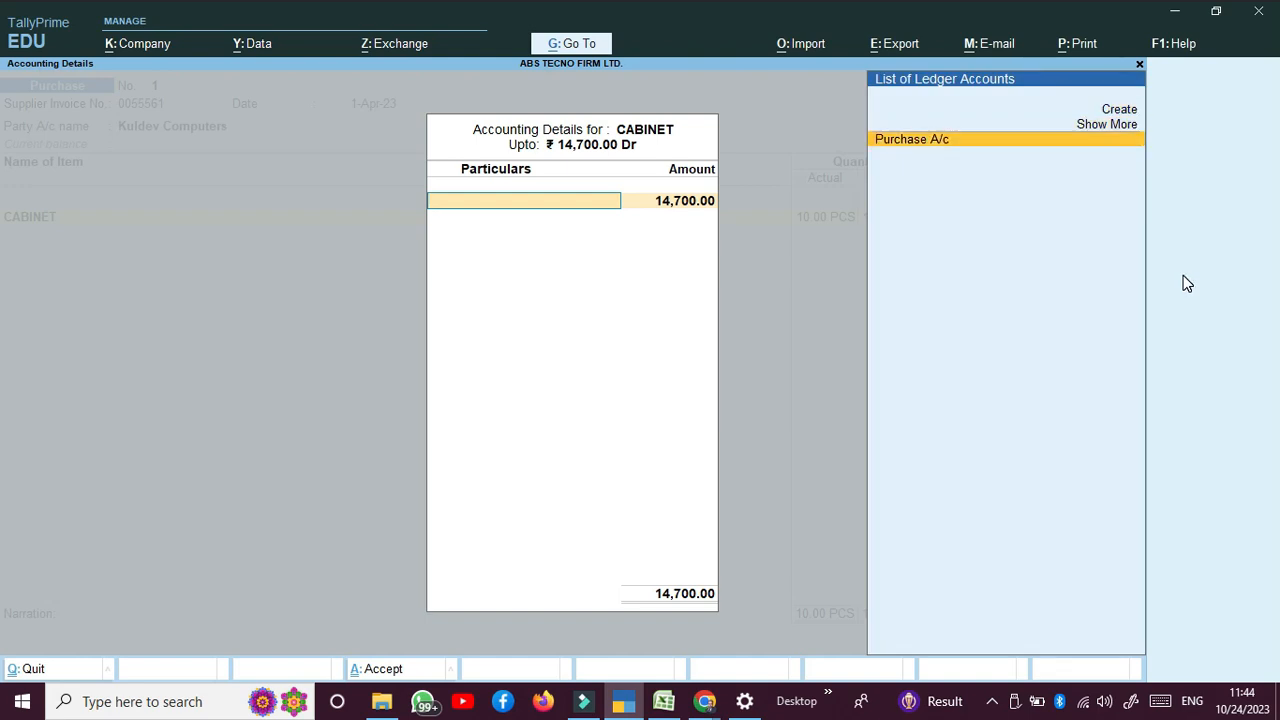
{"action": "key", "text": "Return"}
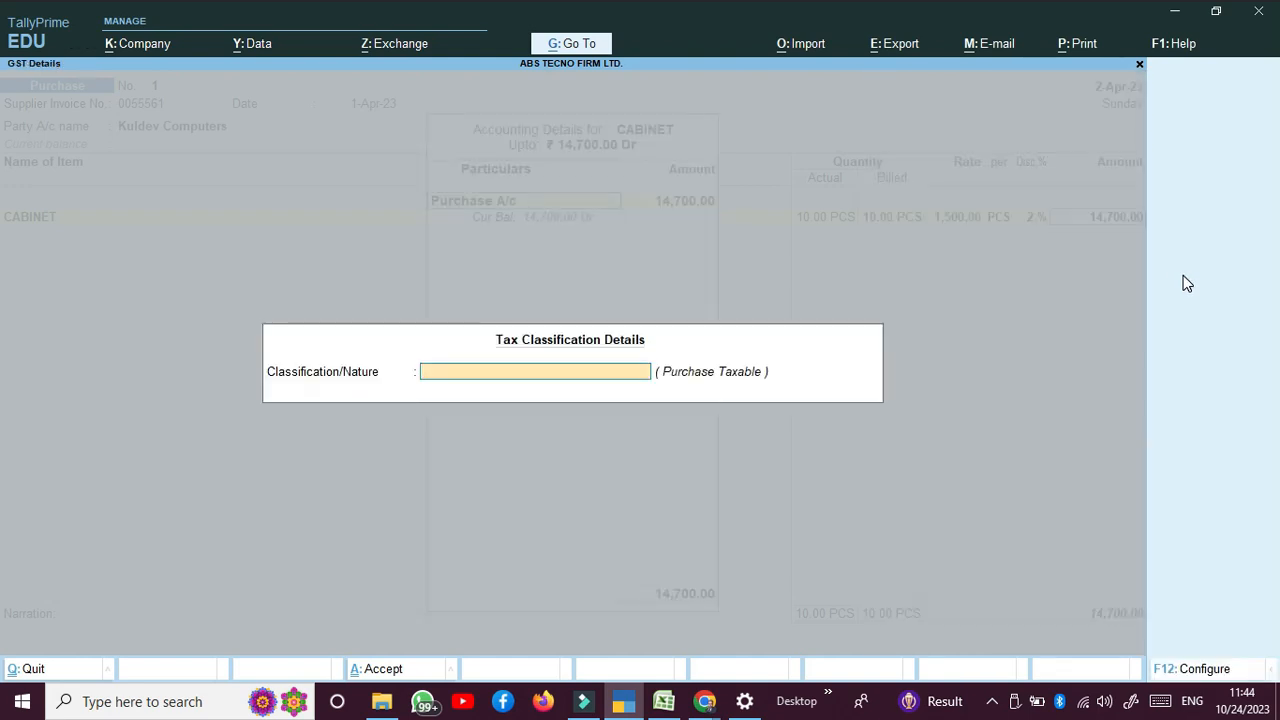
{"action": "key", "text": "Down"}
{"action": "key", "text": "Down"}
{"action": "key", "text": "Down"}
{"action": "key", "text": "Down"}
{"action": "key", "text": "Down"}
{"action": "key", "text": "Down"}
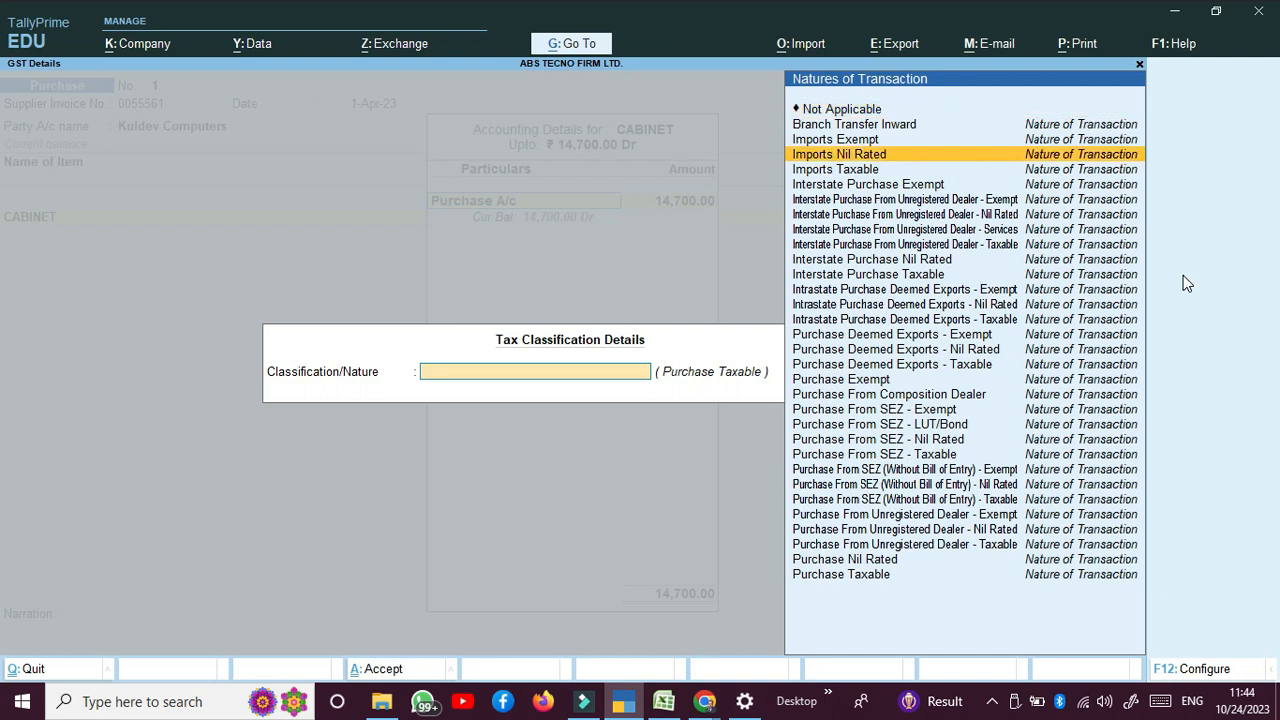
{"action": "key", "text": "Down"}
{"action": "key", "text": "Down"}
{"action": "key", "text": "Down"}
{"action": "key", "text": "Down"}
{"action": "key", "text": "Down"}
{"action": "key", "text": "Down"}
{"action": "key", "text": "Down"}
{"action": "key", "text": "Down"}
{"action": "key", "text": "Down"}
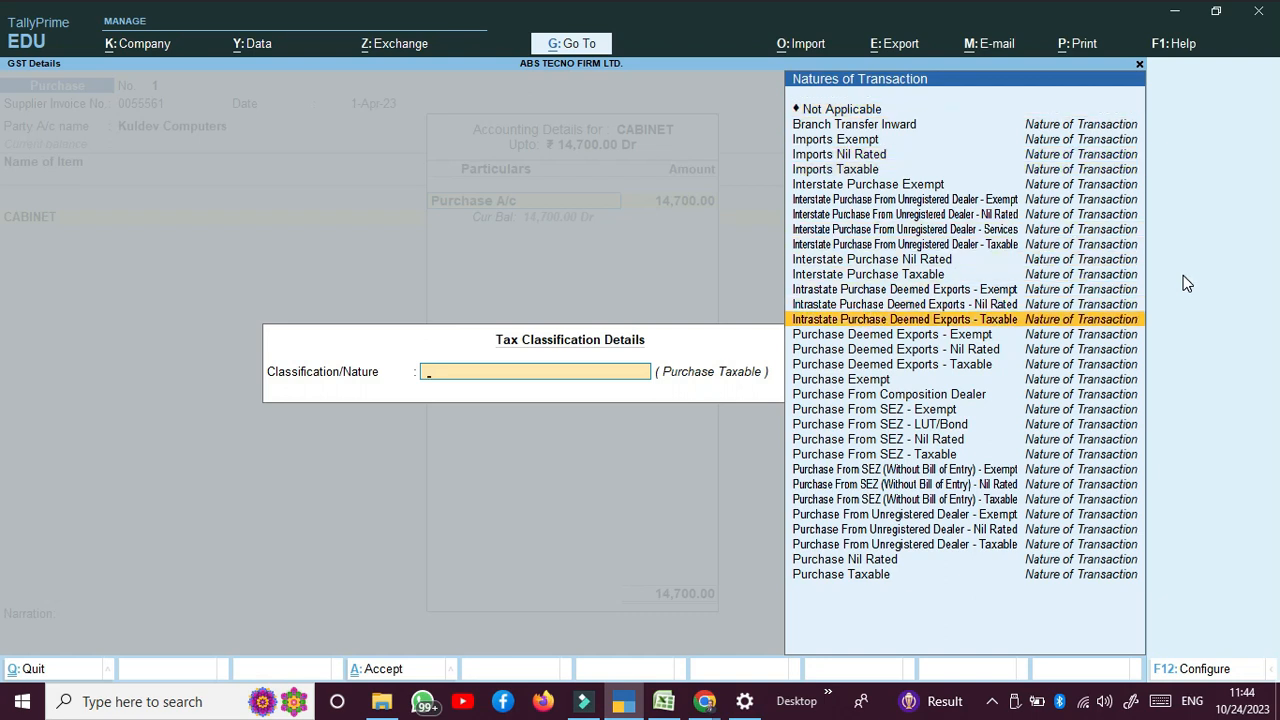
{"action": "key", "text": "Up"}
{"action": "key", "text": "Up"}
{"action": "key", "text": "Up"}
{"action": "key", "text": "Up"}
{"action": "key", "text": "Up"}
{"action": "key", "text": "Down"}
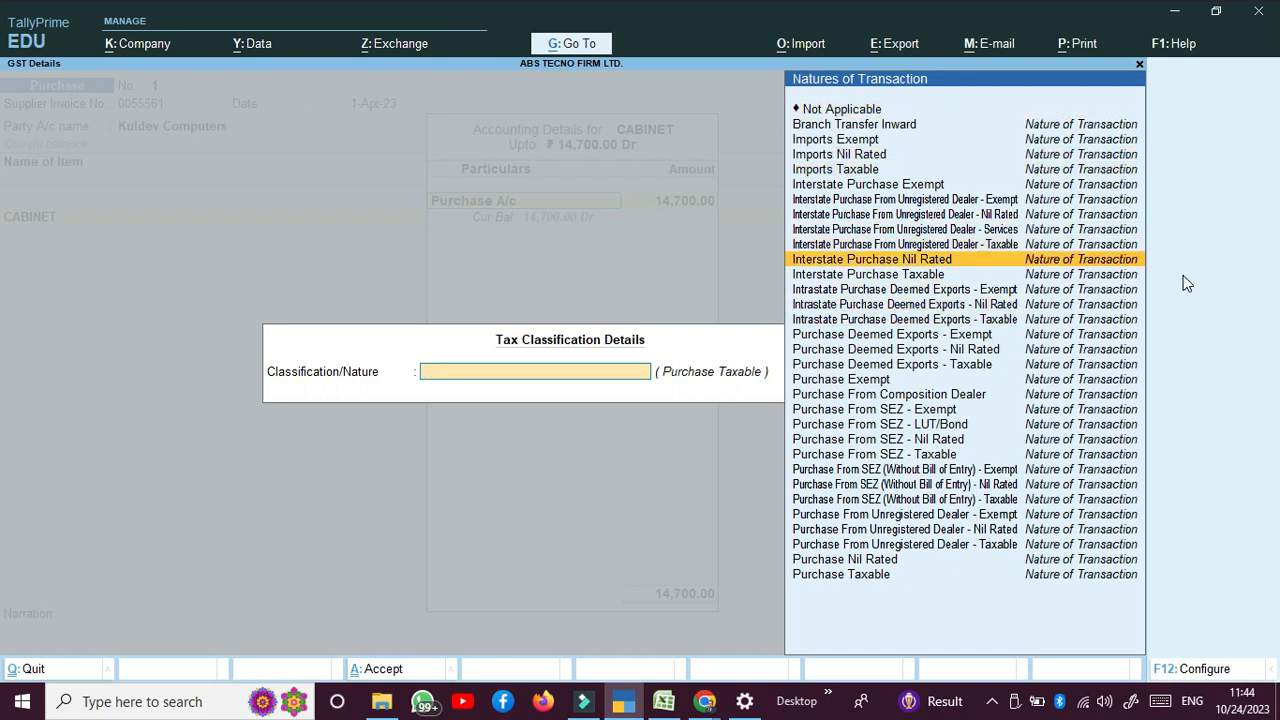
{"action": "key", "text": "Down"}
{"action": "key", "text": "Down"}
{"action": "key", "text": "Down"}
{"action": "key", "text": "Down"}
{"action": "key", "text": "Down"}
{"action": "key", "text": "Down"}
{"action": "key", "text": "Down"}
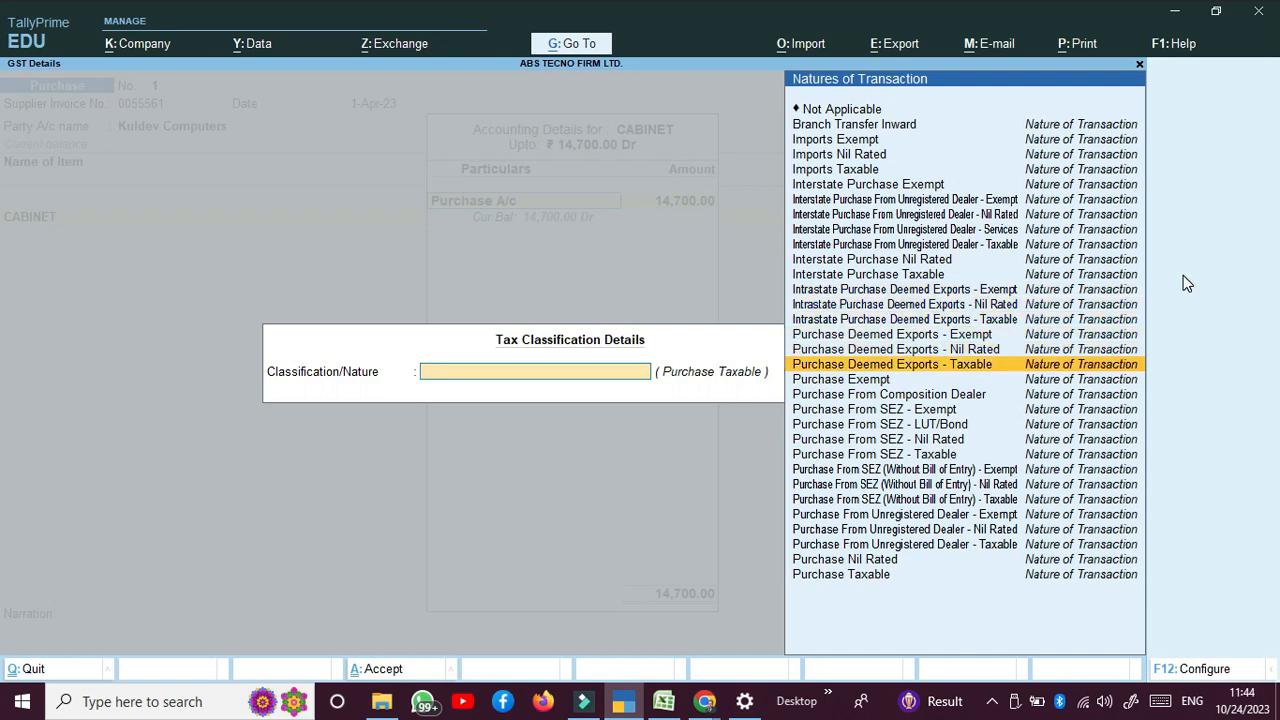
{"action": "key", "text": "Down"}
{"action": "key", "text": "Down"}
{"action": "key", "text": "Down"}
{"action": "key", "text": "Down"}
{"action": "key", "text": "Down"}
{"action": "key", "text": "Down"}
{"action": "key", "text": "Down"}
{"action": "key", "text": "Down"}
{"action": "key", "text": "Down"}
{"action": "key", "text": "Down"}
{"action": "key", "text": "Down"}
{"action": "key", "text": "Down"}
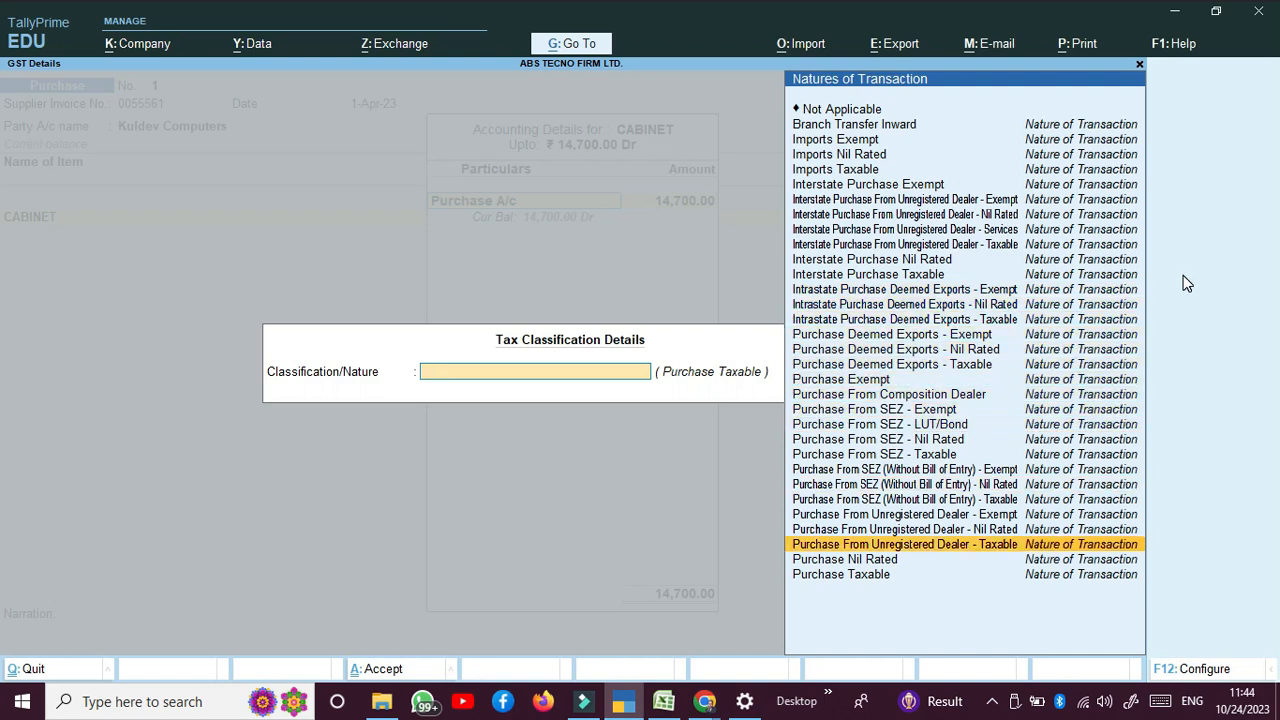
{"action": "key", "text": "Down"}
{"action": "key", "text": "Down"}
{"action": "key", "text": "Return"}
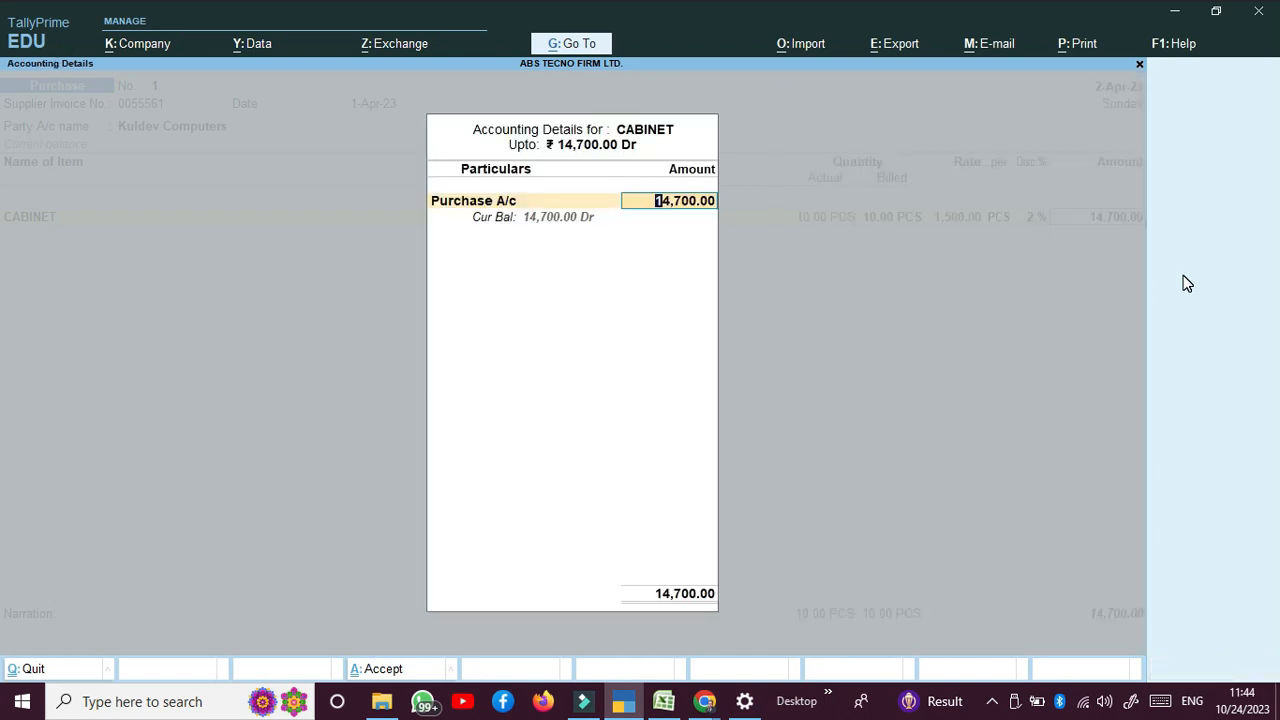
{"action": "key", "text": "Return"}
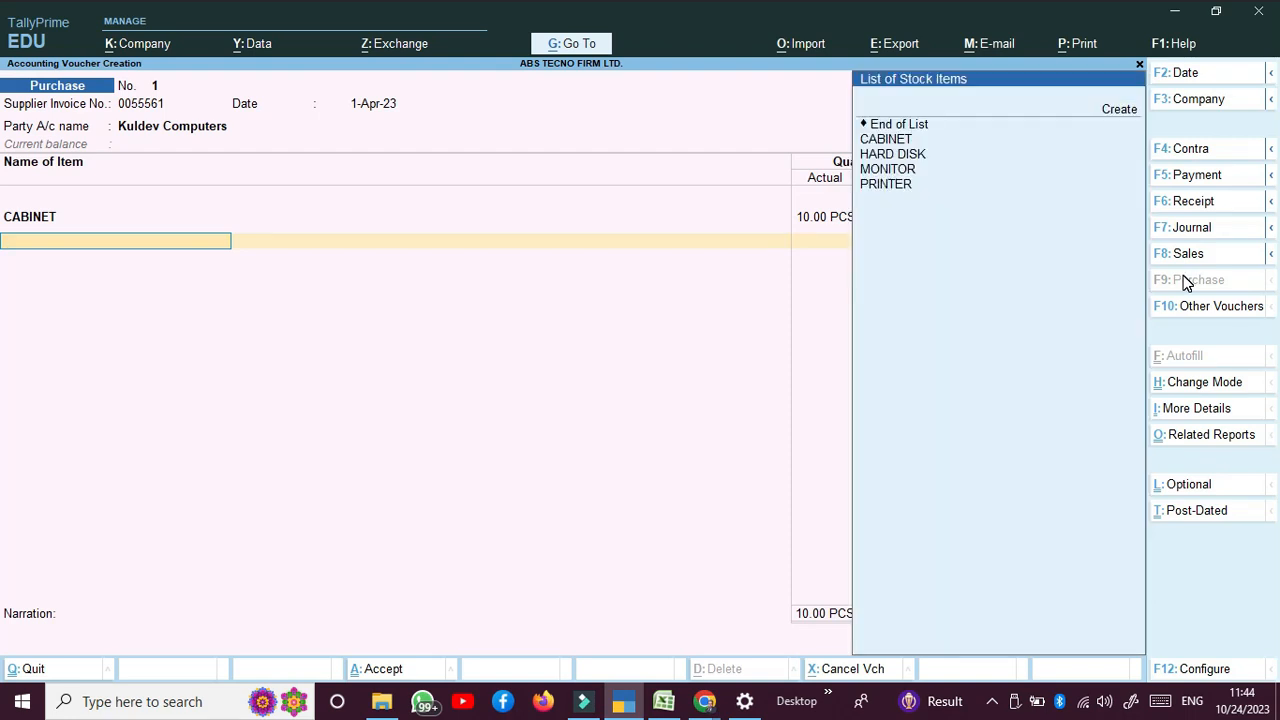
Step: Add HARD DISK as the second item: 10 PCS at 4,500 with a 2% discount
{"action": "key", "text": "Down"}
{"action": "key", "text": "Down"}
{"action": "key", "text": "Return"}
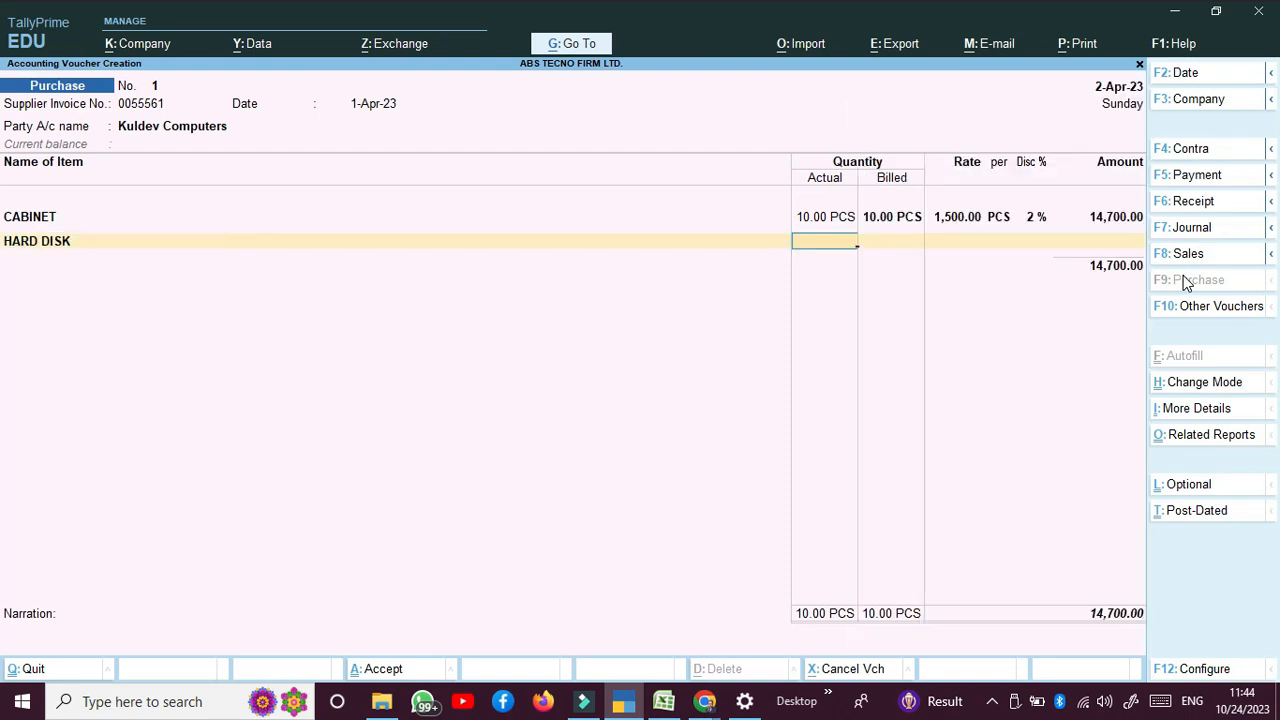
{"action": "type", "text": "10"}
{"action": "key", "text": "Return"}
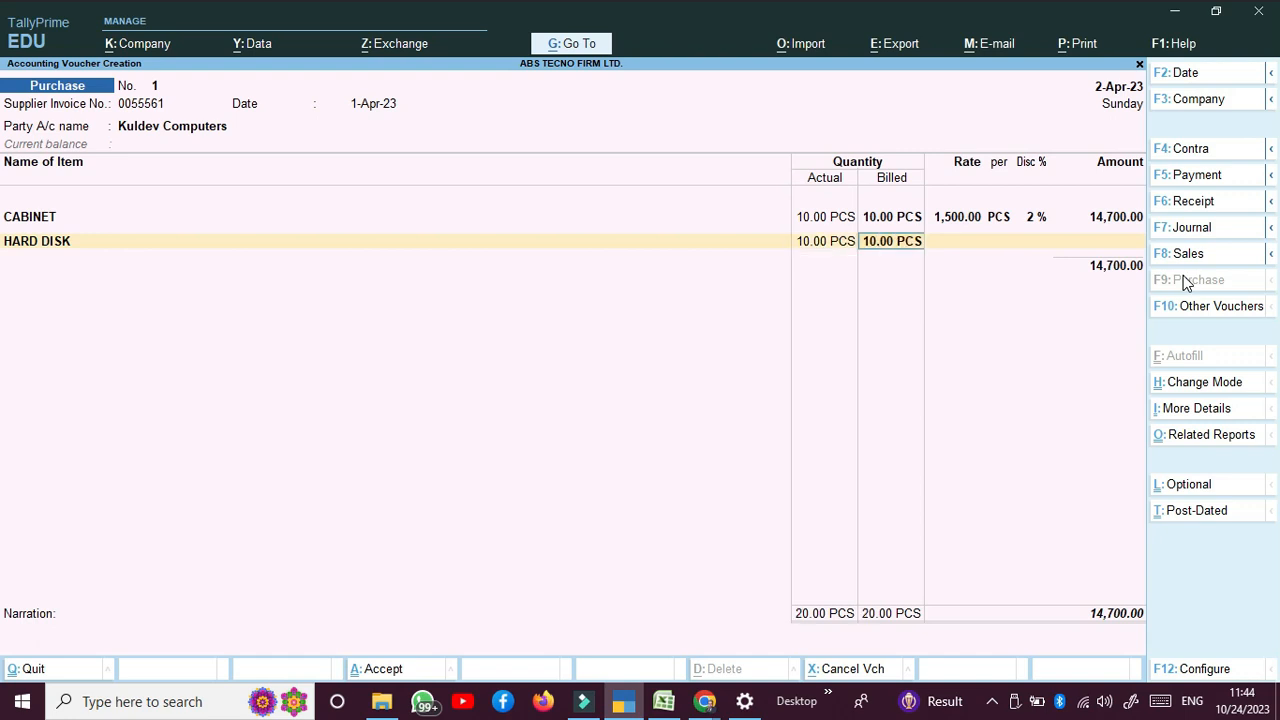
{"action": "key", "text": "Return"}
{"action": "type", "text": "4500"}
{"action": "key", "text": "Return"}
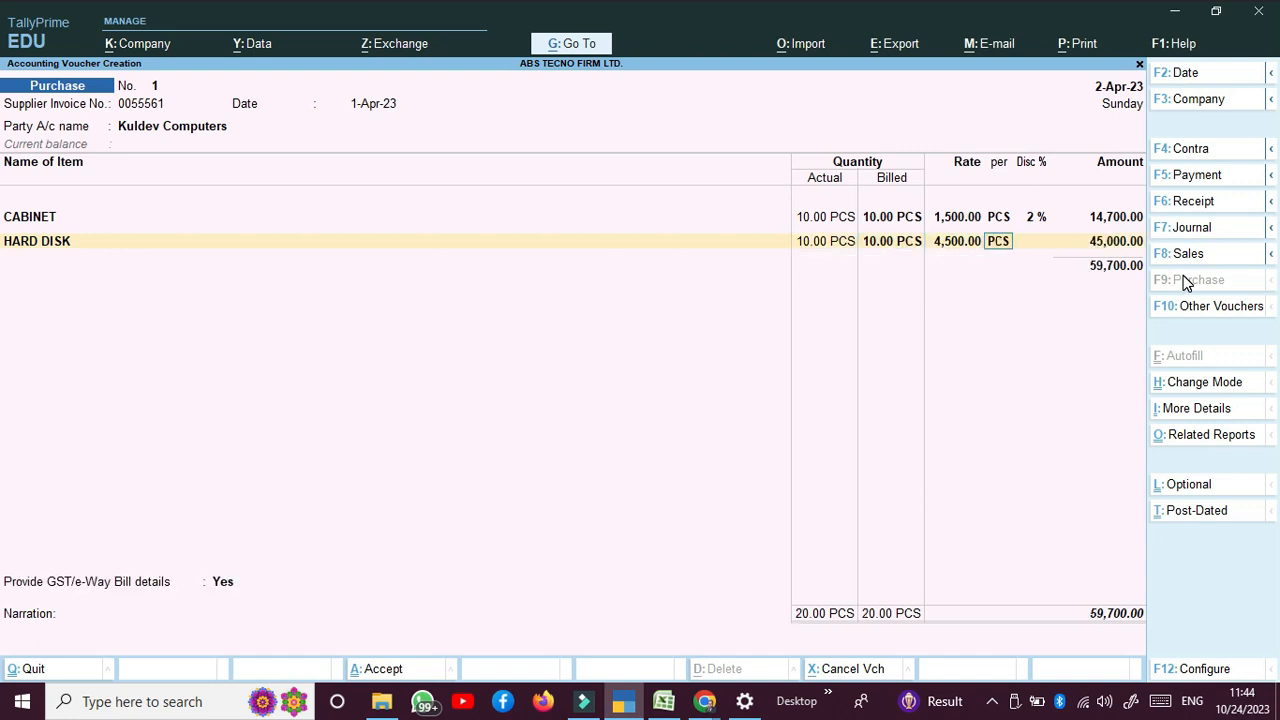
{"action": "key", "text": "Return"}
{"action": "type", "text": "2"}
{"action": "key", "text": "Return"}
{"action": "key", "text": "Return"}
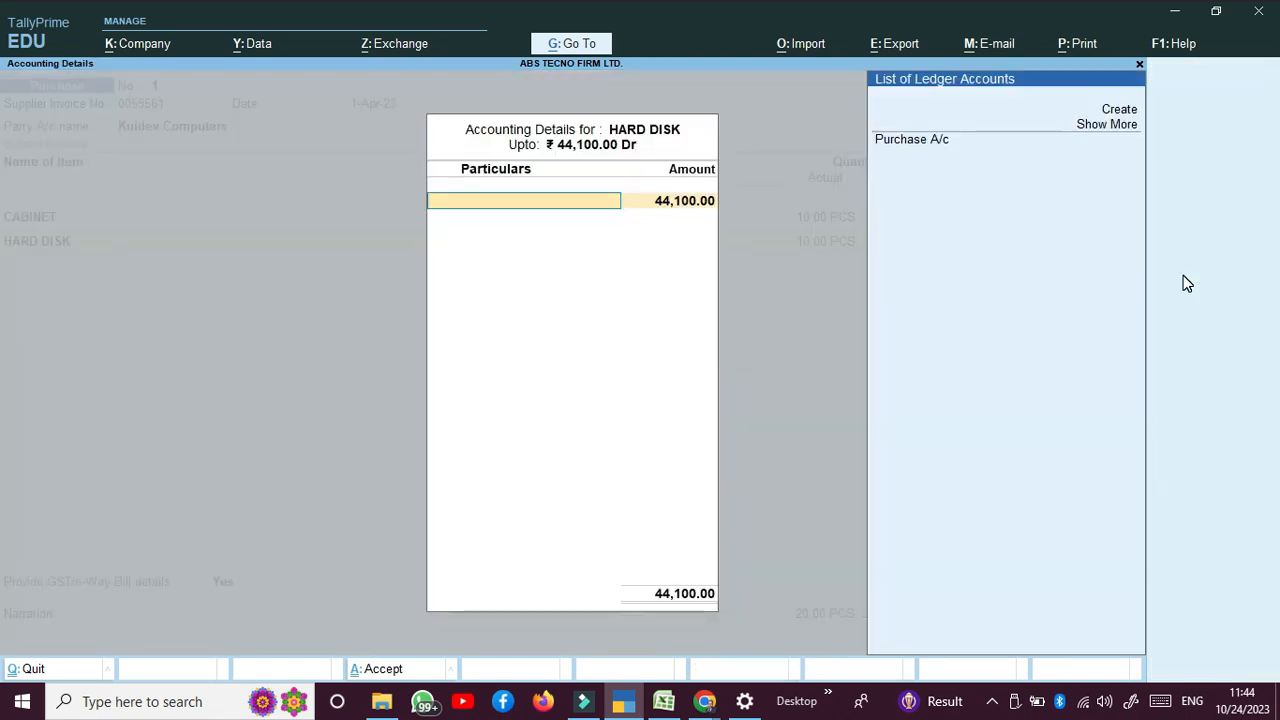
Step: Post HARD DISK to Purchase A/c, then reopen its tax classification toward Purchase Taxable
{"action": "key", "text": "Down"}
{"action": "key", "text": "Down"}
{"action": "key", "text": "Down"}
{"action": "key", "text": "Return"}
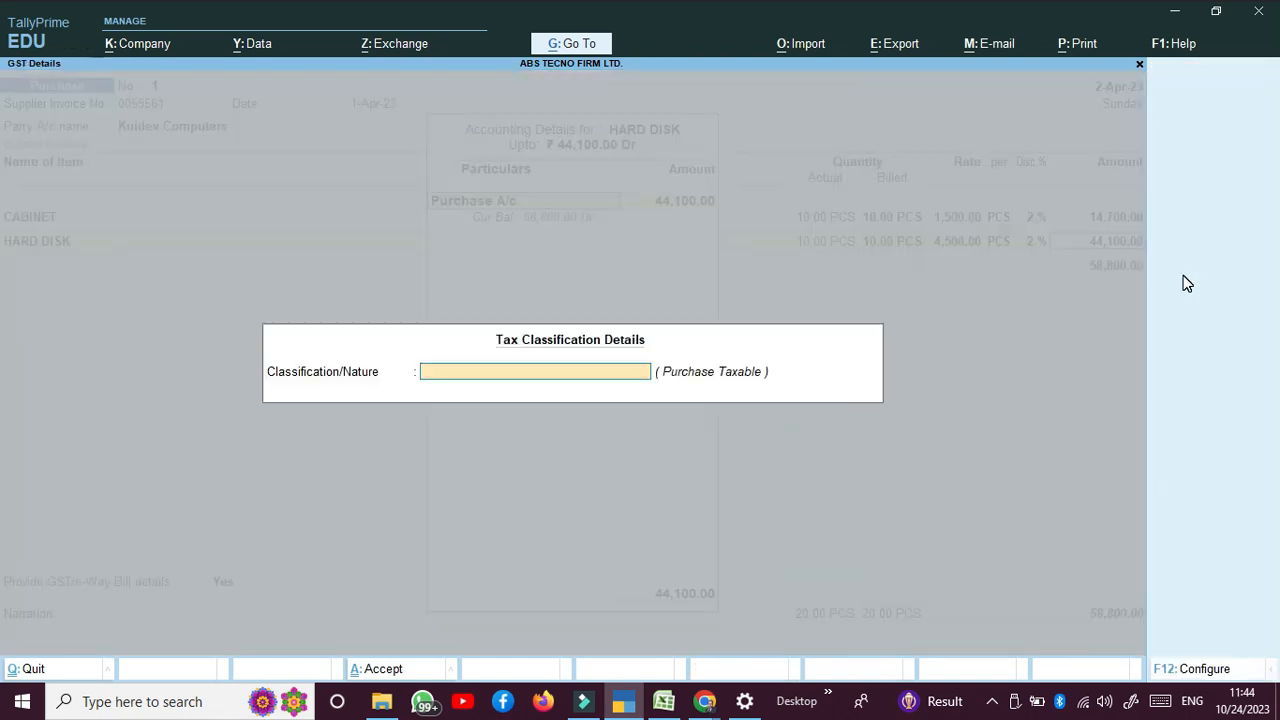
{"action": "key", "text": "Return"}
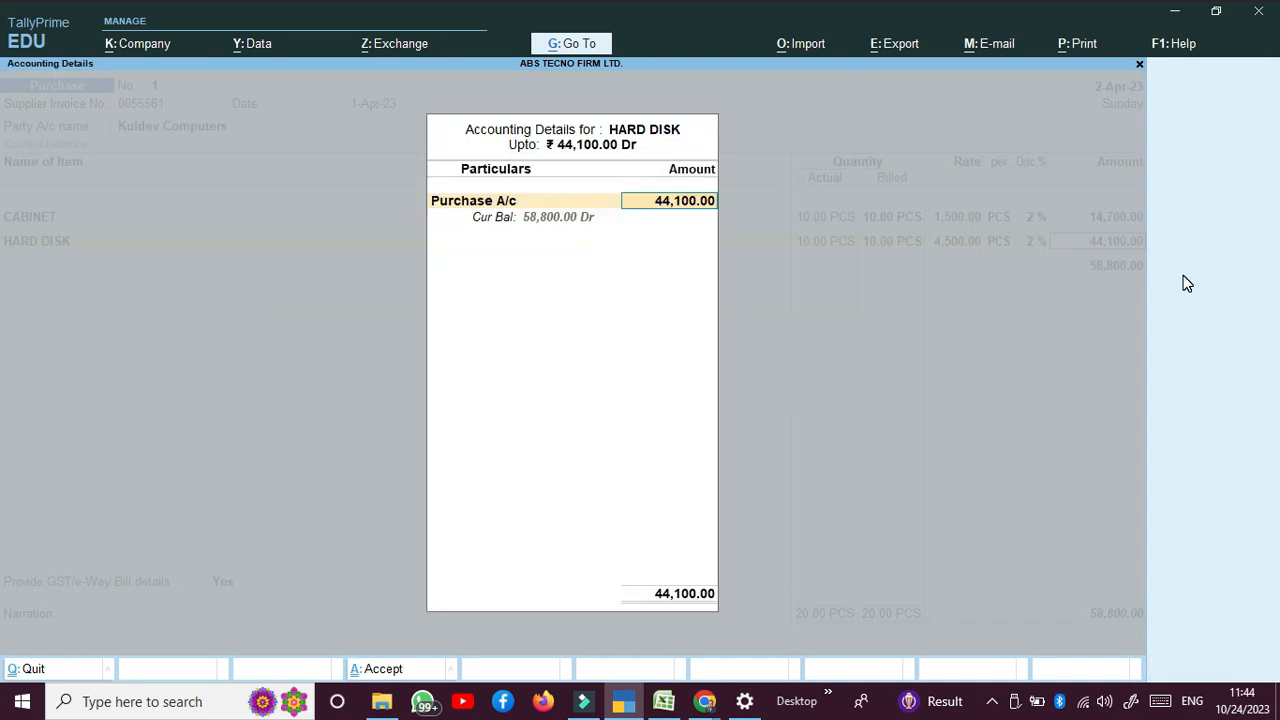
{"action": "key", "text": "Return"}
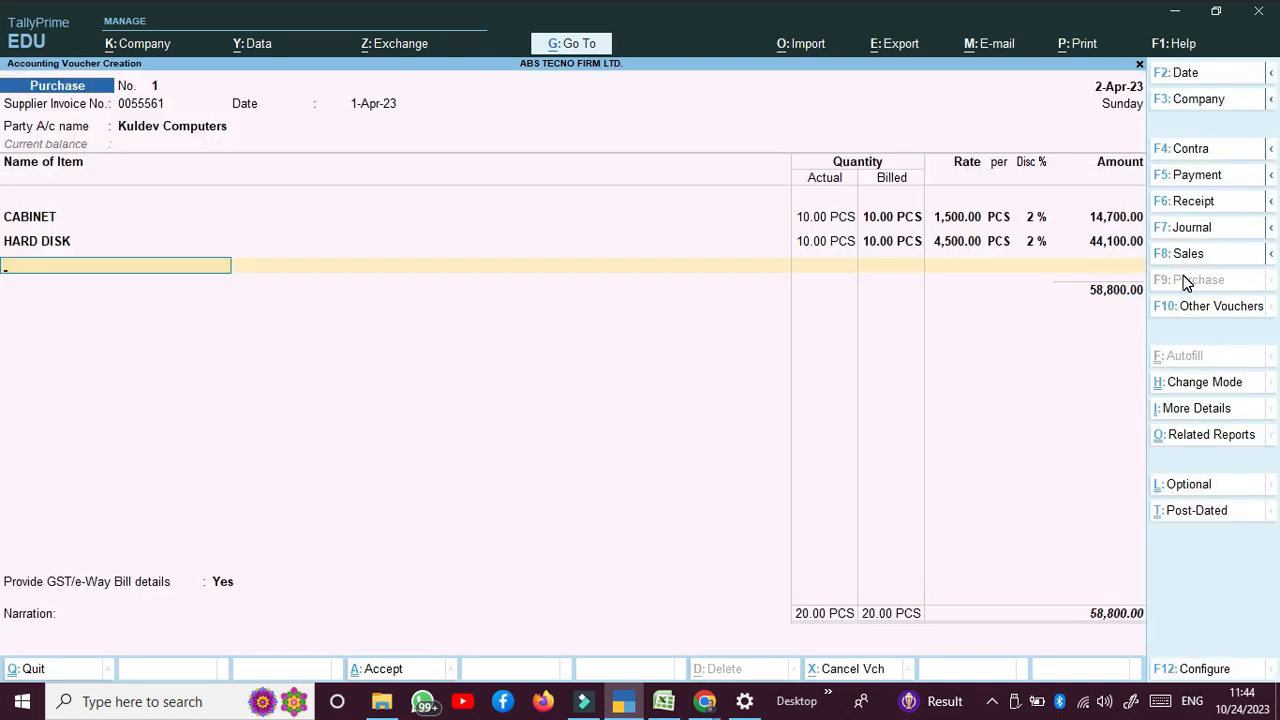
{"action": "key", "text": "BackSpace"}
{"action": "key", "text": "Return"}
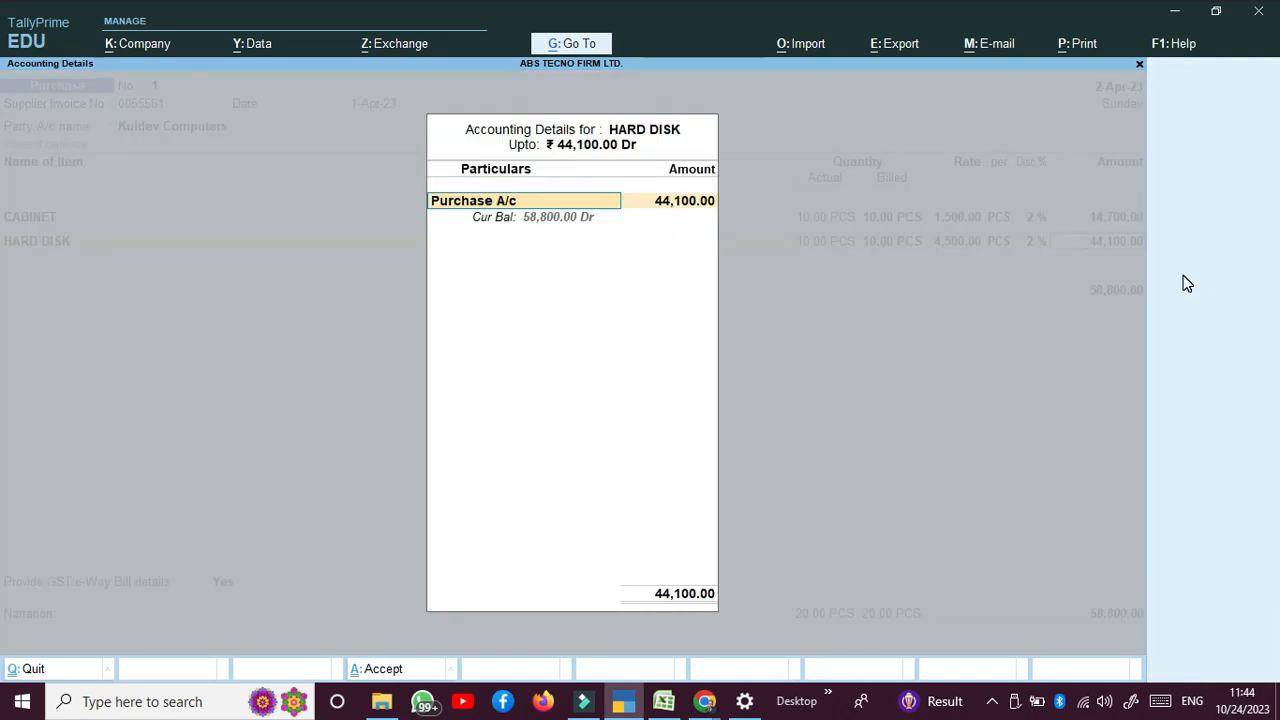
{"action": "key", "text": "Return"}
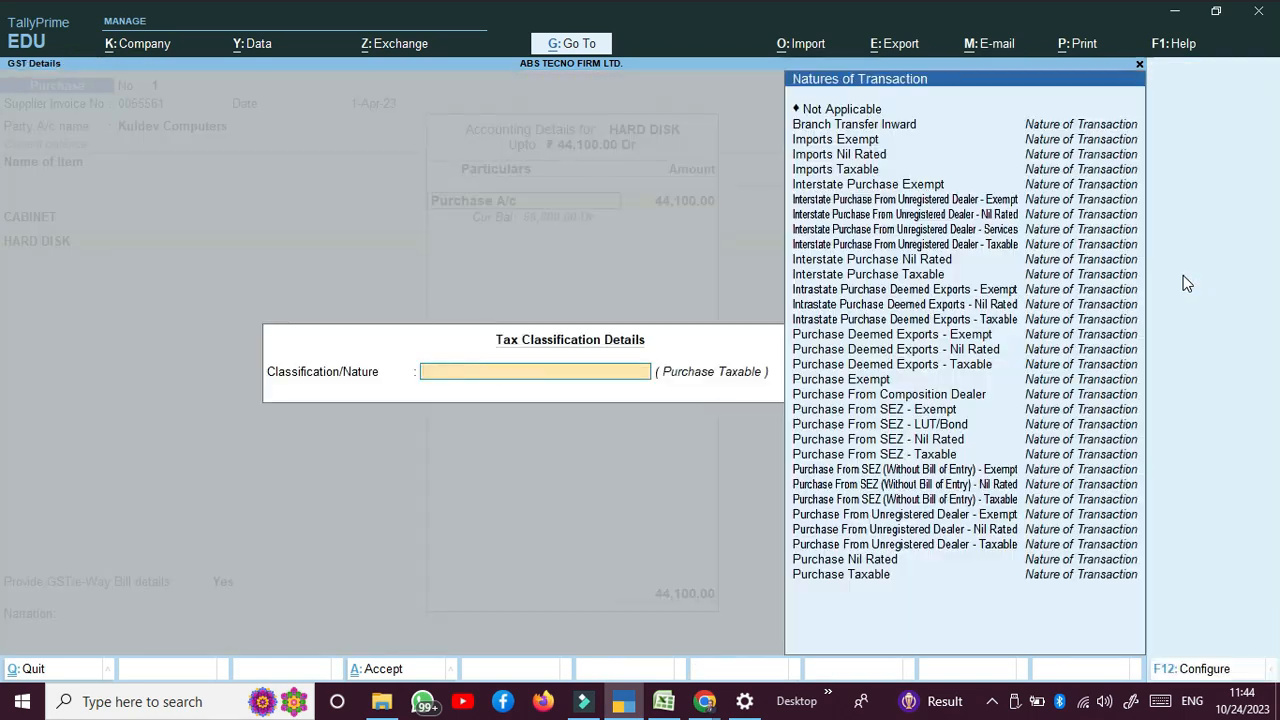
{"action": "key", "text": "Down"}
{"action": "key", "text": "Down"}
{"action": "key", "text": "Down"}
{"action": "key", "text": "Down"}
{"action": "key", "text": "Down"}
{"action": "key", "text": "Down"}
{"action": "key", "text": "Down"}
{"action": "key", "text": "Down"}
{"action": "key", "text": "Down"}
{"action": "key", "text": "Down"}
{"action": "key", "text": "Down"}
{"action": "key", "text": "Down"}
{"action": "key", "text": "Down"}
{"action": "key", "text": "Down"}
{"action": "key", "text": "Down"}
{"action": "key", "text": "Down"}
{"action": "key", "text": "Down"}
{"action": "key", "text": "Down"}
{"action": "key", "text": "Down"}
{"action": "key", "text": "Down"}
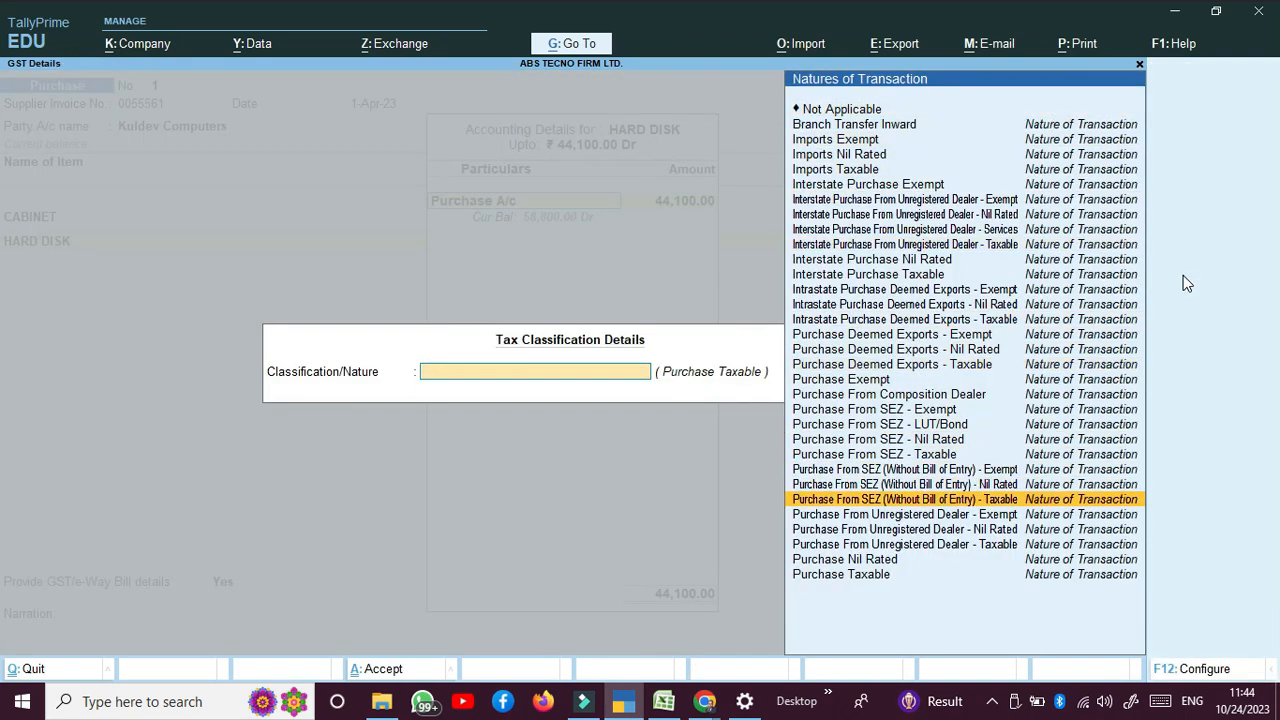
{"action": "key", "text": "Down"}
{"action": "key", "text": "Down"}
{"action": "key", "text": "Down"}
{"action": "key", "text": "Down"}
{"action": "key", "text": "Down"}
Step: Add MONITOR as the third item: 10 PCS at 8,800 with a 2% discount
{"action": "key", "text": "Return"}
{"action": "key", "text": "Return"}
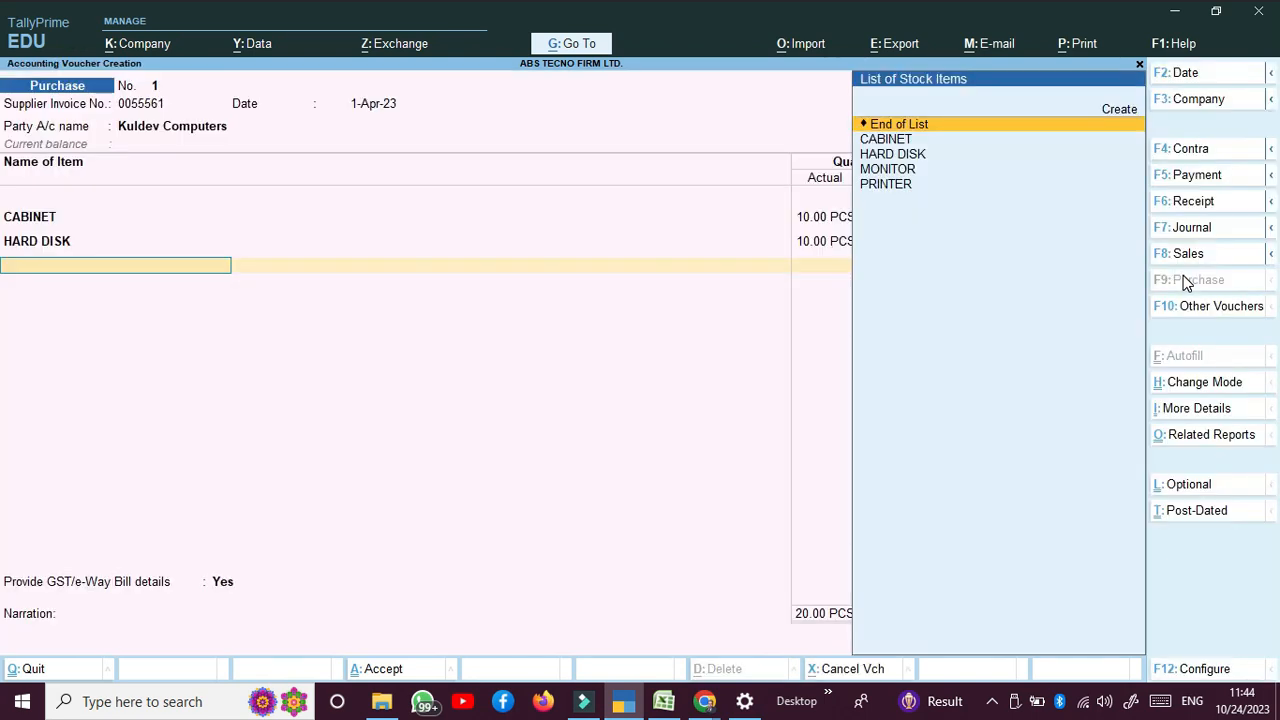
{"action": "key", "text": "Down"}
{"action": "key", "text": "Down"}
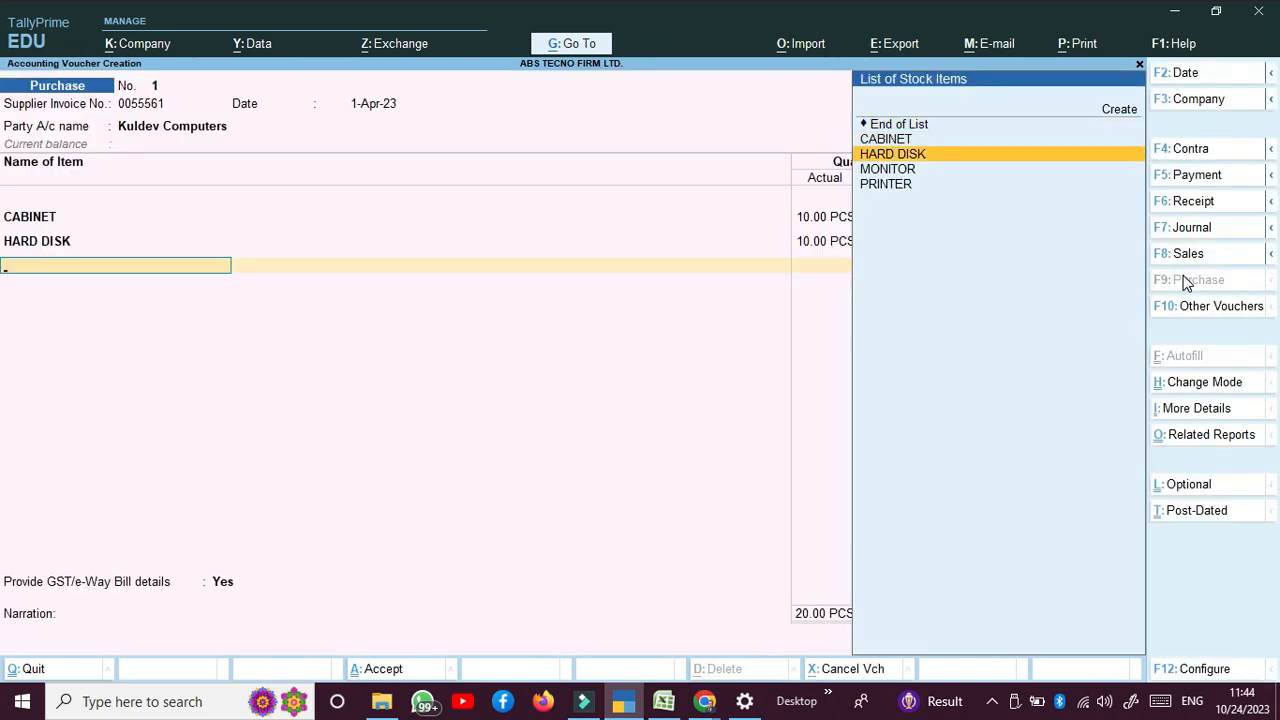
{"action": "key", "text": "Down"}
{"action": "key", "text": "Return"}
{"action": "type", "text": "10"}
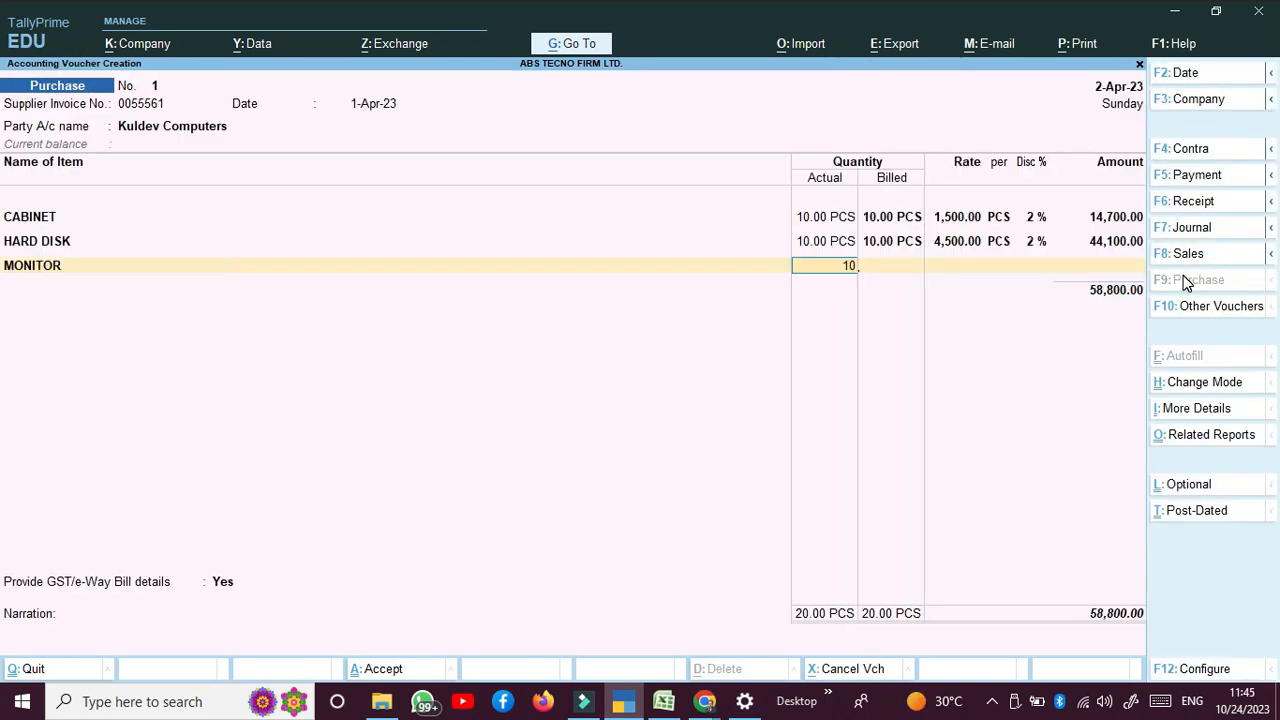
{"action": "key", "text": "Return"}
{"action": "key", "text": "Return"}
{"action": "type", "text": "8"}
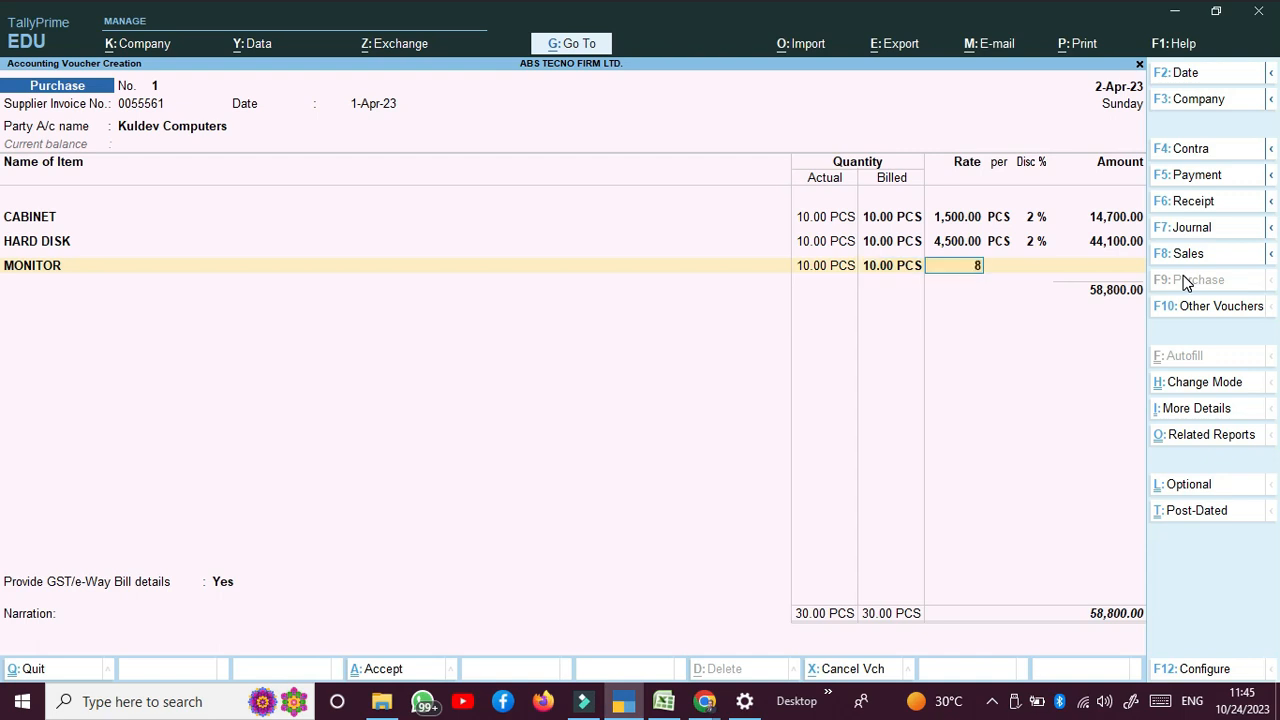
{"action": "type", "text": ",800"}
{"action": "key", "text": "Return"}
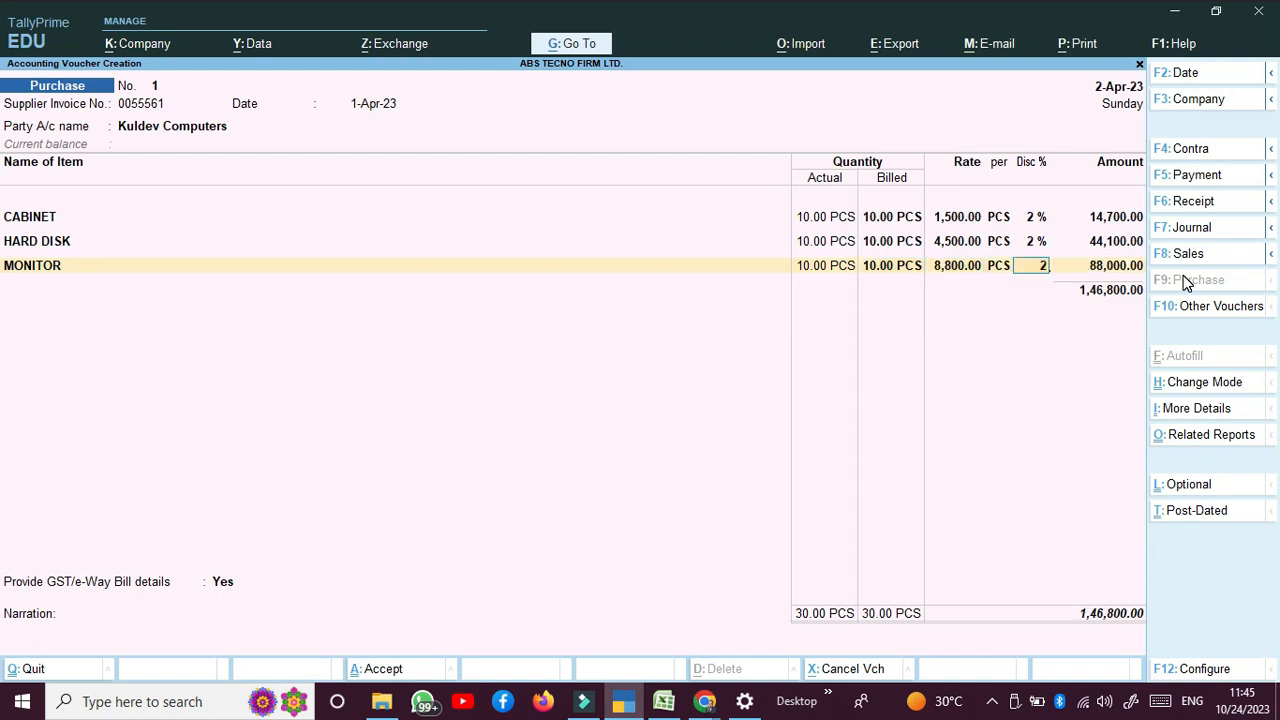
{"action": "key", "text": "Return"}
{"action": "key", "text": "Return"}
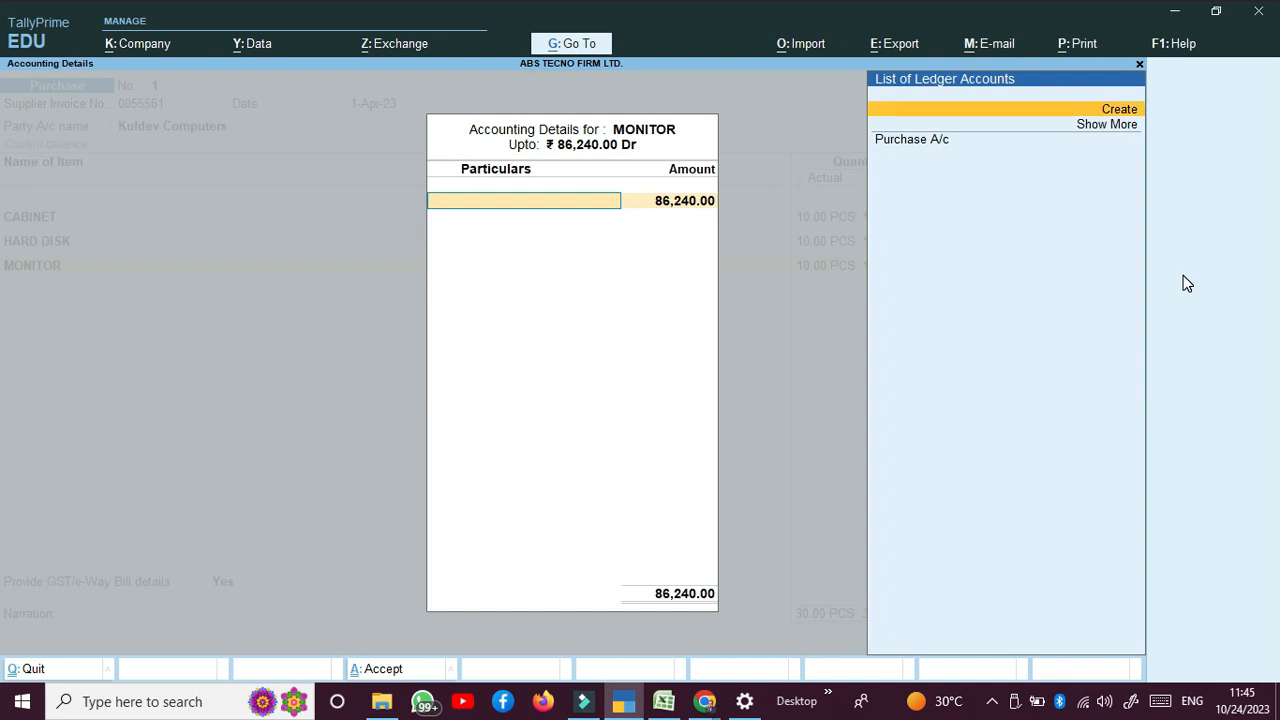
Step: Allocate the MONITOR amount (86,240) to Purchase A/c as Purchase Taxable
{"action": "key", "text": "Down"}
{"action": "key", "text": "Down"}
{"action": "key", "text": "Return"}
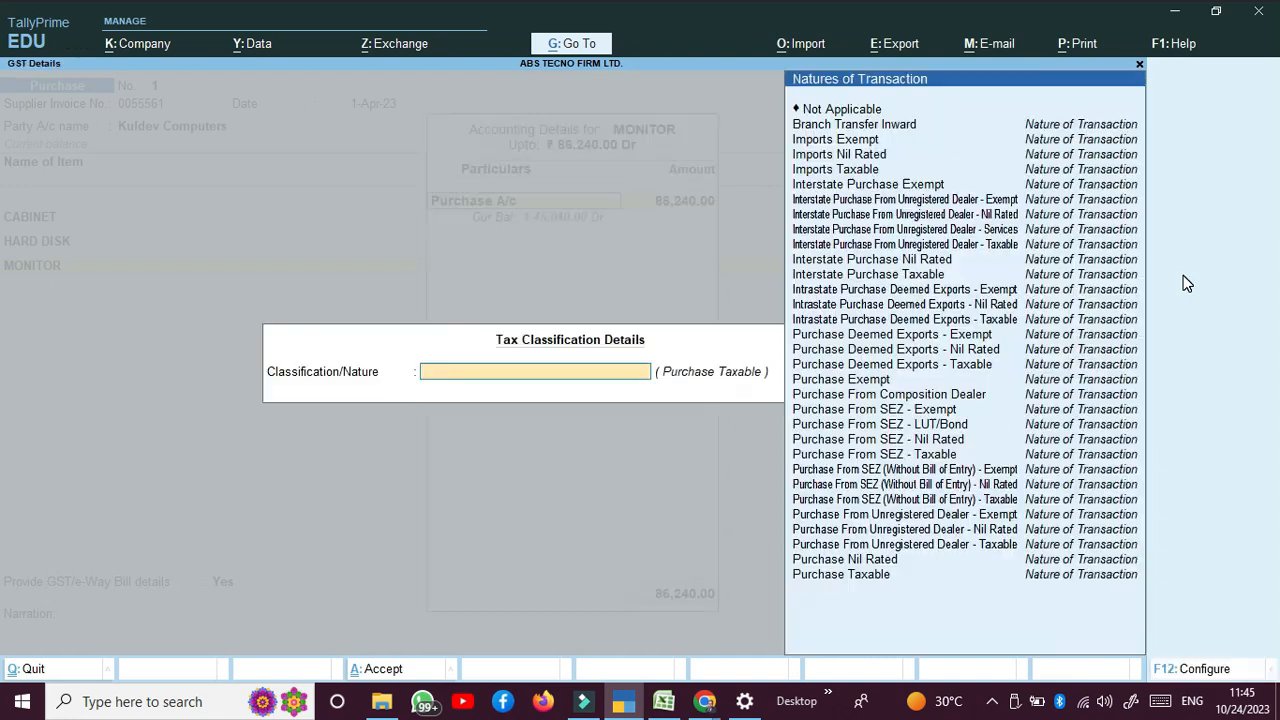
{"action": "key", "text": "Down"}
{"action": "key", "text": "Down"}
{"action": "key", "text": "Down"}
{"action": "key", "text": "Down"}
{"action": "key", "text": "Down"}
{"action": "key", "text": "Down"}
{"action": "key", "text": "Down"}
{"action": "key", "text": "Down"}
{"action": "key", "text": "Down"}
{"action": "key", "text": "Down"}
{"action": "key", "text": "Down"}
{"action": "key", "text": "Down"}
{"action": "key", "text": "Down"}
{"action": "key", "text": "Down"}
{"action": "key", "text": "Down"}
{"action": "key", "text": "Down"}
{"action": "key", "text": "Down"}
{"action": "key", "text": "Down"}
{"action": "key", "text": "Down"}
{"action": "key", "text": "Down"}
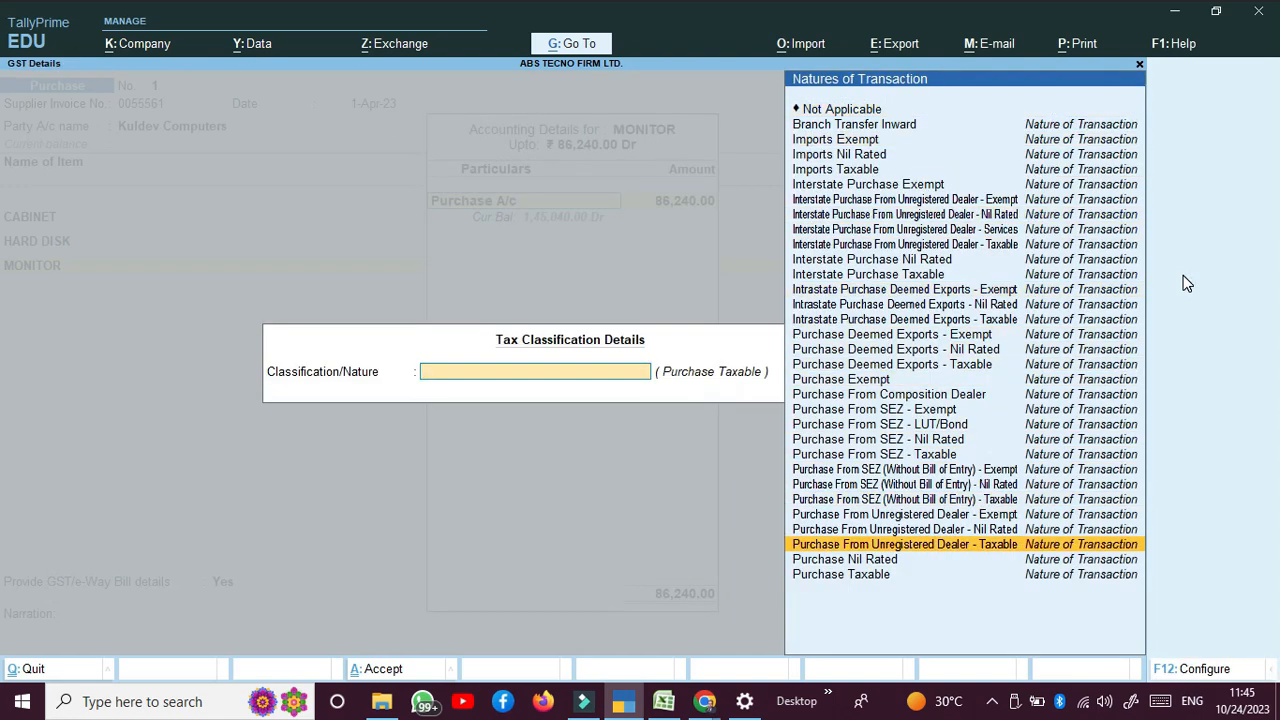
{"action": "key", "text": "Down"}
{"action": "key", "text": "Down"}
{"action": "key", "text": "Return"}
{"action": "key", "text": "Return"}
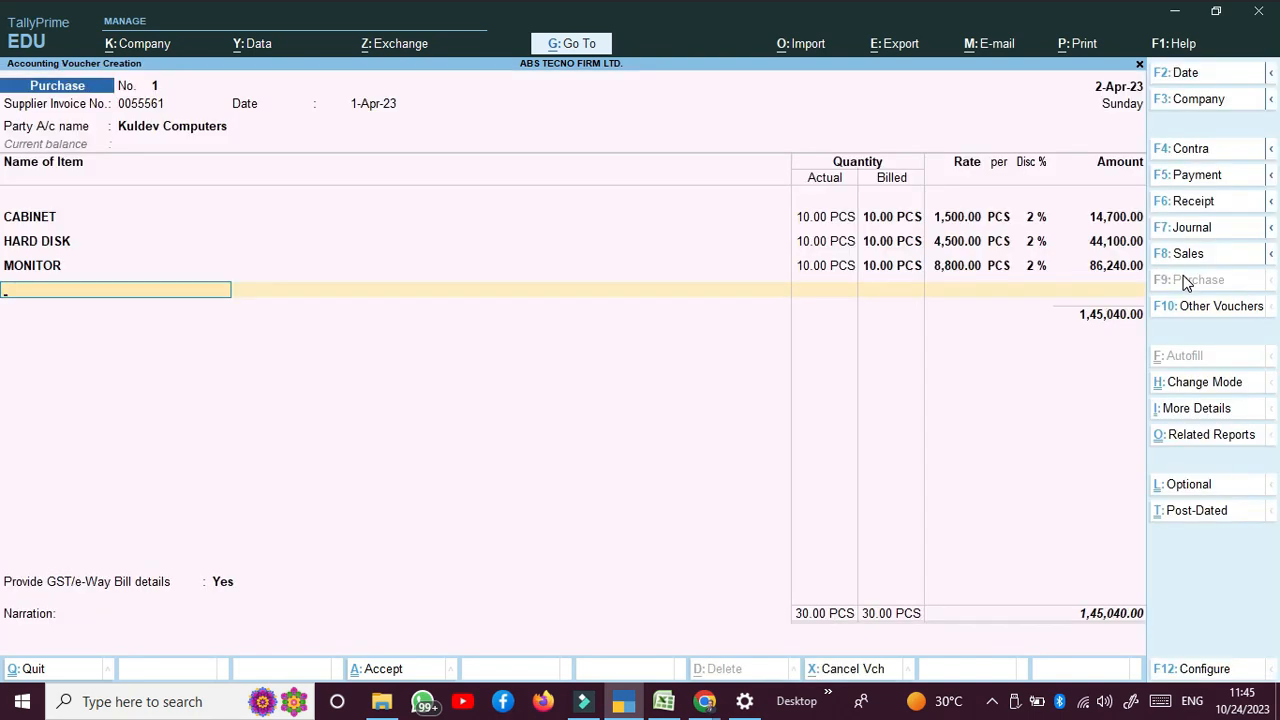
{"action": "key", "text": "Return"}
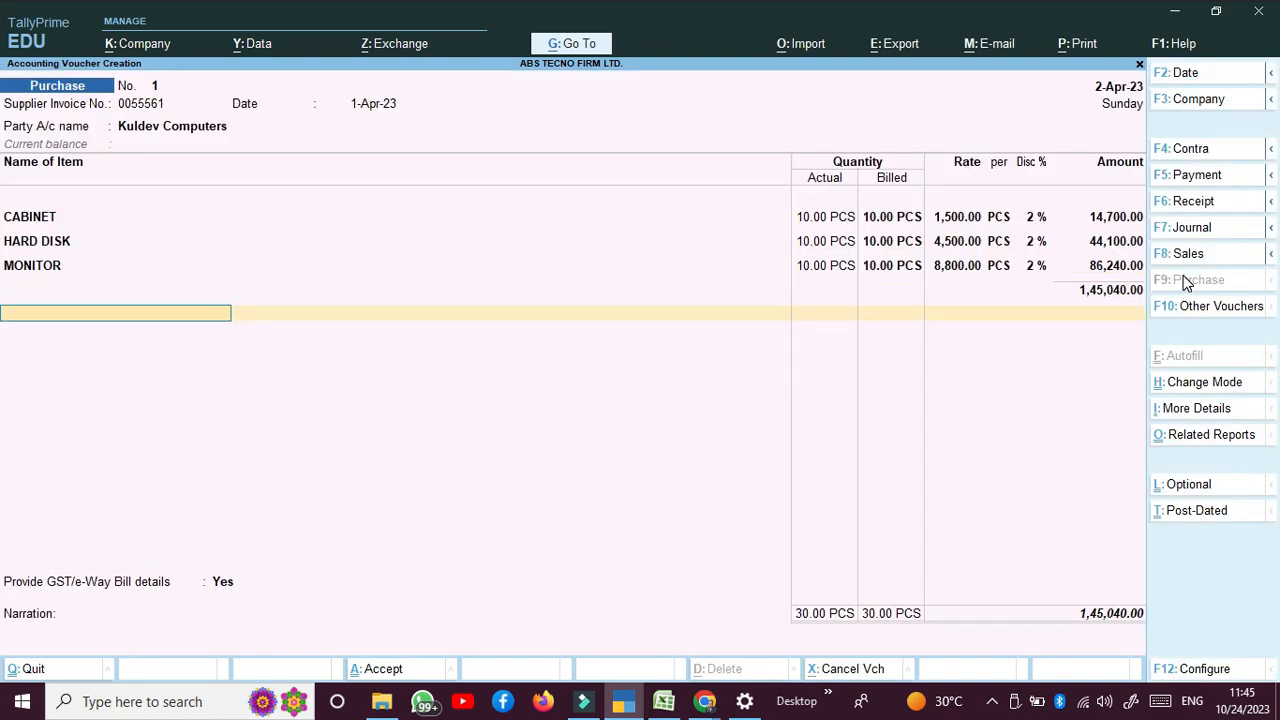
Step: Add CGST and SGST ledger rows of 13,053.60 each and review the GST tax analysis
{"action": "type", "text": "CG"}
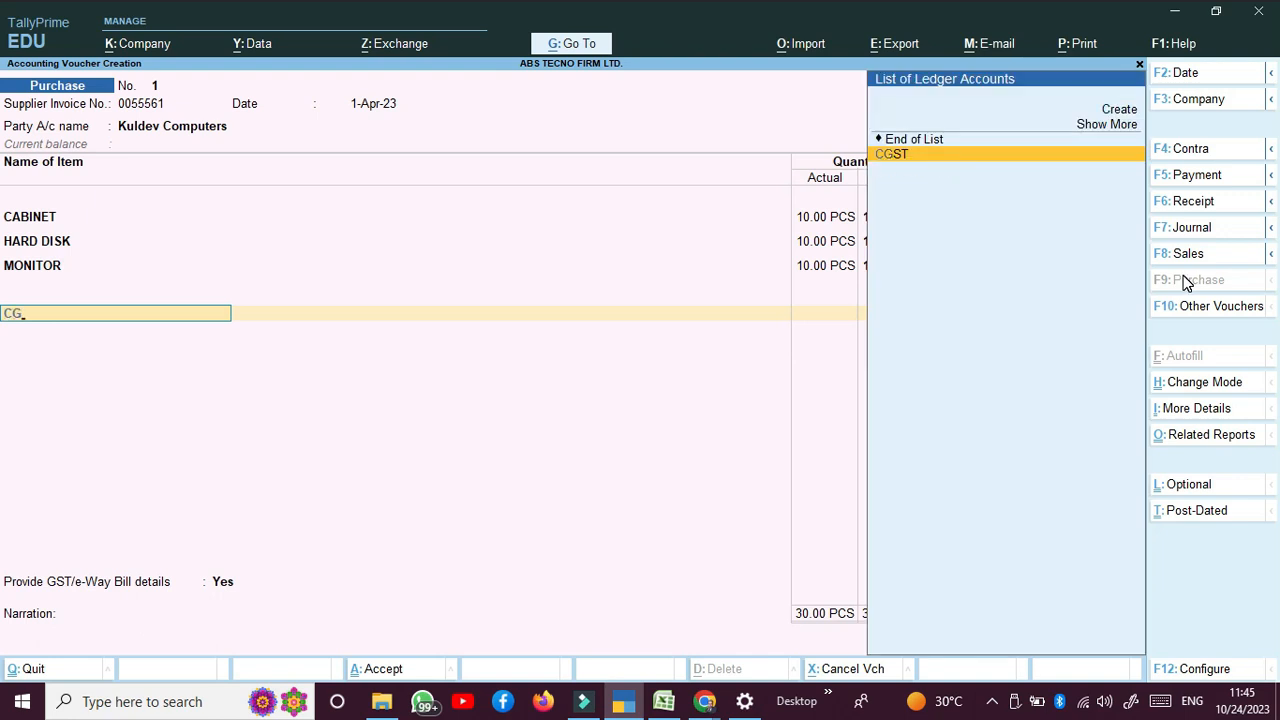
{"action": "key", "text": "Return"}
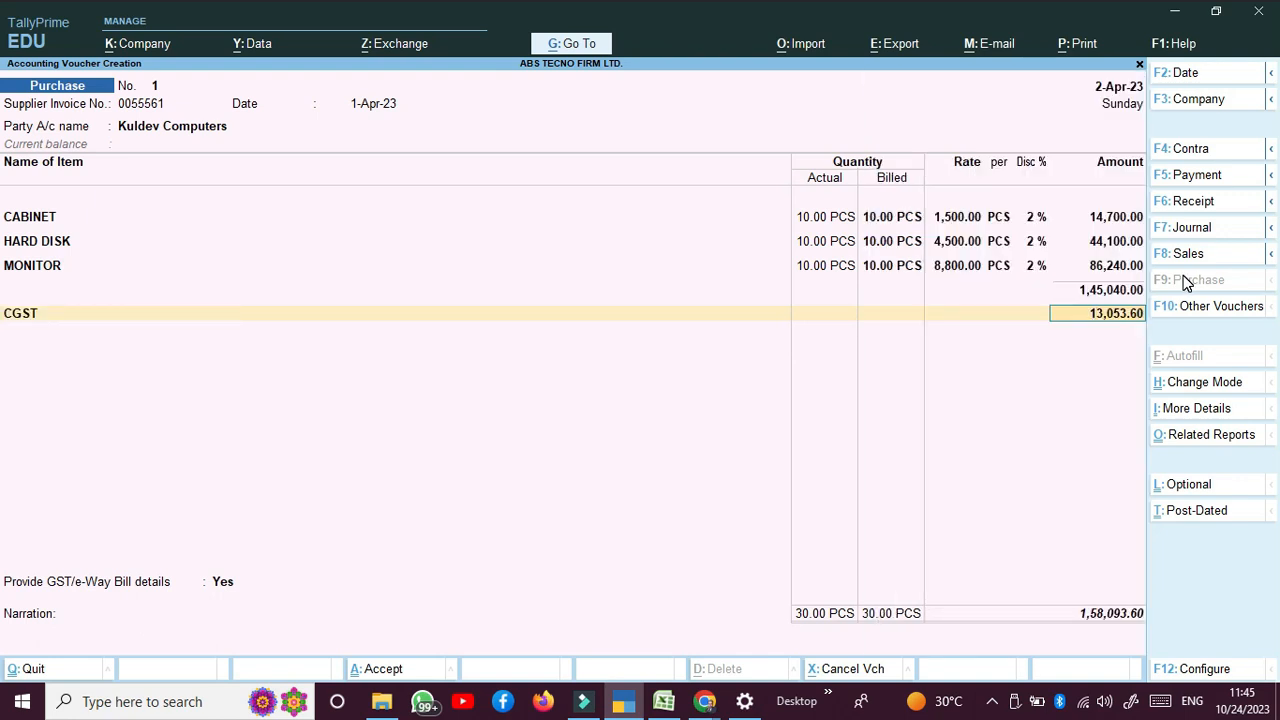
{"action": "key", "text": "Return"}
{"action": "type", "text": "SG"}
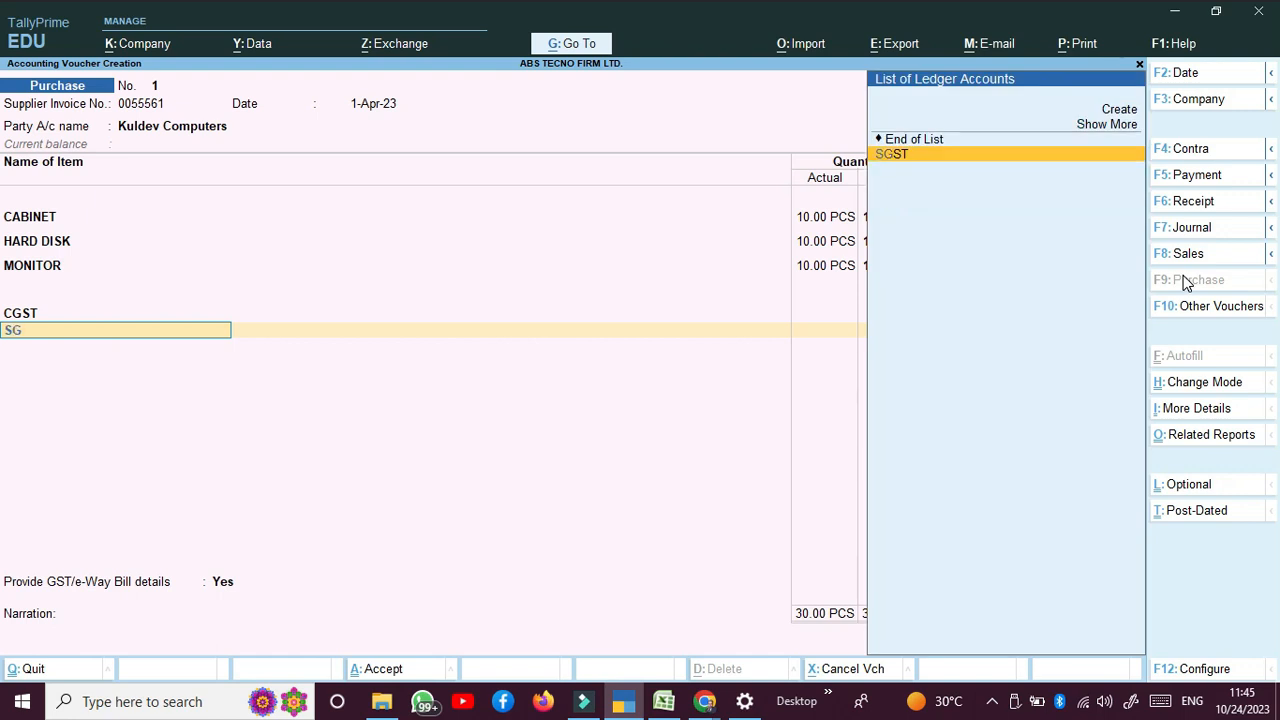
{"action": "key", "text": "Return"}
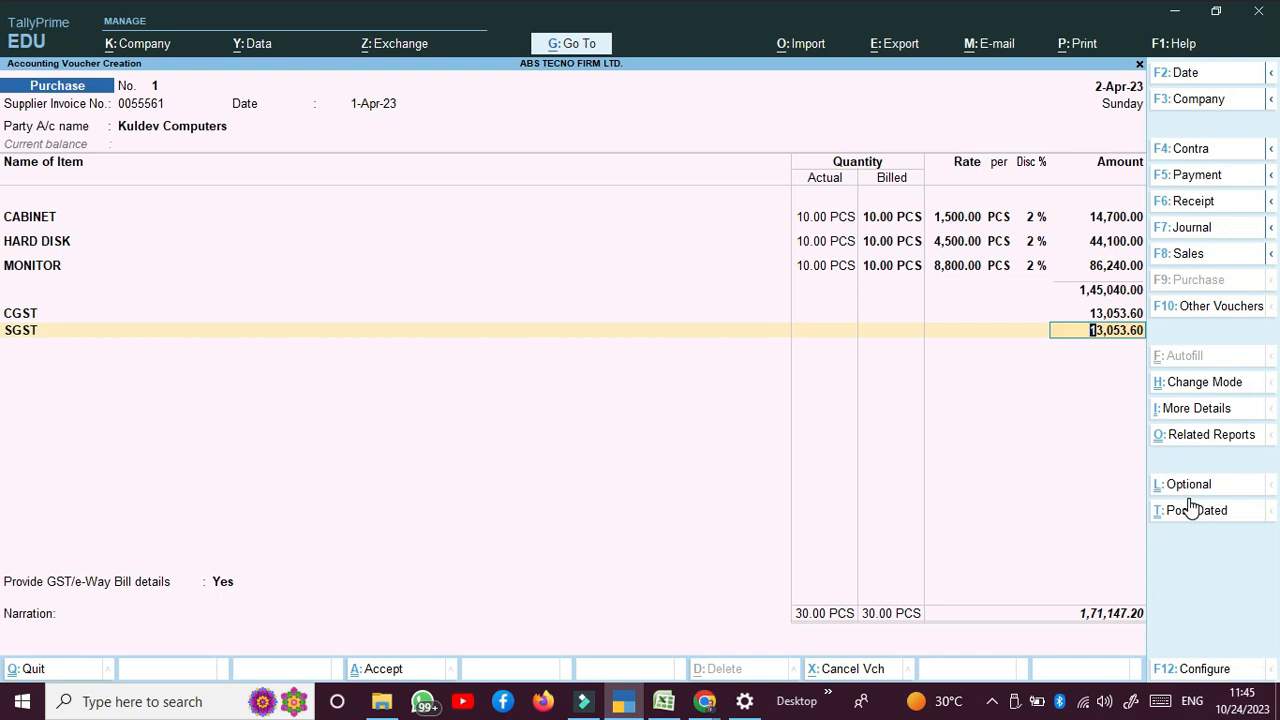
{"action": "key", "text": "alt+a"}
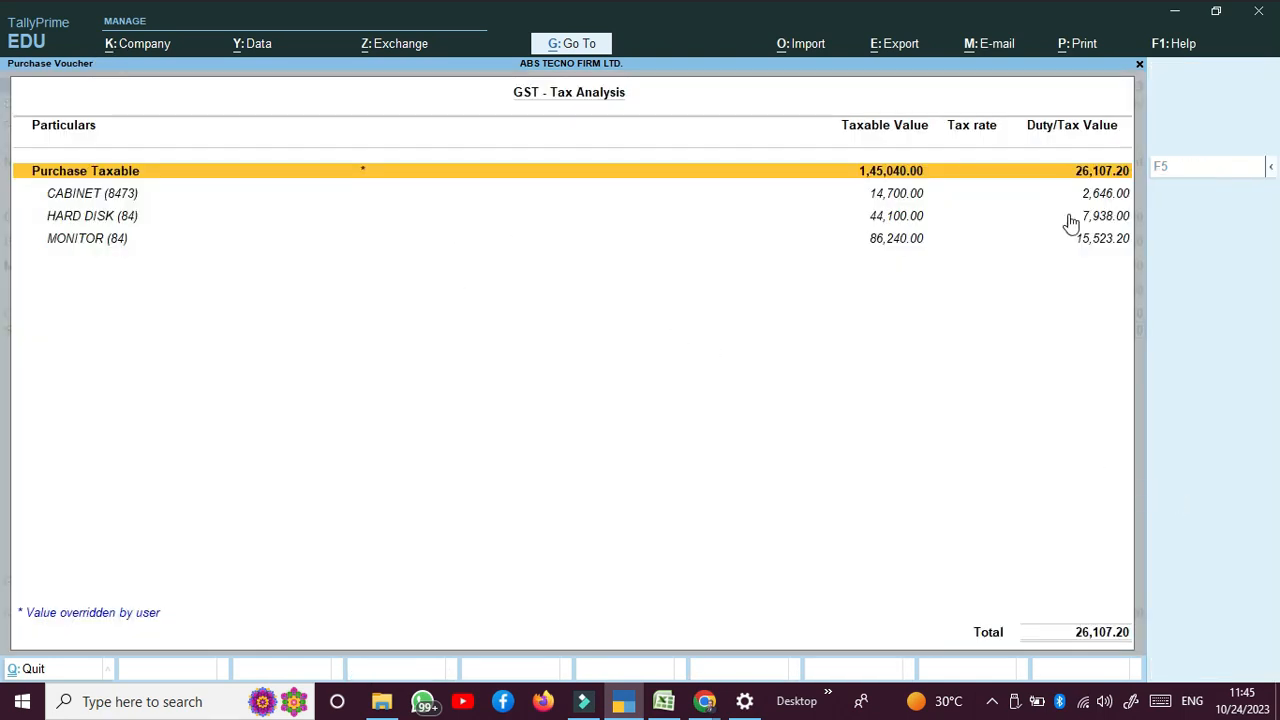
{"action": "key", "text": "Escape"}
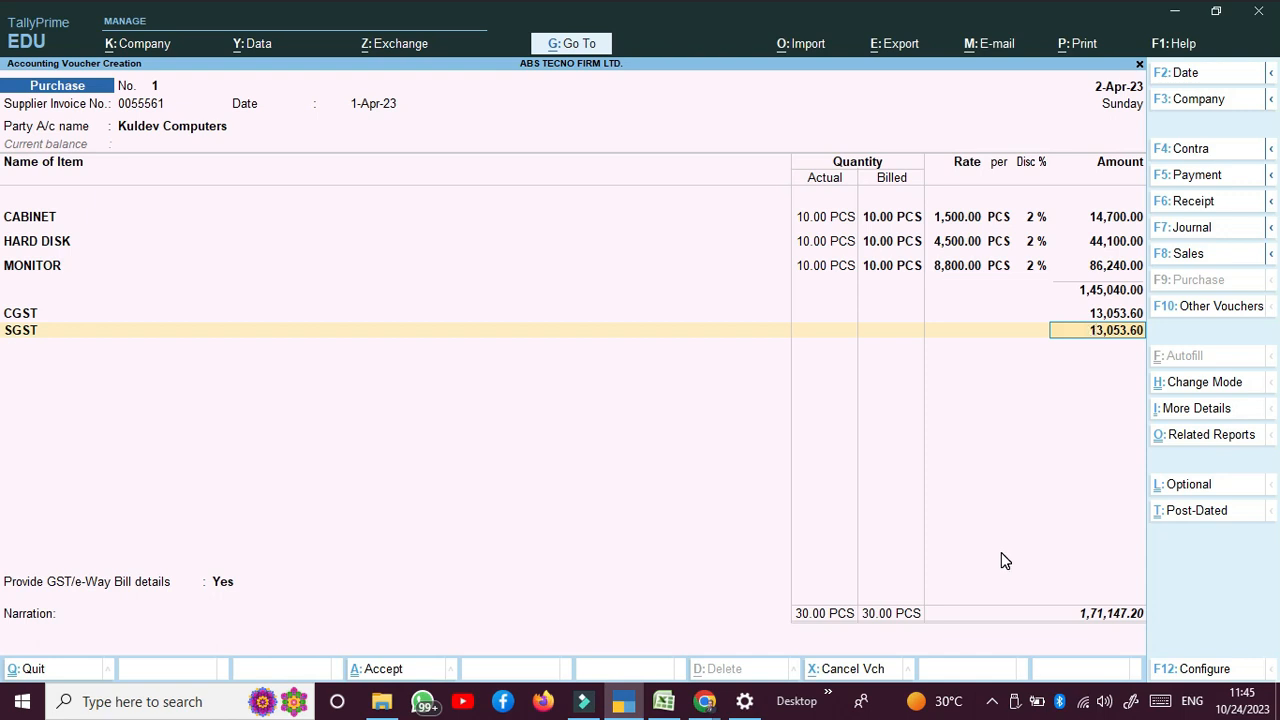
Step: Leave the GST/e-Way Bill details blank, skip the narration and save the 1,71,147.20 voucher
{"action": "key", "text": "Return"}
{"action": "key", "text": "Return"}
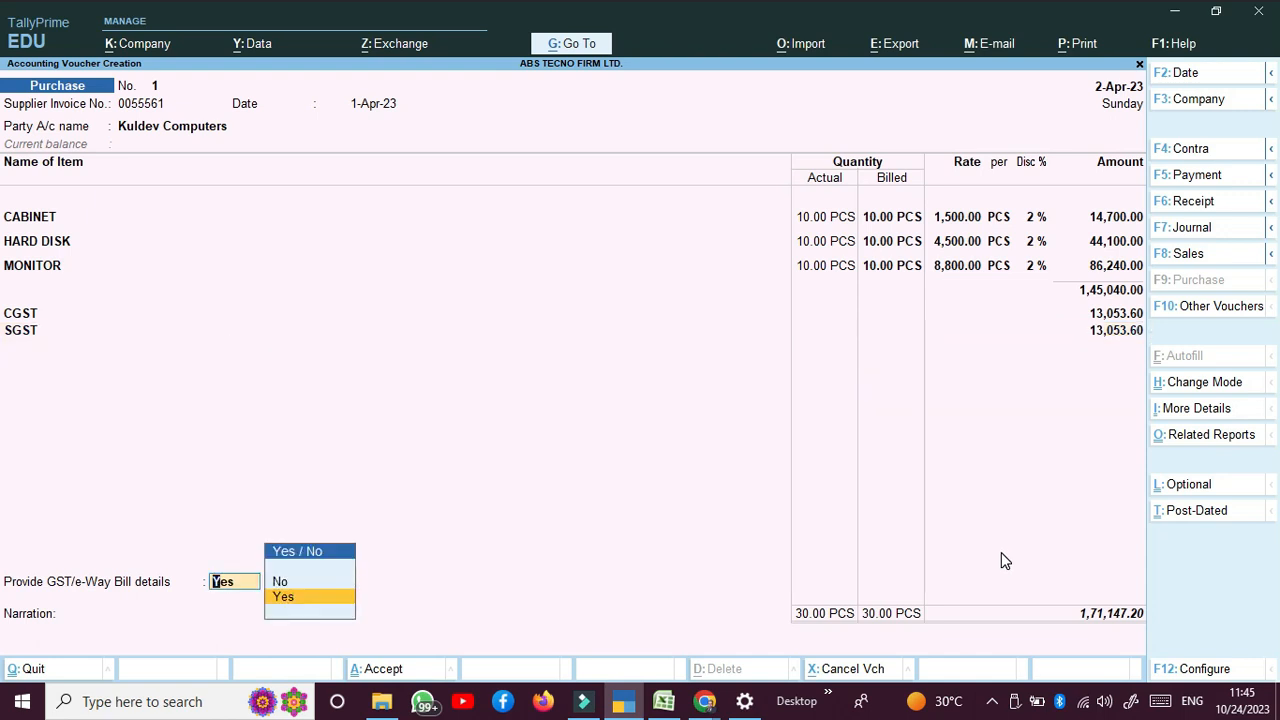
{"action": "key", "text": "Return"}
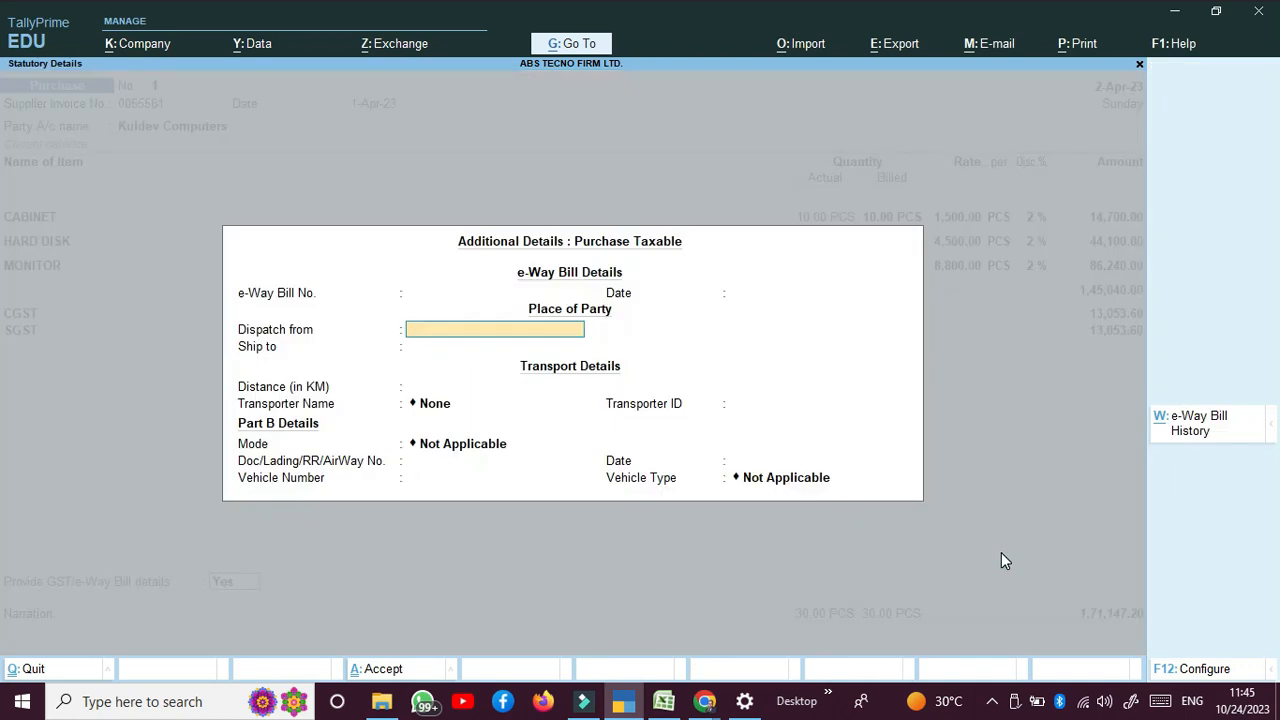
{"action": "key", "text": "Return"}
{"action": "key", "text": "Return"}
{"action": "key", "text": "Return"}
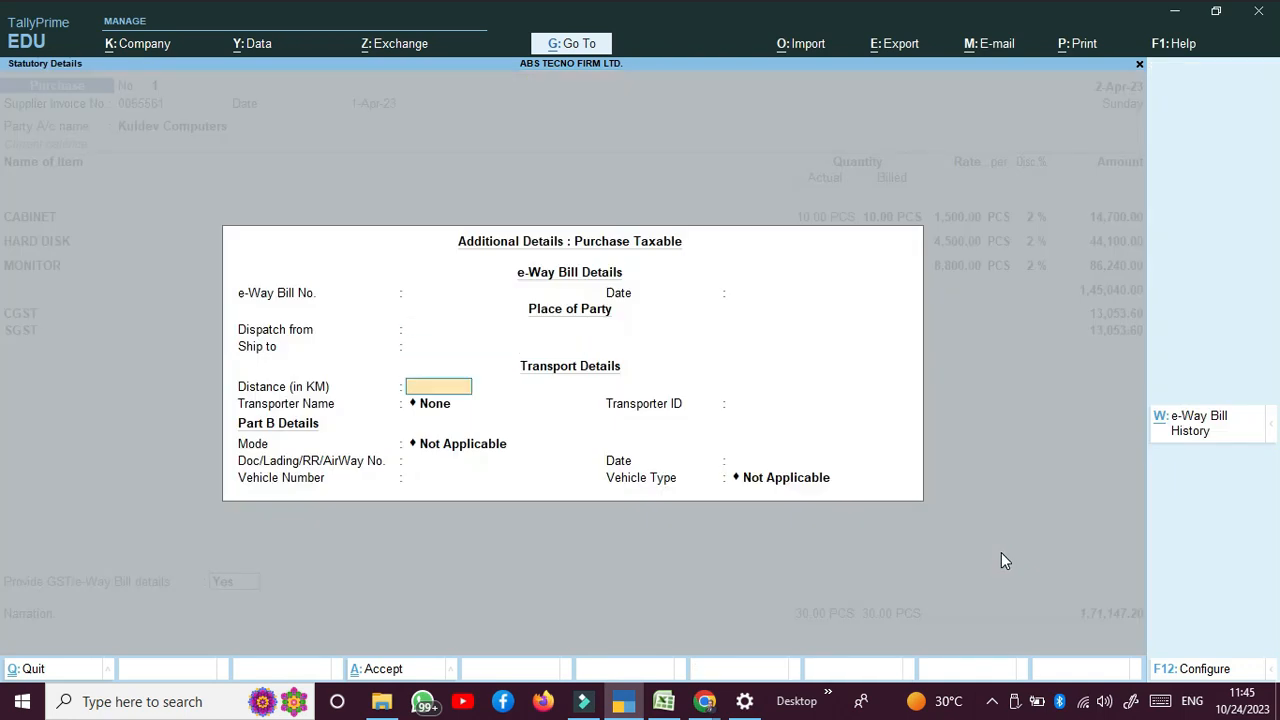
{"action": "key", "text": "Return"}
{"action": "key", "text": "Return"}
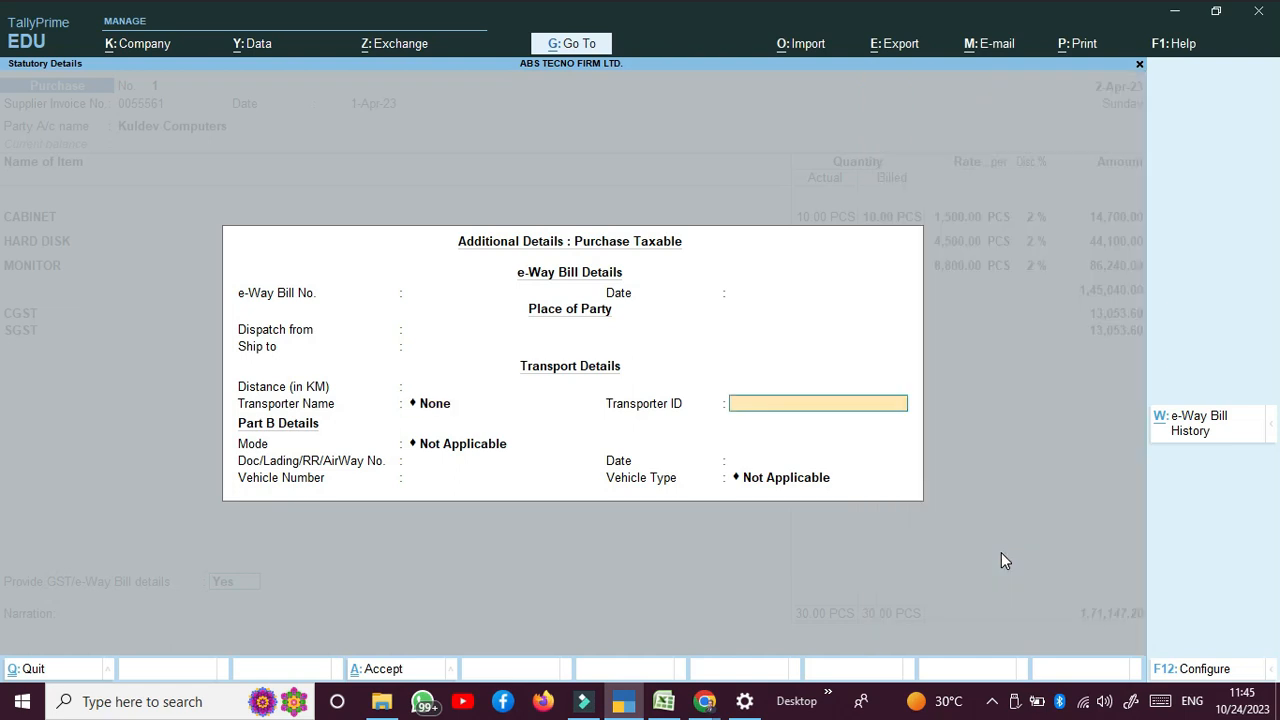
{"action": "key", "text": "Return"}
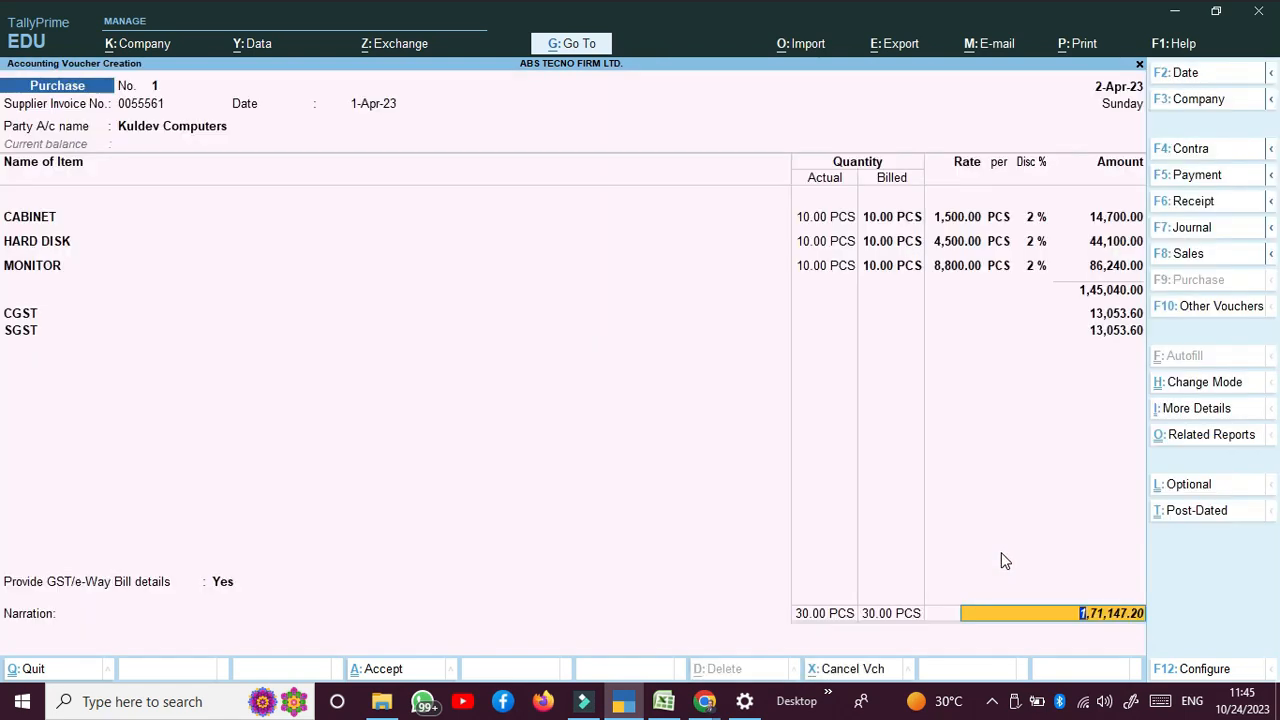
{"action": "key", "text": "Return"}
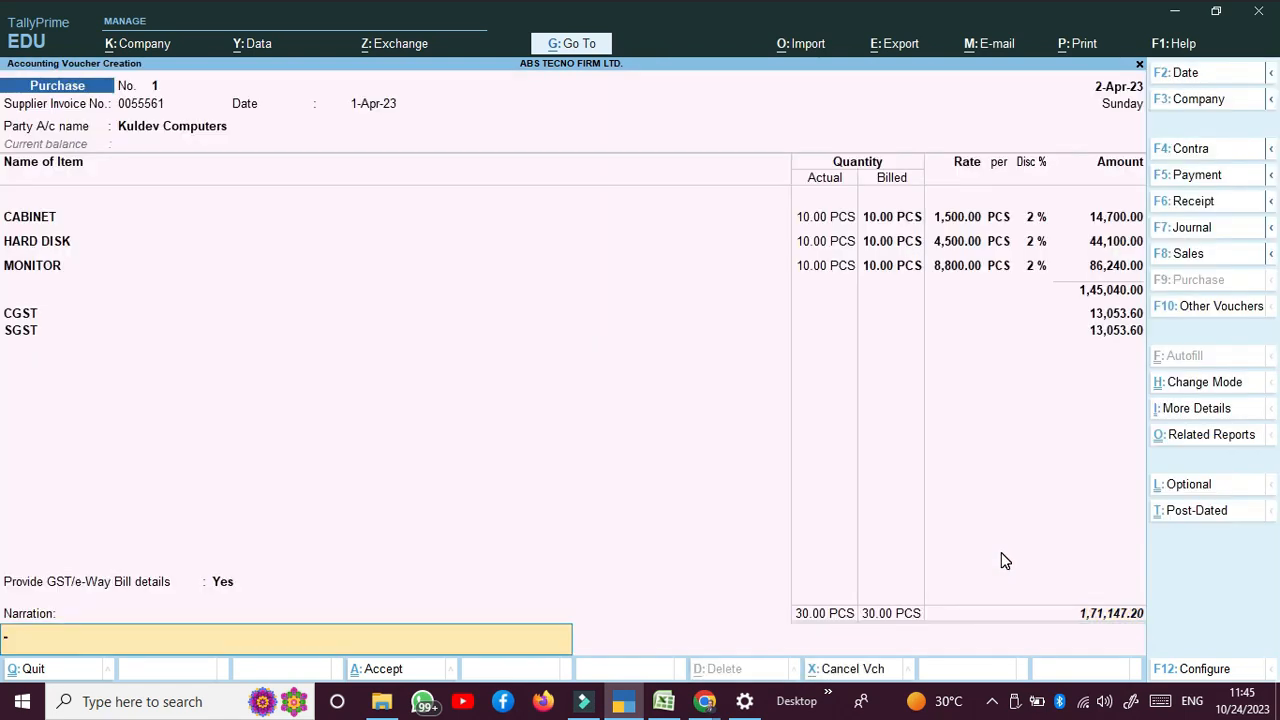
{"action": "key", "text": "Return"}
{"action": "key", "text": "Return"}
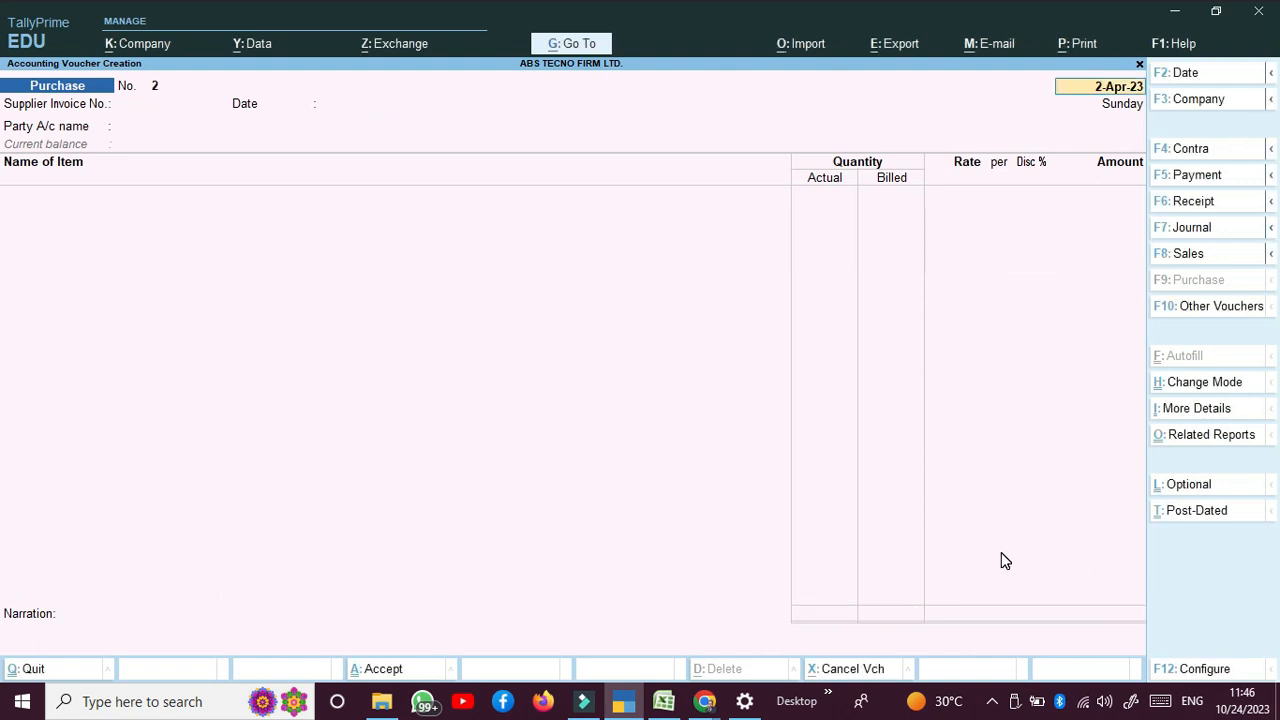
Step: Leave the blank voucher for Gateway of Tally and open the Day Book
{"action": "key", "text": "Escape"}
{"action": "key", "text": "Escape"}
{"action": "key", "text": "Return"}
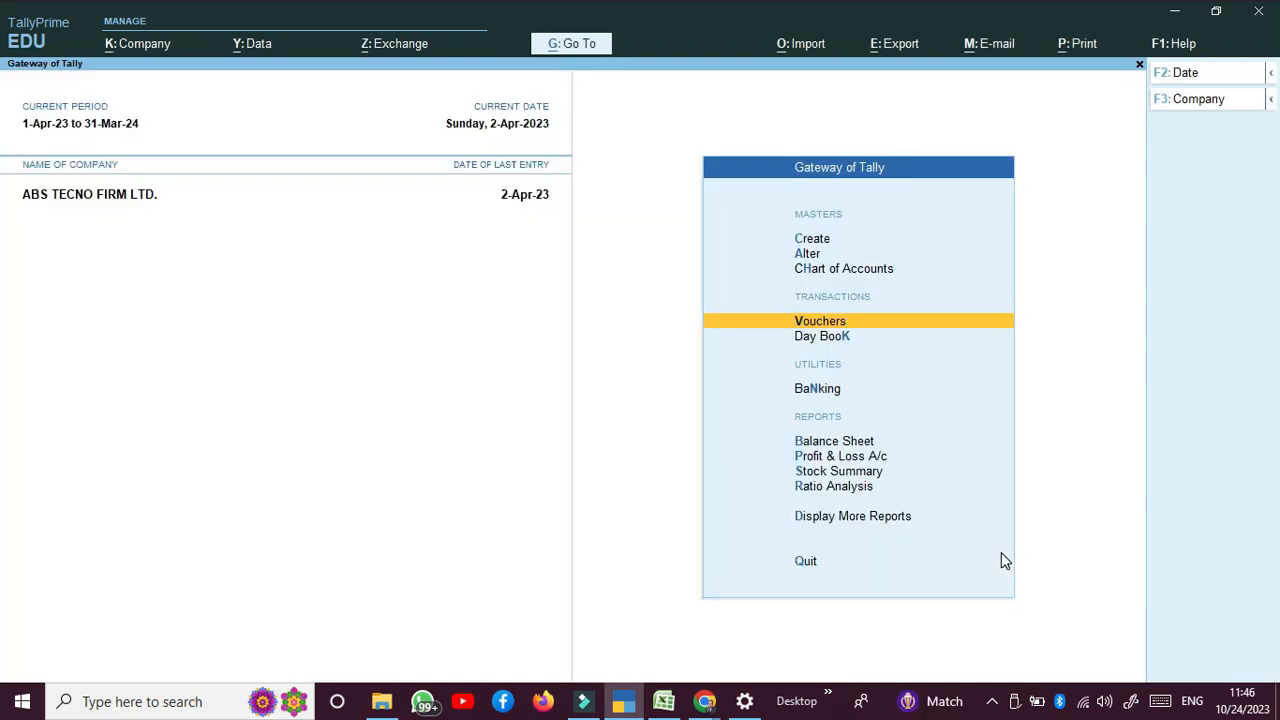
{"action": "key", "text": "Up"}
{"action": "key", "text": "Escape"}
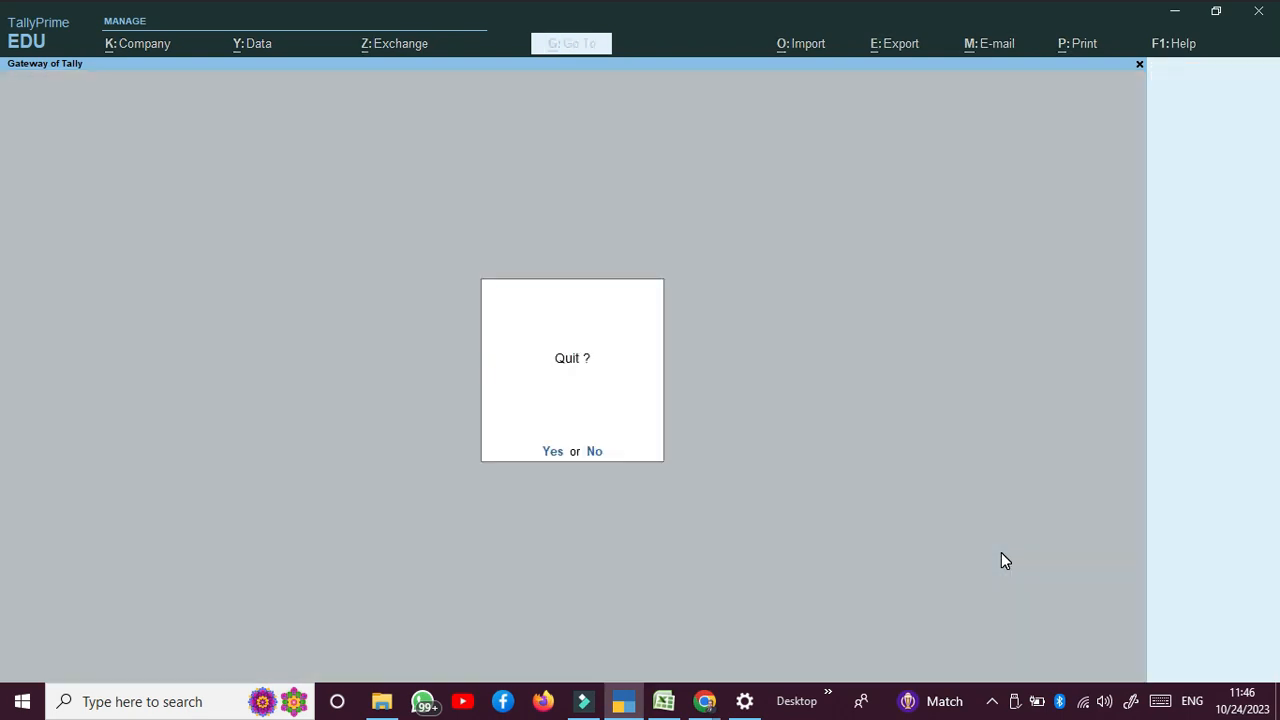
{"action": "key", "text": "Escape"}
{"action": "key", "text": "Down"}
{"action": "key", "text": "Down"}
{"action": "key", "text": "Down"}
{"action": "key", "text": "Down"}
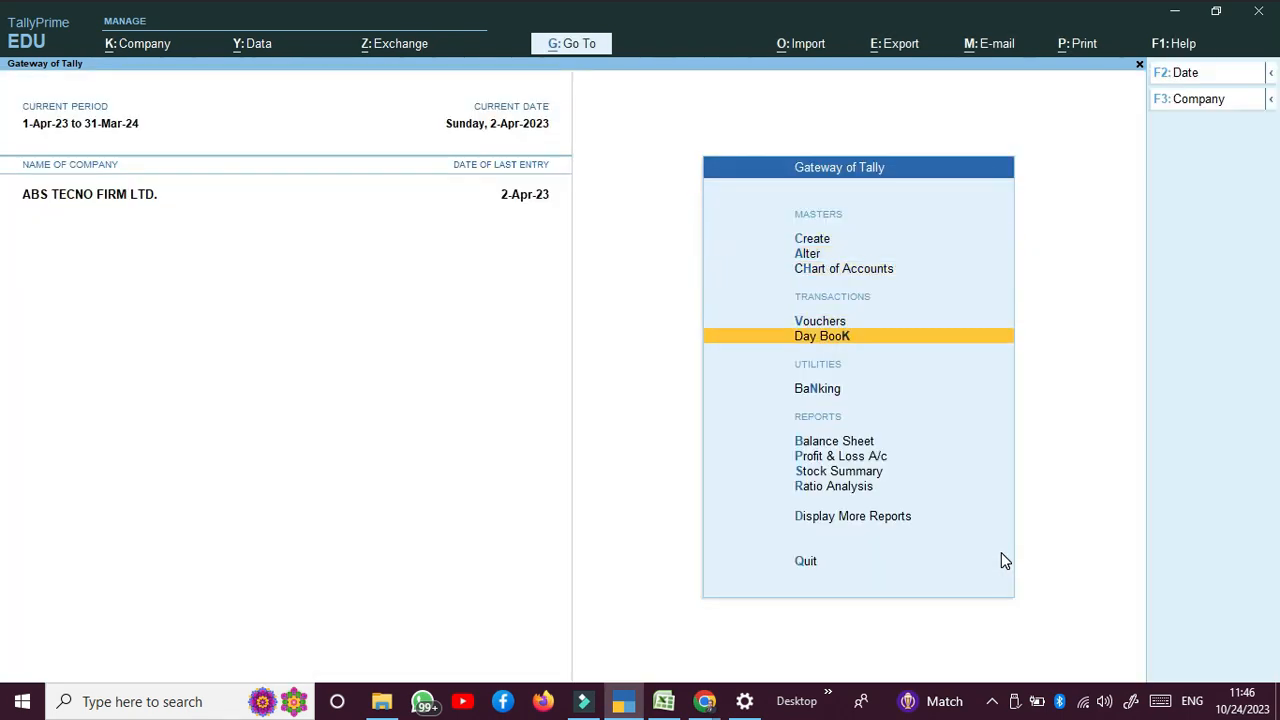
{"action": "key", "text": "Return"}
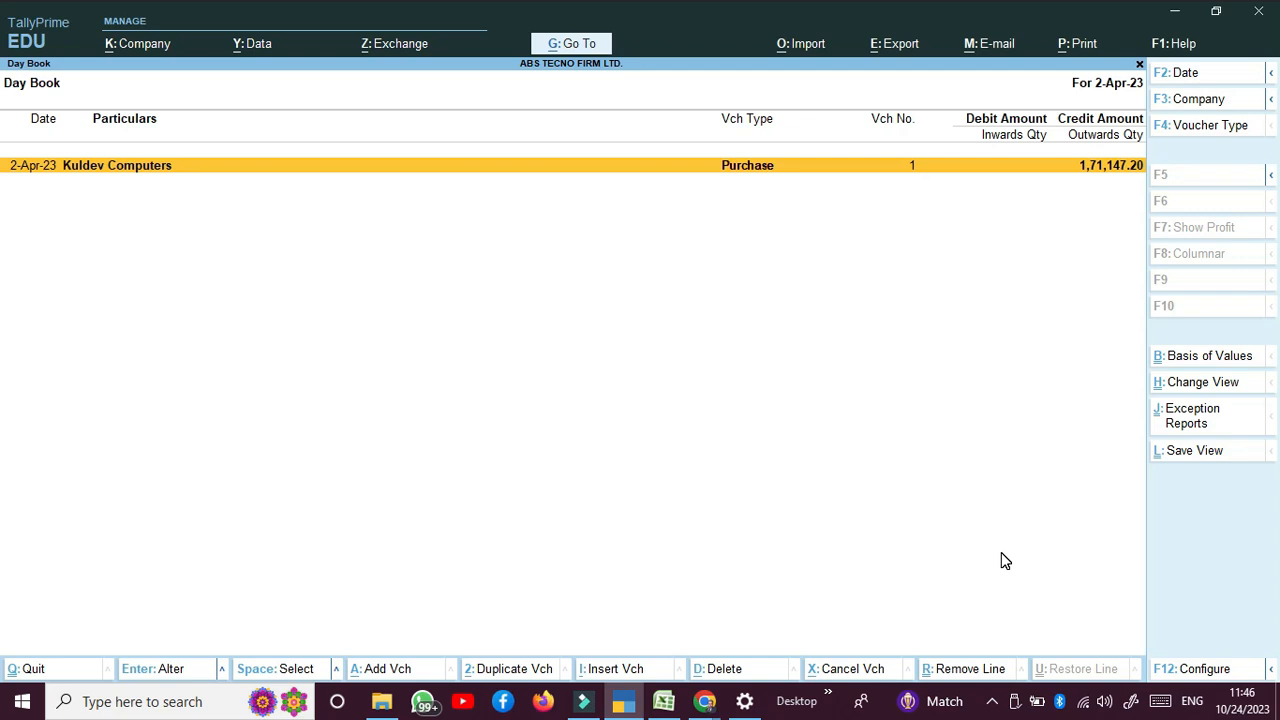
Step: Open the Kuldev Computers purchase voucher No. 1 (1,71,147.20) for review
{"action": "key", "text": "Return"}
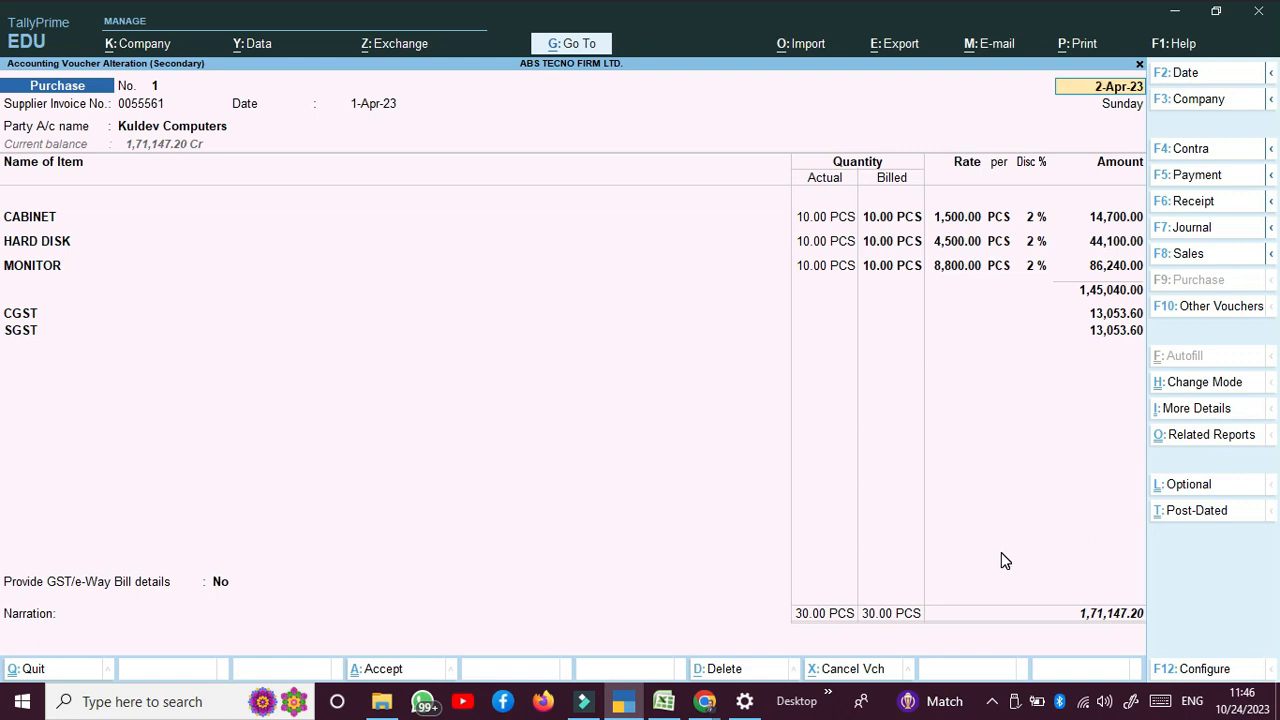
{"action": "left_click", "coordinate": [991, 701]}
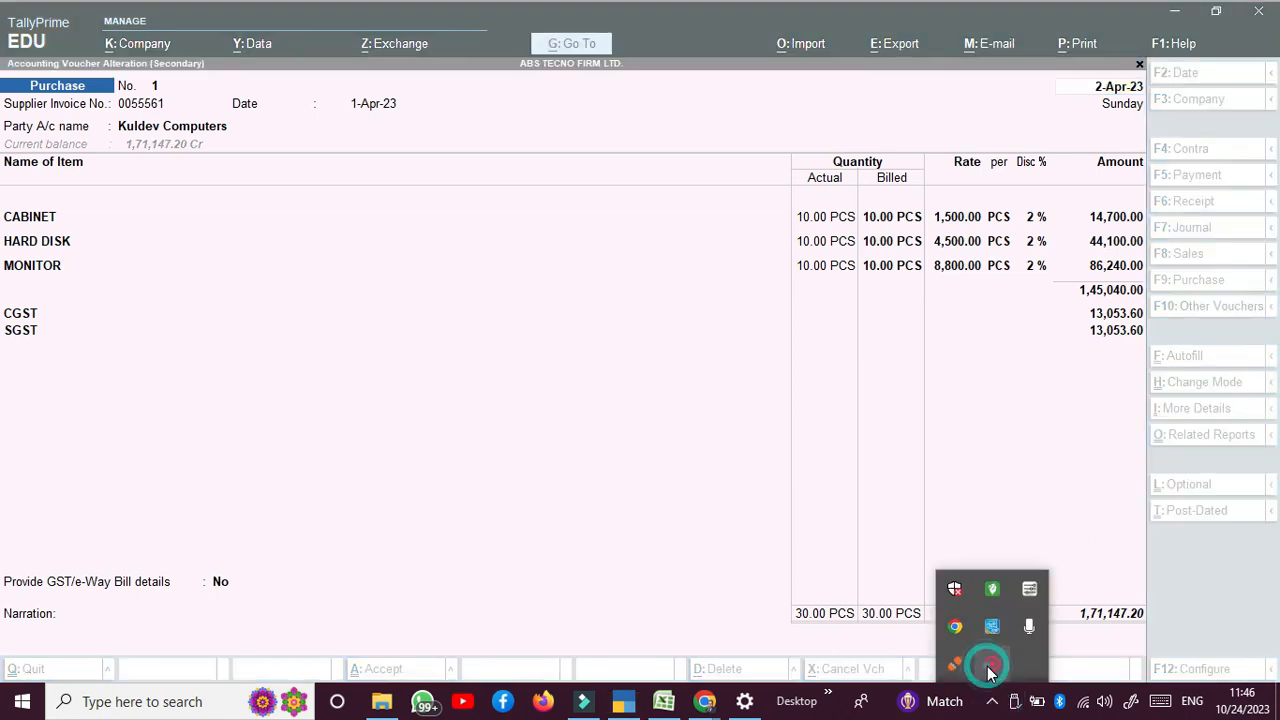
{"action": "right_click", "coordinate": [988, 668]}
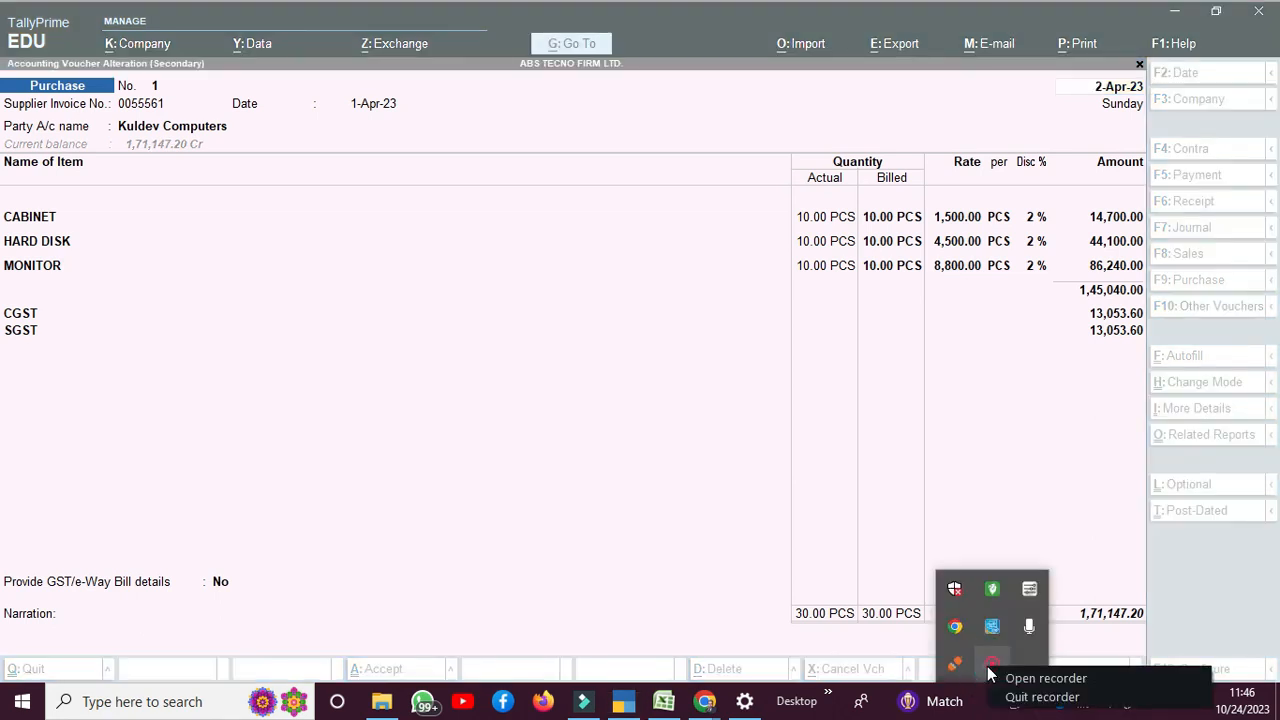